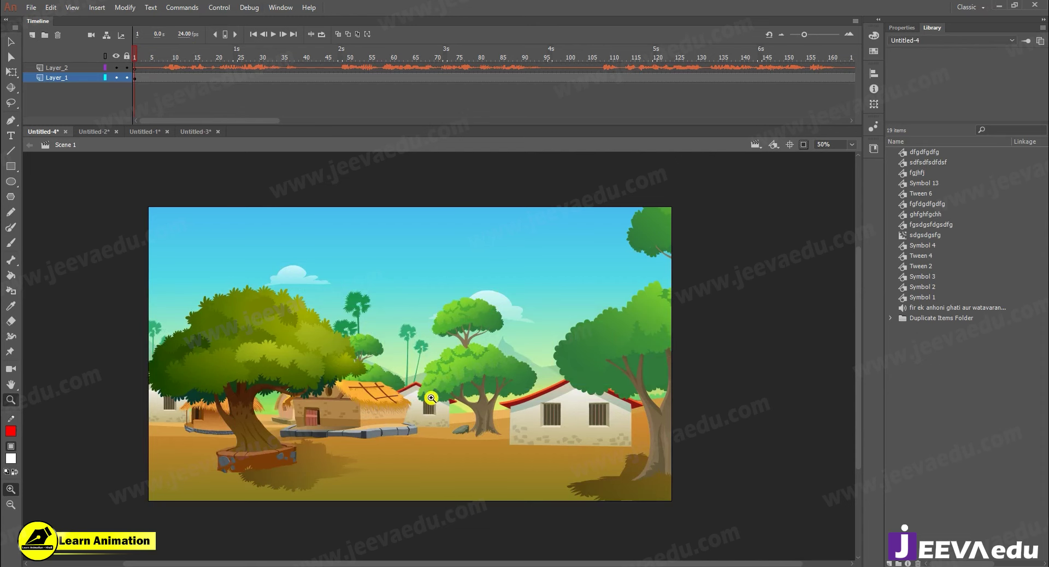
# - Show the artwork beyond the stage bounds and try moving the background symbol, undoing the move
pyautogui.click(803, 145)
pyautogui.keyDown('alt'); pyautogui.click(448, 364); pyautogui.keyUp('alt')
pyautogui.press('v')
pyautogui.moveTo(412, 389); pyautogui.dragTo(435, 412)
pyautogui.hotkey('ctrl', 'z')
pyautogui.hotkey('ctrl', 'z')
pyautogui.press('z')
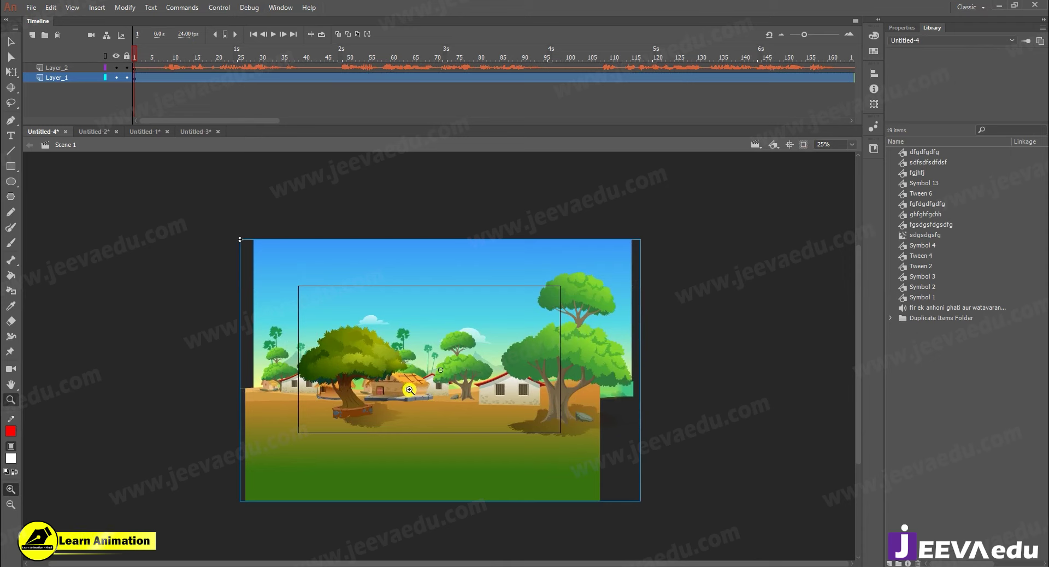
# - Open the background symbol for editing and examine the large left tree and the other separate scenery pieces
pyautogui.click(354, 364)
pyautogui.press('v')
pyautogui.doubleClick(386, 373)
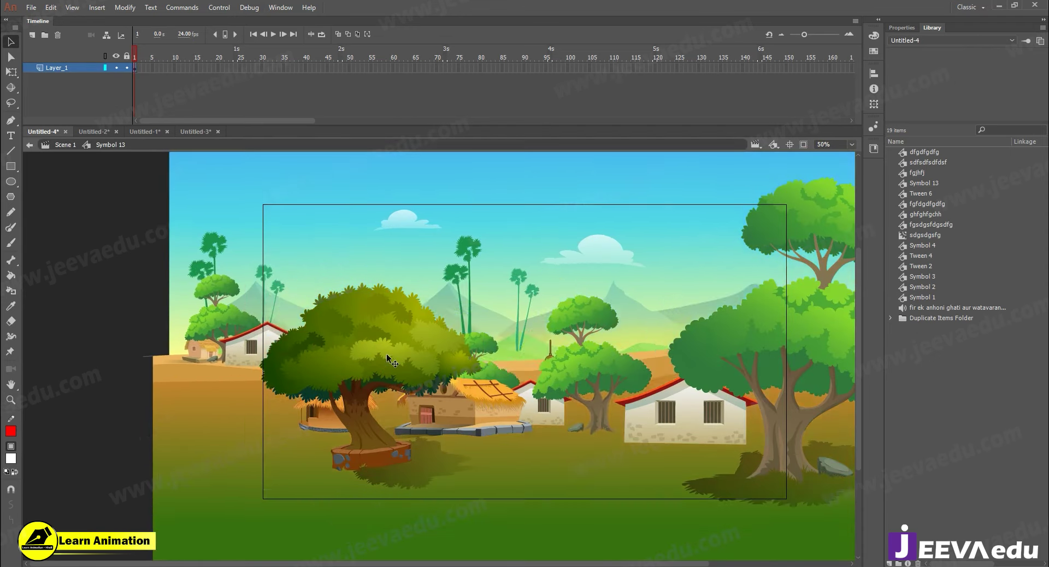
pyautogui.click(383, 351)
pyautogui.moveTo(392, 364)
pyautogui.mouseDown()
pyautogui.moveTo(404, 330)
pyautogui.moveTo(401, 361)
pyautogui.mouseUp()
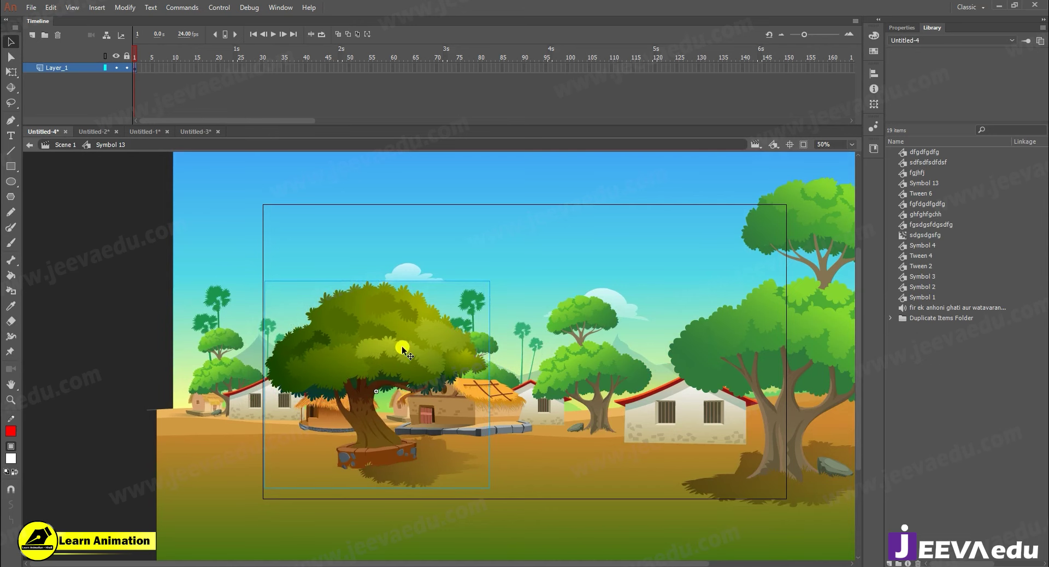
pyautogui.press('z')
pyautogui.click(399, 345)
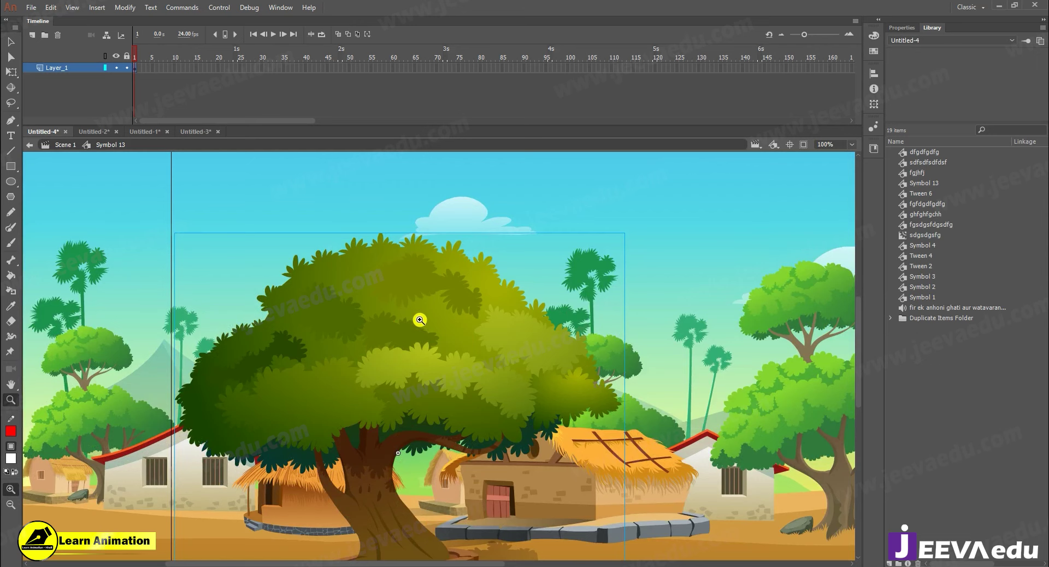
pyautogui.keyDown('alt'); pyautogui.click(477, 375); pyautogui.keyUp('alt')
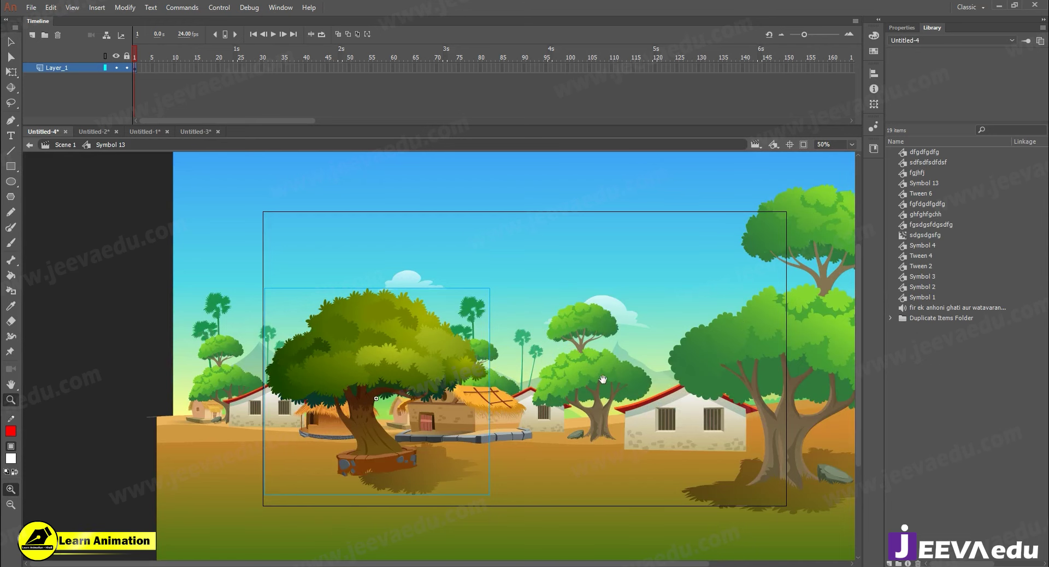
pyautogui.moveTo(602, 379); pyautogui.dragTo(524, 376)
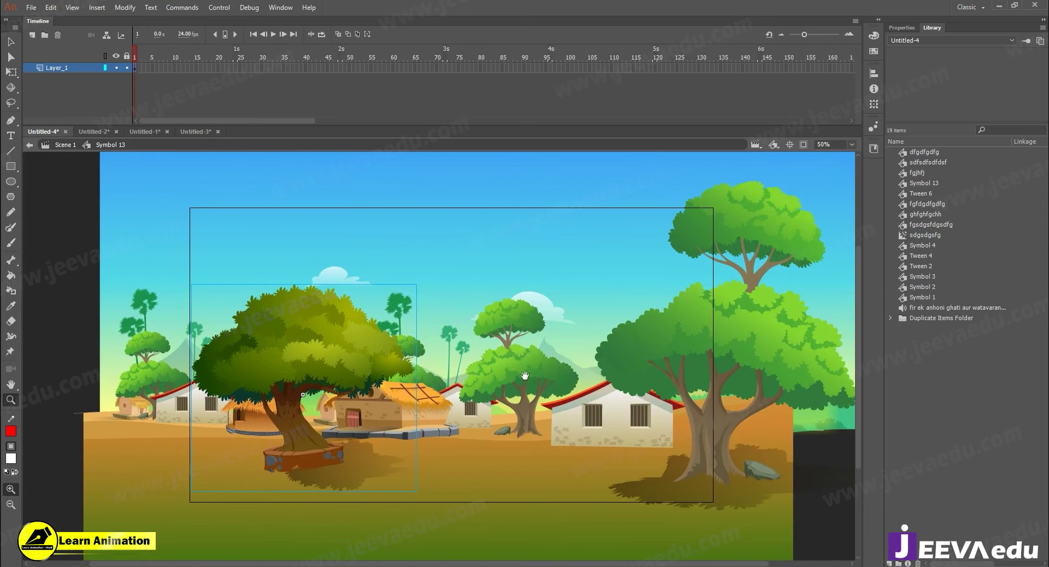
# - Return to Scene 1 and shift the background symbol slightly down and to the left relative to the stage
pyautogui.click(64, 145)
pyautogui.keyDown('alt'); pyautogui.click(463, 375); pyautogui.keyUp('alt')
pyautogui.press('v')
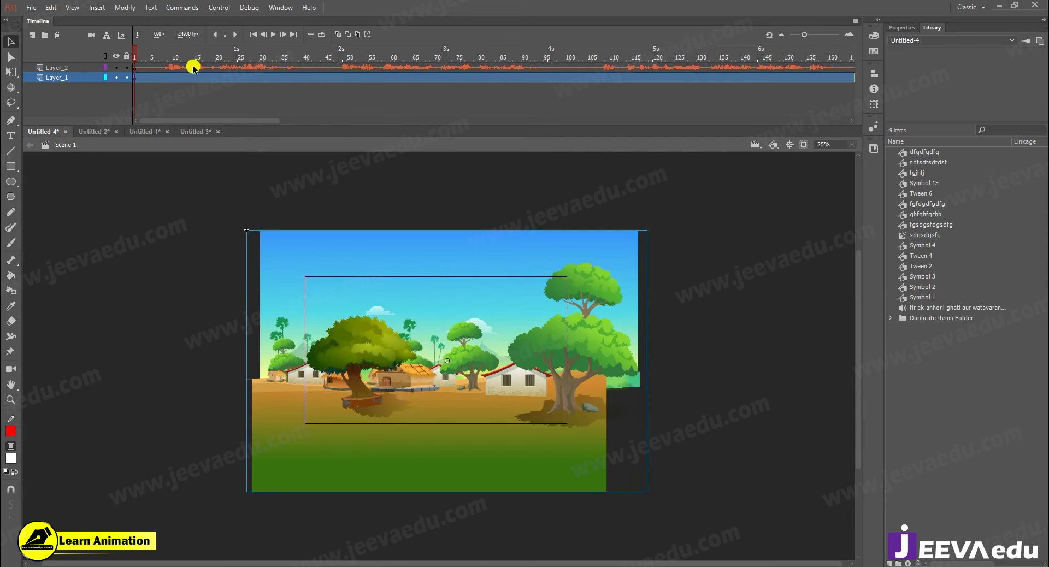
pyautogui.moveTo(205, 199); pyautogui.dragTo(620, 449)
pyautogui.moveTo(487, 404); pyautogui.dragTo(475, 415)
# - Copy the audio layer Layer_2 from the main scene and paste it into the background symbol's timeline
pyautogui.rightClick(84, 67)
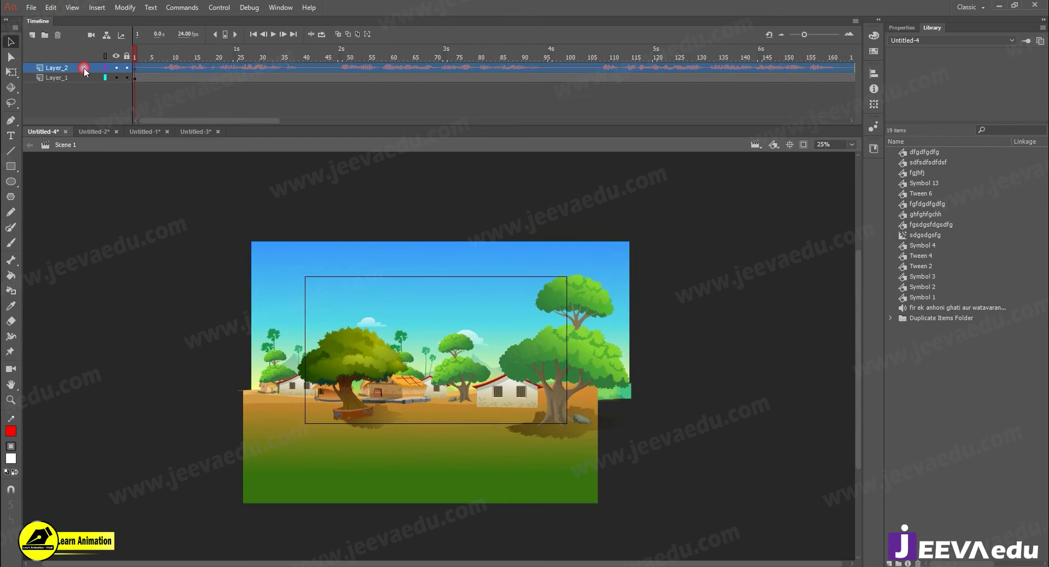
pyautogui.click(117, 167)
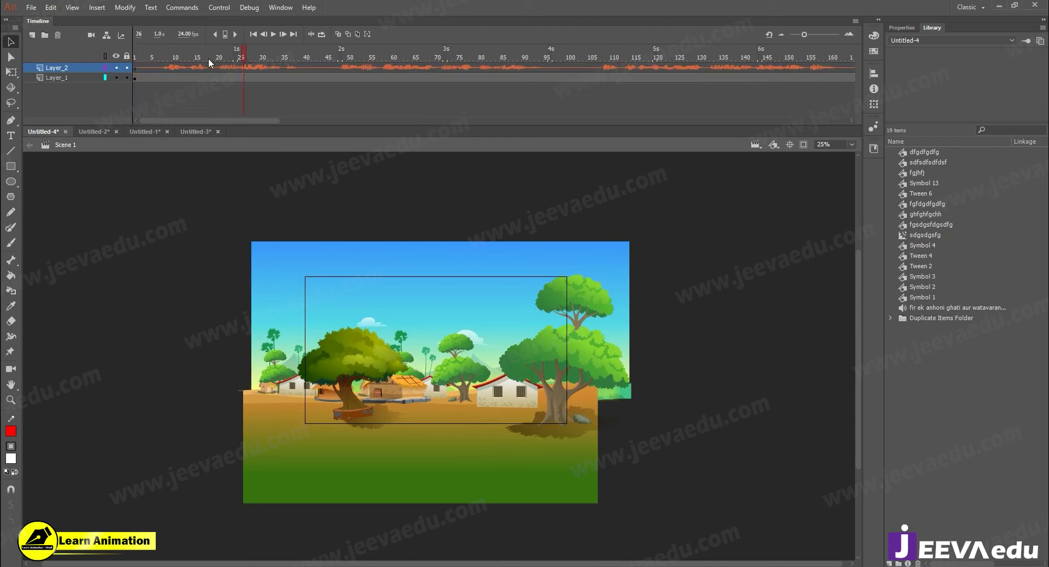
pyautogui.doubleClick(448, 364)
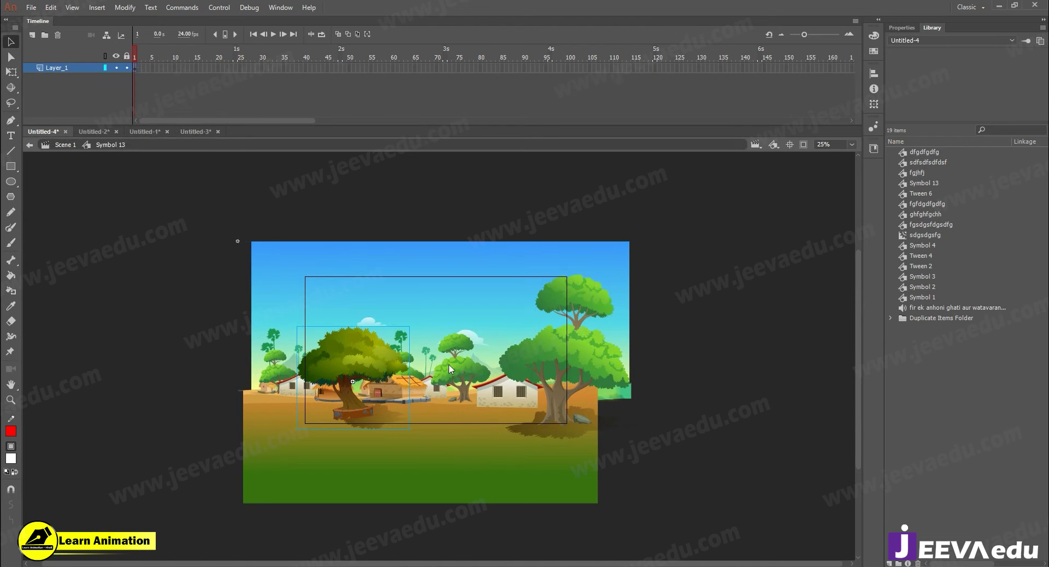
pyautogui.rightClick(65, 65)
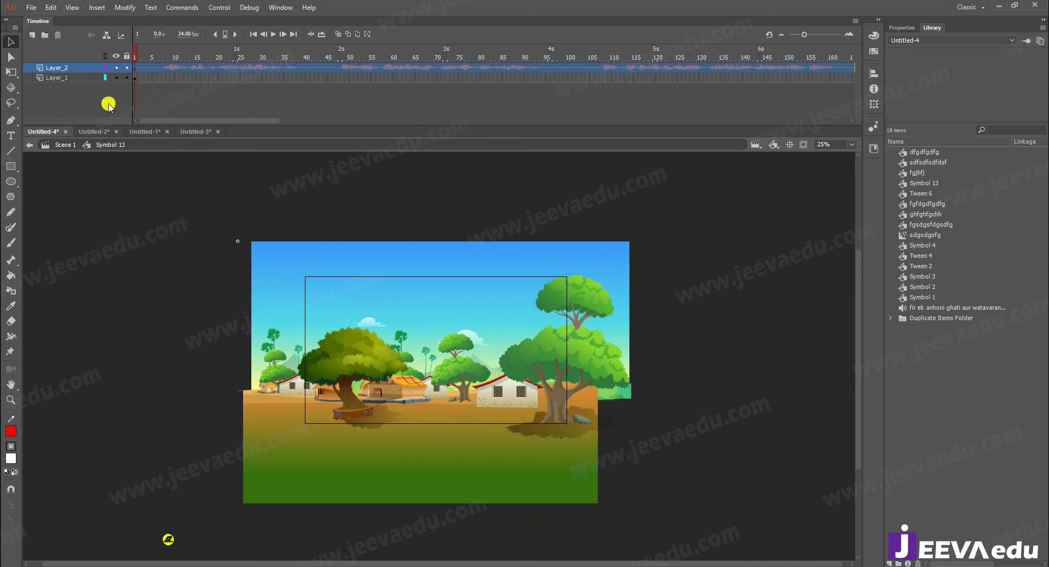
# - Extend the frames of Layer_1 inside the symbol to cover the length of the audio
pyautogui.moveTo(241, 120); pyautogui.dragTo(264, 117)
pyautogui.click(336, 78)
pyautogui.click(161, 73)
pyautogui.moveTo(171, 51); pyautogui.dragTo(64, 75)
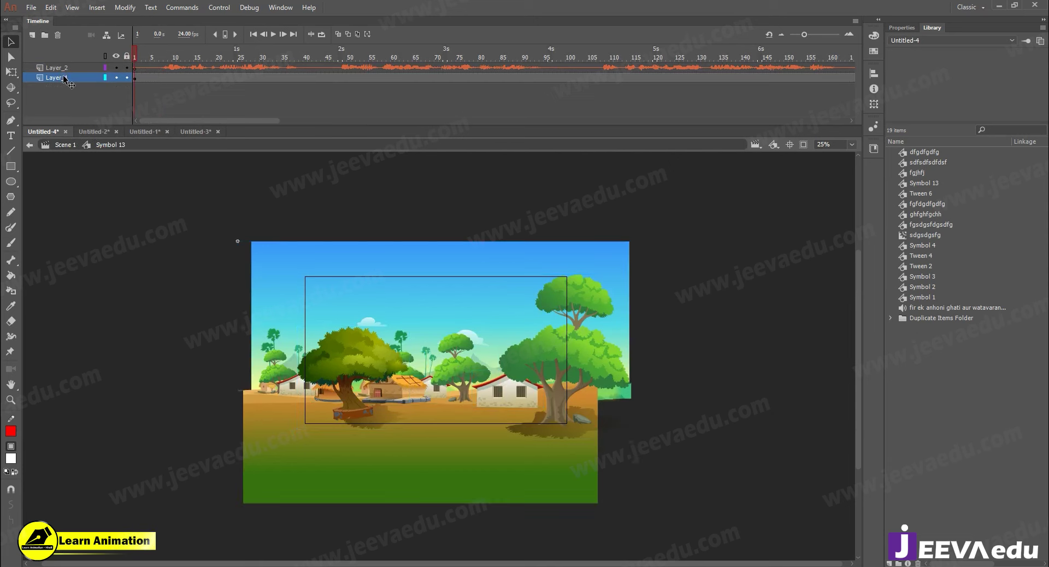
# - Cut the large left tree and the large right tree from Layer_1 of the background symbol
pyautogui.click(438, 376)
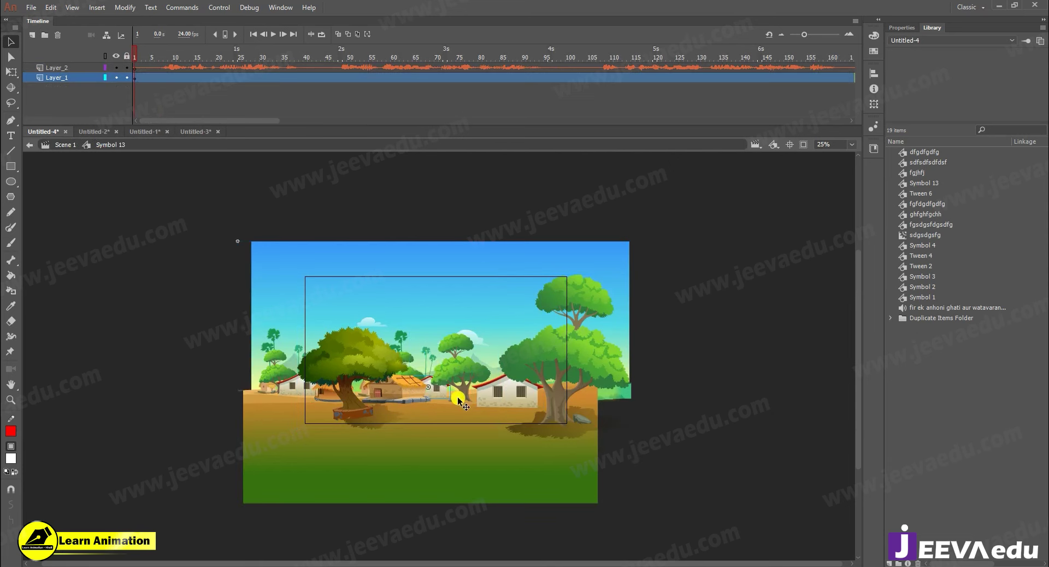
pyautogui.moveTo(204, 218); pyautogui.dragTo(646, 506)
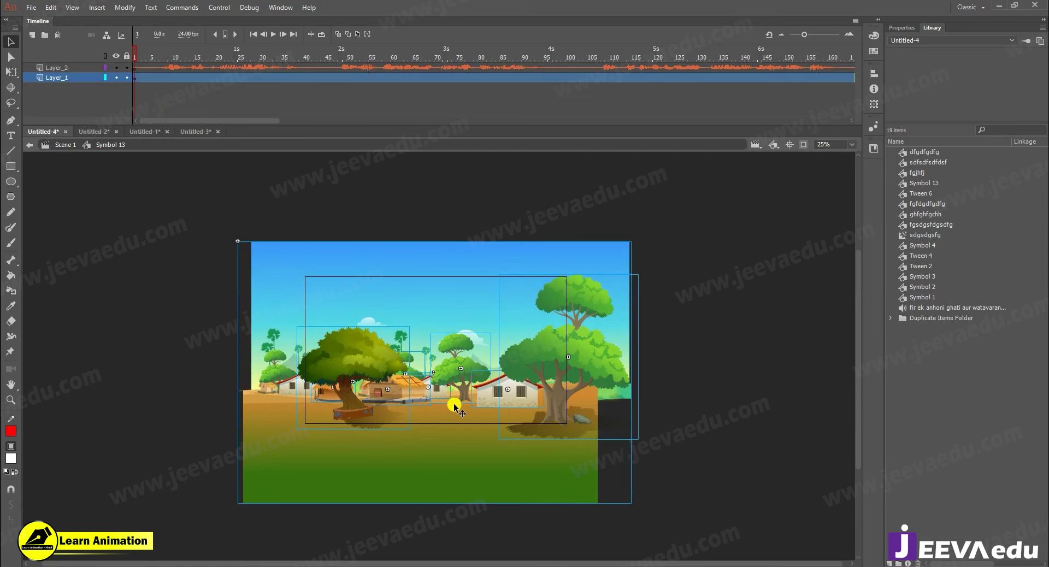
pyautogui.press('z')
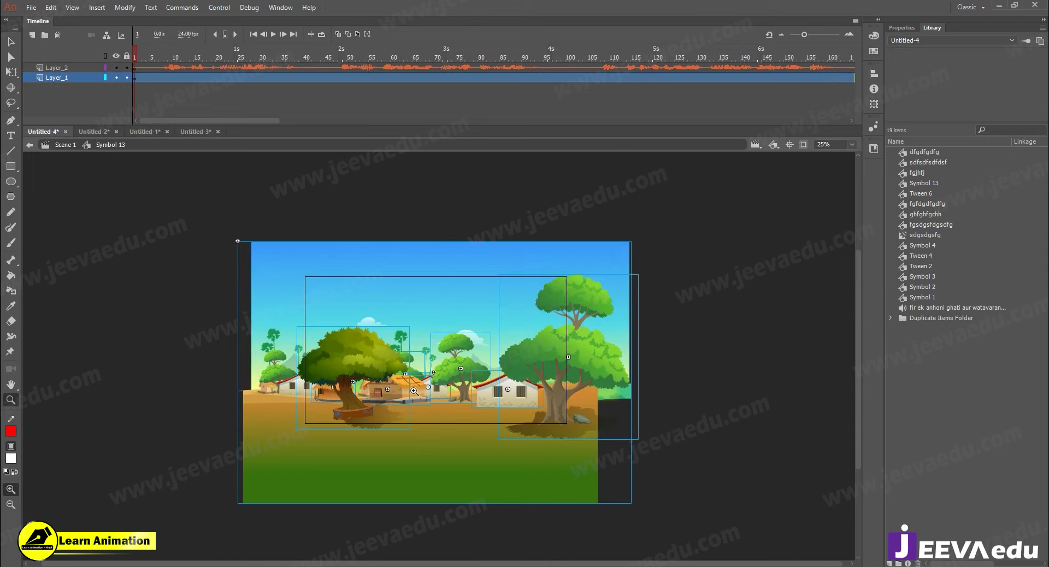
pyautogui.click(394, 403)
pyautogui.keyDown('alt'); pyautogui.click(431, 380); pyautogui.keyUp('alt')
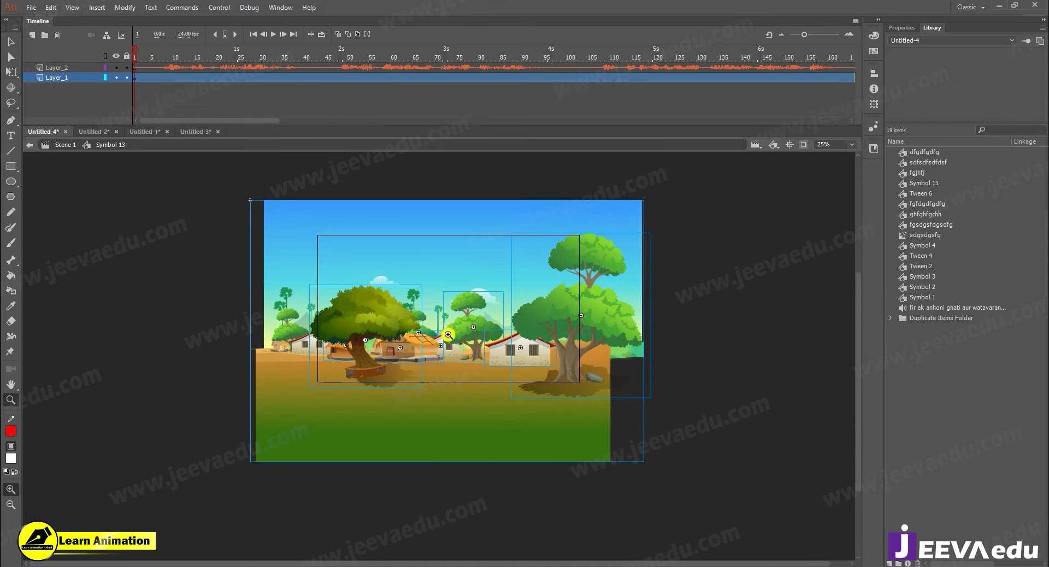
pyautogui.press('v')
pyautogui.click(171, 346)
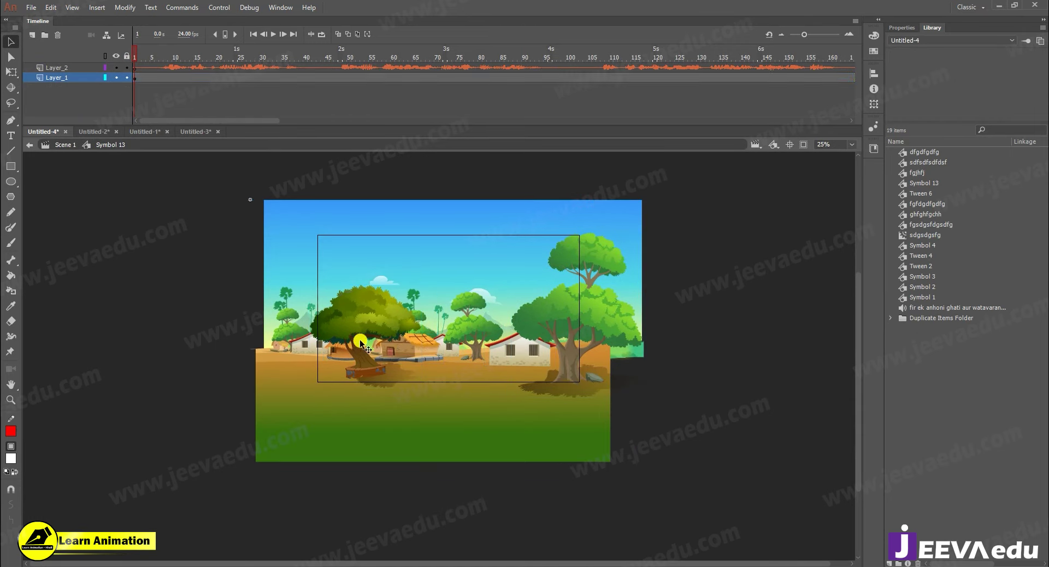
pyautogui.moveTo(371, 323); pyautogui.dragTo(347, 330)
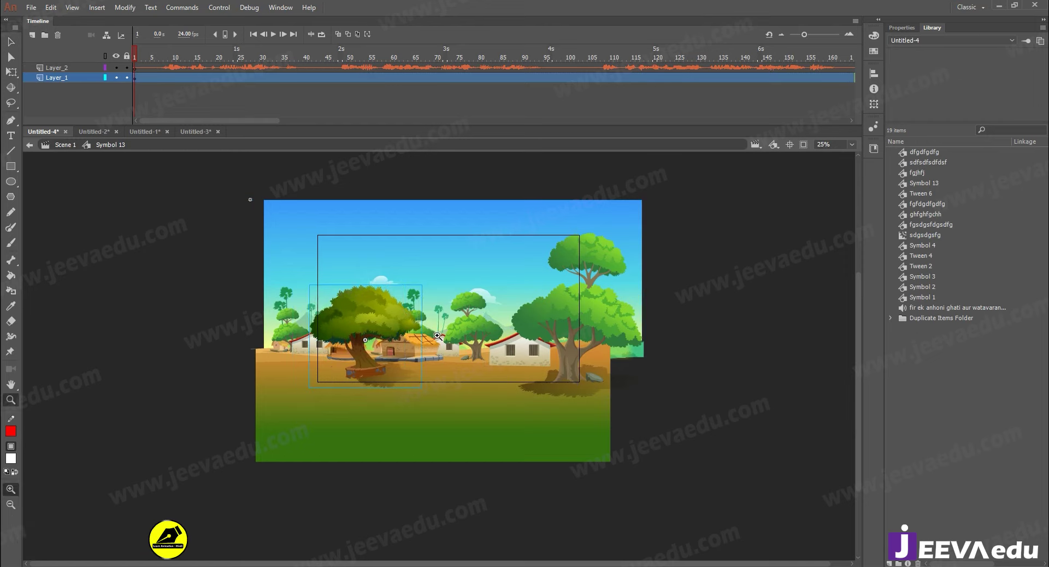
pyautogui.hotkey('ctrl', '=')
pyautogui.keyDown('shift'); pyautogui.click(677, 366); pyautogui.keyUp('shift')
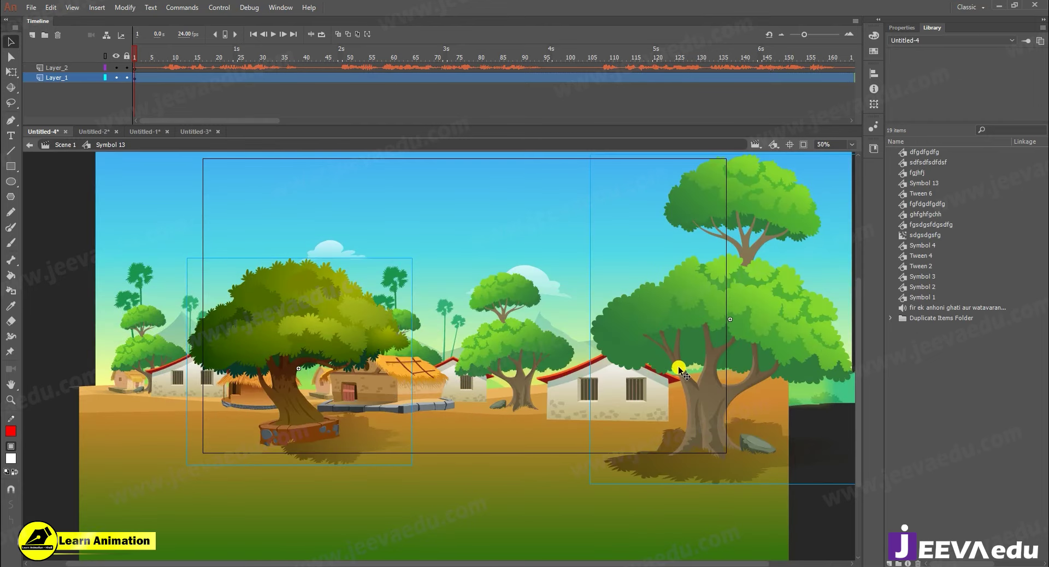
pyautogui.press('Delete')
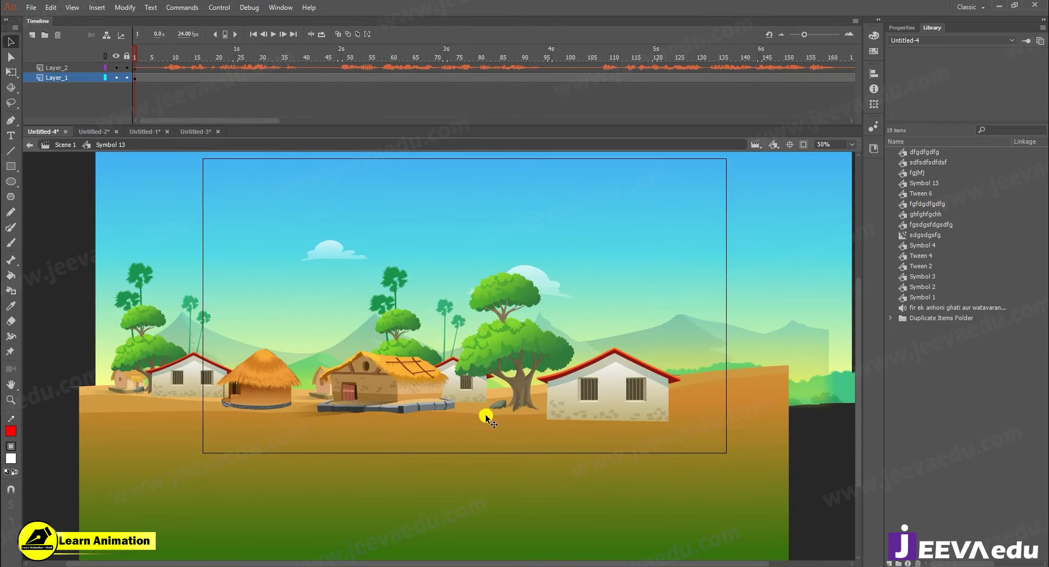
# - Add a new layer above Layer_1 and paste the two cut trees in place on it
pyautogui.press('z')
pyautogui.hotkey('ctrl', '-')
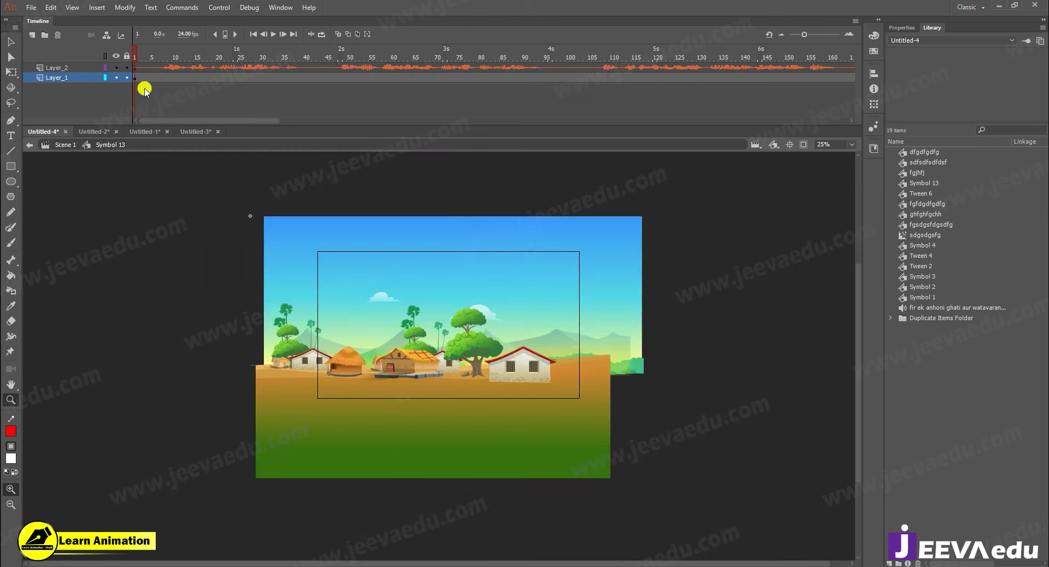
pyautogui.click(32, 35)
pyautogui.click(11, 42)
pyautogui.rightClick(118, 270)
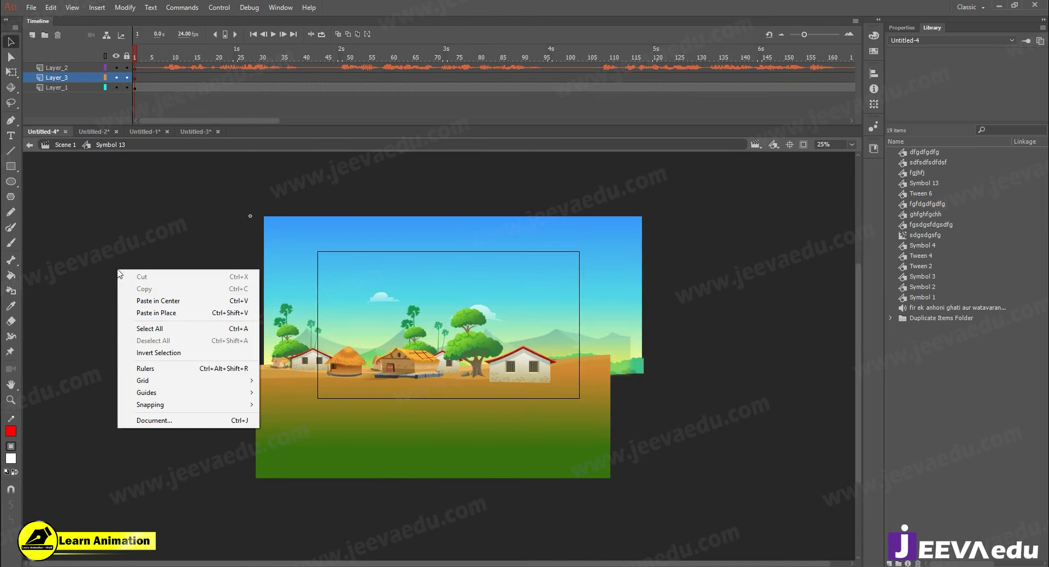
pyautogui.click(156, 313)
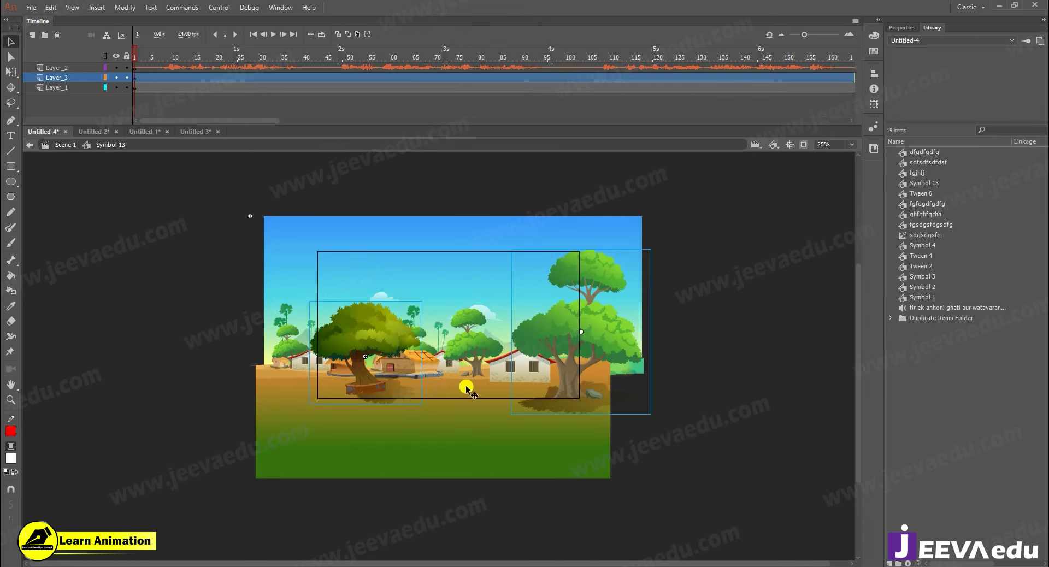
# - Cut the large left tree from Layer_3 and paste it in place on another new layer above
pyautogui.click(348, 341)
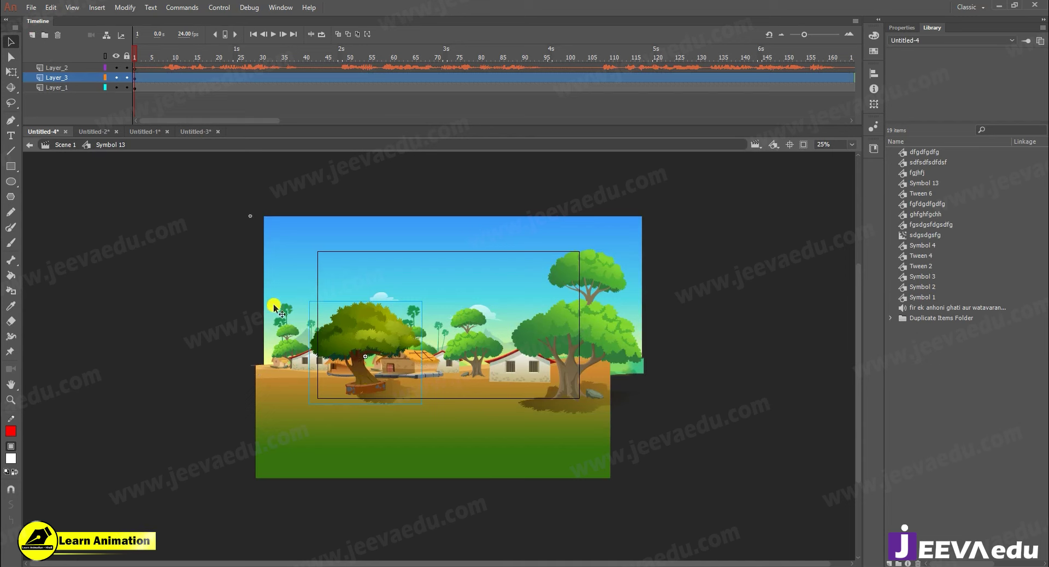
pyautogui.hotkey('ctrl', 'x')
pyautogui.click(32, 34)
pyautogui.rightClick(113, 286)
pyautogui.click(153, 328)
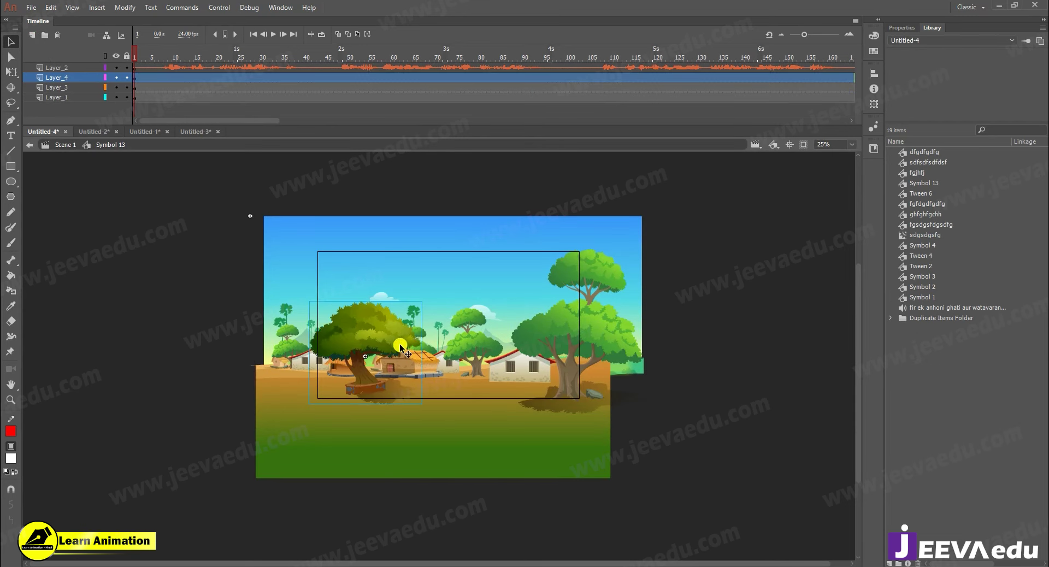
# - Select all the remaining scenery on Layer_1 and convert it to a single symbol
pyautogui.moveTo(227, 173); pyautogui.dragTo(682, 507)
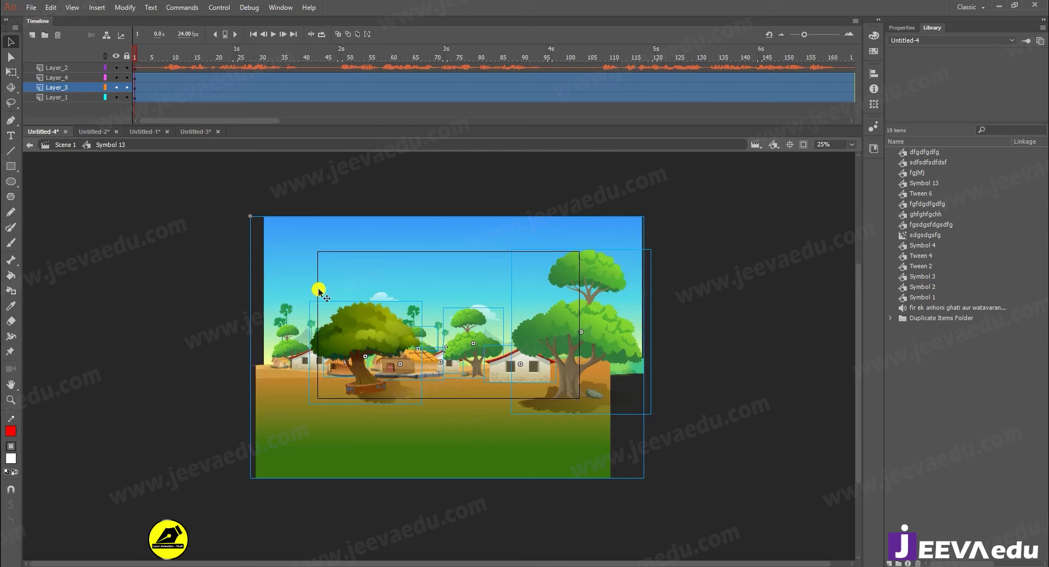
pyautogui.click(186, 283)
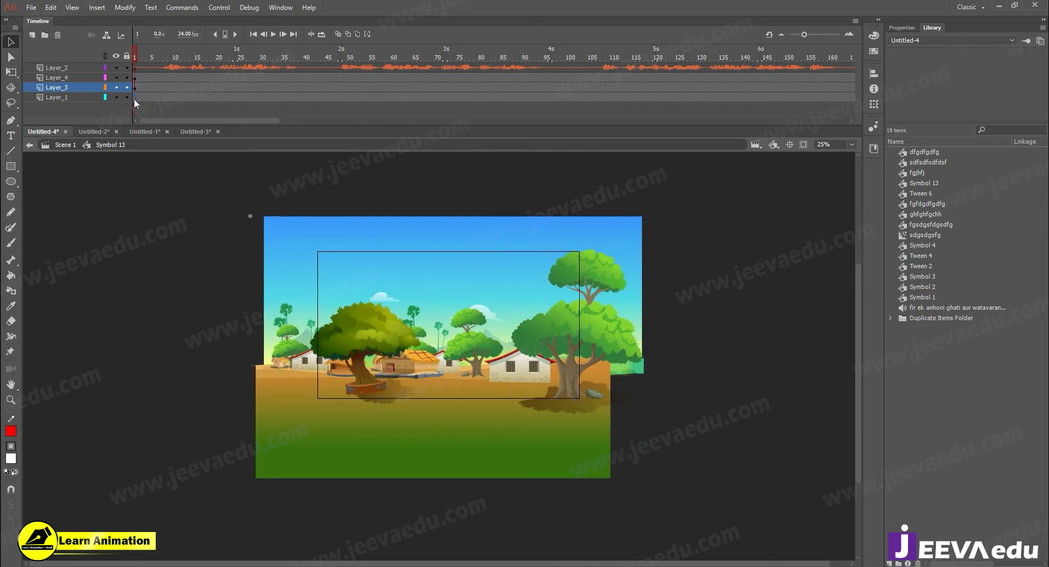
pyautogui.click(134, 97)
pyautogui.press('z')
pyautogui.click(456, 341)
pyautogui.keyDown('alt'); pyautogui.click(485, 414); pyautogui.keyUp('alt')
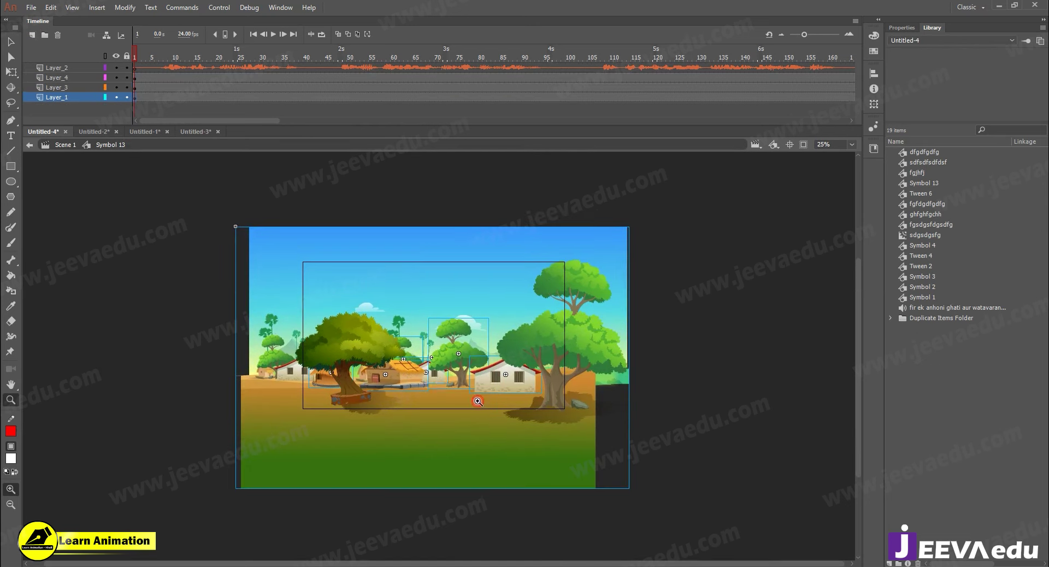
pyautogui.press('F8')
pyautogui.press('Escape')
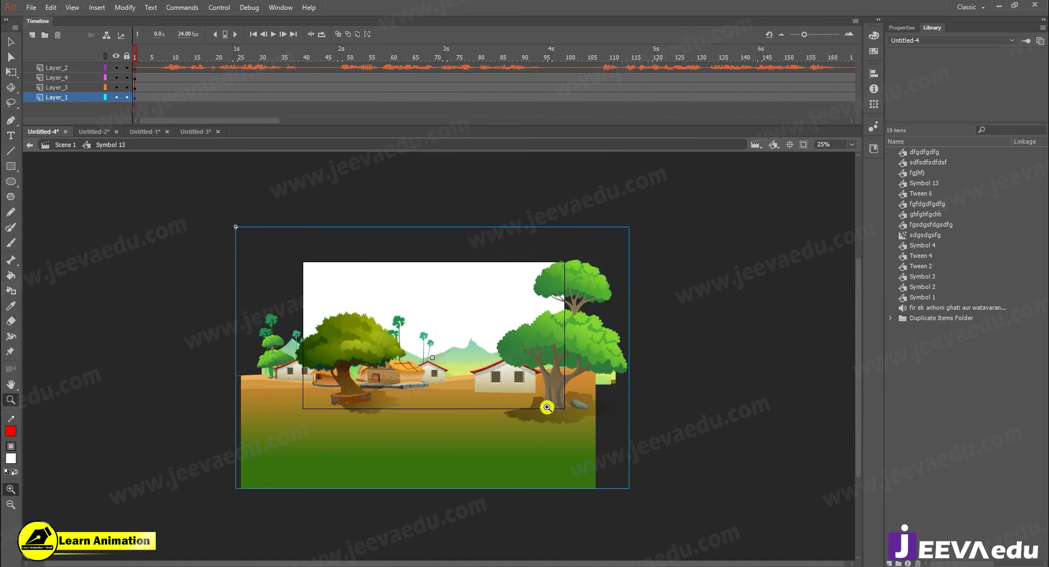
# - Test-move the background and the right tree separately, undoing the moves
pyautogui.press('v')
pyautogui.click(345, 374)
pyautogui.click(559, 338)
pyautogui.click(333, 331)
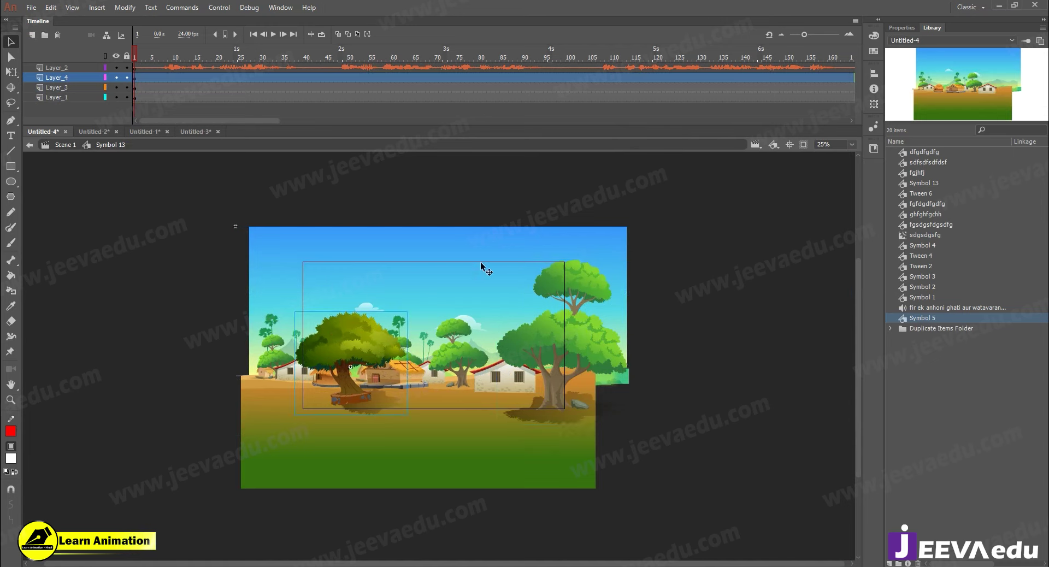
pyautogui.moveTo(473, 283); pyautogui.dragTo(458, 272)
pyautogui.hotkey('ctrl', 'z')
pyautogui.click(549, 359)
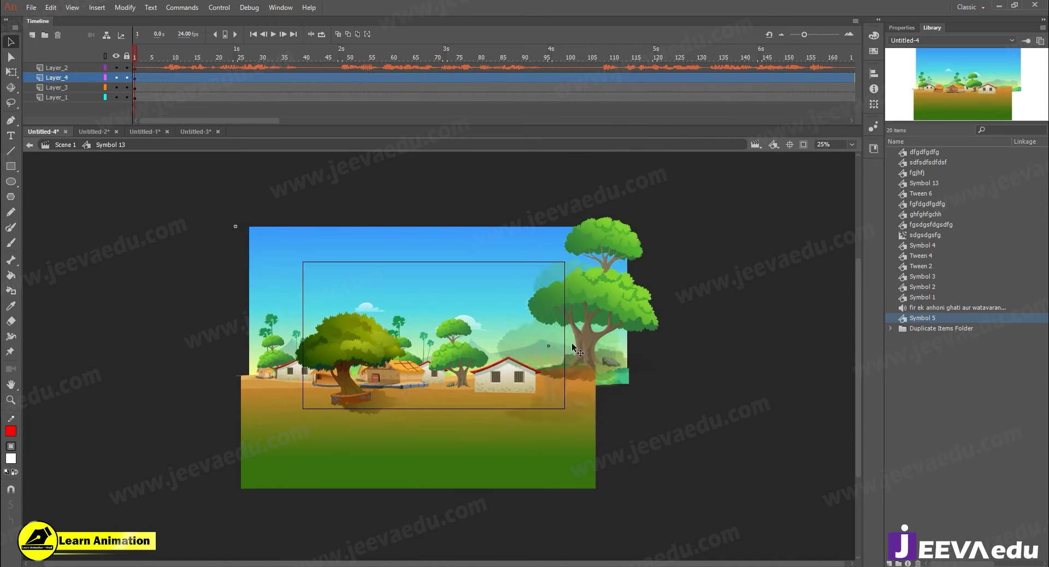
pyautogui.click(357, 349)
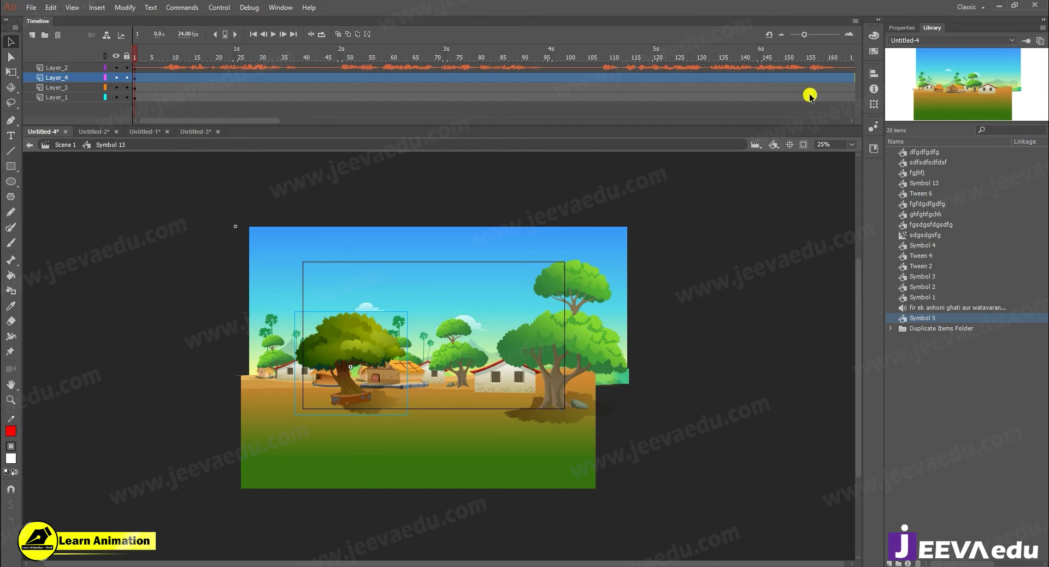
# - Clip the view to the stage bounds and examine the composed village scene up close
pyautogui.click(315, 88)
pyautogui.click(134, 53)
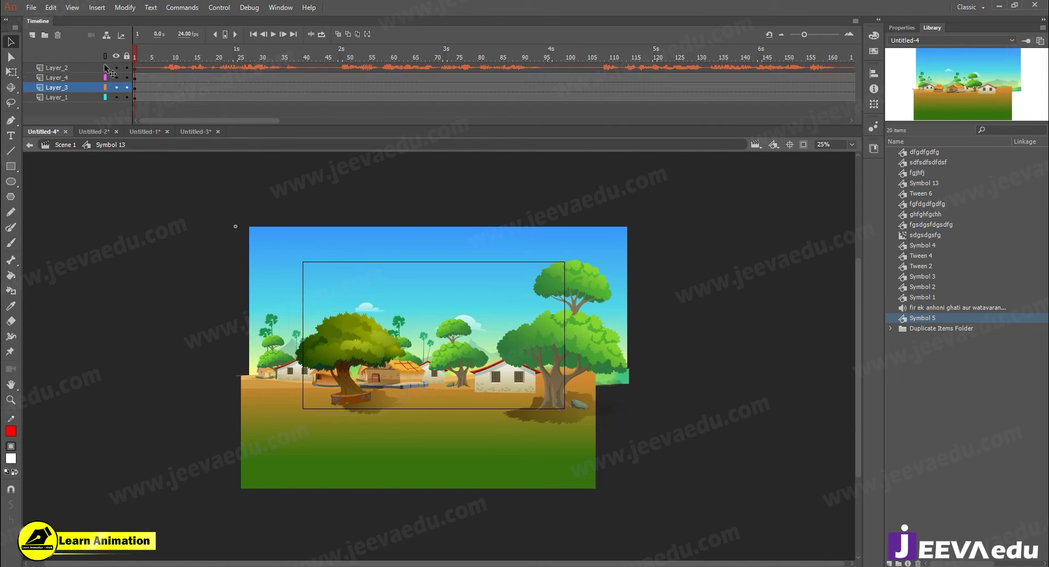
pyautogui.click(801, 145)
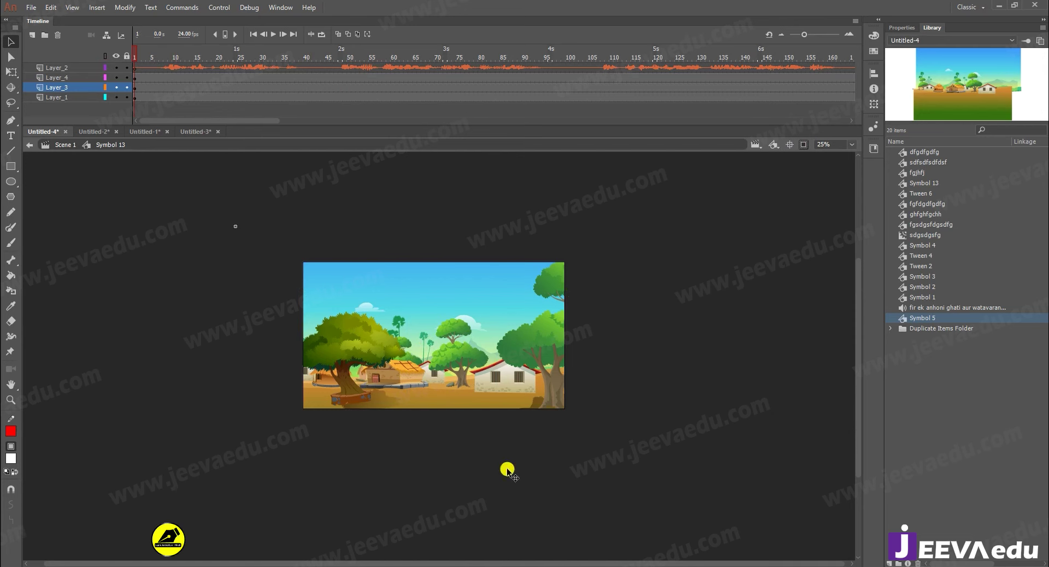
pyautogui.press('z')
pyautogui.click(454, 362)
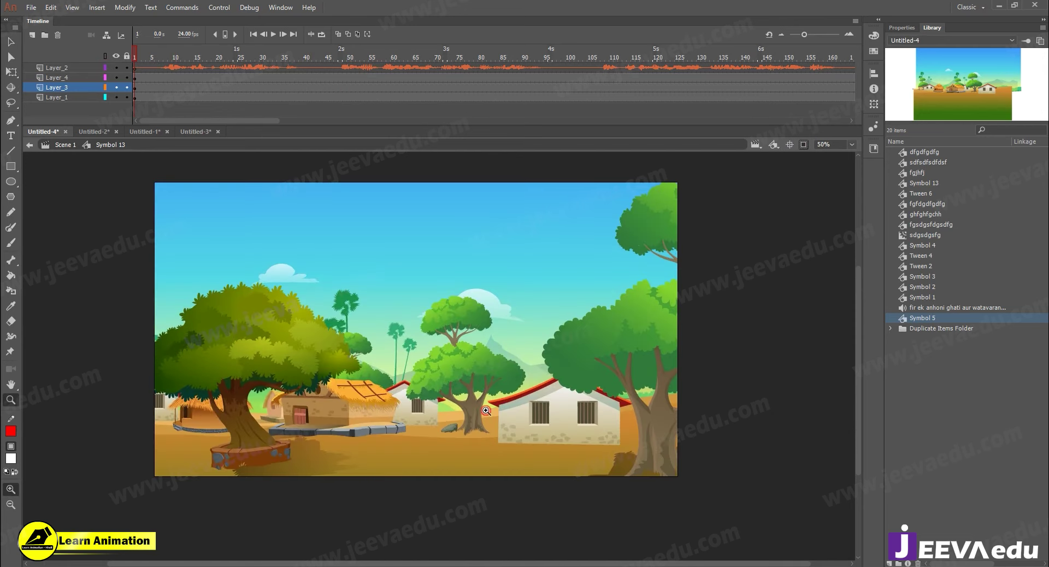
# - Play the audio to find the cue and insert keyframes at frame 105 on Layer_4, Layer_3 and Layer_1
pyautogui.press('Return')
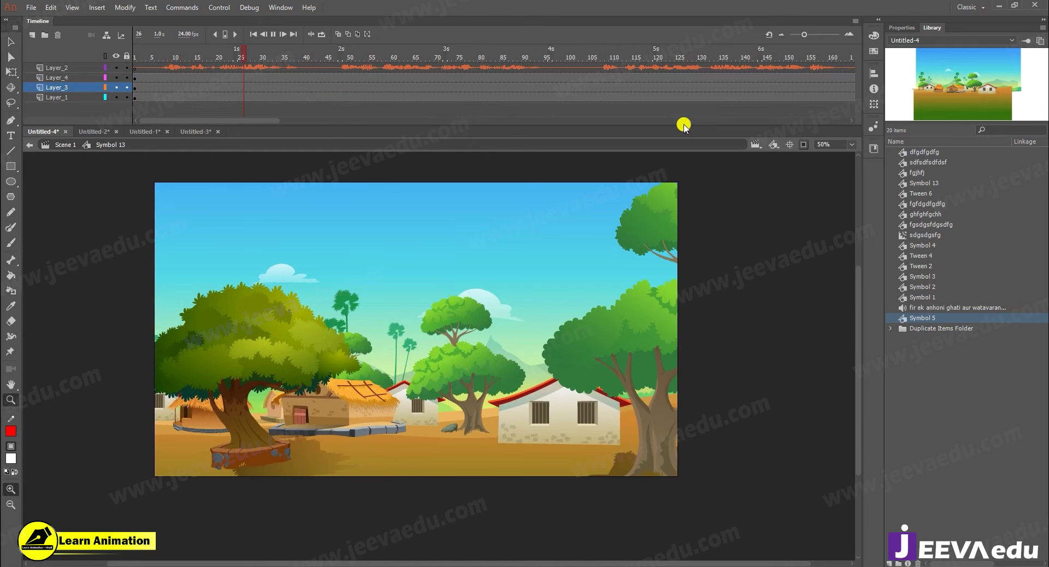
pyautogui.click(572, 80)
pyautogui.moveTo(588, 75); pyautogui.dragTo(588, 122)
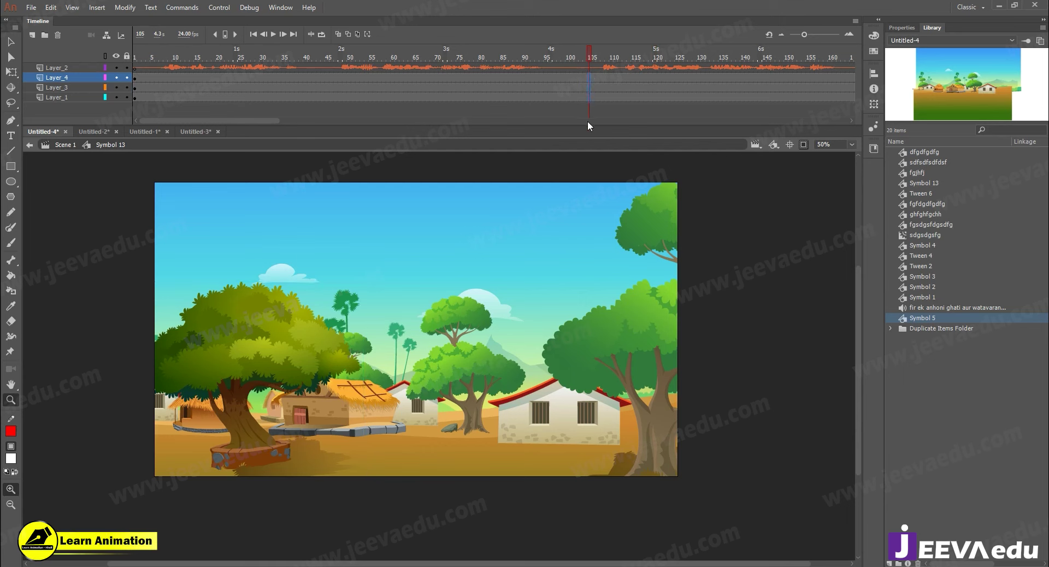
pyautogui.keyDown('shift'); pyautogui.click(589, 97); pyautogui.keyUp('shift')
pyautogui.press('F6')
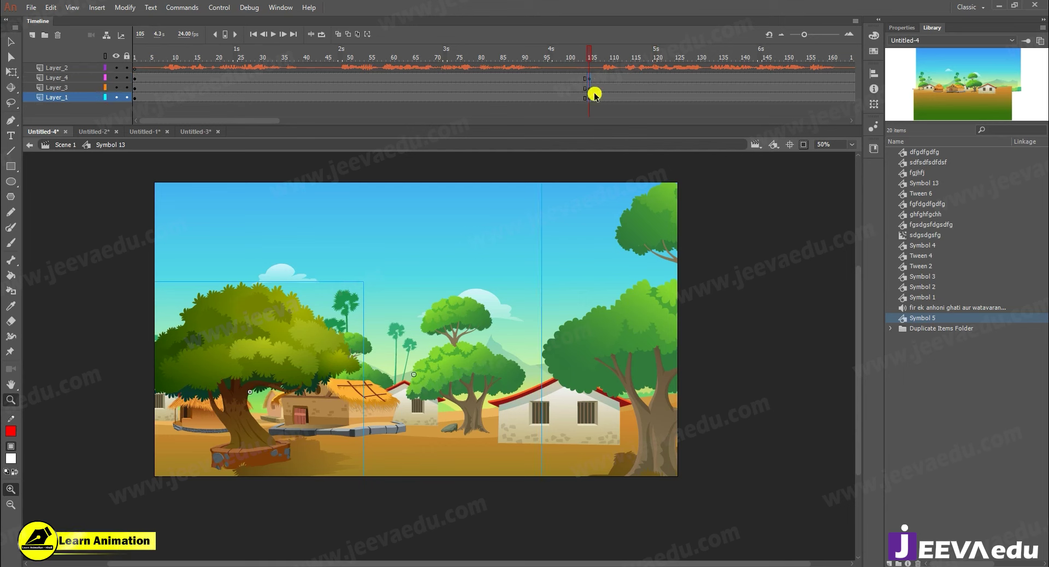
# - Create classic tweens leading up to frame 105 on Layer_4, Layer_3 and Layer_1
pyautogui.moveTo(572, 78); pyautogui.dragTo(537, 92)
pyautogui.rightClick(547, 93)
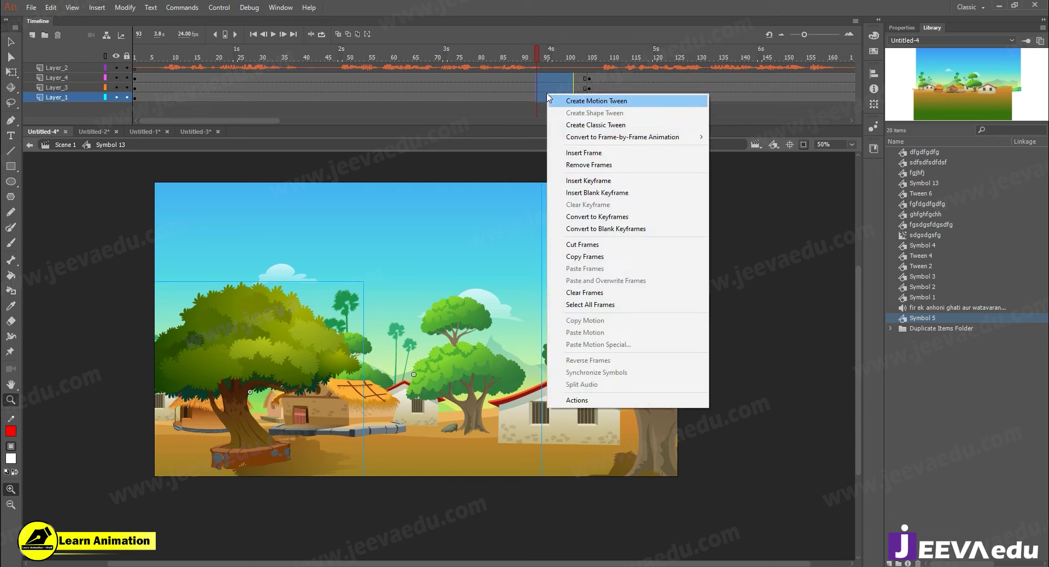
pyautogui.click(586, 126)
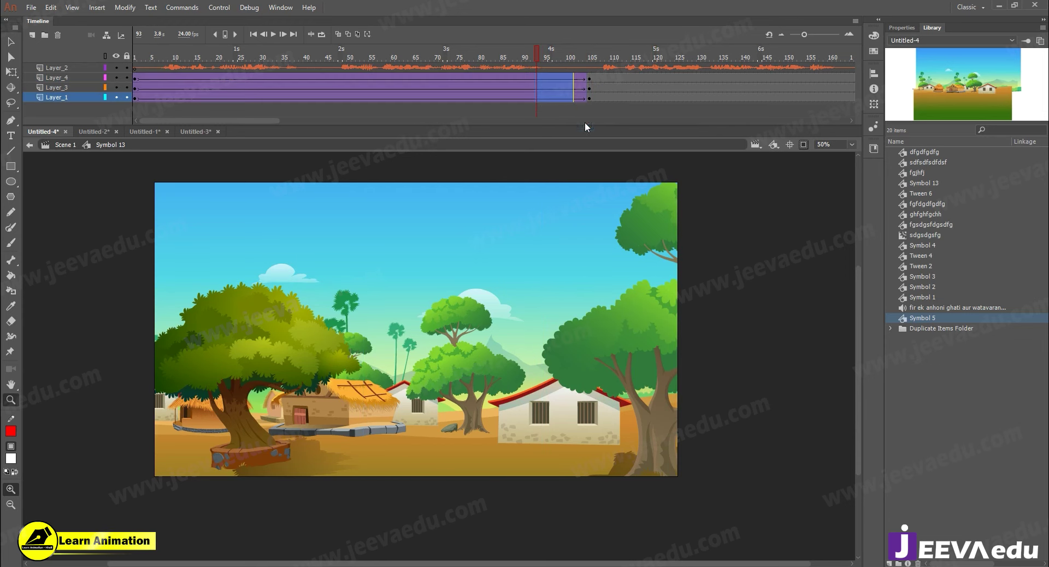
# - Apply a custom S-shaped ease curve with a slow start and slow end to the three tweens
pyautogui.click(902, 29)
pyautogui.click(1003, 195)
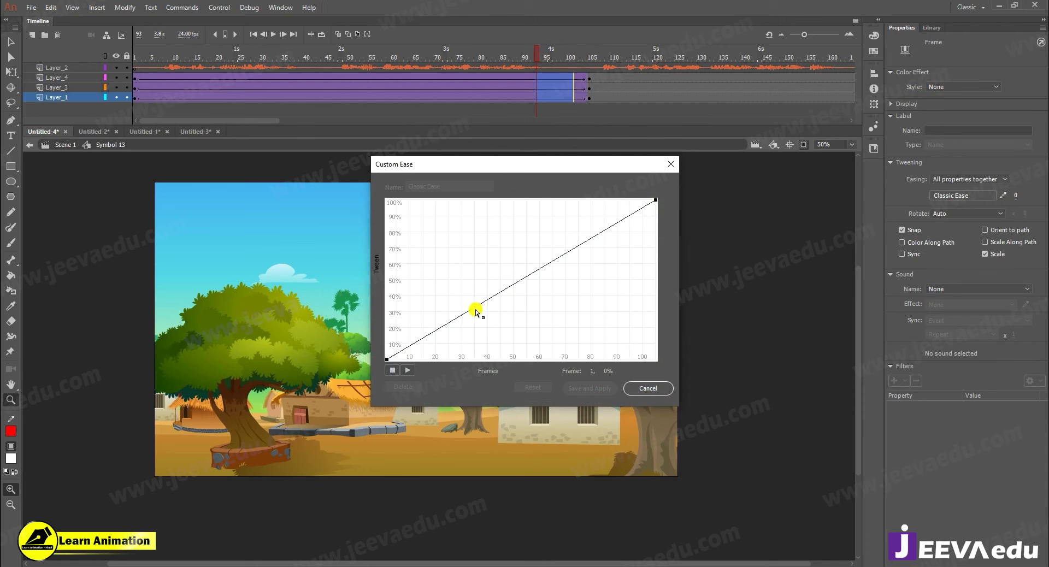
pyautogui.moveTo(476, 312); pyautogui.dragTo(496, 359)
pyautogui.click(655, 202)
pyautogui.moveTo(564, 257); pyautogui.dragTo(569, 181)
pyautogui.click(589, 389)
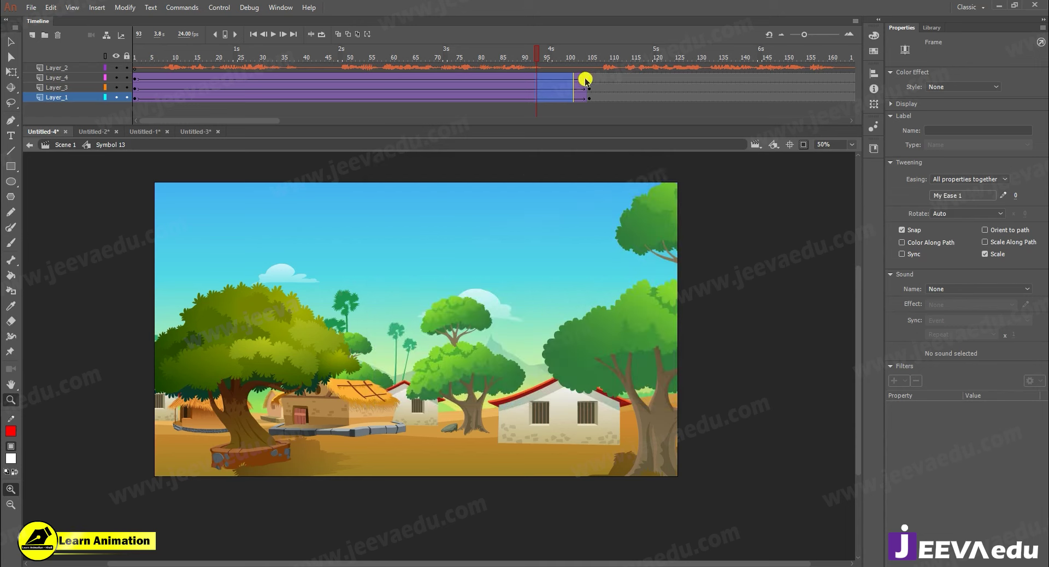
# - Scale the artwork on all three scenery layers to 110% at the frame 105 keyframes
pyautogui.click(588, 104)
pyautogui.hotkey('ctrl', 'alt', 's')
pyautogui.write('11')
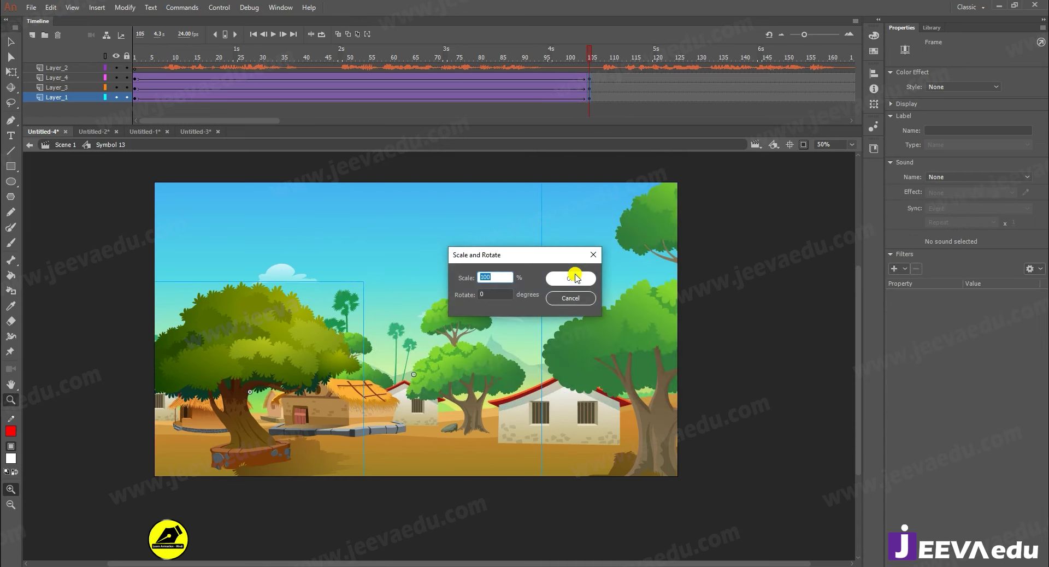
pyautogui.write('0')
pyautogui.click(574, 277)
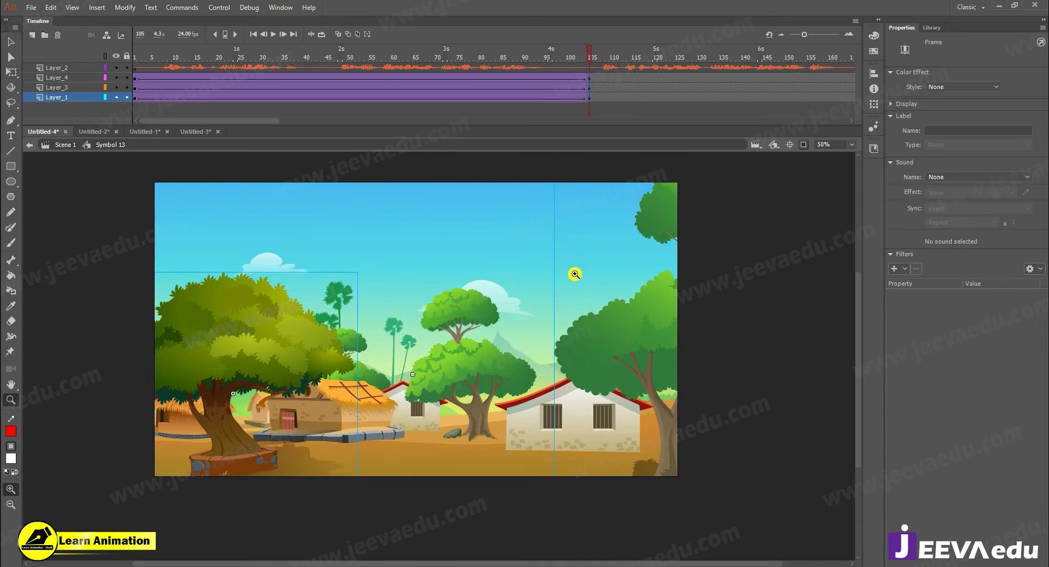
# - Hide Layer_2 and preview the zoom animation from frame 1 through frame 105
pyautogui.moveTo(589, 53); pyautogui.dragTo(6, 116)
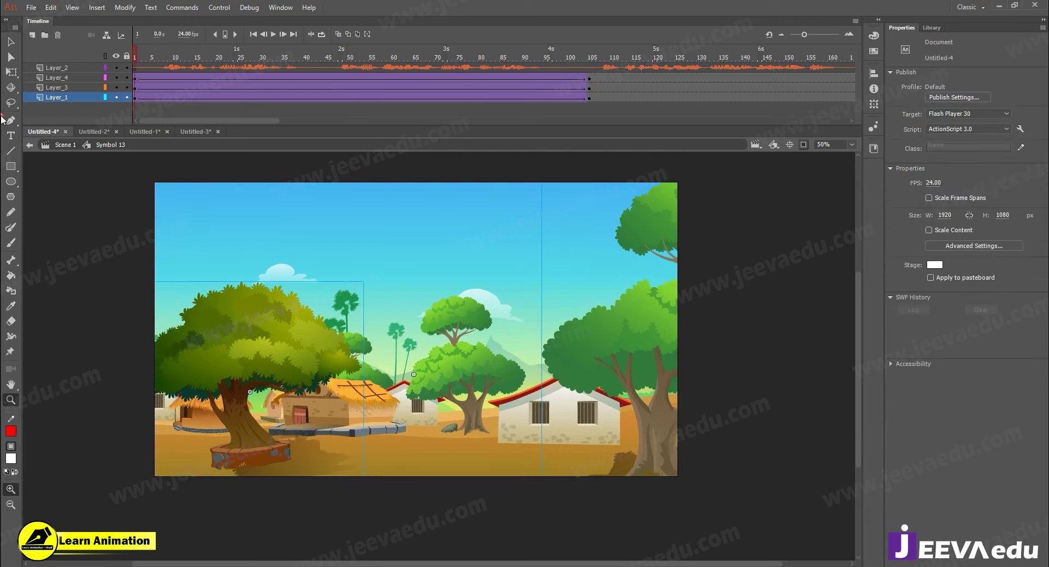
pyautogui.click(116, 67)
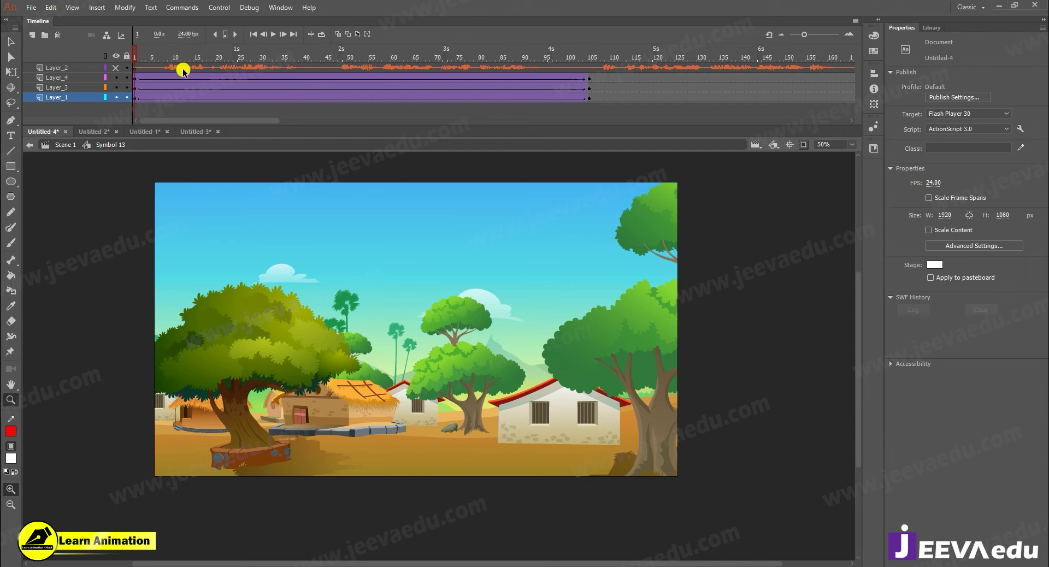
pyautogui.press('Return')
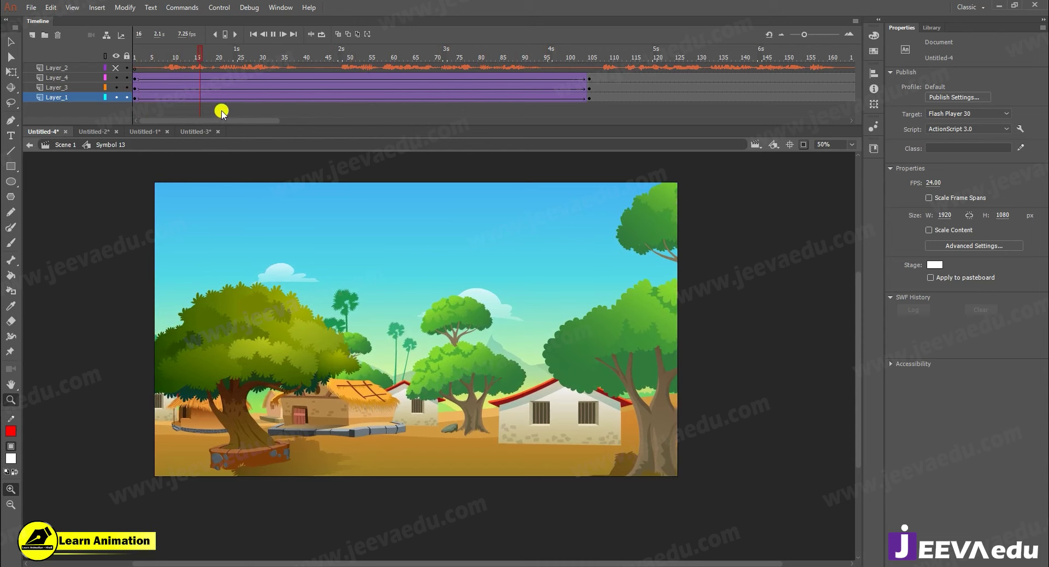
pyautogui.click(256, 59)
pyautogui.moveTo(257, 59); pyautogui.dragTo(588, 96)
# - Nudge the large left tree at frame 105 leftward to about X 1511
pyautogui.click(826, 188)
pyautogui.press('b')
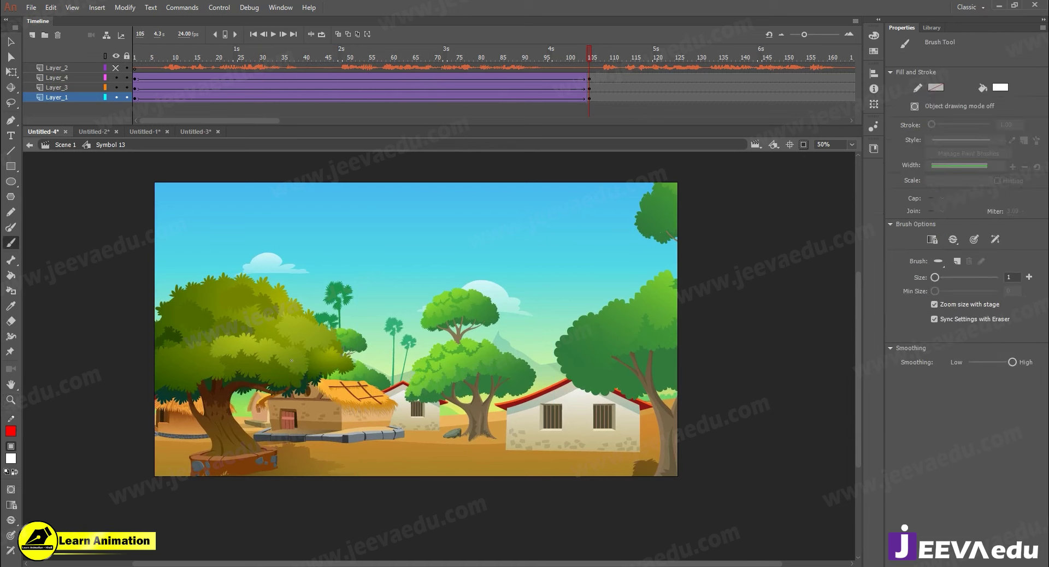
pyautogui.hotkey('ctrl', 'a')
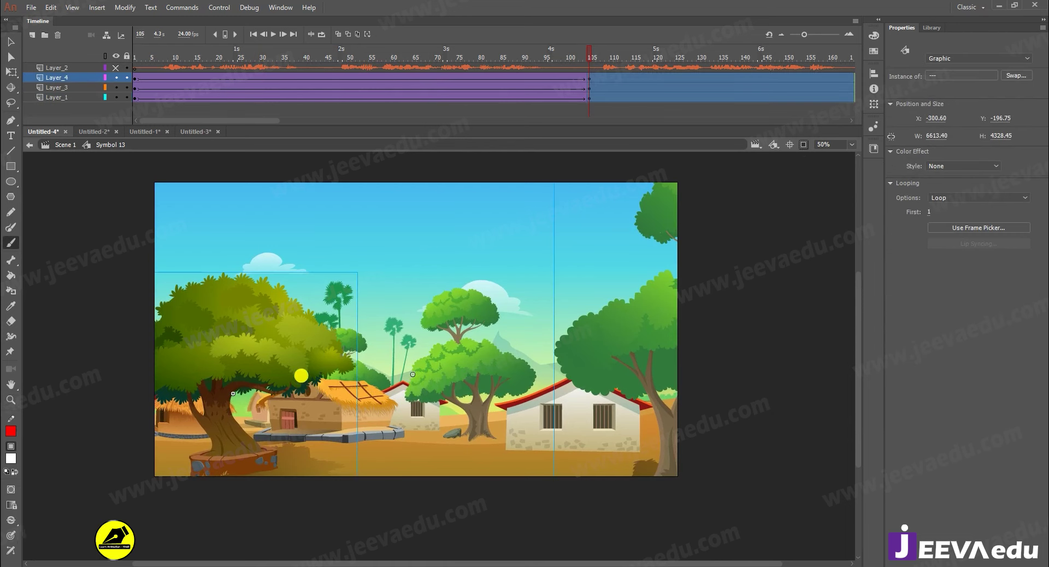
pyautogui.press('v')
pyautogui.click(517, 112)
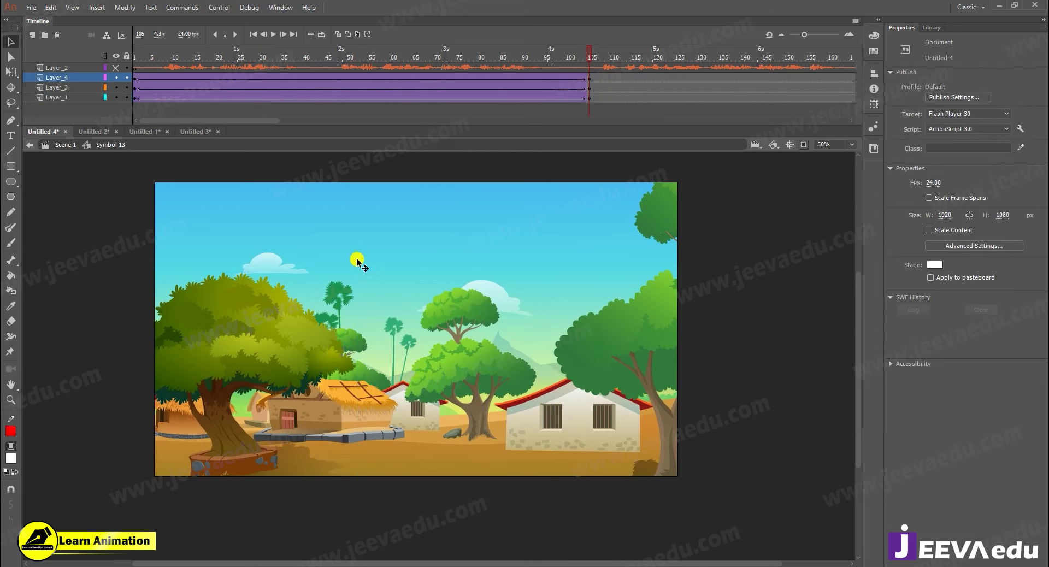
pyautogui.click(300, 300)
pyautogui.click(287, 332)
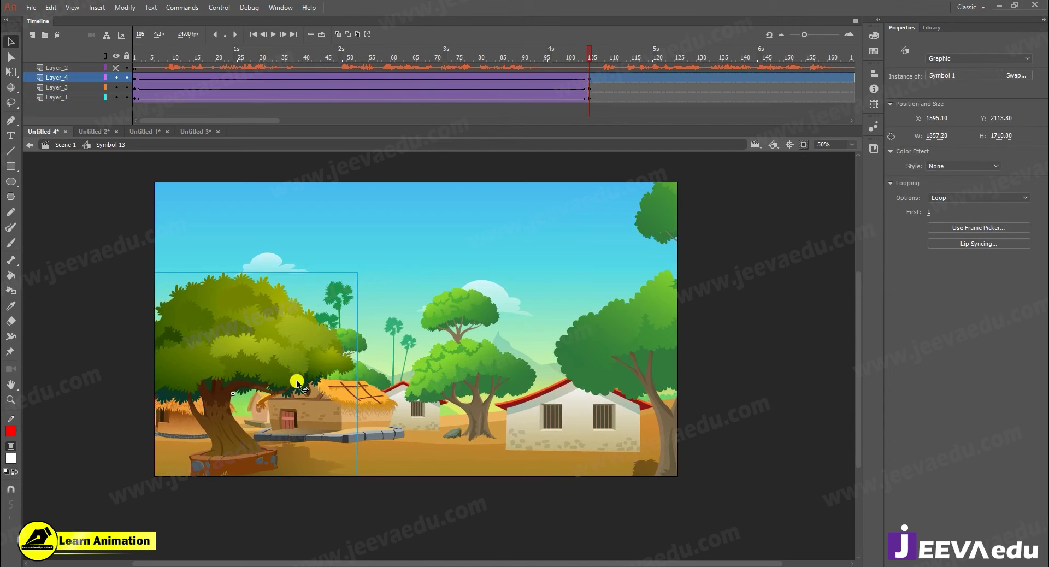
pyautogui.hotkey('shift', 'Left')
pyautogui.hotkey('shift', 'Left')
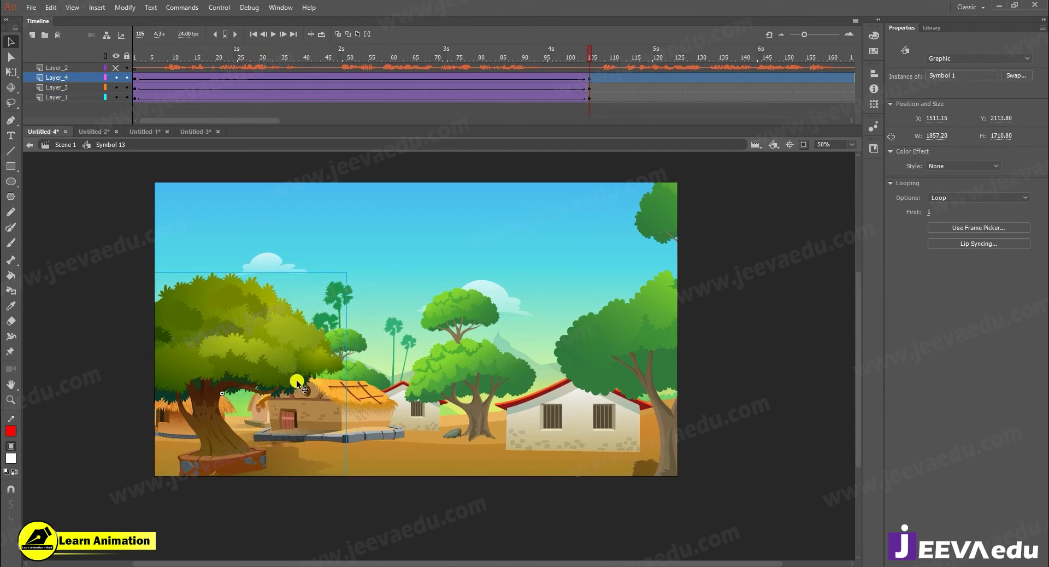
# - Nudge the right tree on Layer_3 at frame 105 rightward to about X 5192
pyautogui.click(605, 356)
pyautogui.hotkey('shift', 'Right')
pyautogui.hotkey('shift', 'Right')
pyautogui.hotkey('shift', 'Right')
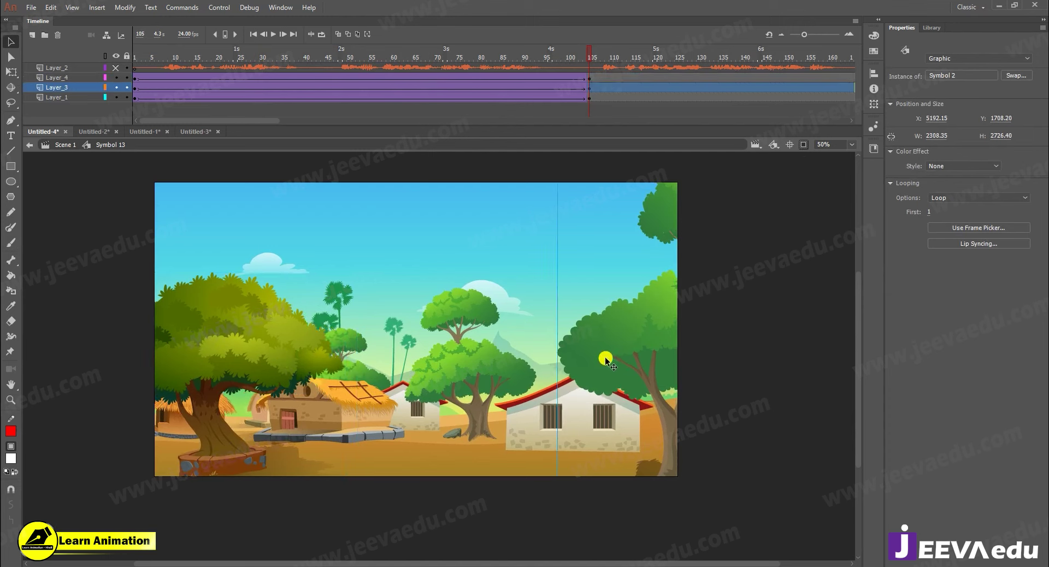
# - Scrub and play the tweens between frames 1 and 105, examining how the trees move against the village up close and in full view
pyautogui.moveTo(593, 52); pyautogui.dragTo(374, 151)
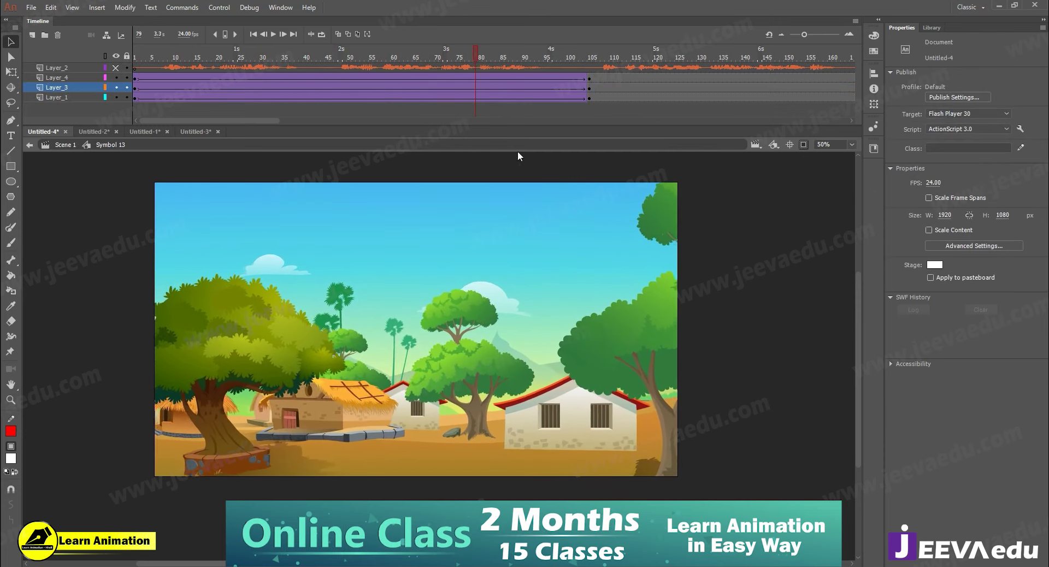
pyautogui.press('z')
pyautogui.click(424, 394)
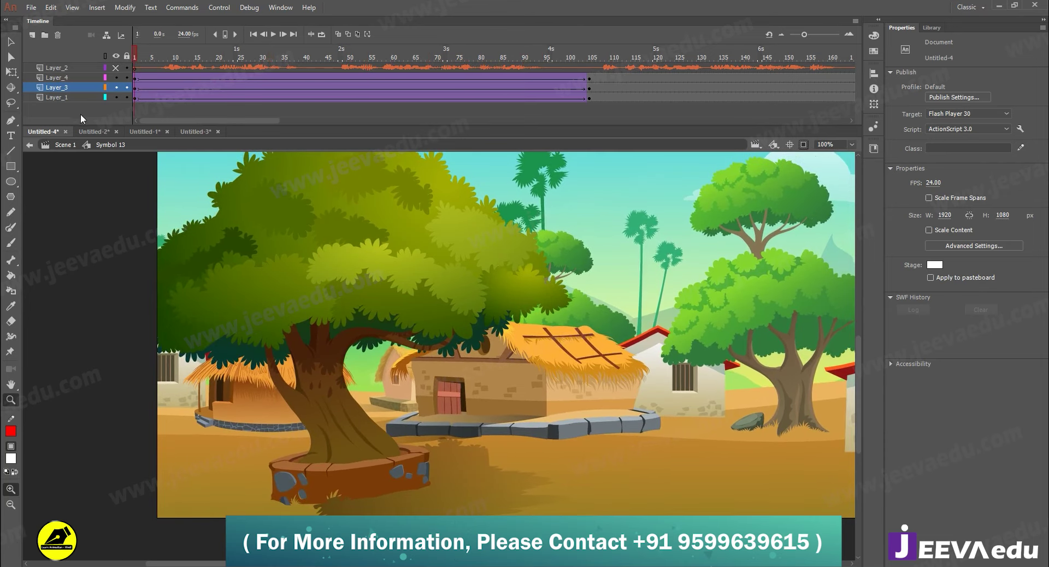
pyautogui.moveTo(442, 129); pyautogui.dragTo(588, 73)
pyautogui.keyDown('alt'); pyautogui.click(567, 346); pyautogui.keyUp('alt')
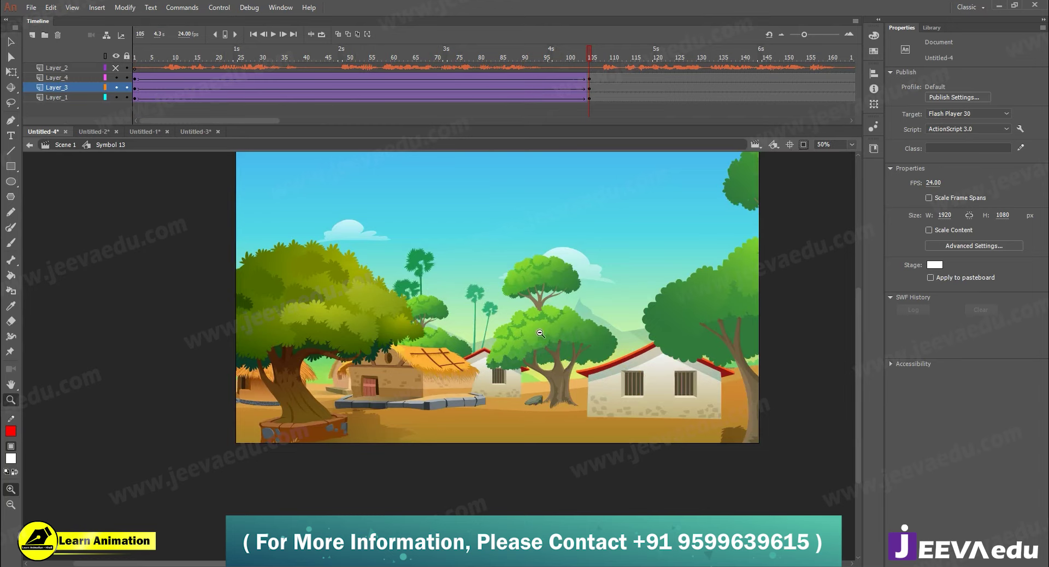
pyautogui.keyDown('alt'); pyautogui.click(540, 334); pyautogui.keyUp('alt')
pyautogui.click(520, 321)
pyautogui.moveTo(477, 386); pyautogui.dragTo(578, 330)
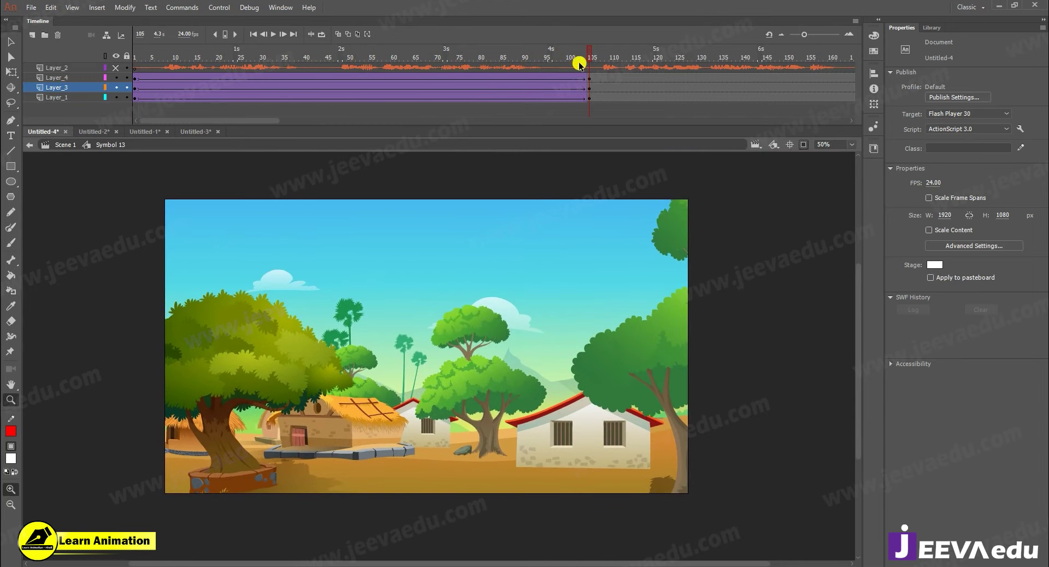
pyautogui.moveTo(583, 57); pyautogui.dragTo(96, 85)
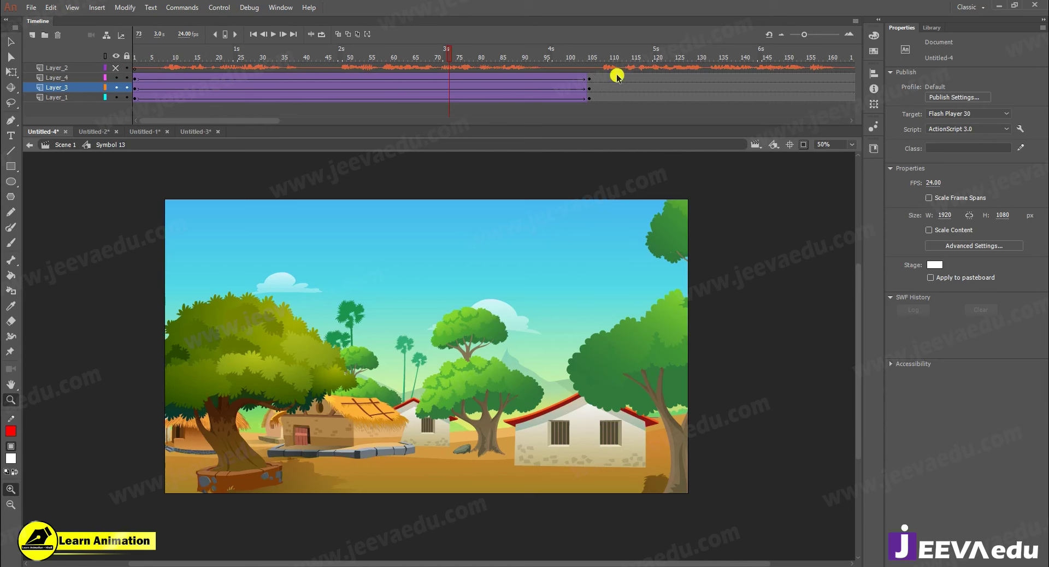
pyautogui.moveTo(565, 59); pyautogui.dragTo(598, 59)
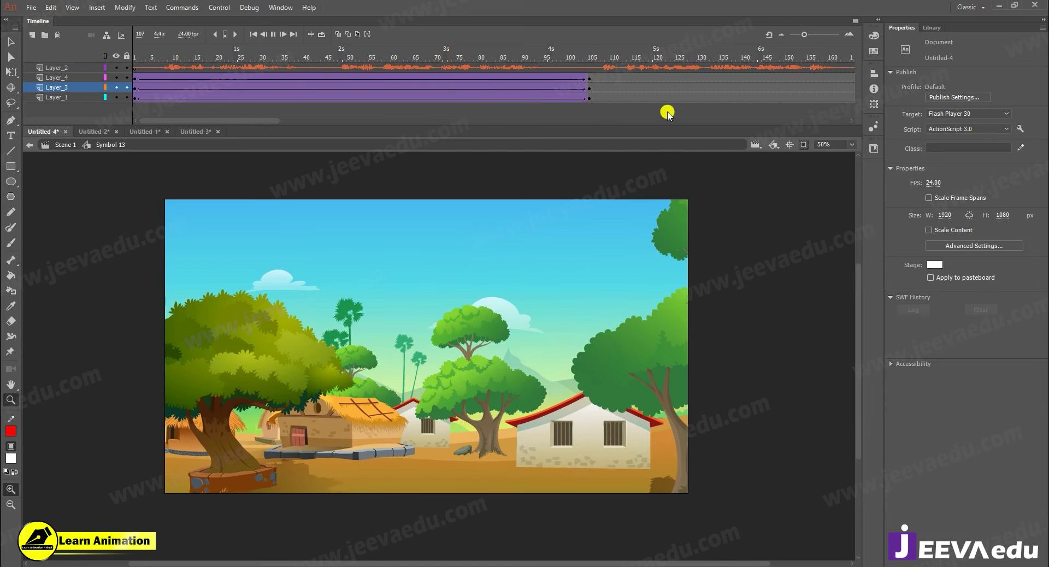
pyautogui.click(590, 59)
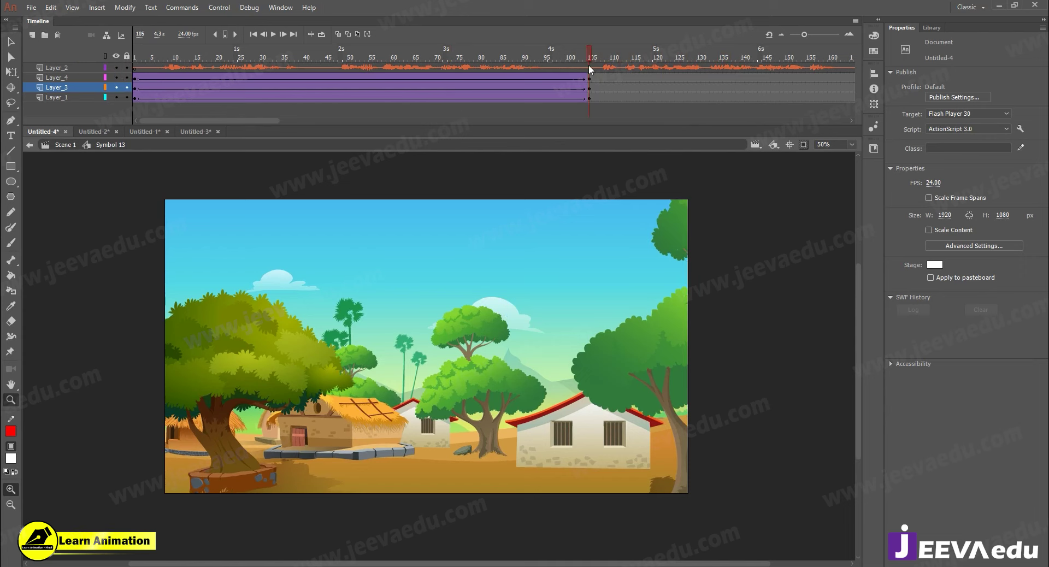
# - Show the artwork beyond the stage bounds and insert blank keyframes at frame 106 on Layer_4, Layer_3 and Layer_1
pyautogui.click(803, 145)
pyautogui.keyDown('alt'); pyautogui.click(439, 411); pyautogui.keyUp('alt')
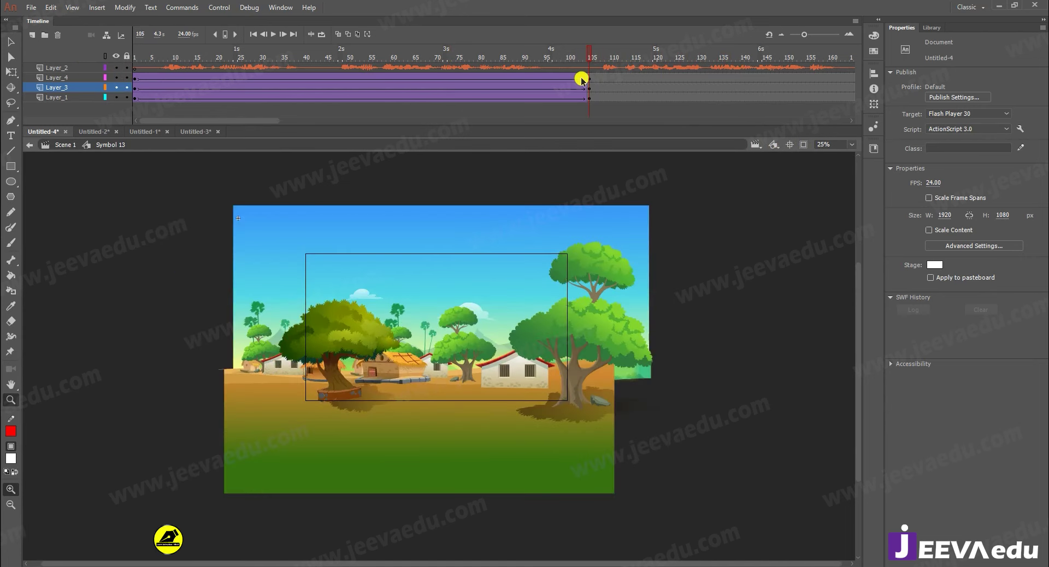
pyautogui.moveTo(592, 78); pyautogui.dragTo(595, 102)
pyautogui.click(620, 87)
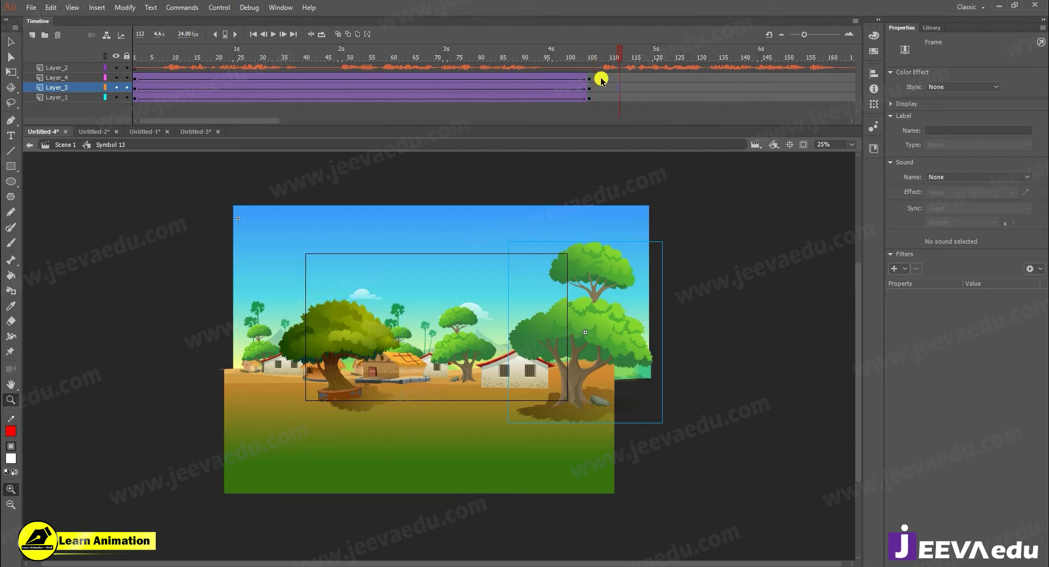
pyautogui.click(594, 98)
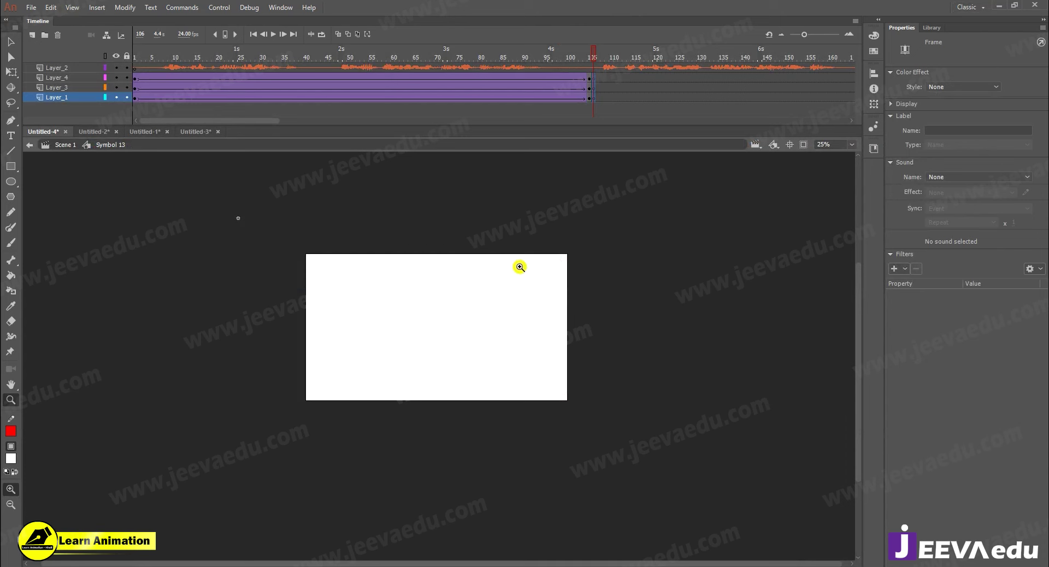
pyautogui.click(589, 51)
pyautogui.click(590, 51)
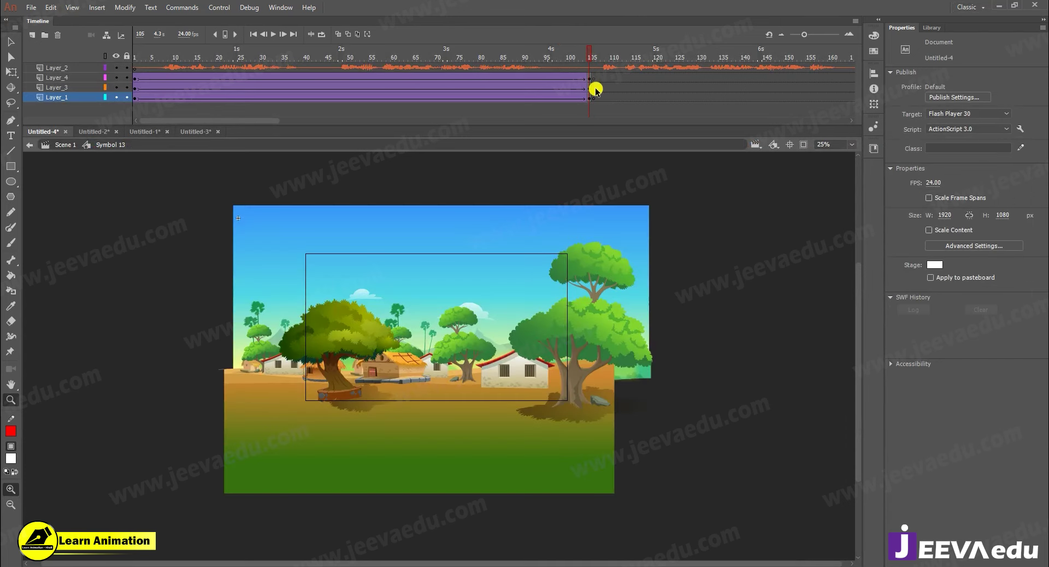
pyautogui.click(593, 53)
# - Find the riverside background in the Untitled-3 document and move it up and left to about X -260, Y -308
pyautogui.click(99, 135)
pyautogui.click(145, 132)
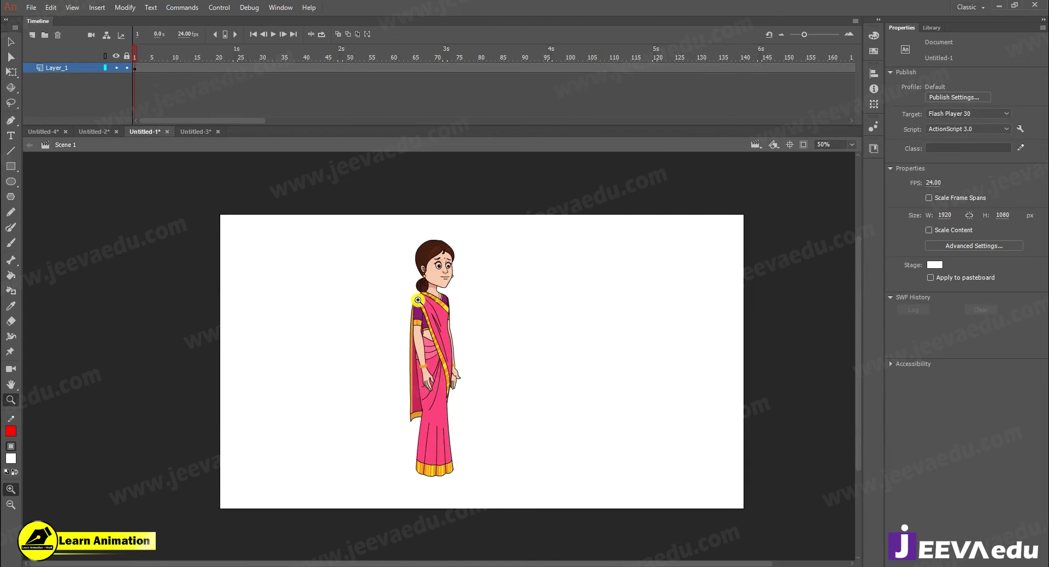
pyautogui.click(199, 132)
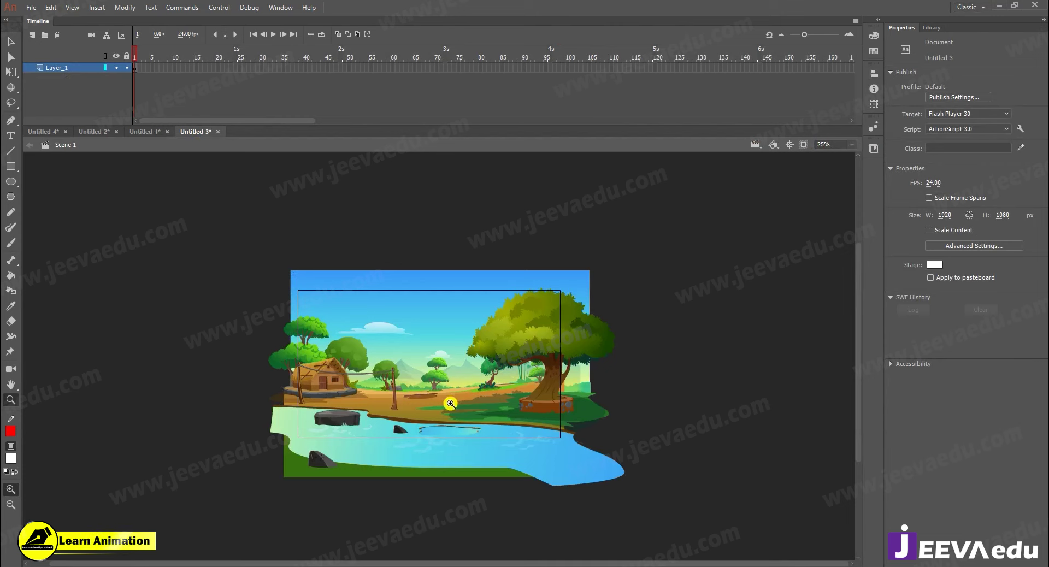
pyautogui.press('v')
pyautogui.click(424, 405)
pyautogui.moveTo(424, 442)
pyautogui.mouseDown()
pyautogui.moveTo(432, 434)
pyautogui.moveTo(409, 429)
pyautogui.mouseUp()
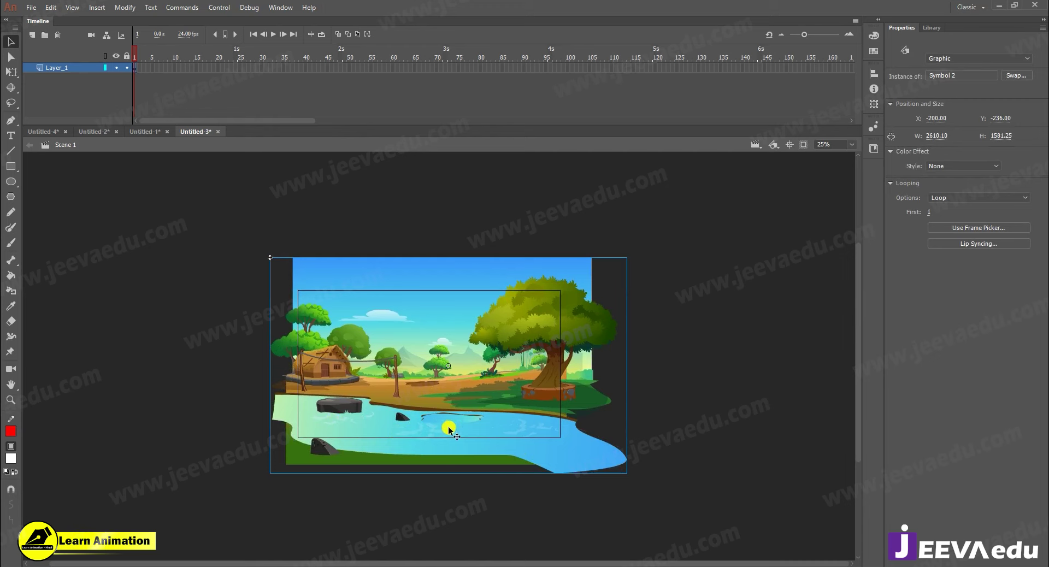
pyautogui.moveTo(432, 425)
pyautogui.mouseDown()
pyautogui.moveTo(446, 449)
pyautogui.moveTo(422, 415)
pyautogui.mouseUp()
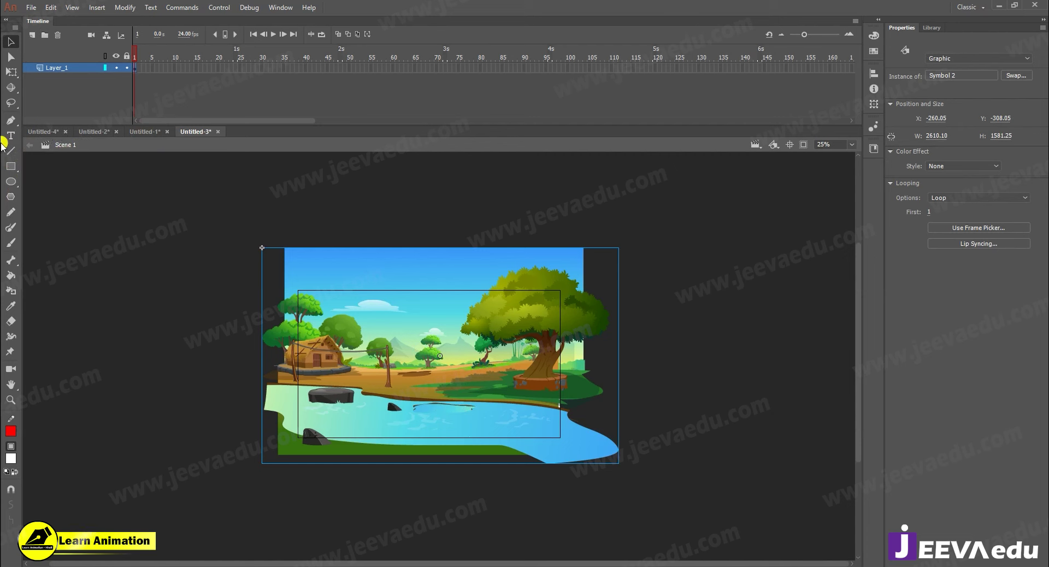
# - Paste the riverside background into Layer_1 at frame 106 of Untitled-4, putting duplicate library items into a folder
pyautogui.click(47, 134)
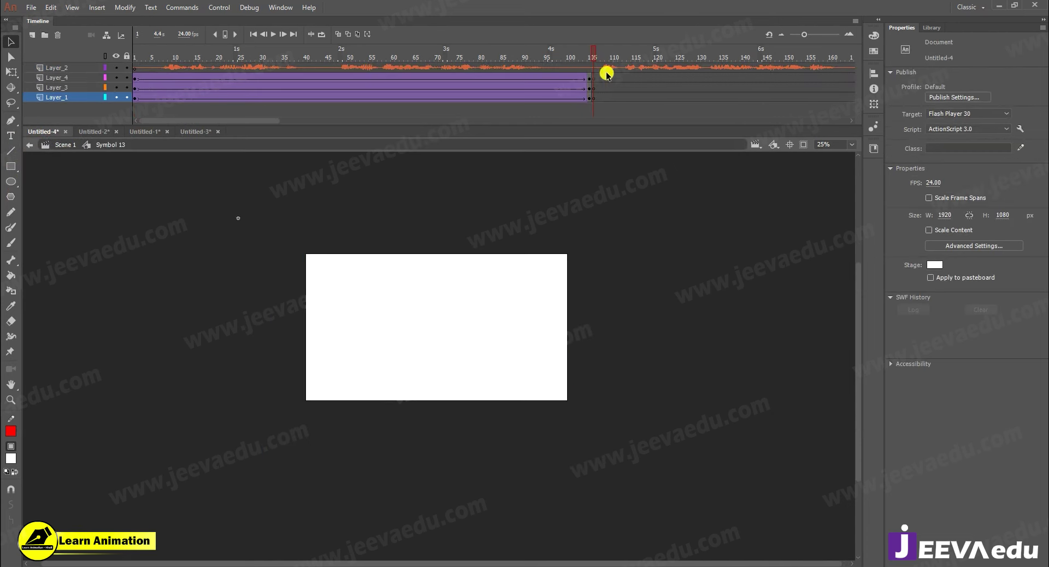
pyautogui.click(594, 102)
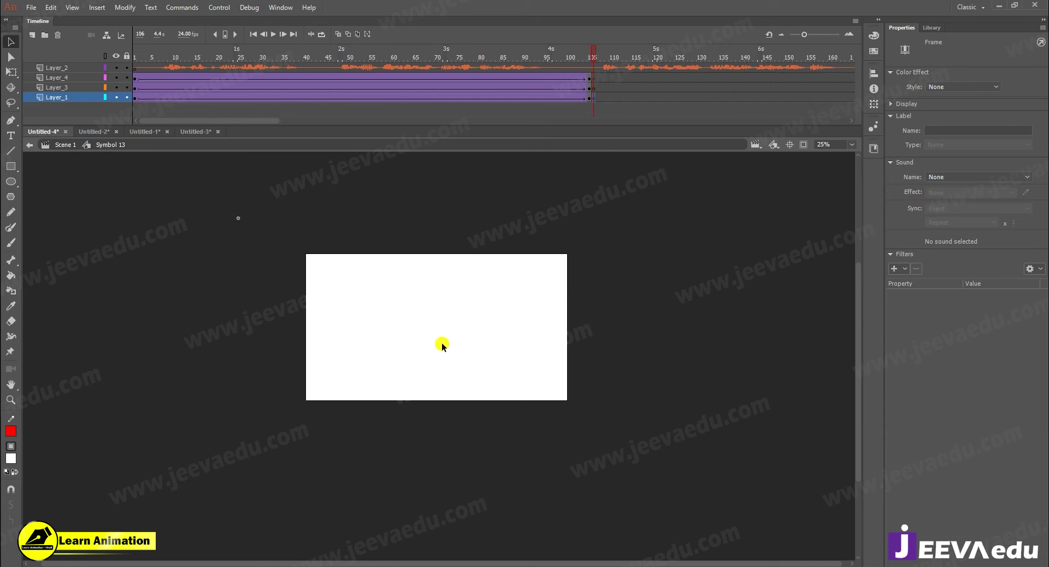
pyautogui.hotkey('ctrl', 'v')
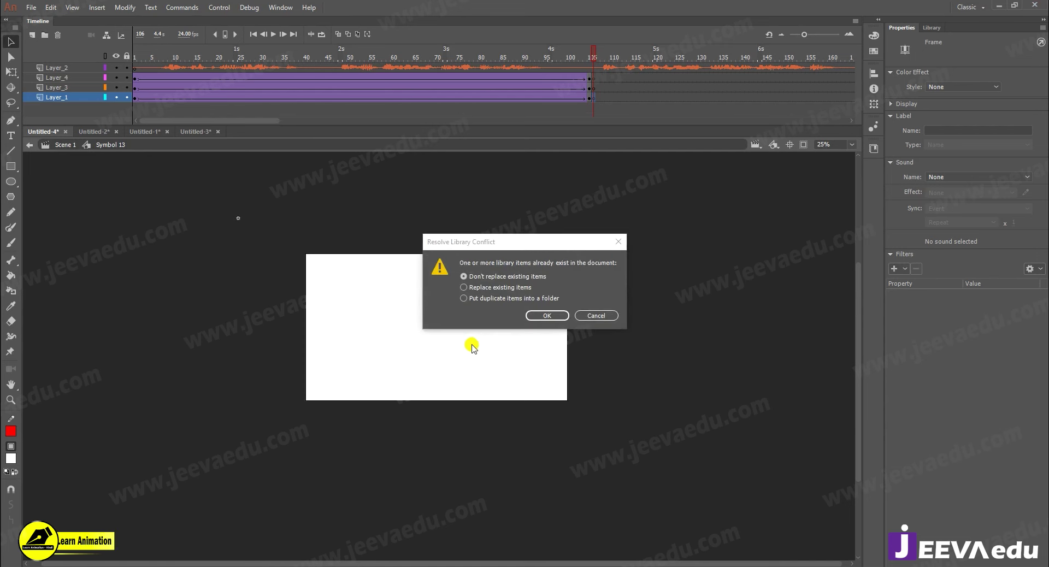
pyautogui.click(500, 300)
pyautogui.click(556, 315)
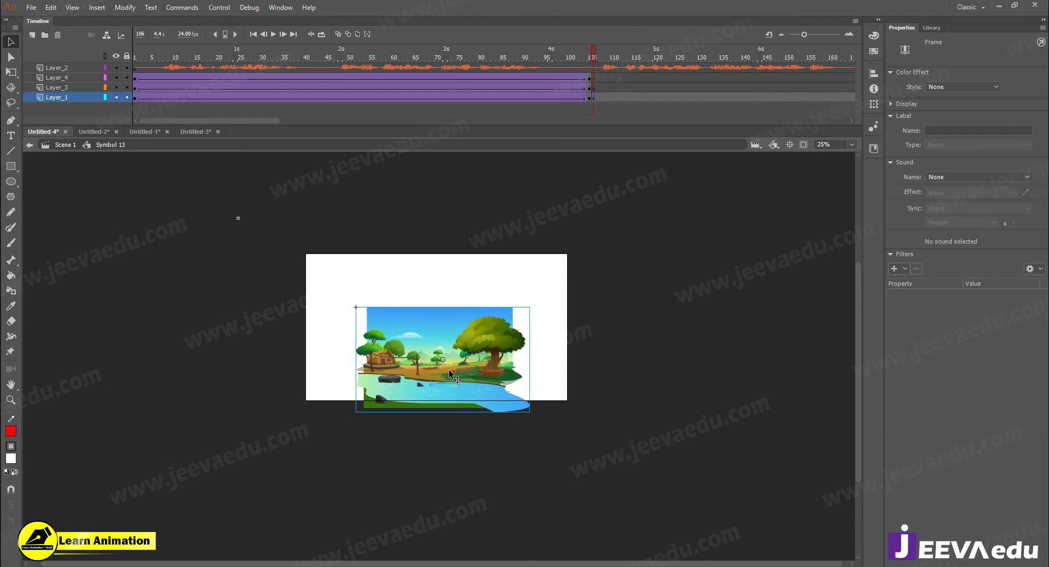
# - Enlarge the pasted riverside background to about 5714 by 3462 px so that it extends past the stage on every side
pyautogui.moveTo(450, 374); pyautogui.dragTo(446, 359)
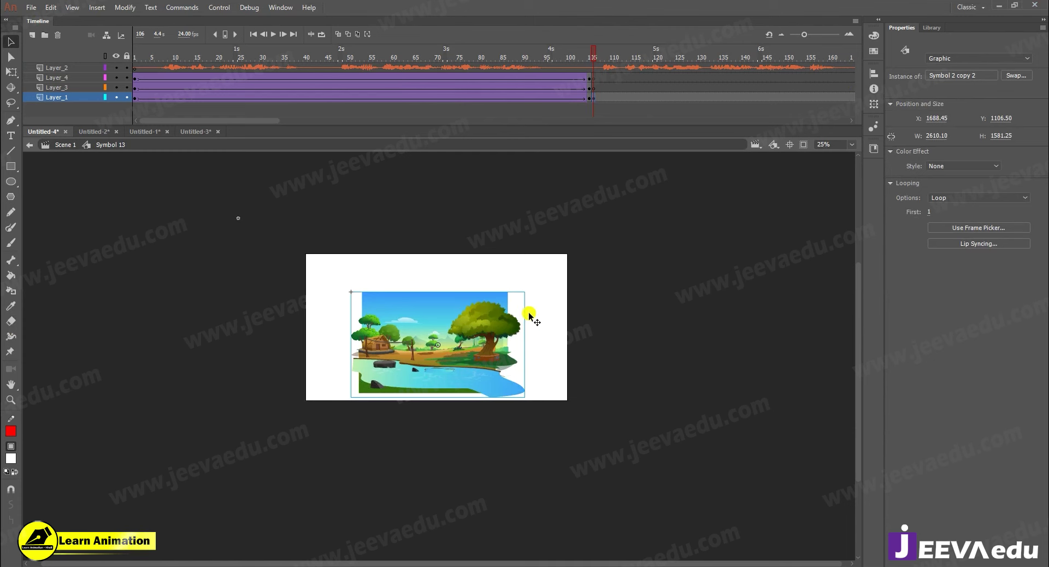
pyautogui.press('q')
pyautogui.moveTo(525, 292); pyautogui.dragTo(599, 218)
pyautogui.moveTo(516, 336); pyautogui.dragTo(528, 318)
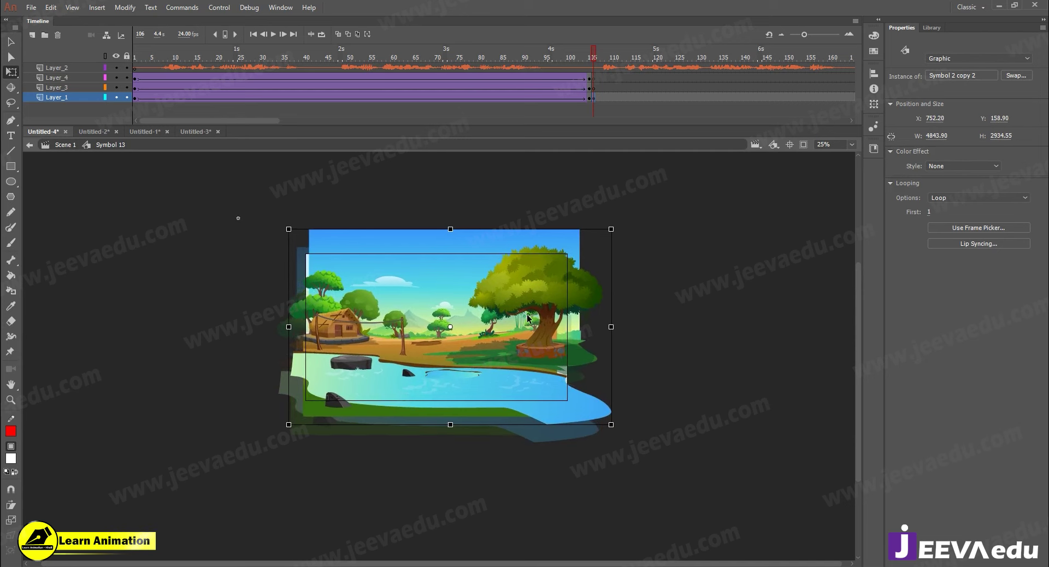
pyautogui.moveTo(610, 230); pyautogui.dragTo(640, 212)
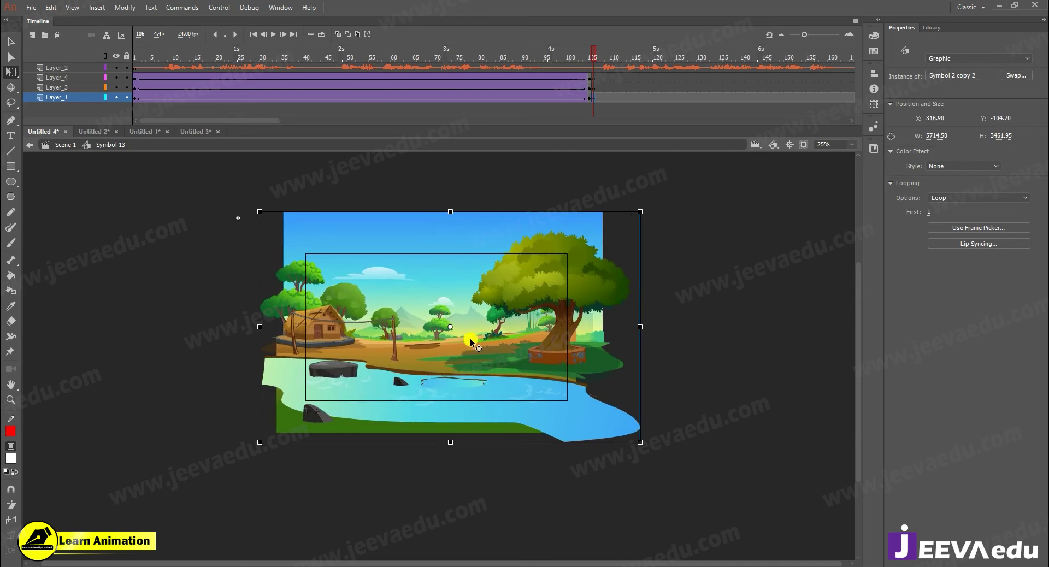
# - Shift the riverside background to about X 391, Y -228 to frame the scene within the stage
pyautogui.press('z')
pyautogui.keyDown('alt'); pyautogui.click(457, 337); pyautogui.keyUp('alt')
pyautogui.click(457, 337)
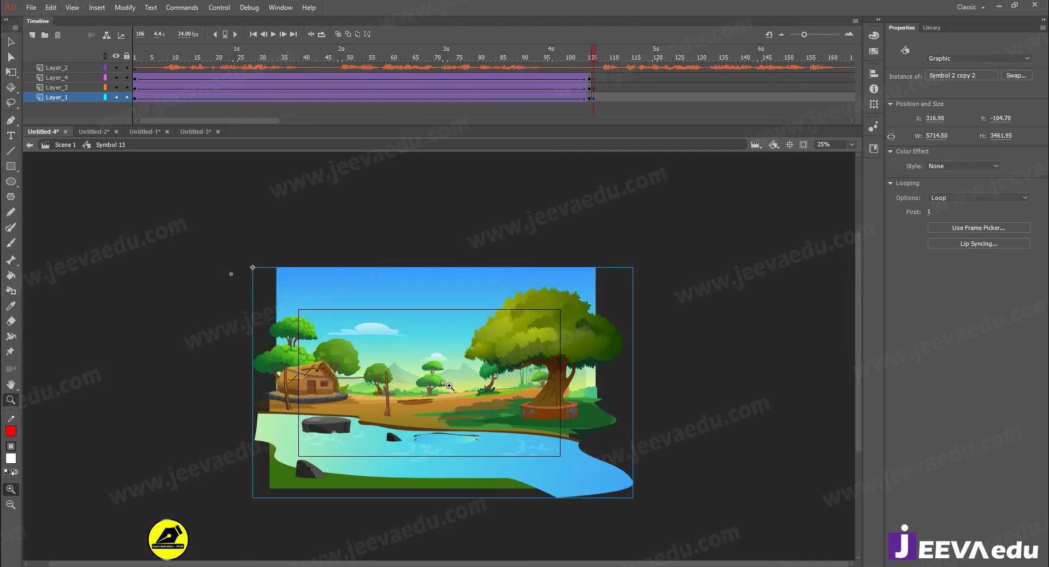
pyautogui.press('v')
pyautogui.moveTo(474, 437); pyautogui.dragTo(477, 442)
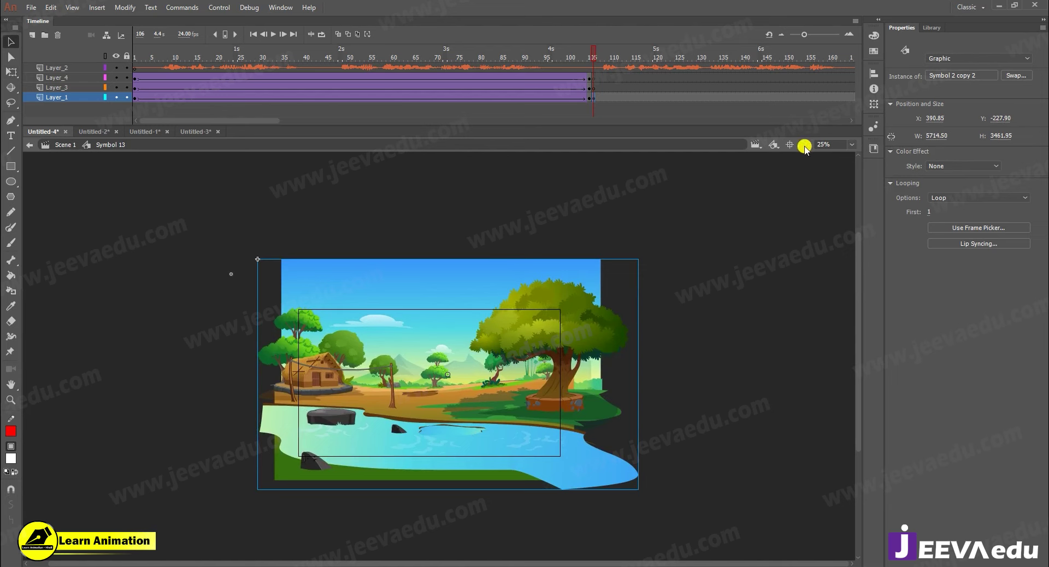
# - Hide Layer_2 and examine the change from village to riverside around frames 105 and 106 with the artwork clipped to the stage
pyautogui.click(803, 146)
pyautogui.press('z')
pyautogui.click(441, 394)
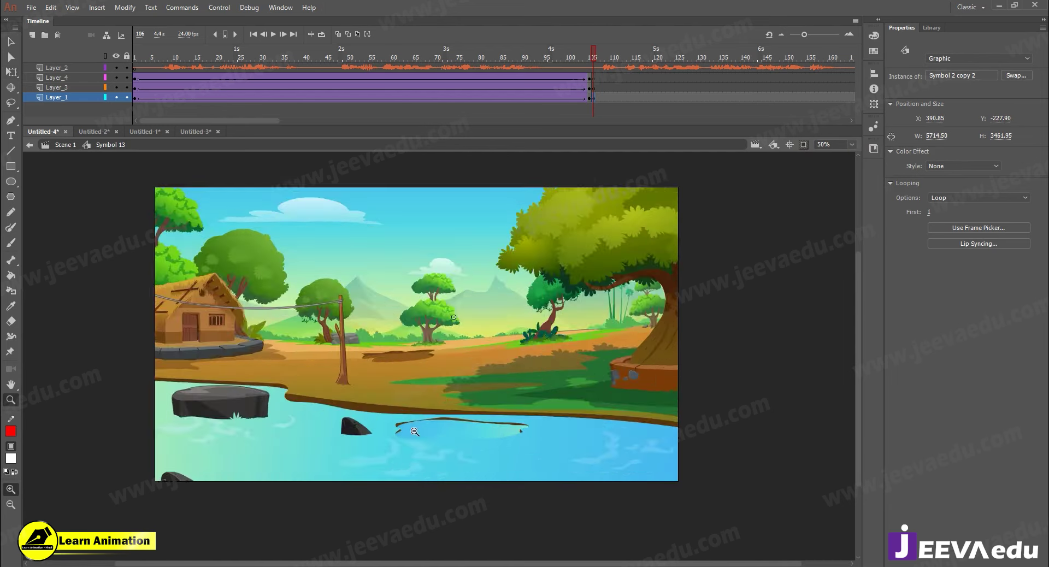
pyautogui.keyDown('alt'); pyautogui.click(438, 337); pyautogui.keyUp('alt')
pyautogui.moveTo(463, 327); pyautogui.dragTo(462, 335)
pyautogui.click(593, 53)
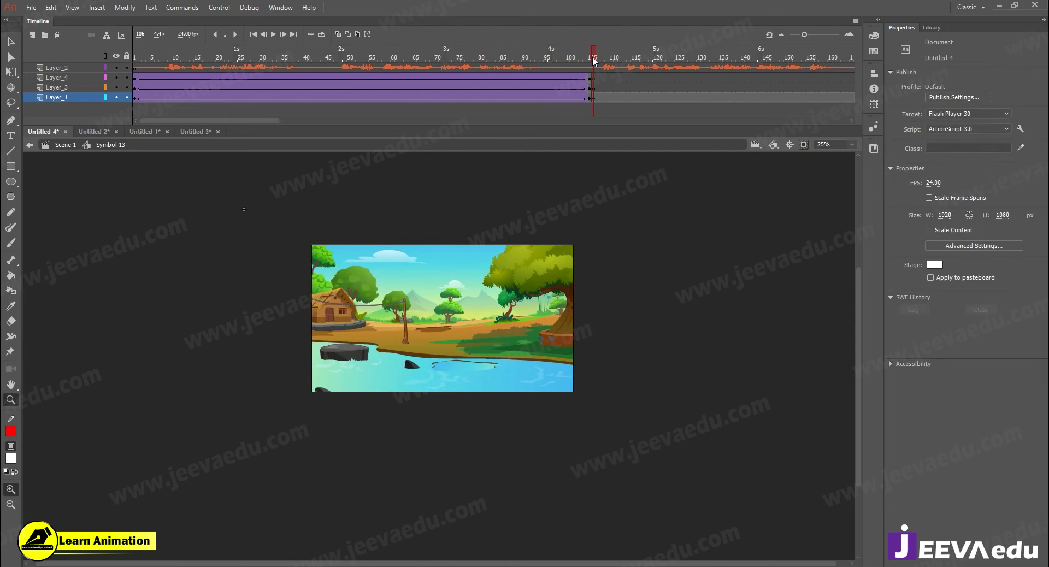
pyautogui.click(589, 55)
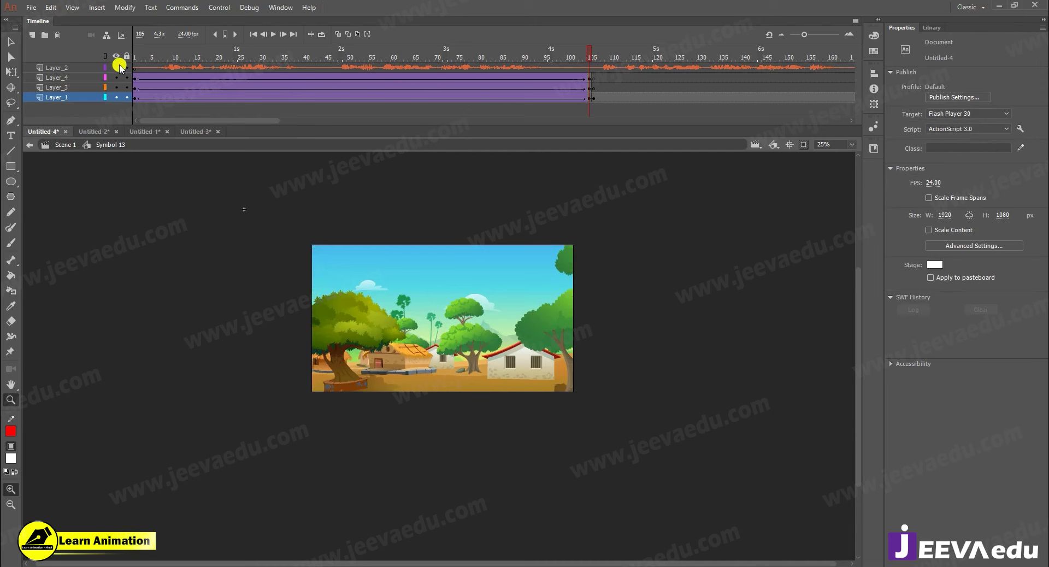
pyautogui.press('Return')
pyautogui.click(704, 54)
pyautogui.click(803, 145)
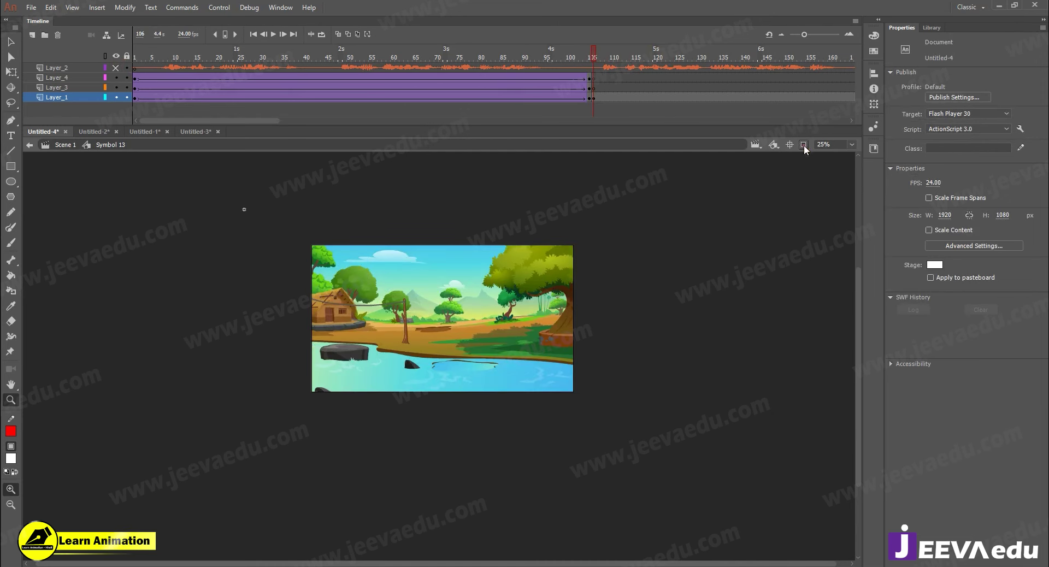
# - Break the riverside background apart into its separate pieces and select the river
pyautogui.press('v')
pyautogui.click(466, 385)
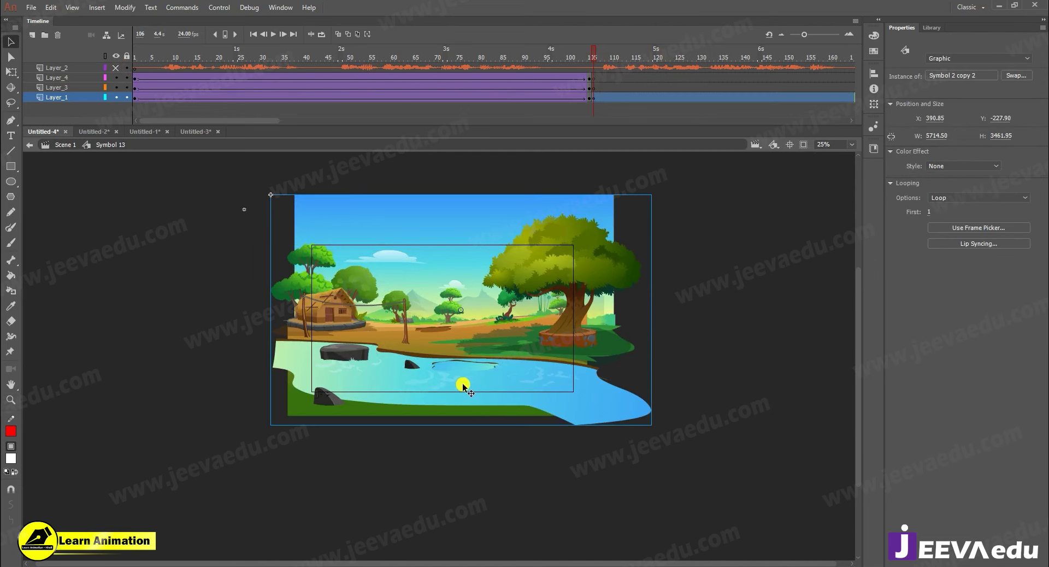
pyautogui.click(458, 465)
pyautogui.moveTo(438, 397); pyautogui.dragTo(328, 402)
pyautogui.hotkey('ctrl', 'z')
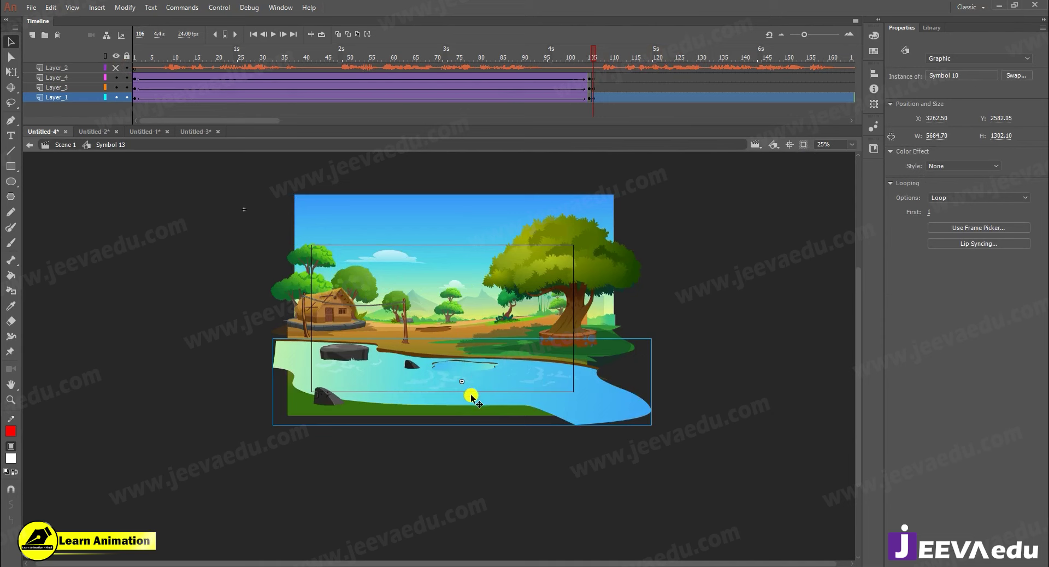
# - Cut the river from Layer_1 and paste it in place at frame 106 on Layer_3
pyautogui.press('Delete')
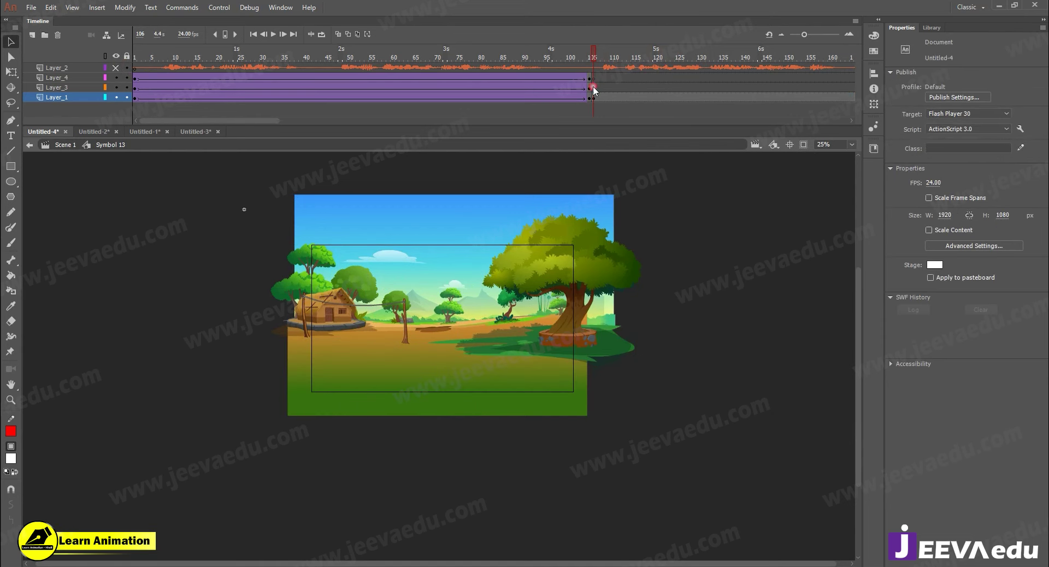
pyautogui.click(593, 87)
pyautogui.rightClick(185, 229)
pyautogui.click(415, 378)
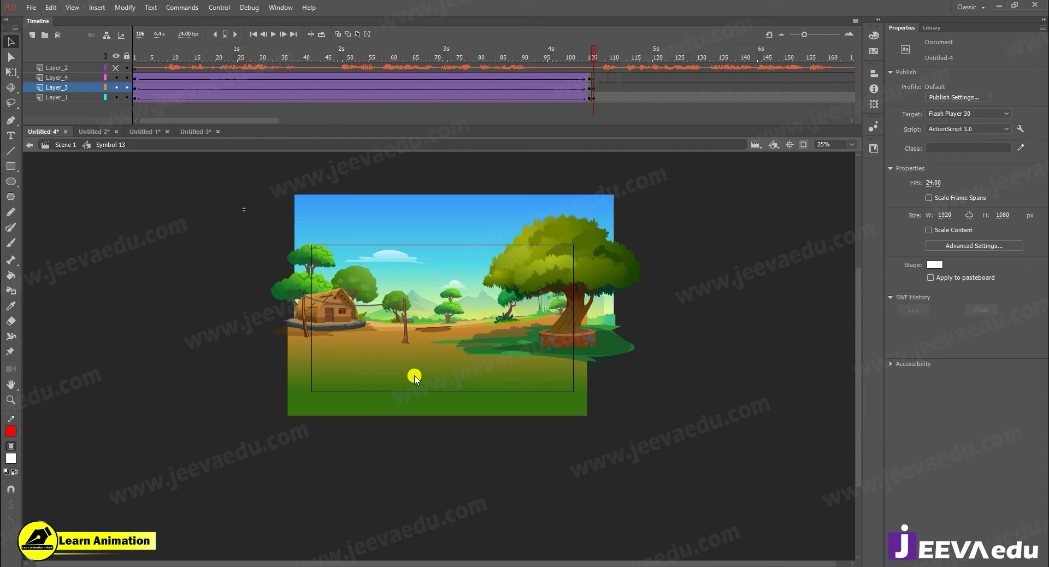
pyautogui.hotkey('ctrl', 'shift', 'v')
# - Set the alpha of the transparent dry-season scene lying over the riverside artwork to 100%
pyautogui.moveTo(476, 320); pyautogui.dragTo(243, 320)
pyautogui.hotkey('ctrl', 'z')
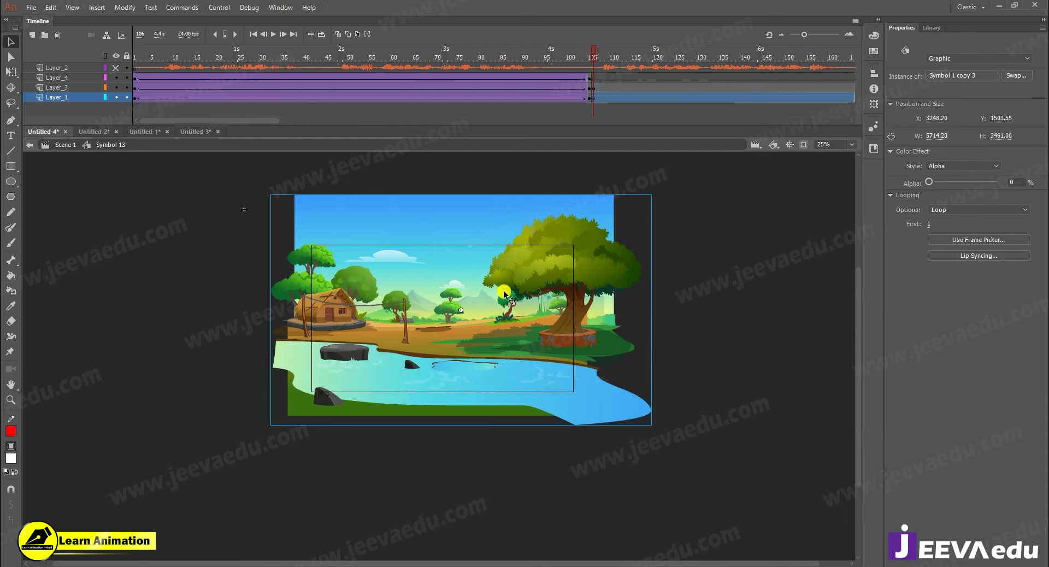
pyautogui.moveTo(498, 302); pyautogui.dragTo(227, 356)
pyautogui.hotkey('ctrl', 'z')
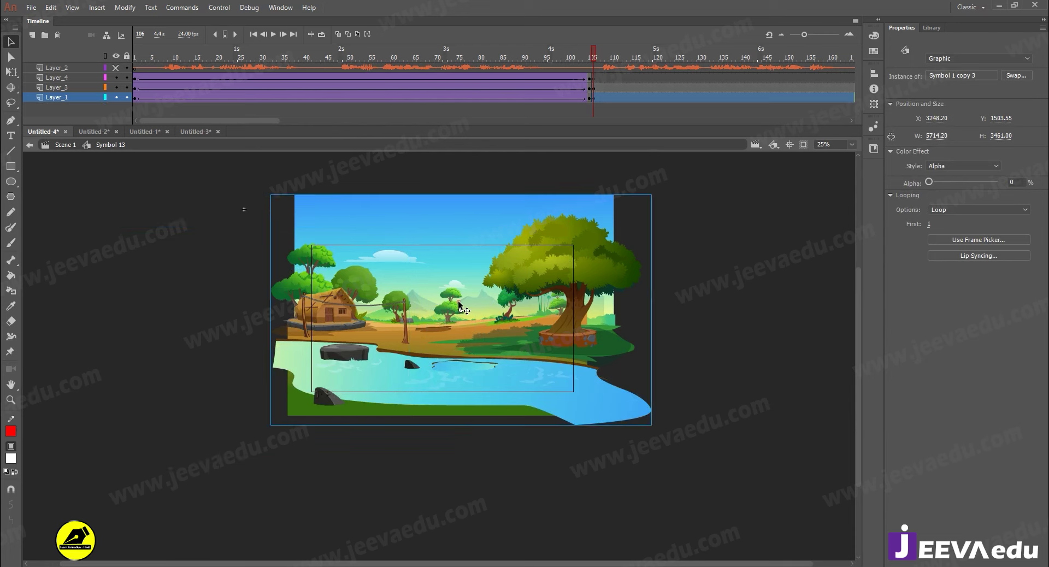
pyautogui.click(998, 182)
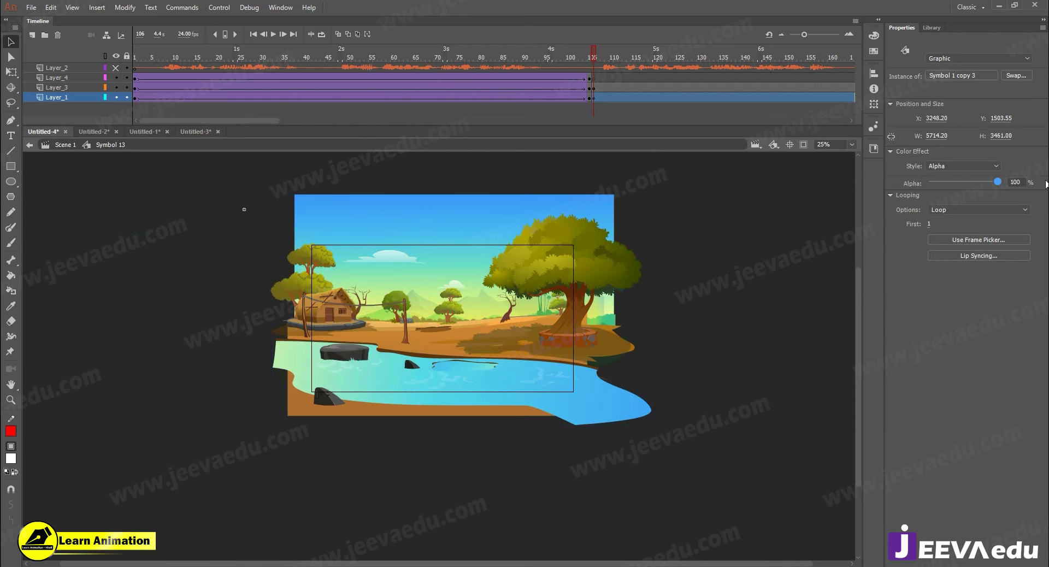
# - Try moving the dry-season scene clear of the riverside artwork, to about X -4278, Y 1911
pyautogui.moveTo(533, 296); pyautogui.dragTo(182, 417)
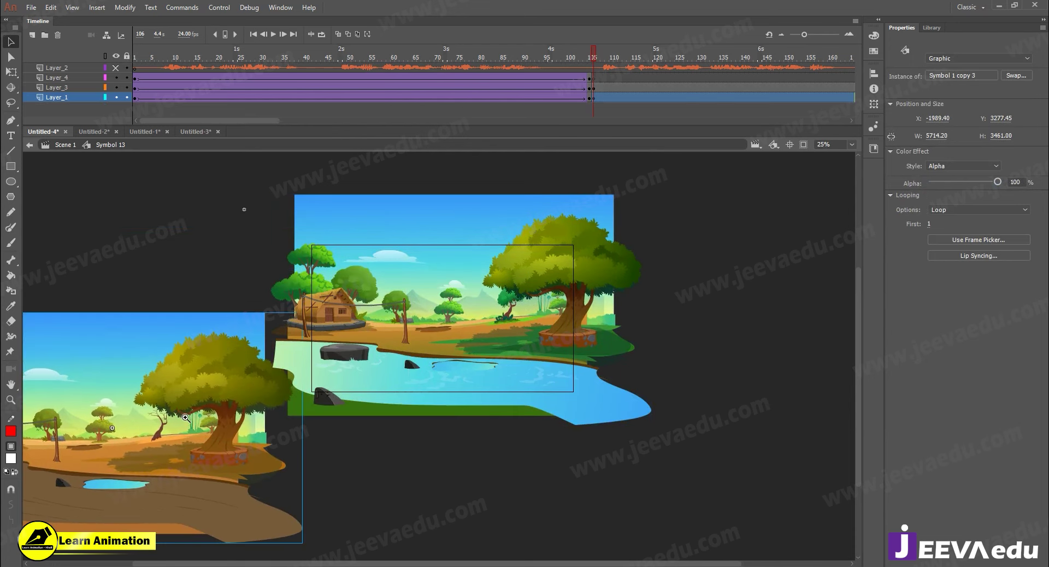
pyautogui.hotkey('ctrl', '-')
pyautogui.moveTo(300, 359); pyautogui.dragTo(250, 355)
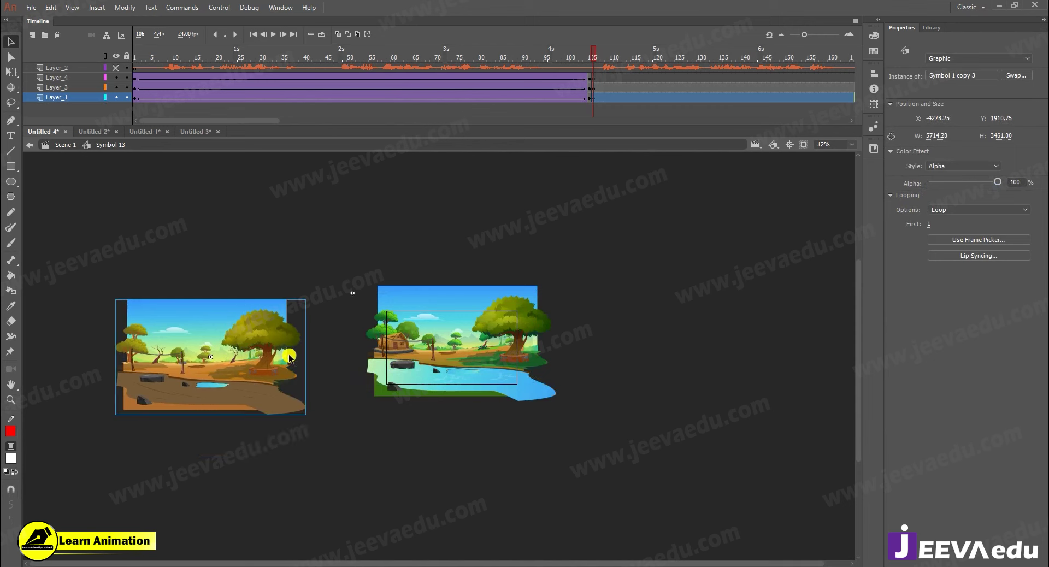
# - Try moving the riverside scenery up without the river, and undo this along with the moves of the dry-season scene
pyautogui.moveTo(359, 272); pyautogui.dragTo(595, 354)
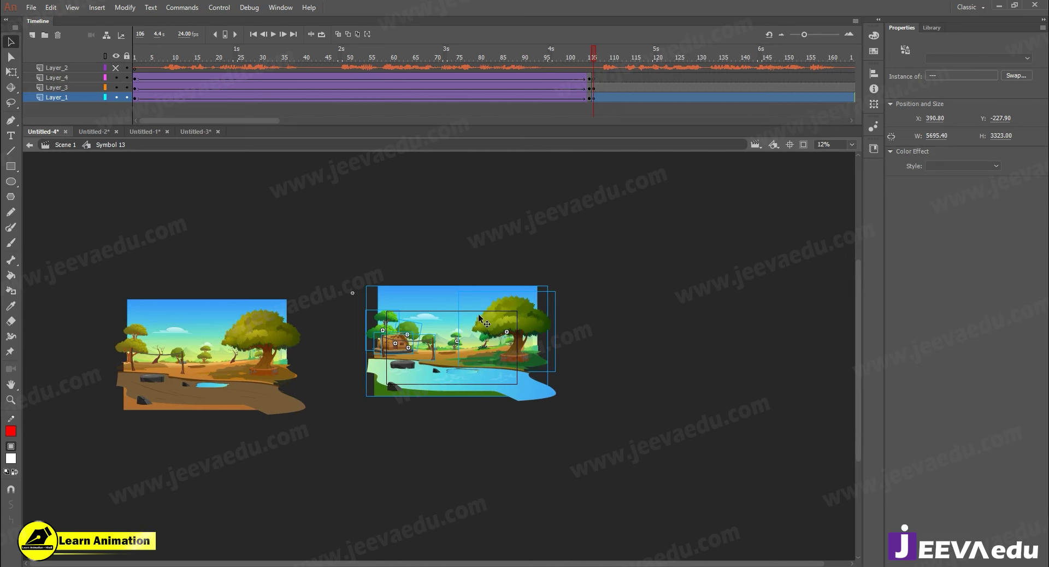
pyautogui.moveTo(456, 331); pyautogui.dragTo(447, 295)
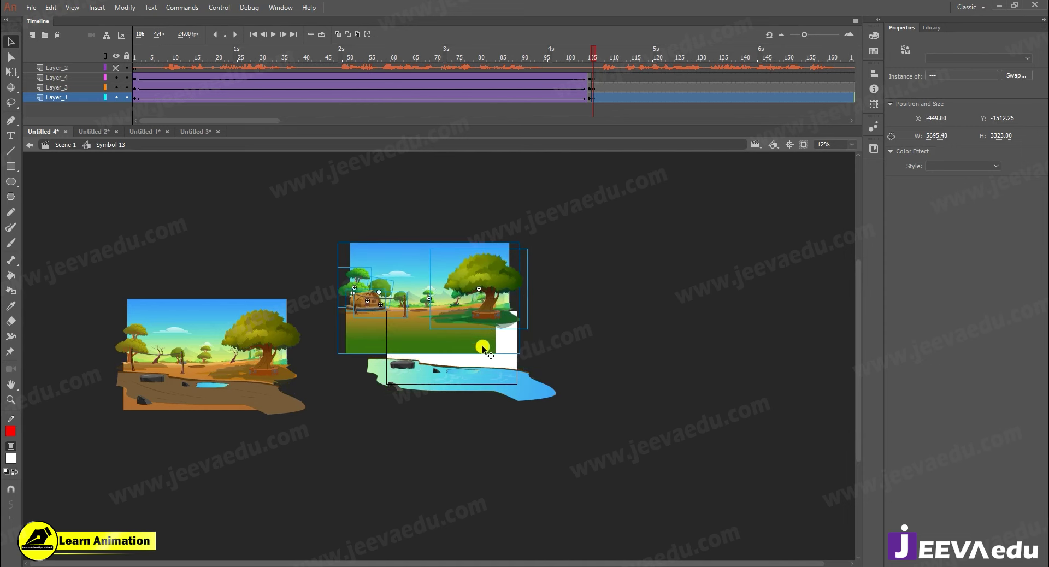
pyautogui.hotkey('ctrl', 'z')
pyautogui.hotkey('ctrl', 'z')
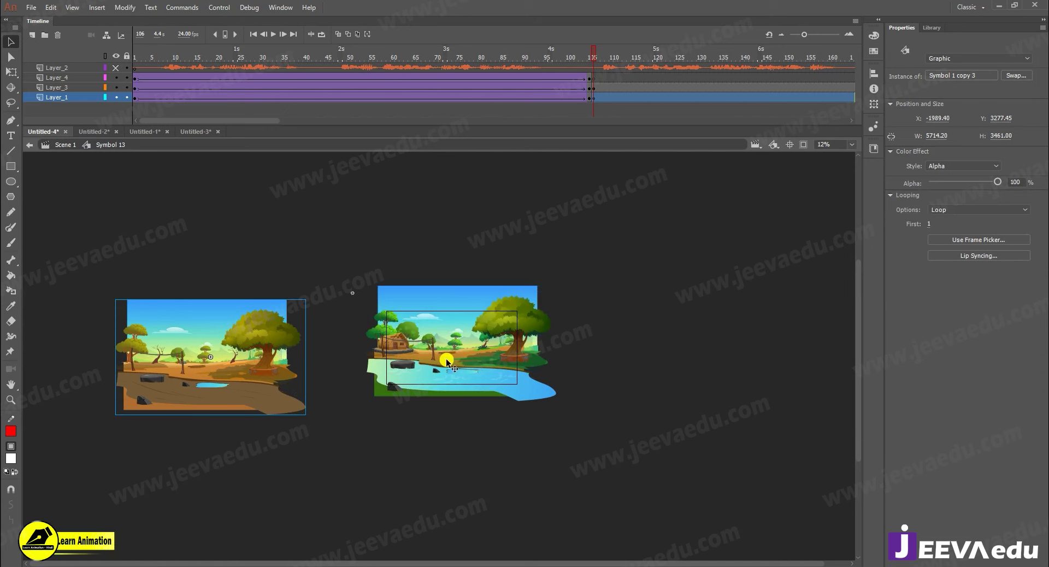
pyautogui.hotkey('ctrl', 'z')
pyautogui.hotkey('ctrl', 'z')
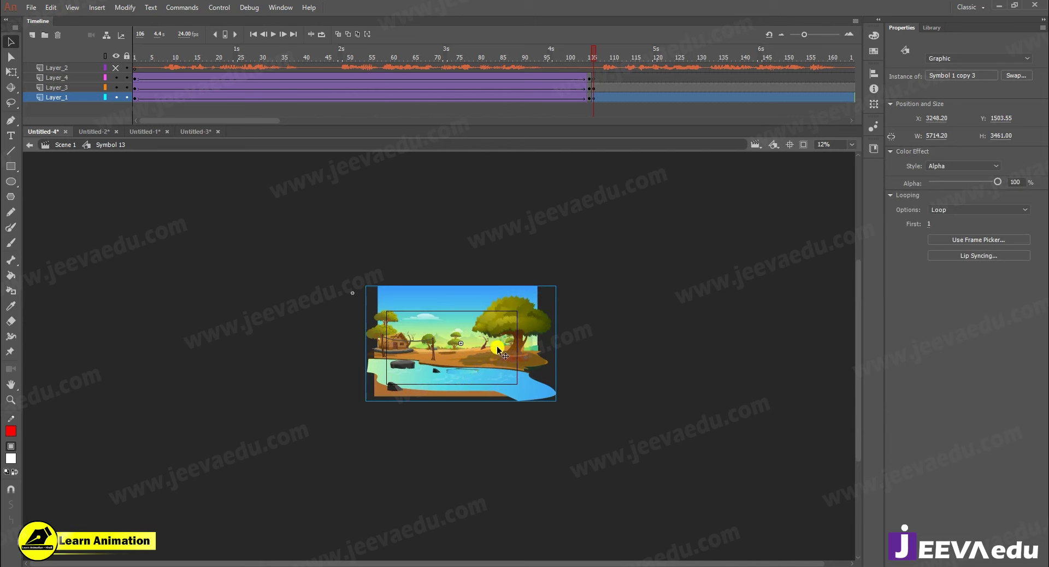
# - Cut the dry-season scene from Layer_1 and move the river's keyframe at frame 106 from Layer_3 to Layer_4
pyautogui.press('Delete')
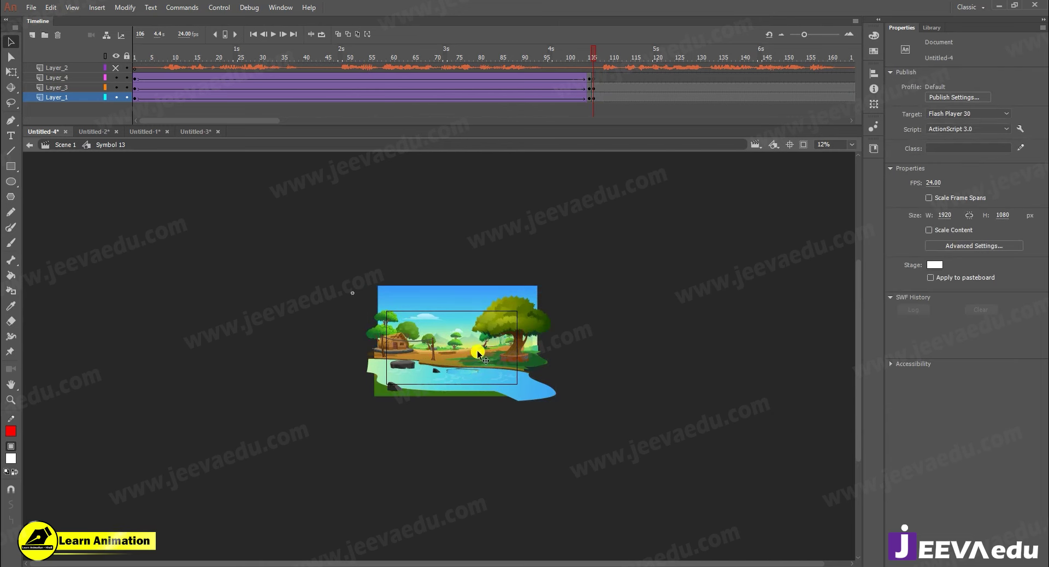
pyautogui.click(592, 89)
pyautogui.moveTo(596, 89); pyautogui.dragTo(594, 79)
# - Insert a blank keyframe at frame 106 on Layer_3 and paste the dry-season scene there in place
pyautogui.click(595, 89)
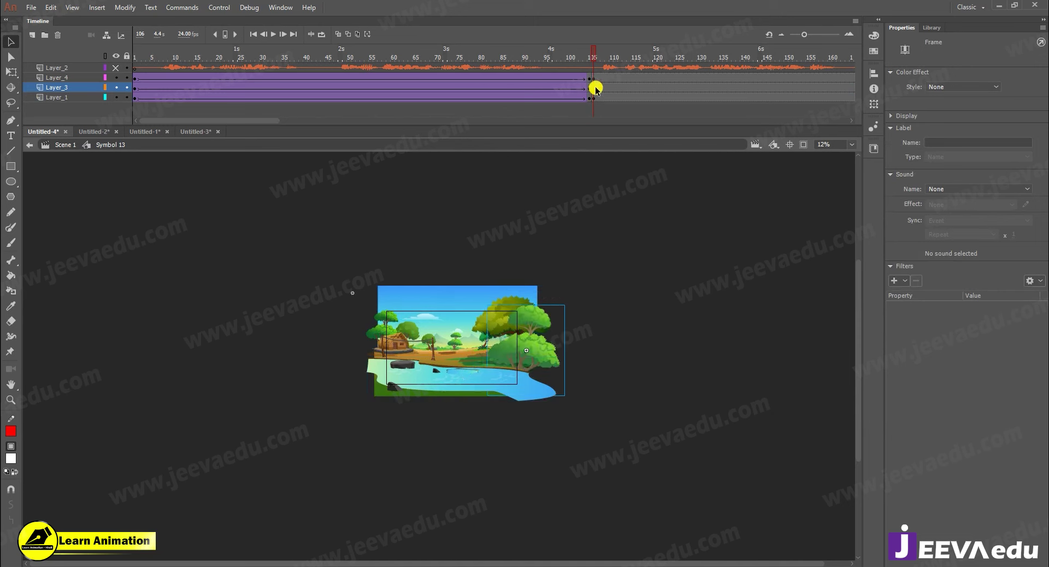
pyautogui.press('Delete')
pyautogui.press('z')
pyautogui.click(481, 326)
pyautogui.moveTo(505, 396); pyautogui.dragTo(487, 382)
pyautogui.press('v')
pyautogui.rightClick(111, 242)
pyautogui.click(133, 285)
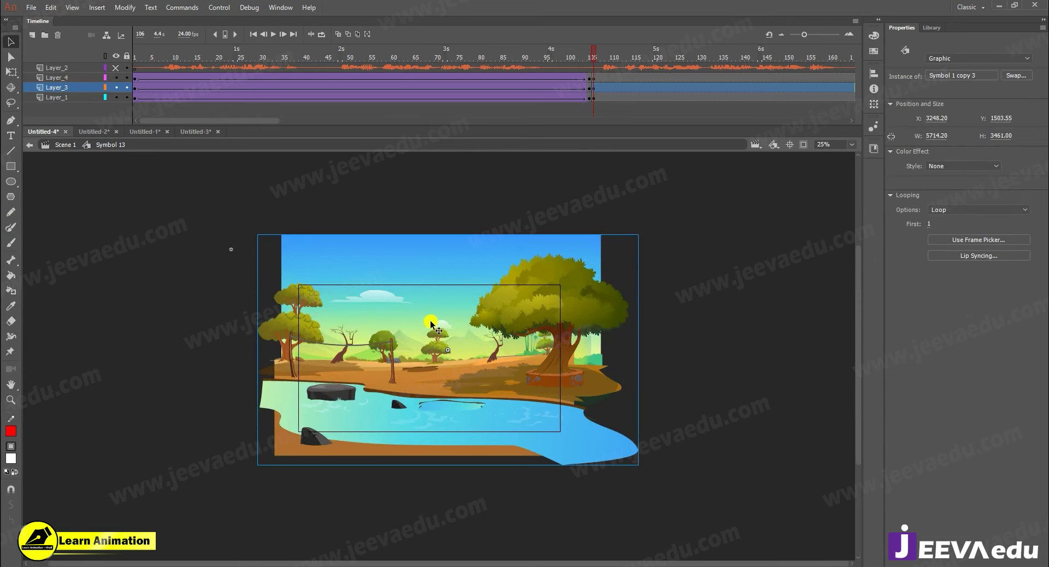
# - Toggle Layer_3's visibility to compare the dry and green scenes, and leave the layer hidden
pyautogui.click(116, 87)
pyautogui.click(116, 88)
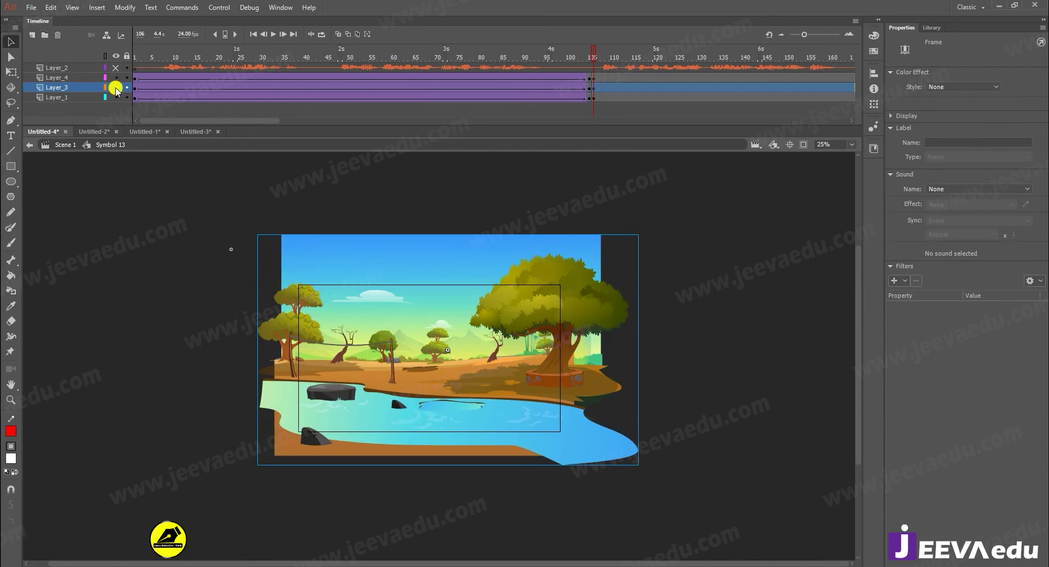
pyautogui.click(115, 87)
pyautogui.click(115, 87)
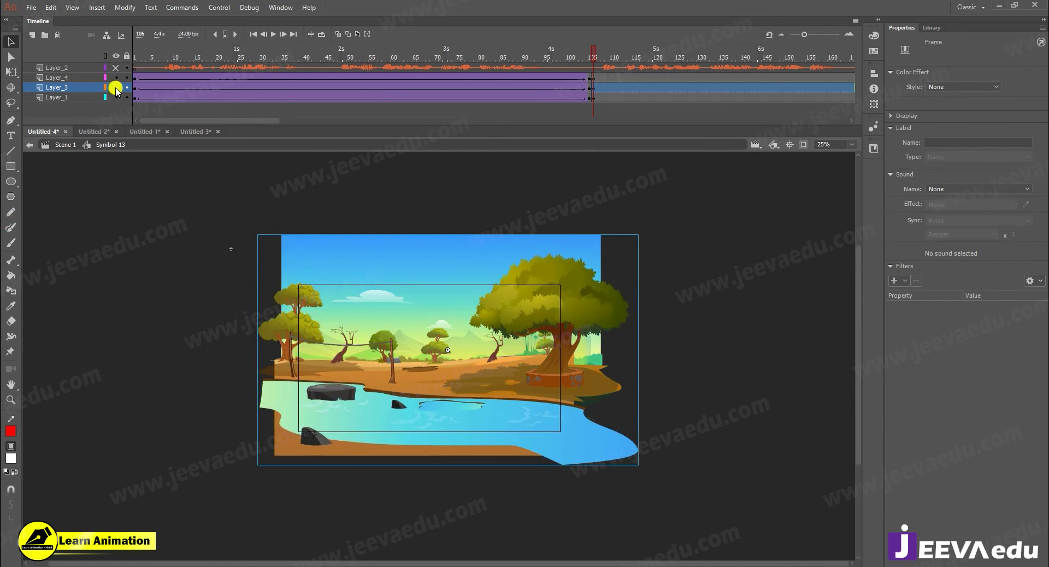
pyautogui.click(116, 87)
# - Remove the hut and the wired poles from Layer_1 at frame 106, and select Layer_3
pyautogui.click(320, 360)
pyautogui.moveTo(329, 362); pyautogui.dragTo(286, 358)
pyautogui.hotkey('ctrl', 'z')
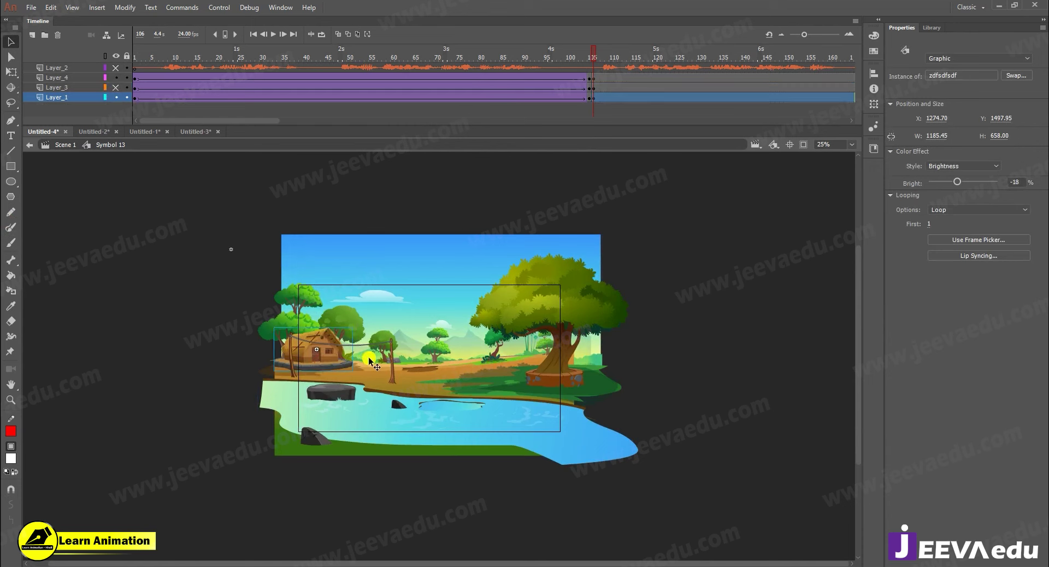
pyautogui.keyDown('shift'); pyautogui.click(386, 343); pyautogui.keyUp('shift')
pyautogui.moveTo(386, 344); pyautogui.dragTo(320, 337)
pyautogui.hotkey('ctrl', 'z')
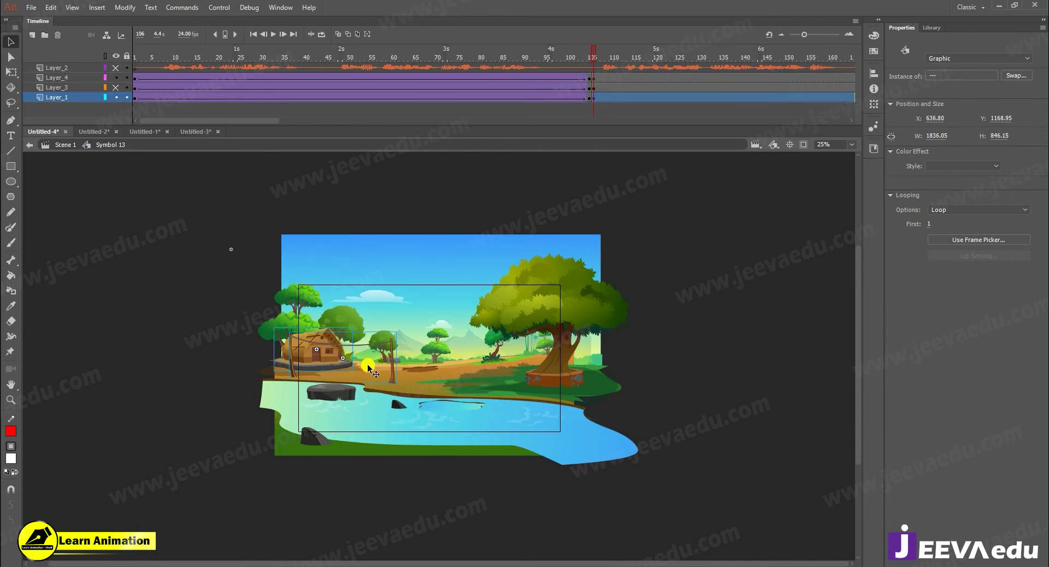
pyautogui.press('Delete')
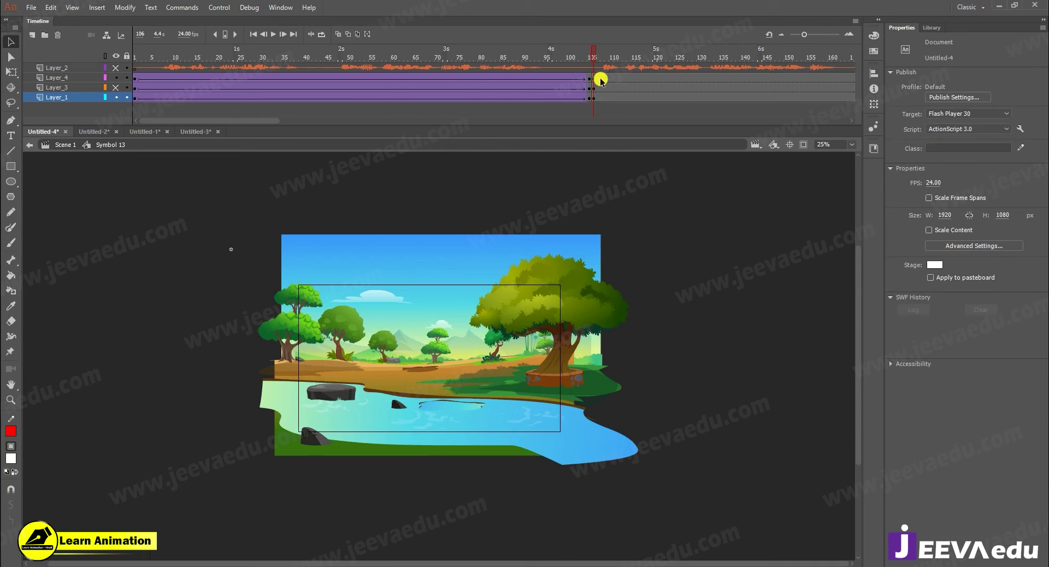
pyautogui.click(72, 88)
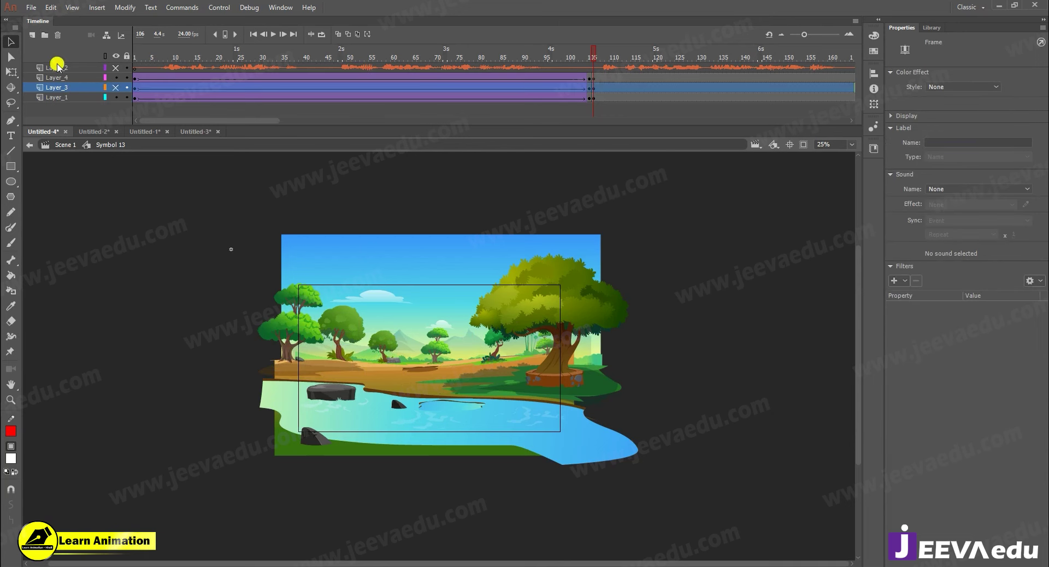
# - Add a new layer above Layer_4 and move the river's keyframe at frame 106 from Layer_4 onto it
pyautogui.click(33, 36)
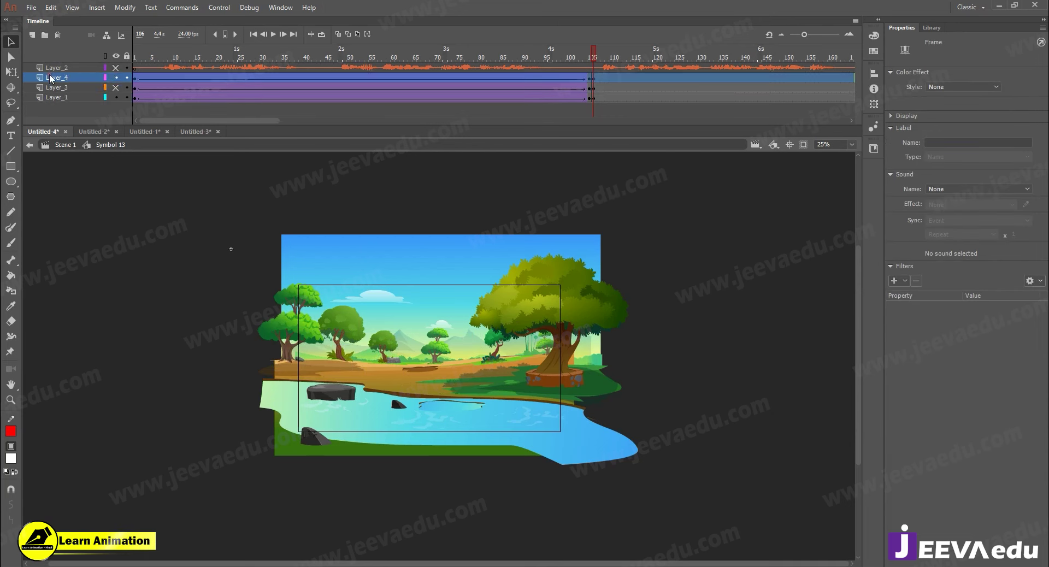
pyautogui.click(595, 88)
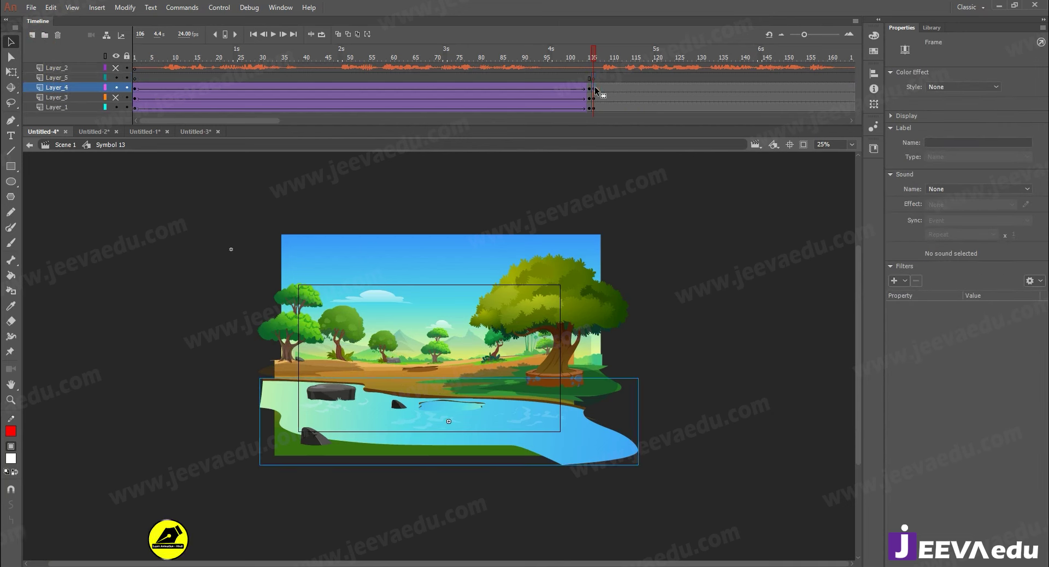
pyautogui.moveTo(594, 87); pyautogui.dragTo(594, 79)
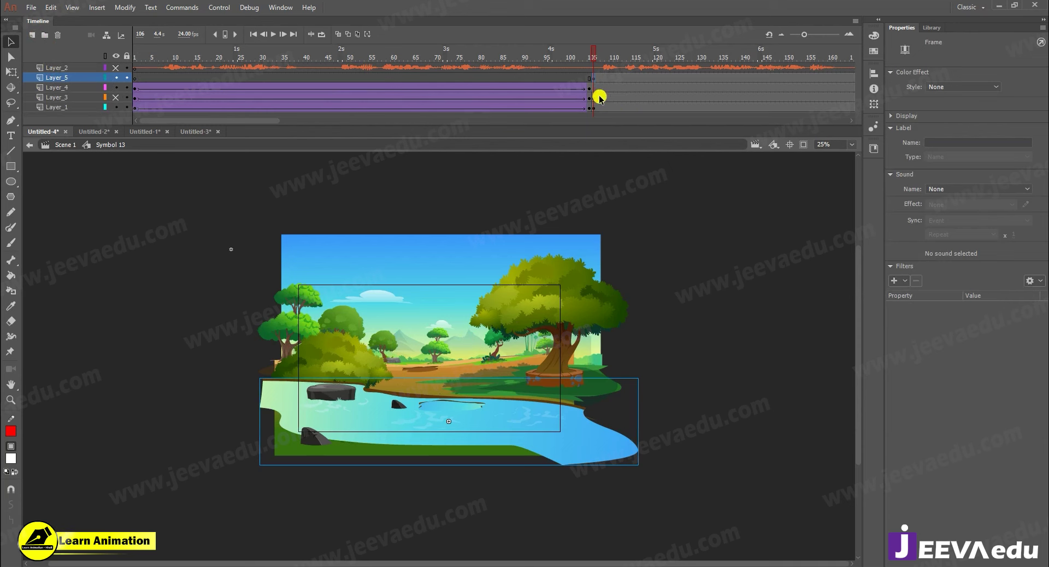
# - Show Layer_3, and replace the bush on Layer_4 at frame 106 with the hut and wired poles pasted in place
pyautogui.click(595, 87)
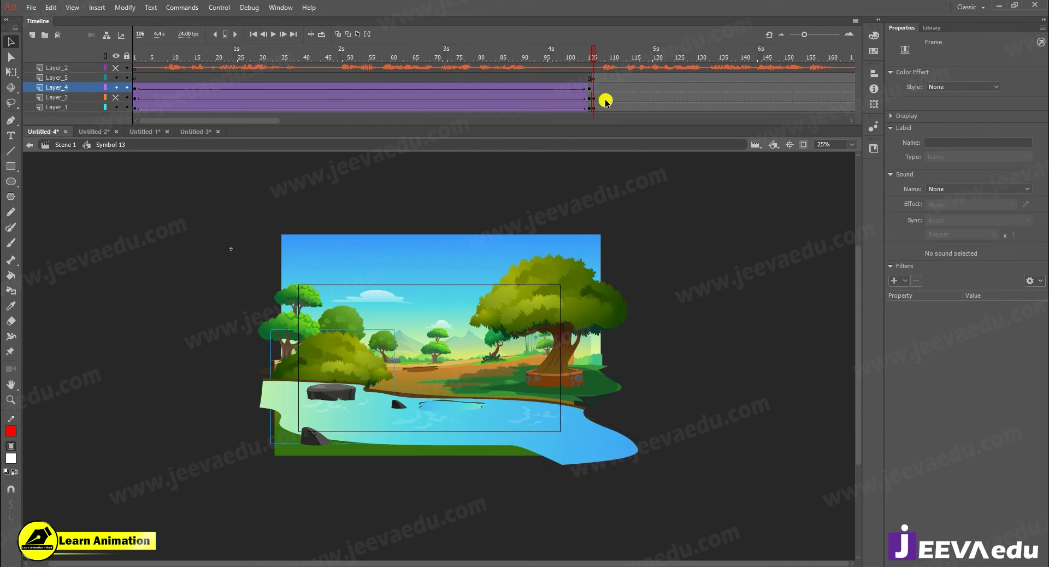
pyautogui.press('Delete')
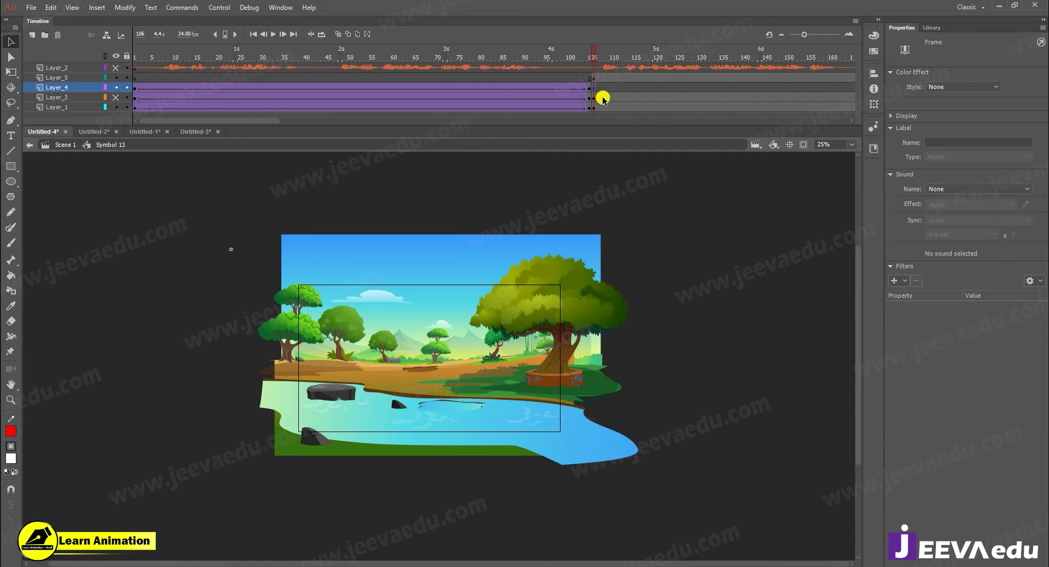
pyautogui.click(597, 98)
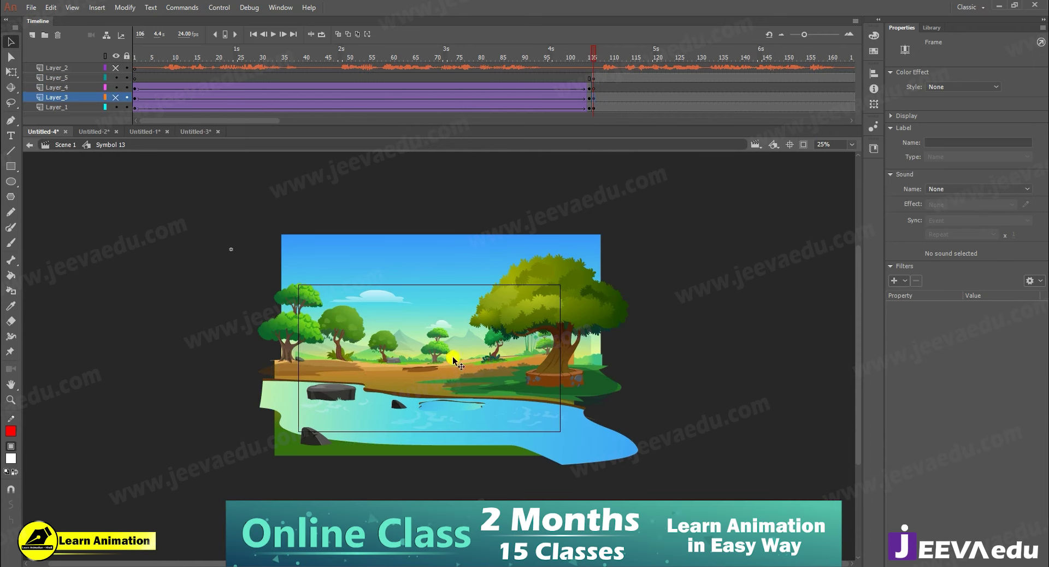
pyautogui.click(116, 97)
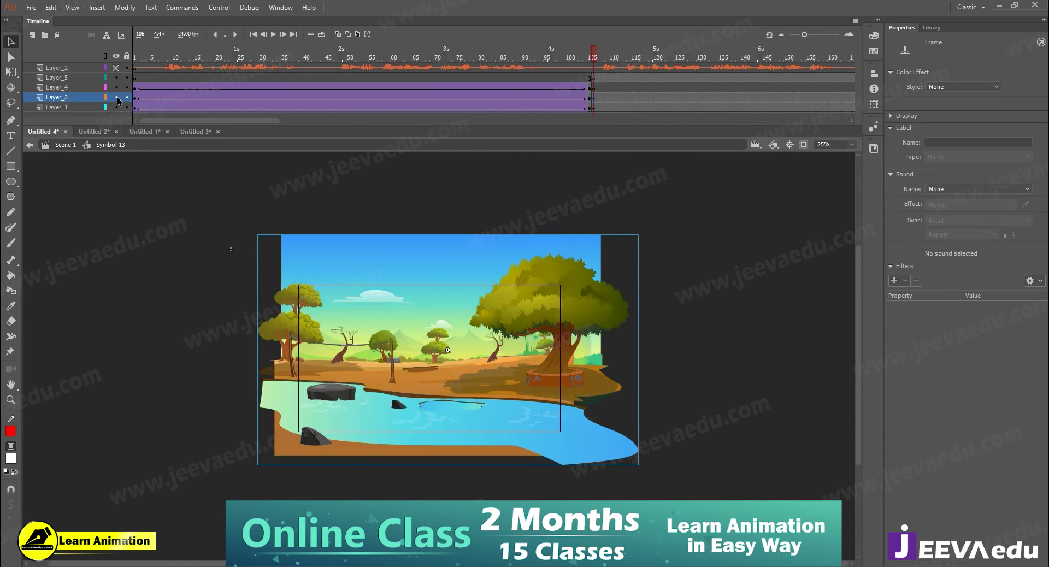
pyautogui.moveTo(479, 357); pyautogui.dragTo(465, 353)
pyautogui.hotkey('ctrl', 'z')
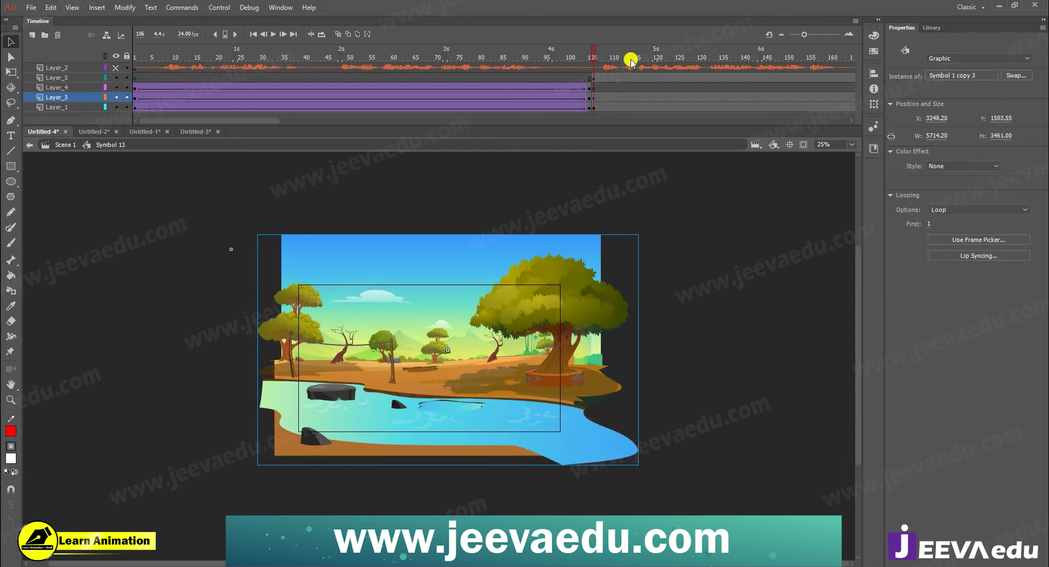
pyautogui.click(593, 89)
pyautogui.rightClick(129, 251)
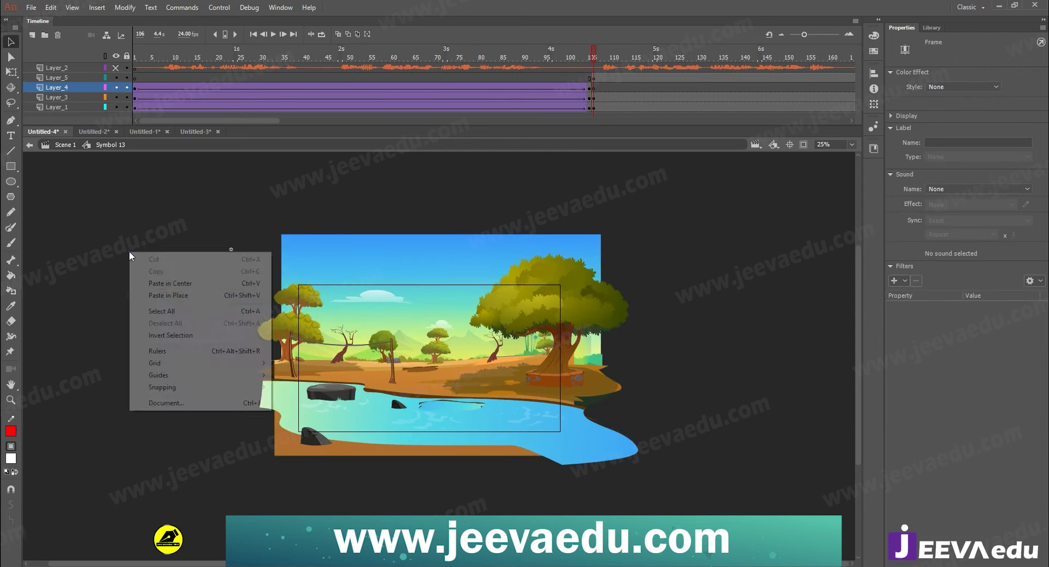
pyautogui.click(146, 294)
pyautogui.click(199, 376)
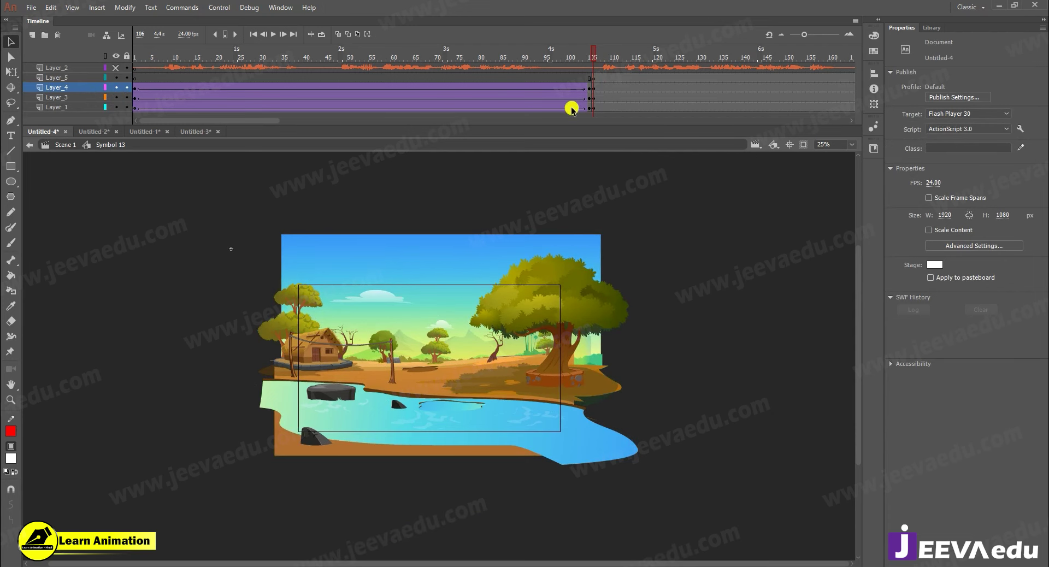
# - Hide Layer_3 to reveal the green scene, and try shifting the river on Layer_5
pyautogui.click(439, 295)
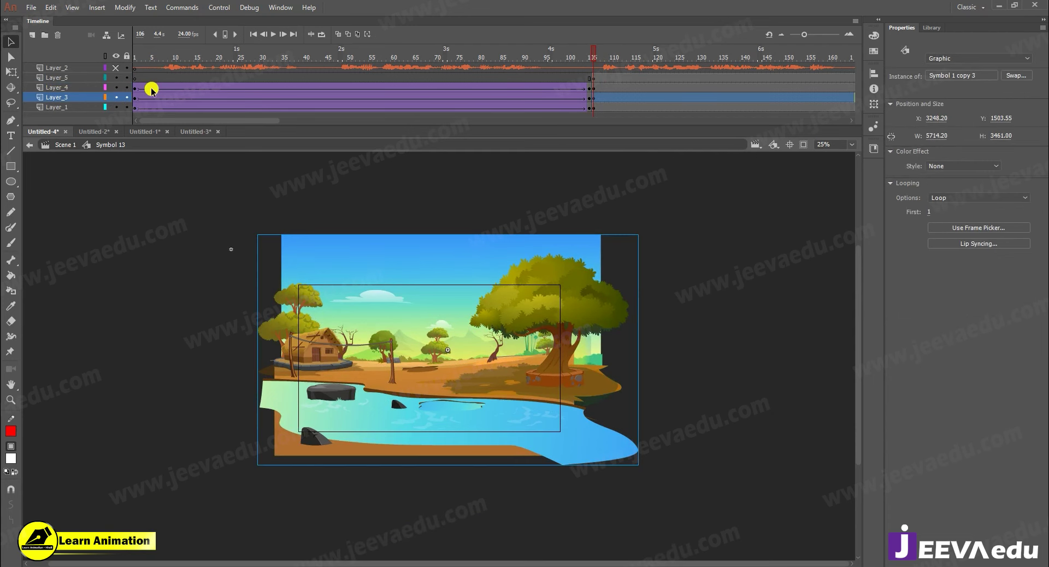
pyautogui.click(116, 97)
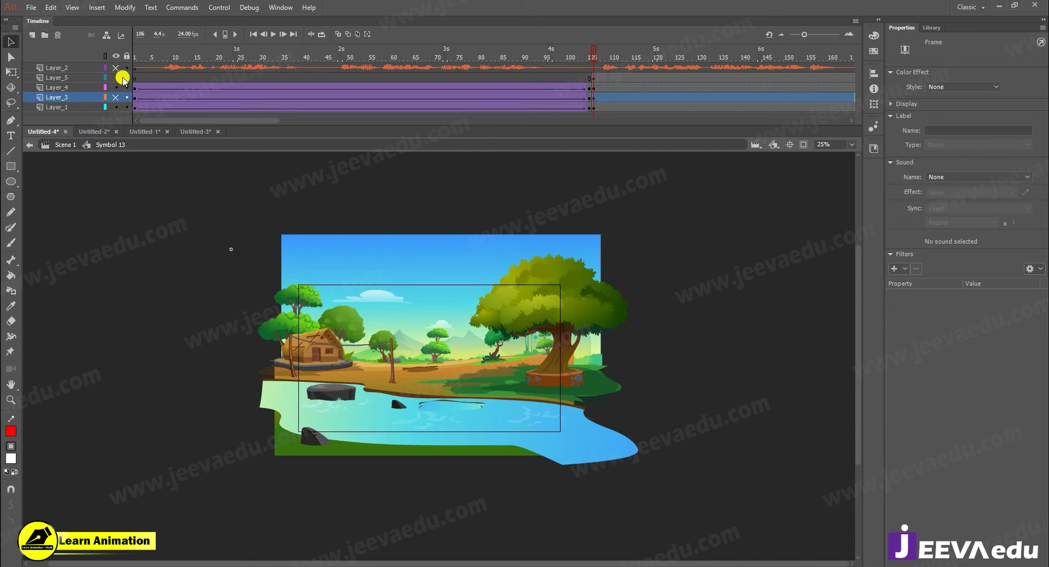
pyautogui.click(444, 412)
pyautogui.moveTo(443, 408); pyautogui.dragTo(436, 423)
pyautogui.hotkey('ctrl', 'z')
# - Examine the river's edges and how it overlaps the green scene at closer range
pyautogui.press('z')
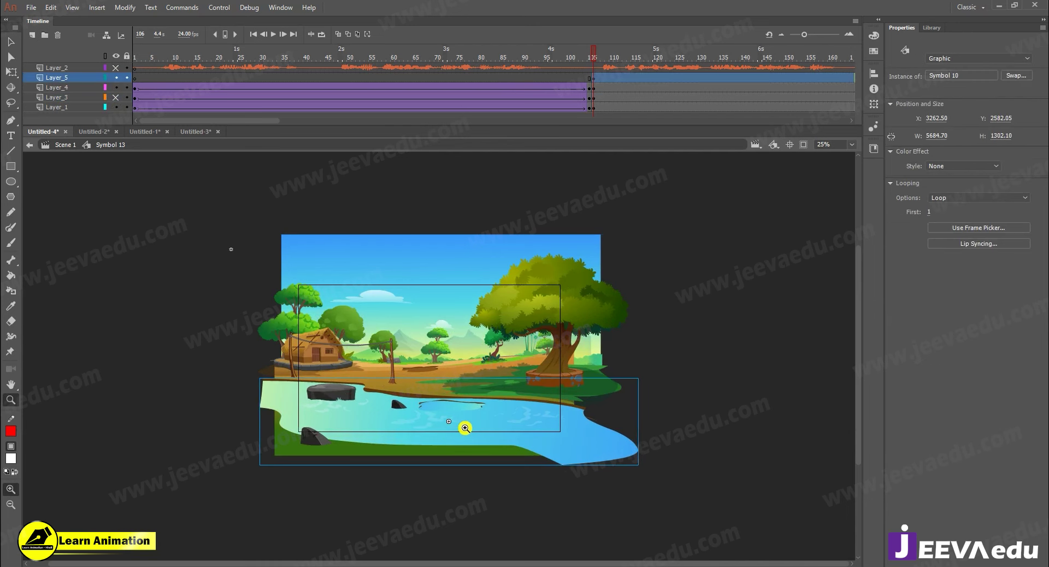
pyautogui.keyDown('ctrl'); pyautogui.click(427, 407); pyautogui.keyUp('ctrl')
pyautogui.keyDown('ctrl'); pyautogui.keyDown('alt'); pyautogui.click(450, 350); pyautogui.keyUp('alt'); pyautogui.keyUp('ctrl')
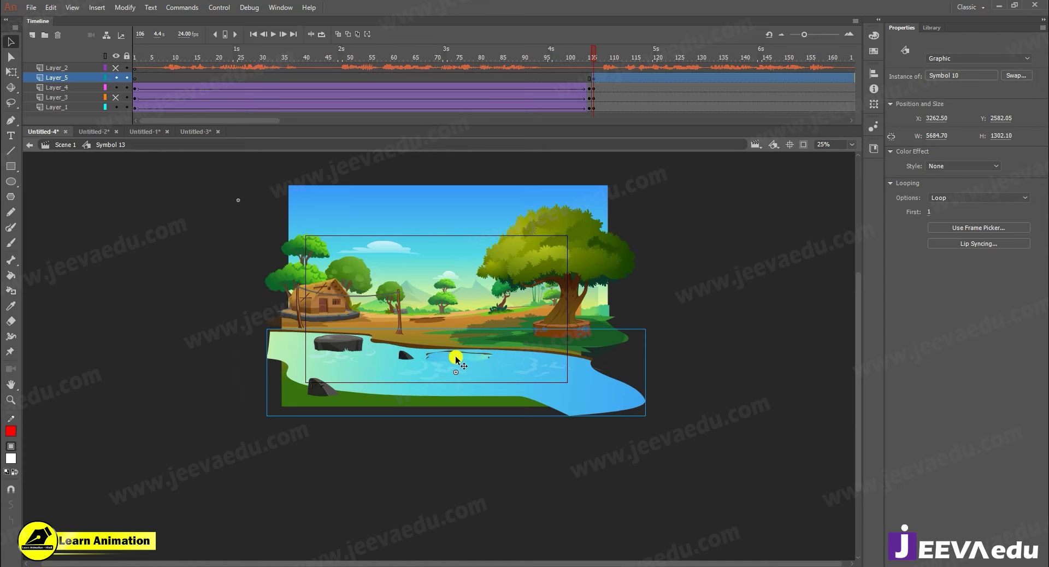
pyautogui.press('z')
pyautogui.click(456, 358)
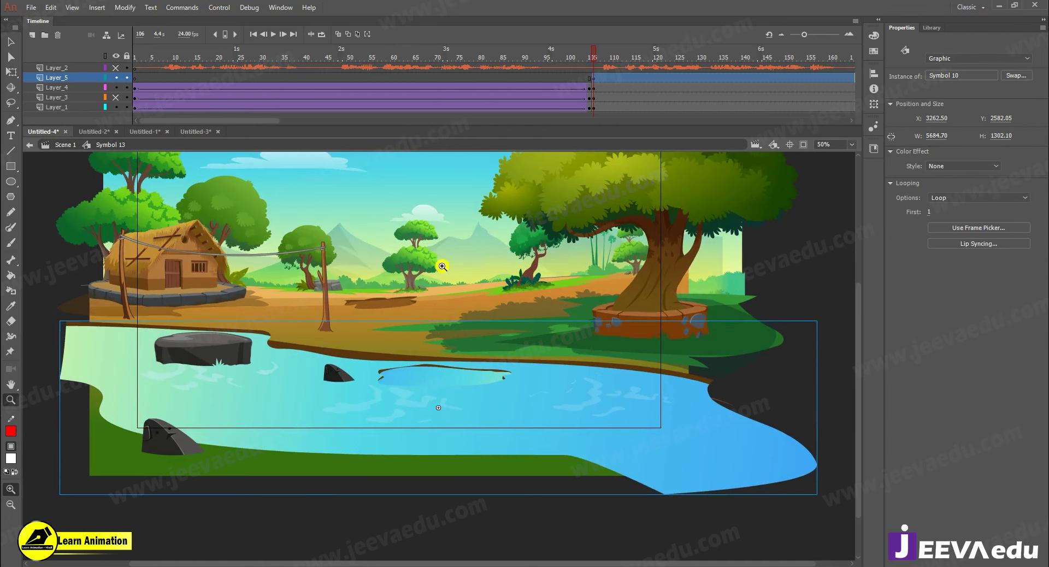
pyautogui.press('v')
pyautogui.moveTo(409, 429); pyautogui.dragTo(448, 395)
pyautogui.hotkey('ctrl', 'z')
pyautogui.press('z')
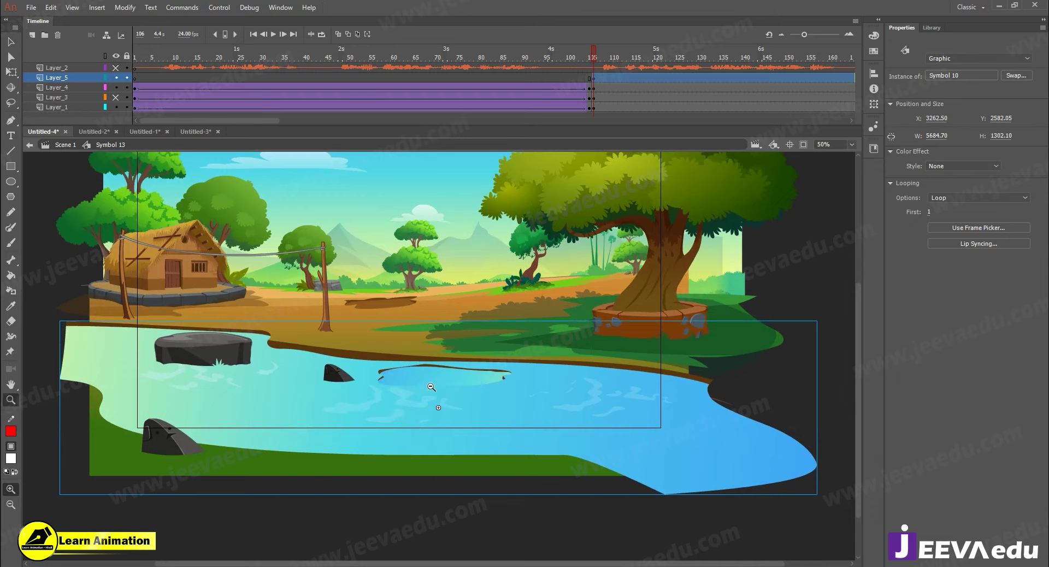
pyautogui.keyDown('alt'); pyautogui.click(418, 379); pyautogui.keyUp('alt')
# - Hide every layer except Layer_5 and open the river symbol for editing
pyautogui.keyDown('alt'); pyautogui.click(116, 79); pyautogui.keyUp('alt')
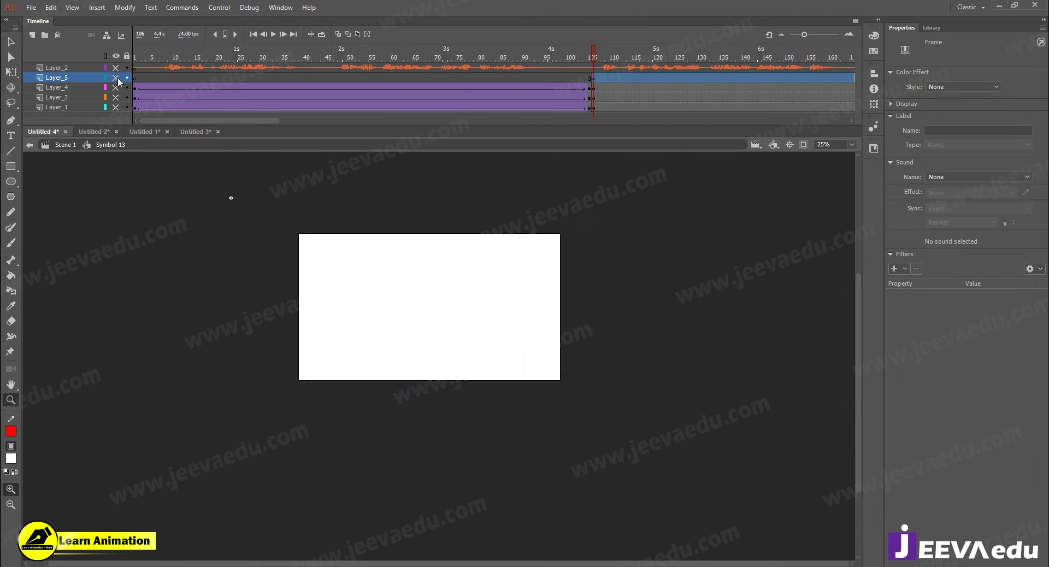
pyautogui.press('v')
pyautogui.moveTo(424, 384); pyautogui.dragTo(435, 370)
pyautogui.hotkey('ctrl', 'z')
pyautogui.doubleClick(433, 375)
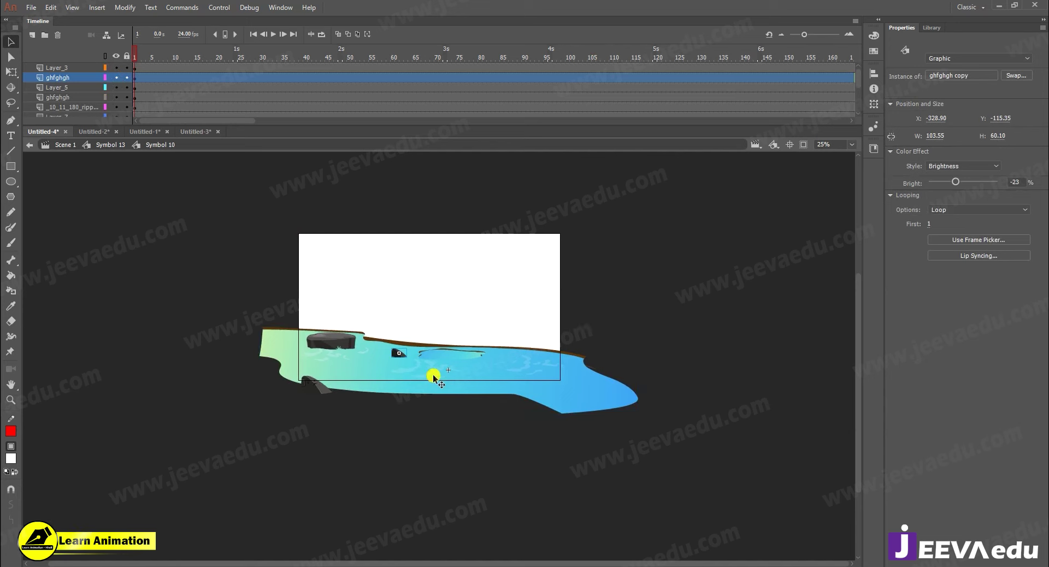
# - Select all the river's pieces inside the symbol and review the layers they sit on
pyautogui.moveTo(418, 390); pyautogui.dragTo(455, 416)
pyautogui.hotkey('ctrl', 'z')
pyautogui.moveTo(211, 301); pyautogui.dragTo(638, 441)
pyautogui.scroll(-5, 152, 75)
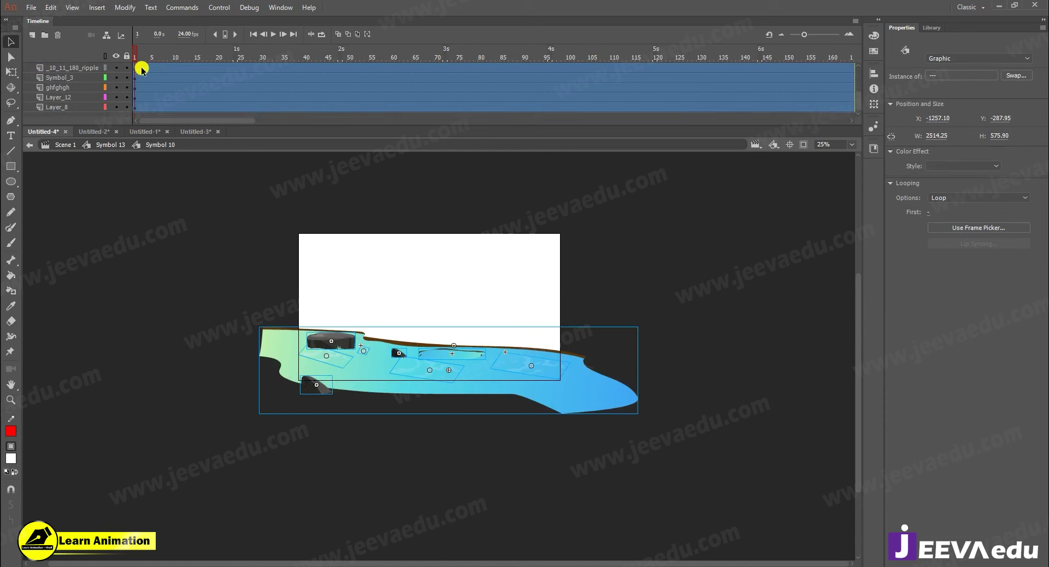
pyautogui.click(143, 268)
pyautogui.click(363, 369)
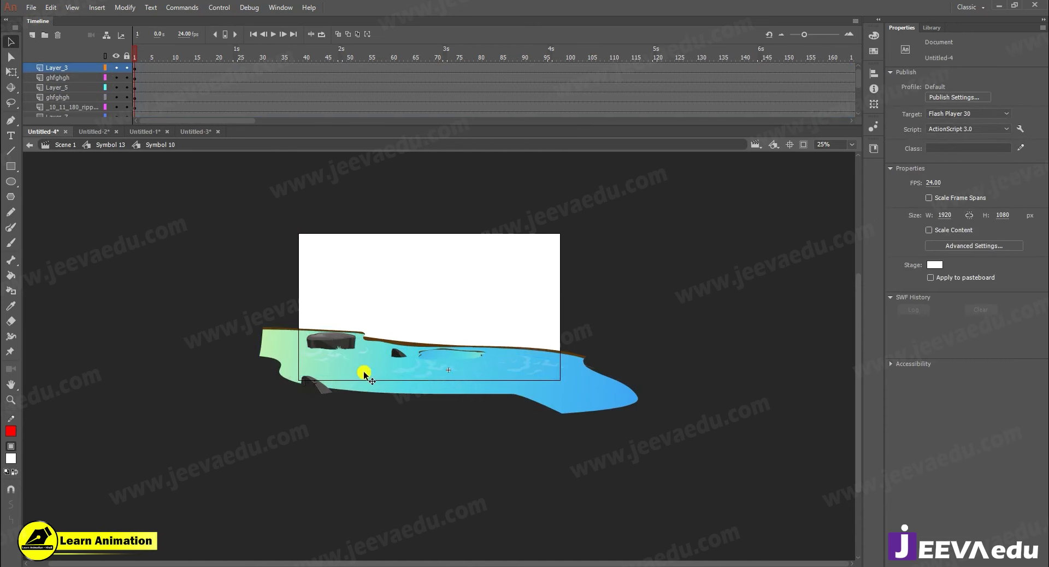
# - Pull the water shape off the river to examine the brown riverbed beneath, and undo the move
pyautogui.moveTo(363, 372); pyautogui.dragTo(329, 363)
pyautogui.hotkey('ctrl', 'z')
pyautogui.moveTo(379, 384); pyautogui.dragTo(360, 241)
pyautogui.click(431, 244)
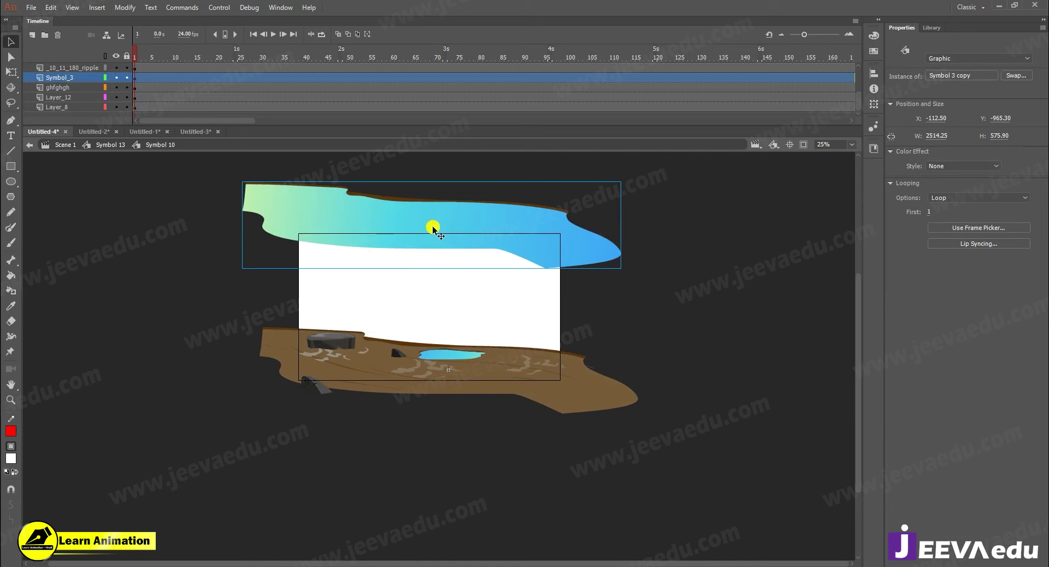
pyautogui.hotkey('ctrl', 'z')
pyautogui.scroll(3, 235, 63)
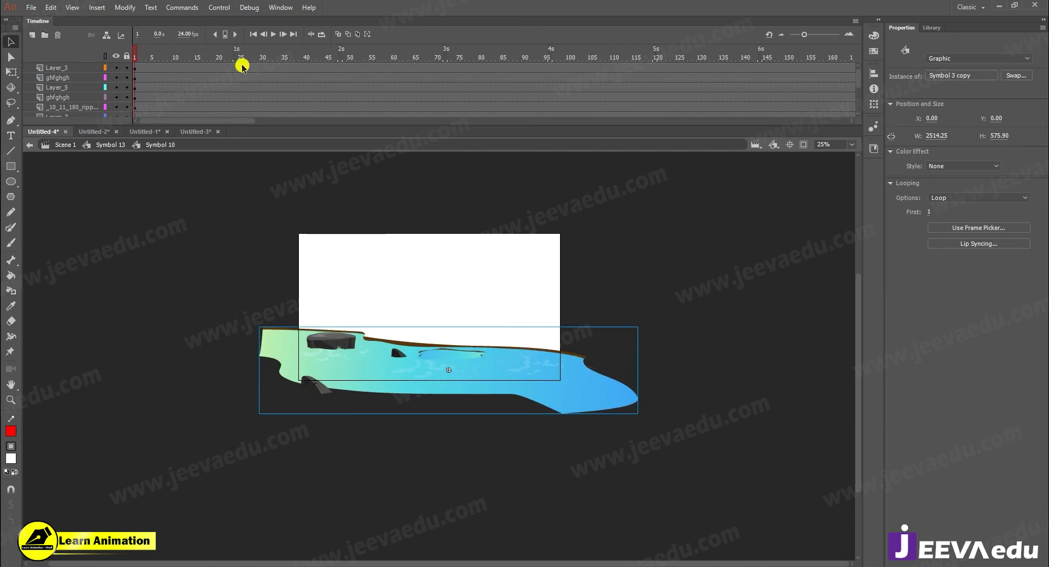
# - Return to Symbol 13, turn on Layer_2, and play the audio after frame 106 to check the river's timing
pyautogui.click(424, 68)
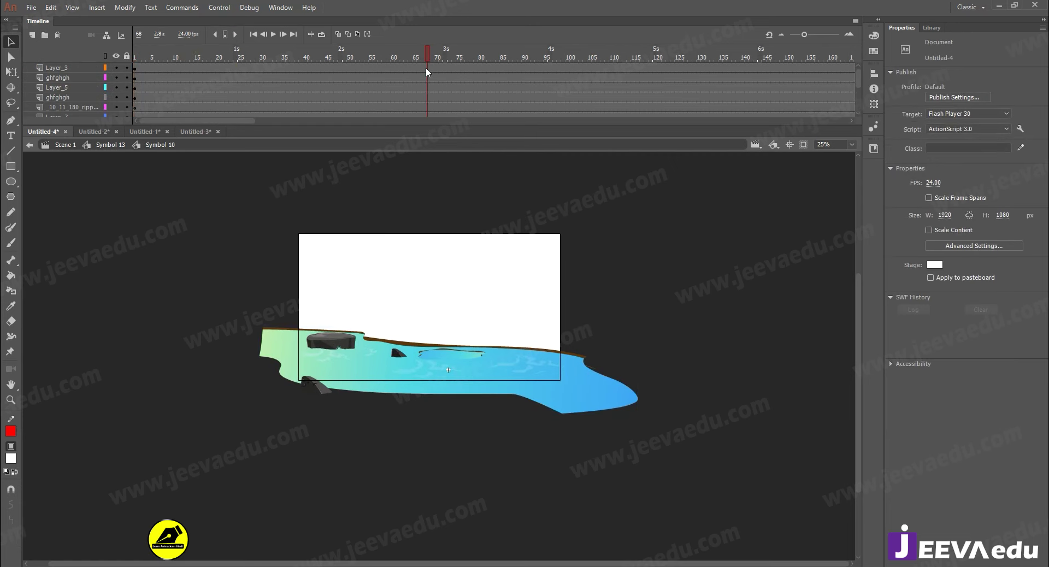
pyautogui.click(394, 57)
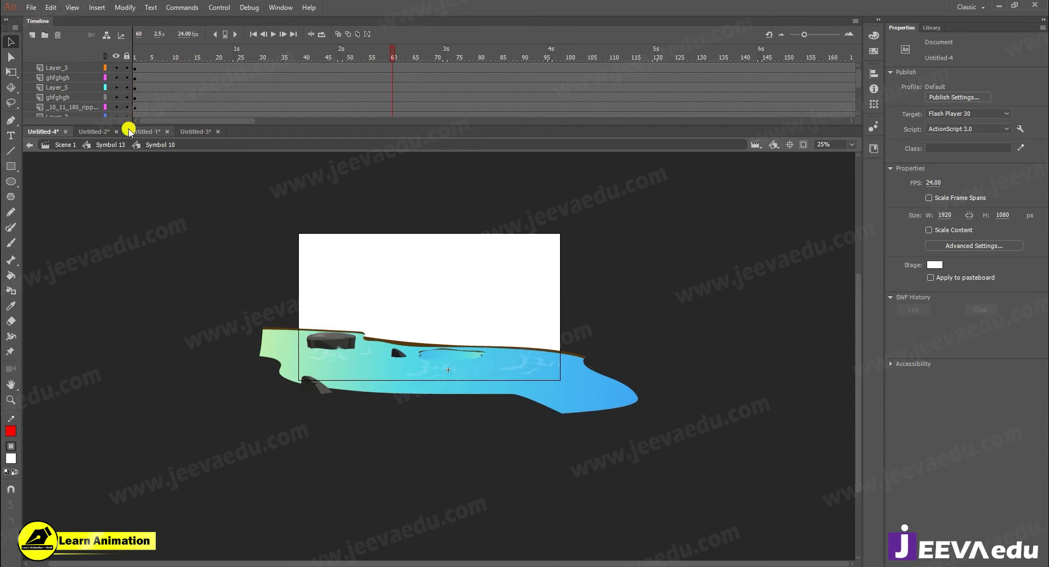
pyautogui.click(119, 144)
pyautogui.moveTo(256, 62); pyautogui.dragTo(384, 66)
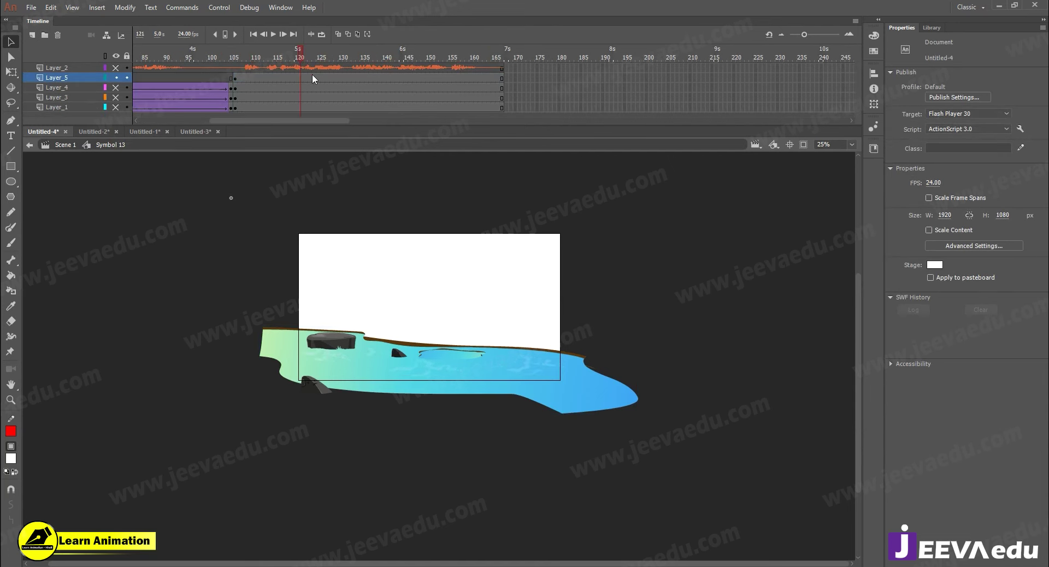
pyautogui.click(119, 68)
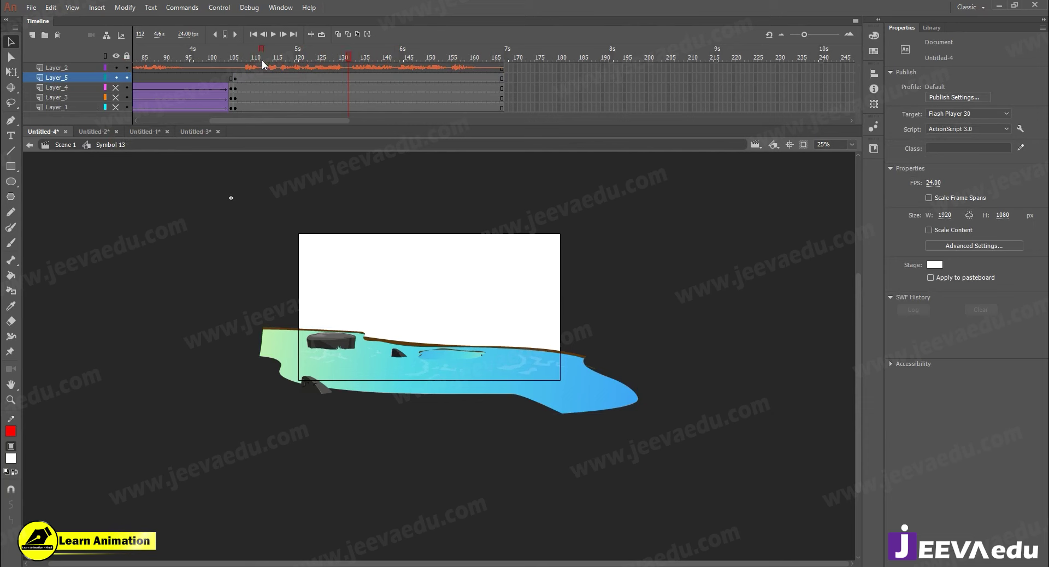
pyautogui.press('Return')
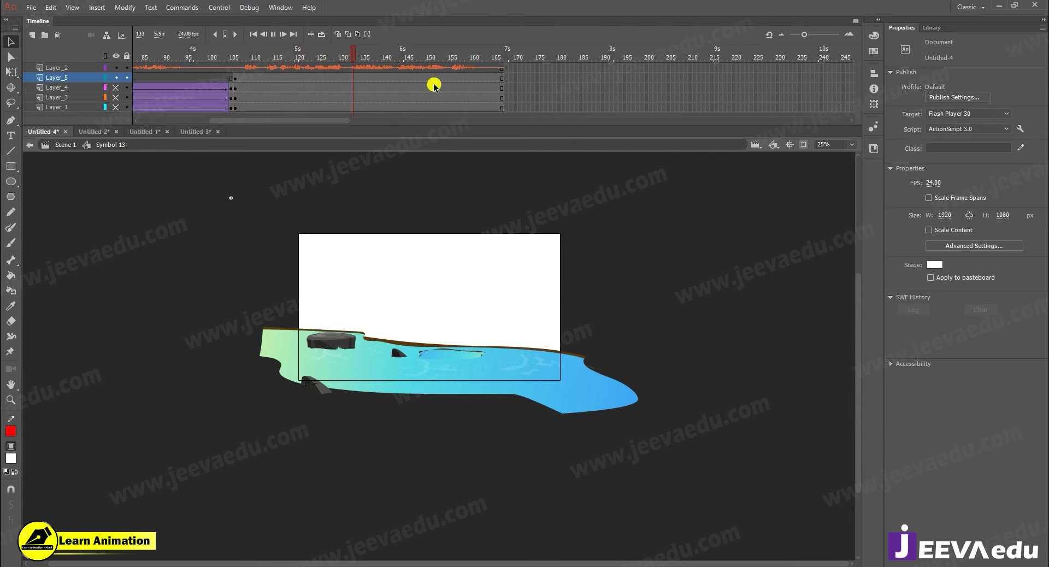
pyautogui.press('Return')
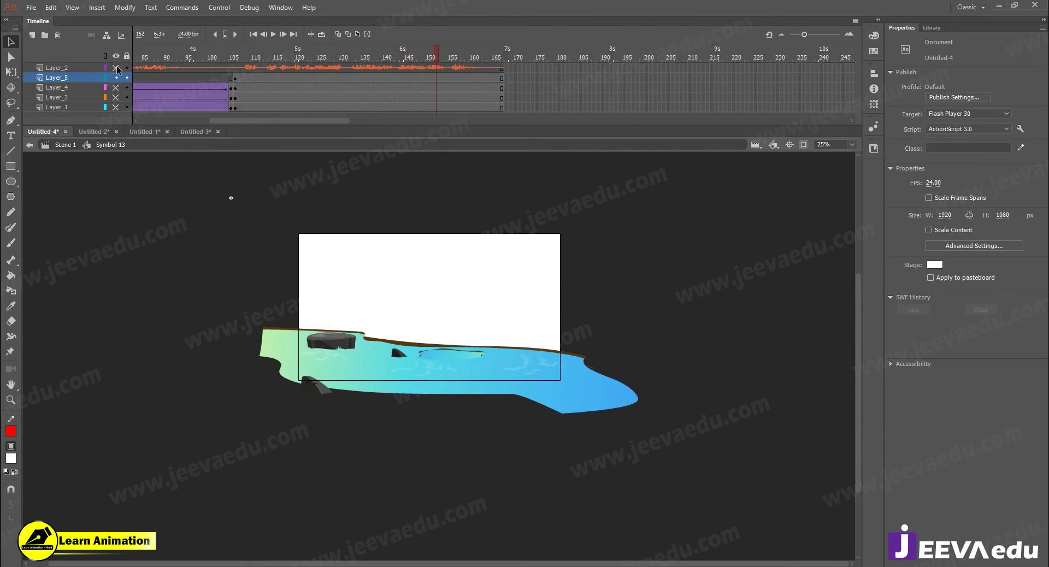
# - Insert keyframes at frame 49 on all layers inside the river symbol, and return to Symbol 13
pyautogui.doubleClick(449, 372)
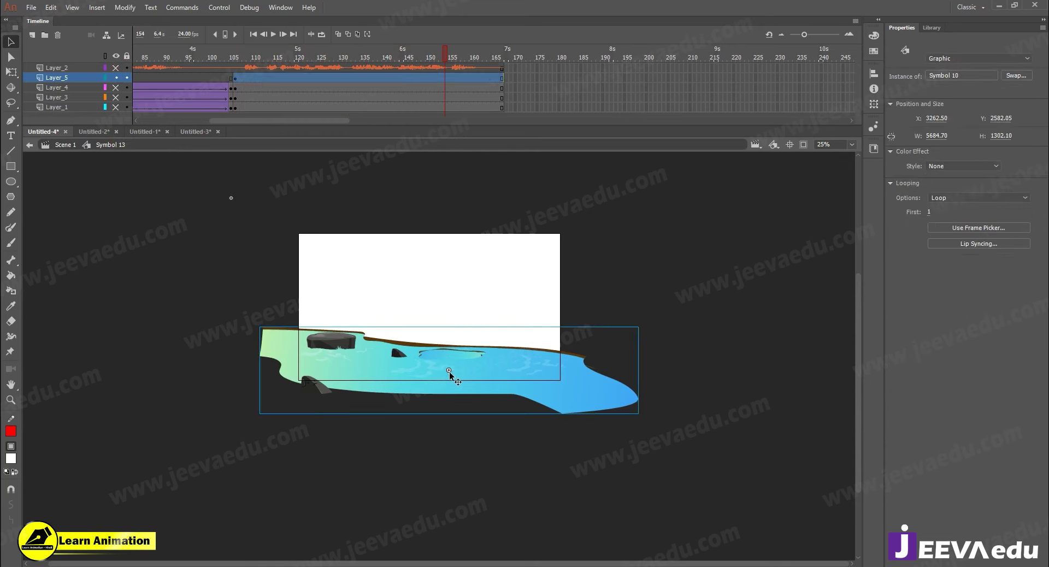
pyautogui.scroll(2, 326, 77)
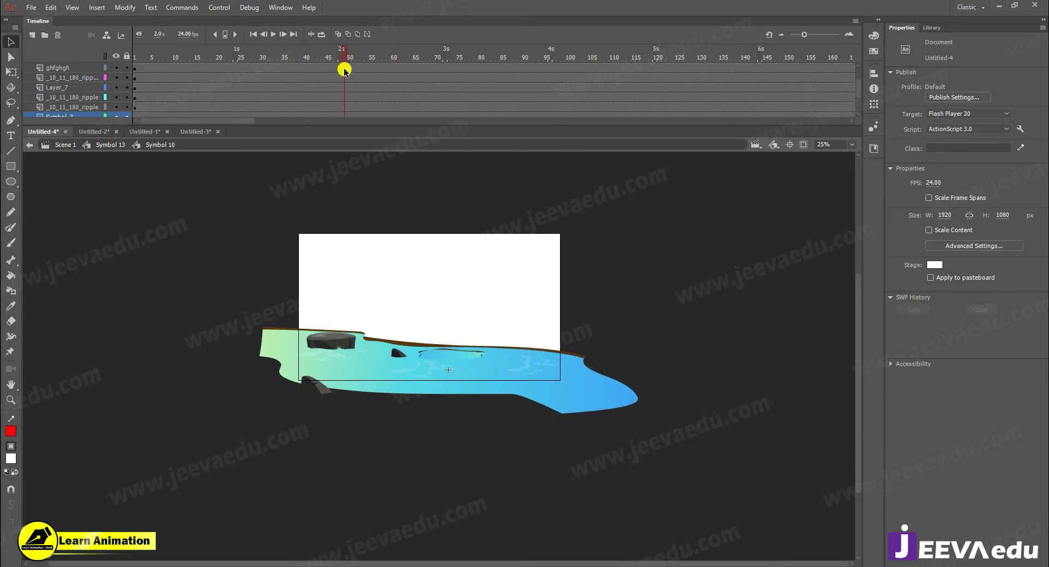
pyautogui.click(345, 71)
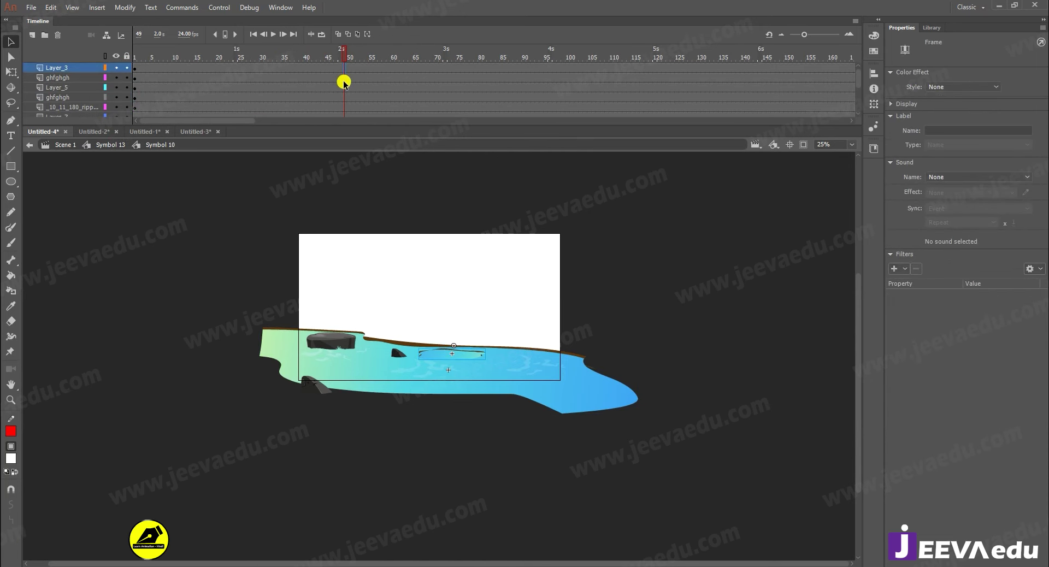
pyautogui.click(344, 77)
pyautogui.moveTo(345, 68); pyautogui.dragTo(345, 140)
pyautogui.press('F6')
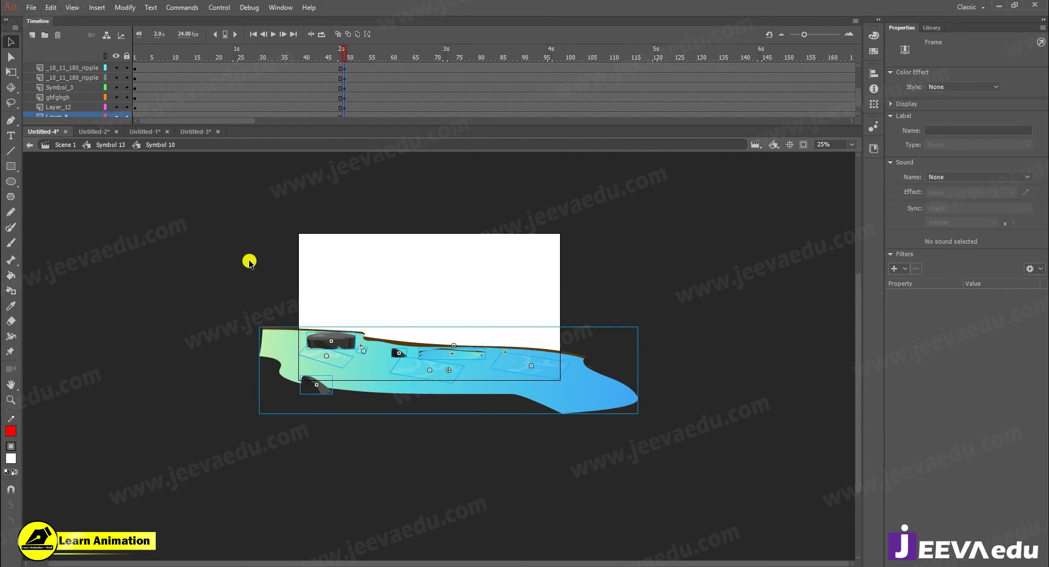
pyautogui.click(94, 146)
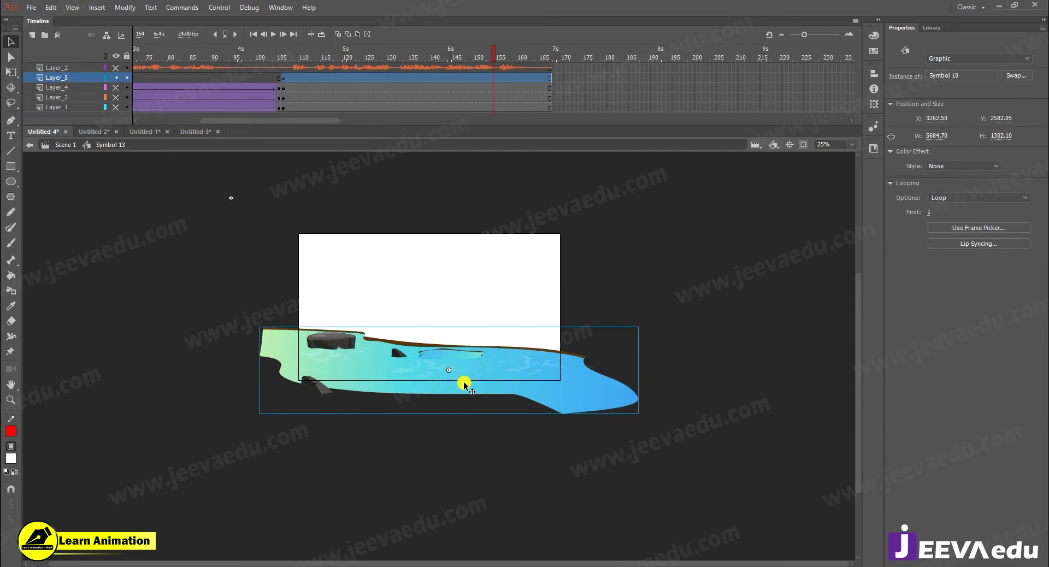
pyautogui.press('z')
pyautogui.click(435, 346)
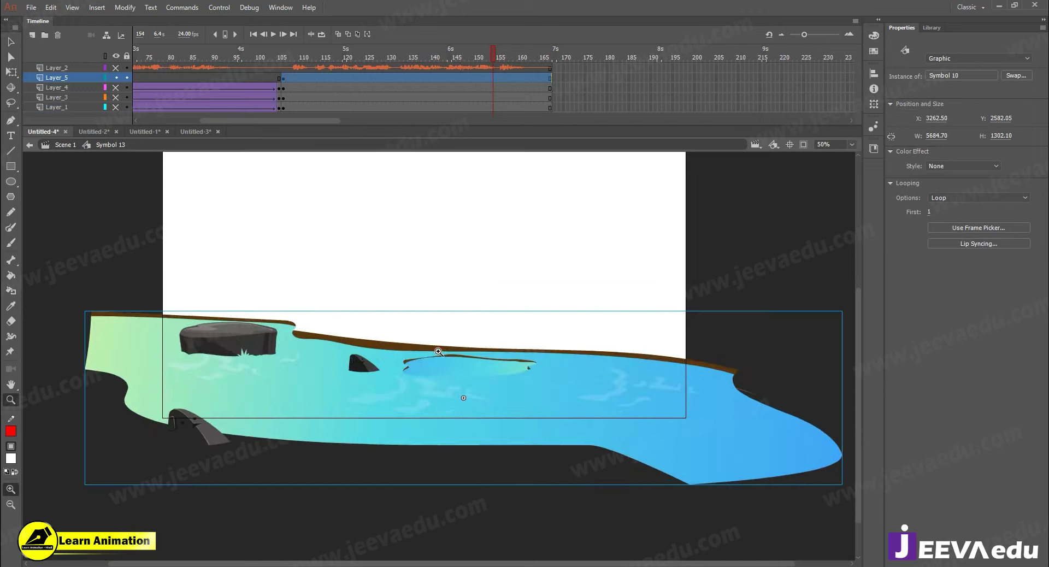
pyautogui.keyDown('alt'); pyautogui.click(438, 352); pyautogui.keyUp('alt')
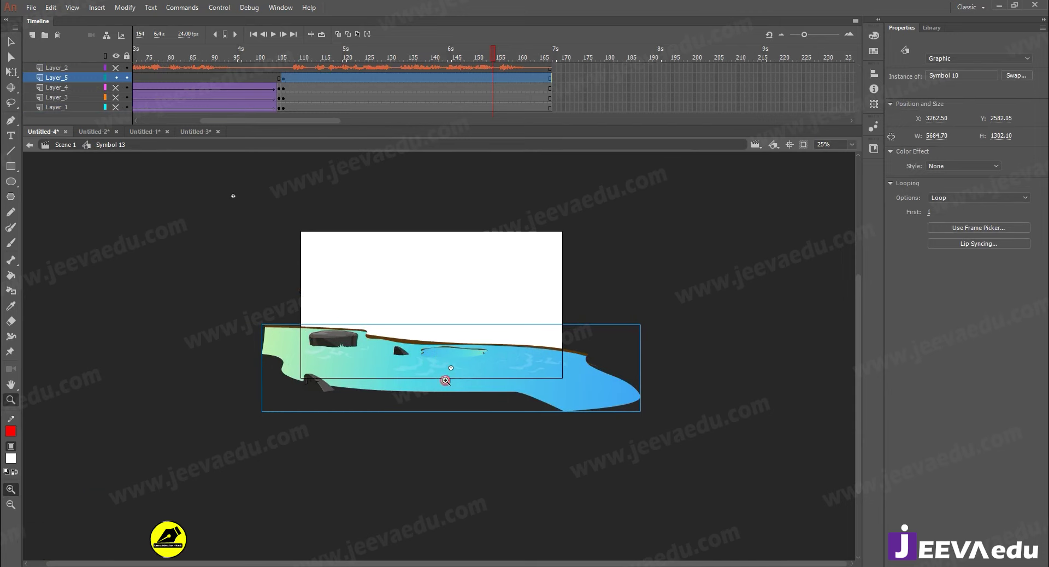
pyautogui.click(962, 59)
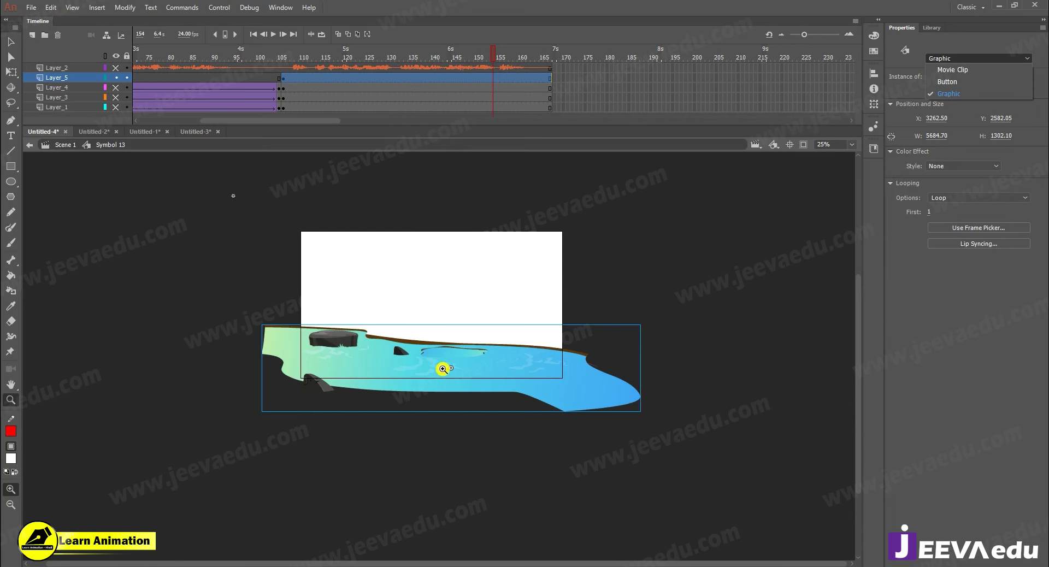
pyautogui.click(455, 342)
pyautogui.keyDown('alt'); pyautogui.click(436, 351); pyautogui.keyUp('alt')
pyautogui.scroll(1, 425, 347)
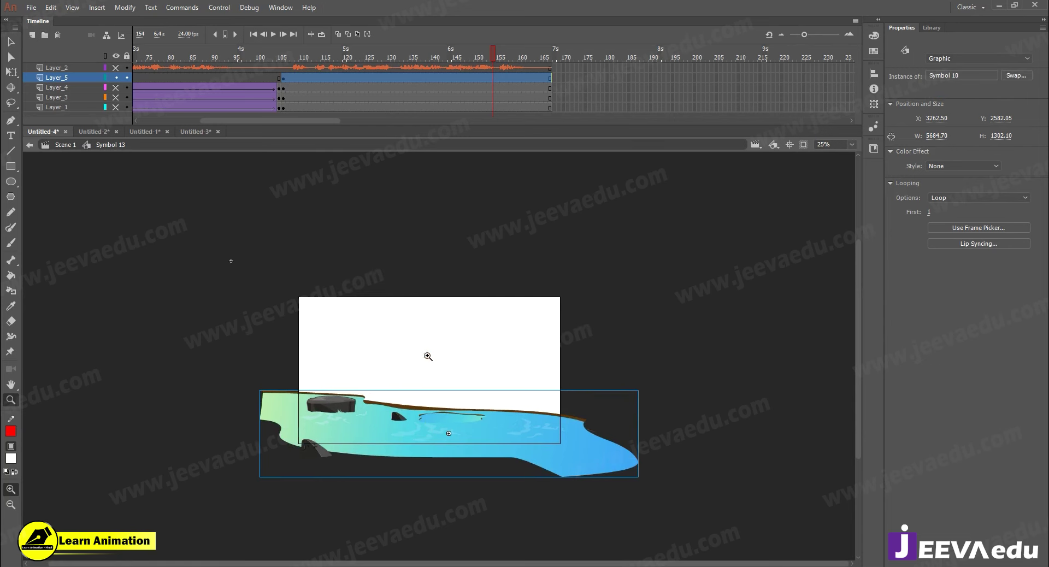
# - Open the river symbol and create classic tweens across all its layers between frames 1 and 49
pyautogui.press('v')
pyautogui.doubleClick(480, 431)
pyautogui.hotkey('ctrl', 'a')
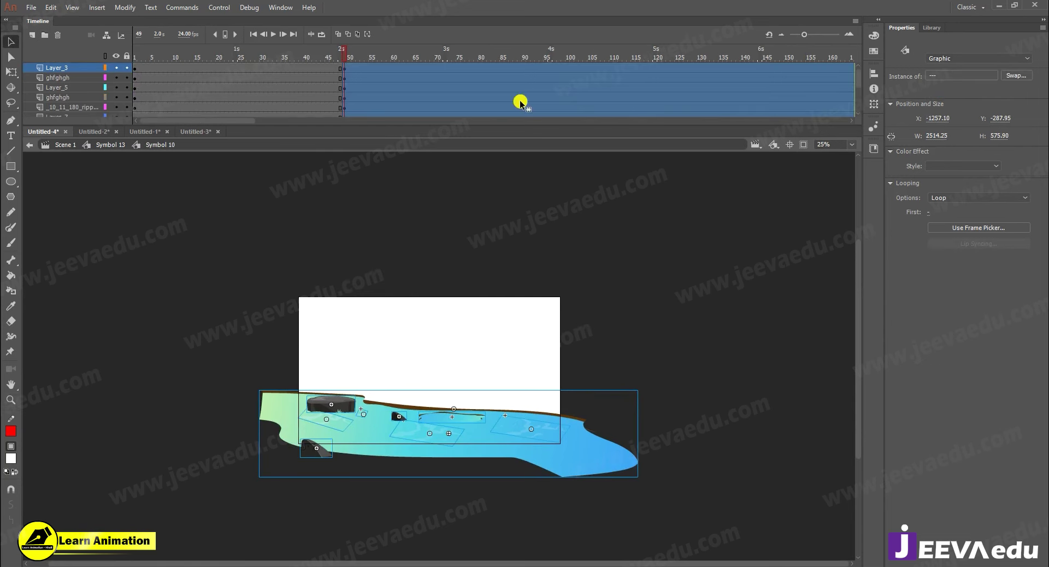
pyautogui.click(313, 74)
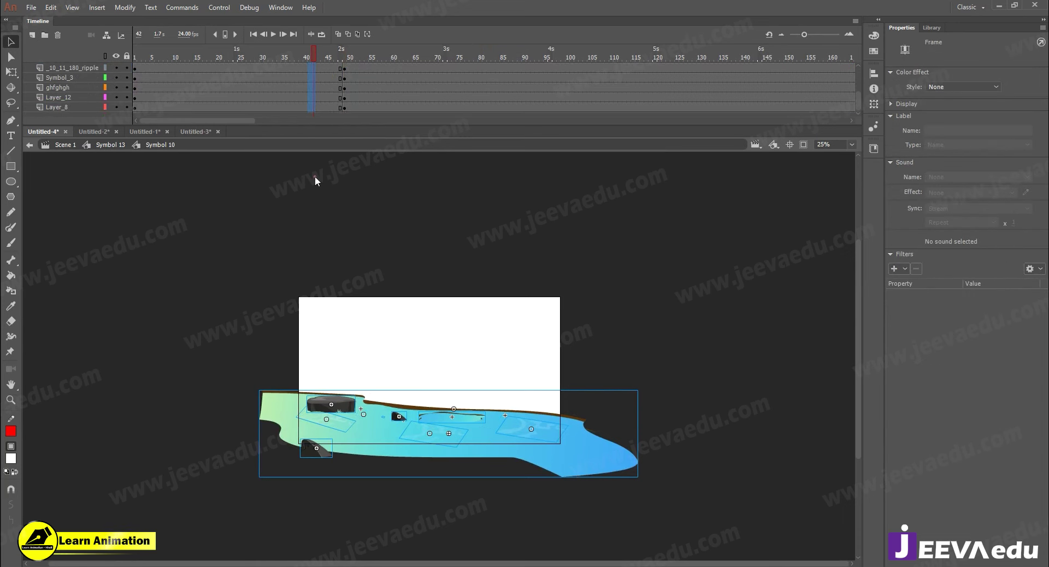
pyautogui.rightClick(311, 98)
pyautogui.click(340, 117)
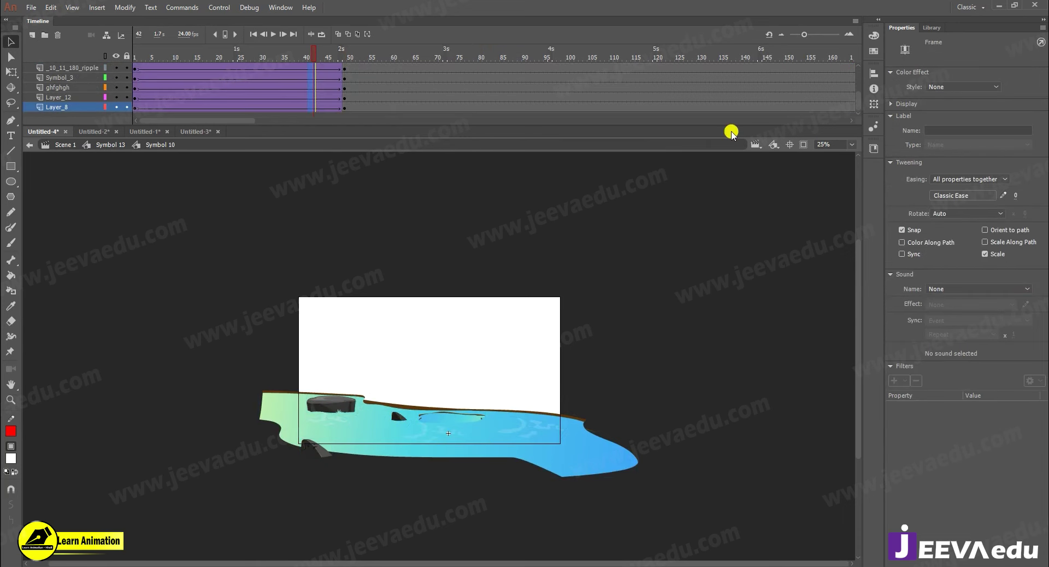
# - At frame 49, apply an Alpha color effect of 0% to the river's water shape and scrub the timeline to check the fade
pyautogui.click(344, 54)
pyautogui.press('z')
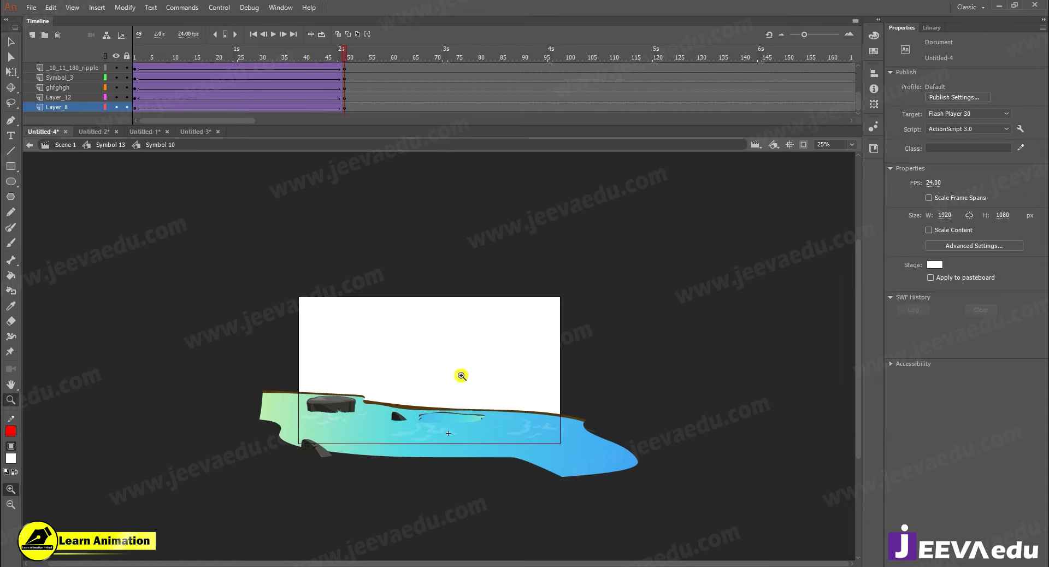
pyautogui.click(400, 410)
pyautogui.press('v')
pyautogui.moveTo(400, 410); pyautogui.dragTo(437, 411)
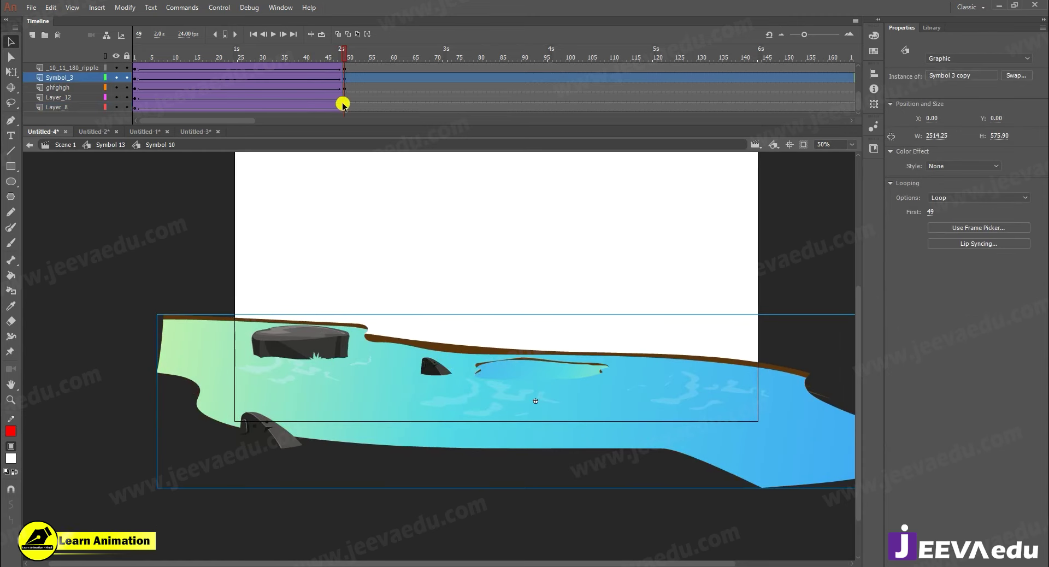
pyautogui.click(945, 166)
pyautogui.click(947, 224)
pyautogui.click(962, 166)
pyautogui.click(978, 173)
pyautogui.moveTo(997, 182); pyautogui.dragTo(865, 204)
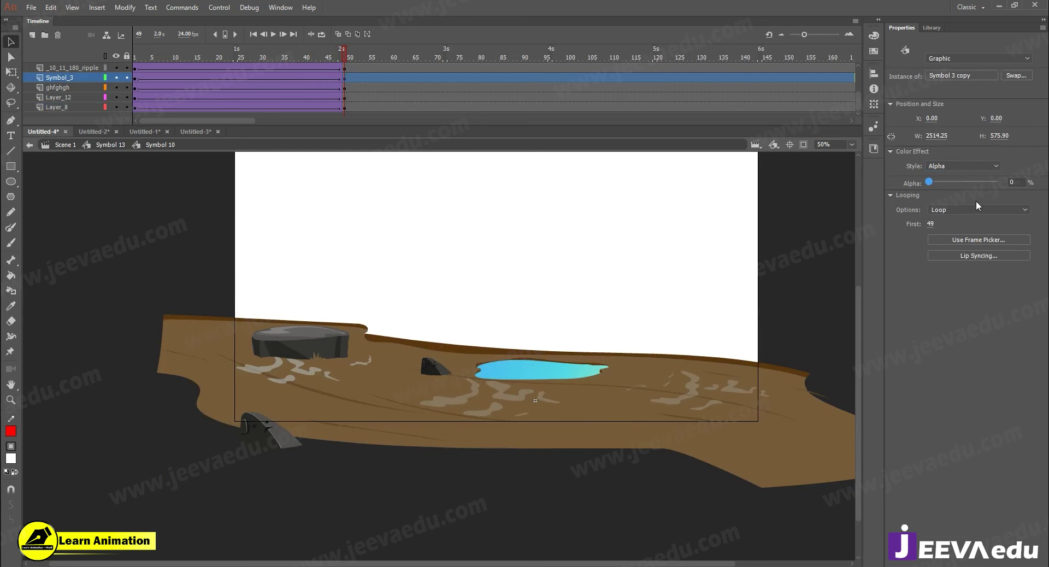
pyautogui.click(975, 182)
pyautogui.click(928, 184)
pyautogui.moveTo(303, 54); pyautogui.dragTo(344, 96)
pyautogui.click(468, 423)
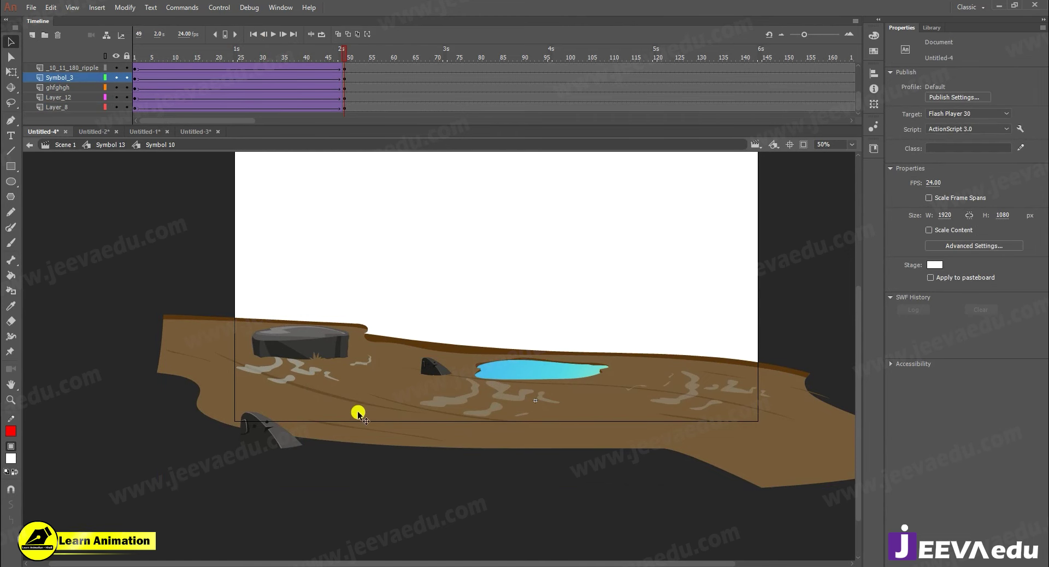
# - Set the alpha of each of the four water ripples to 0% at frame 49
pyautogui.click(304, 368)
pyautogui.keyDown('shift'); pyautogui.click(456, 409); pyautogui.keyUp('shift')
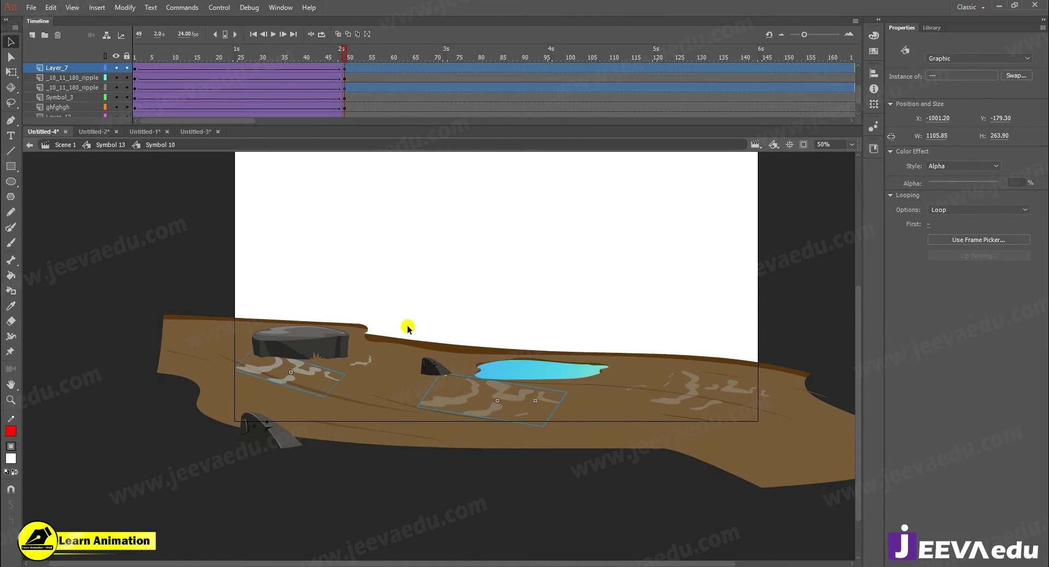
pyautogui.click(113, 234)
pyautogui.click(254, 369)
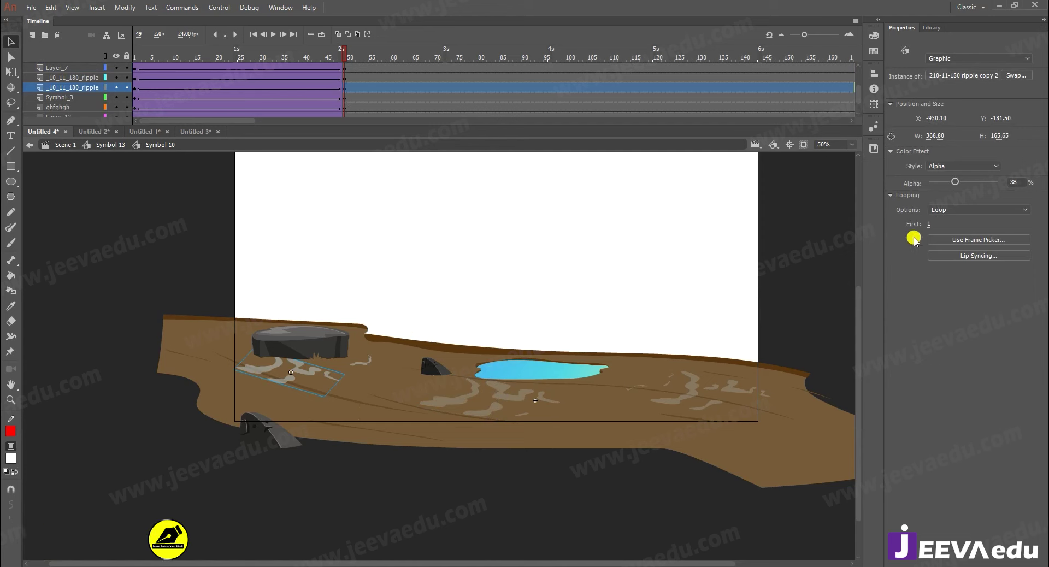
pyautogui.moveTo(955, 182); pyautogui.dragTo(929, 181)
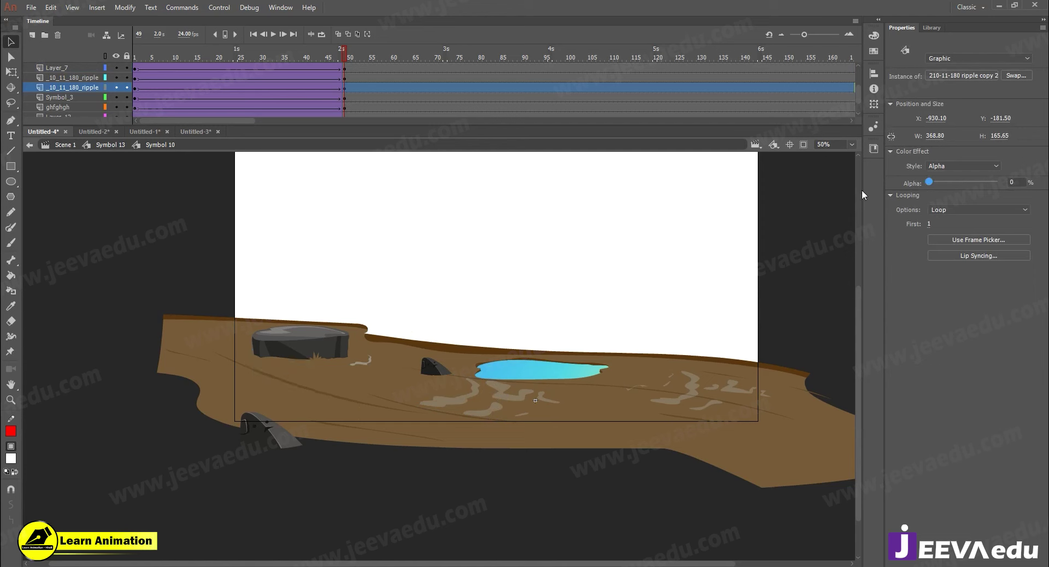
pyautogui.click(367, 362)
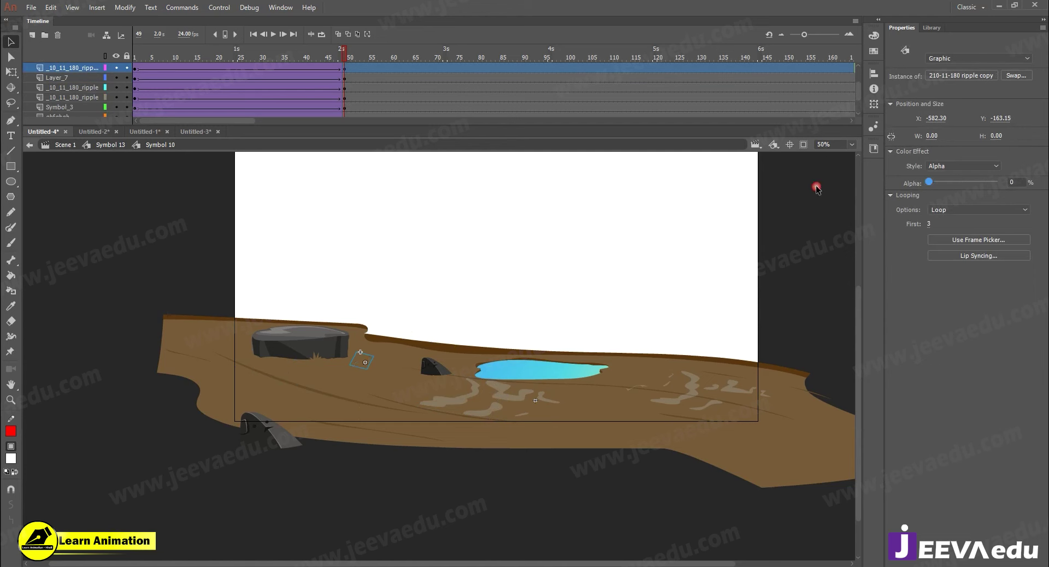
pyautogui.click(468, 402)
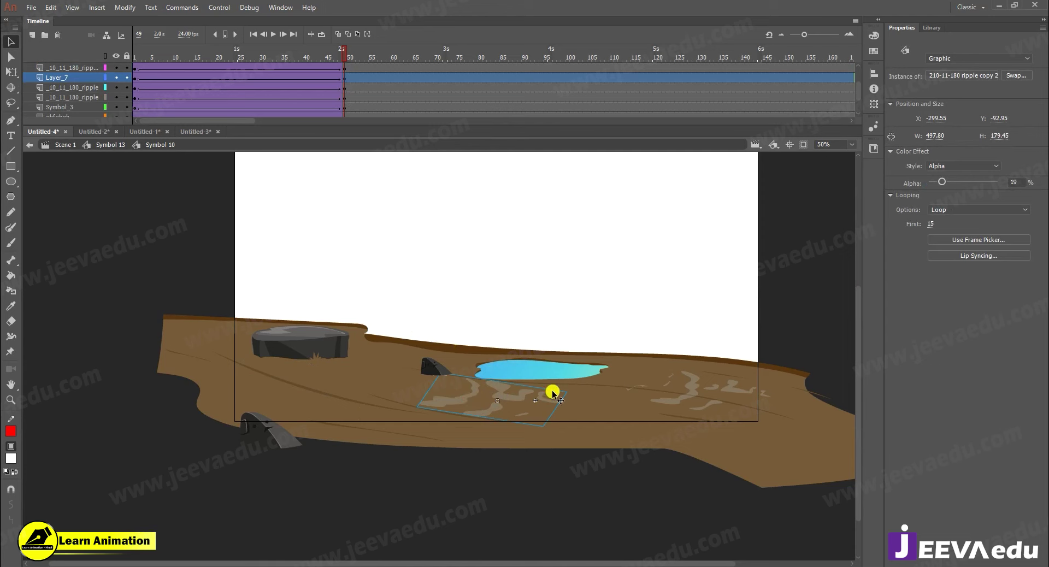
pyautogui.moveTo(948, 184); pyautogui.dragTo(921, 182)
pyautogui.click(715, 381)
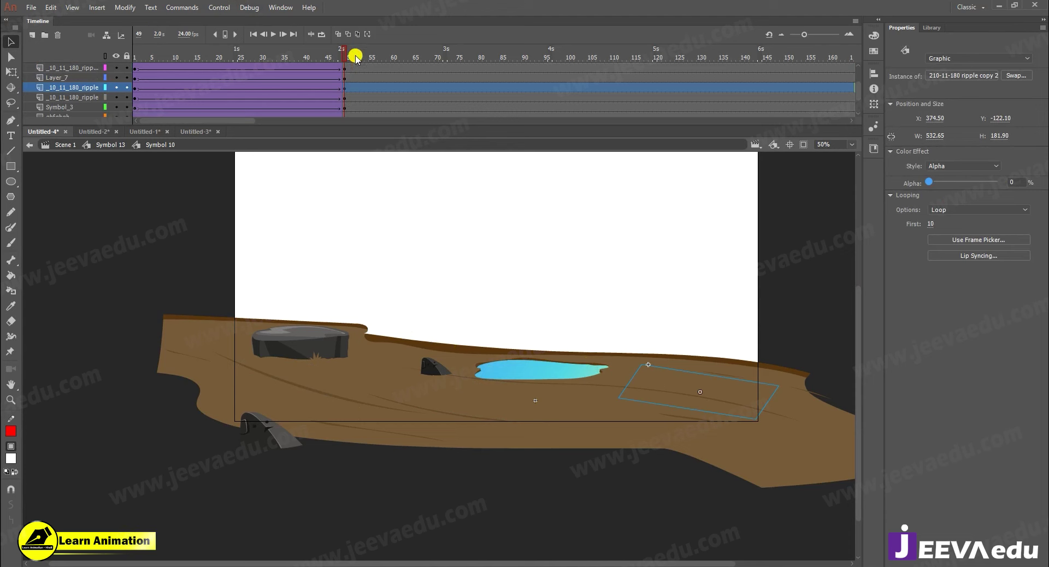
pyautogui.scroll(2, 349, 59)
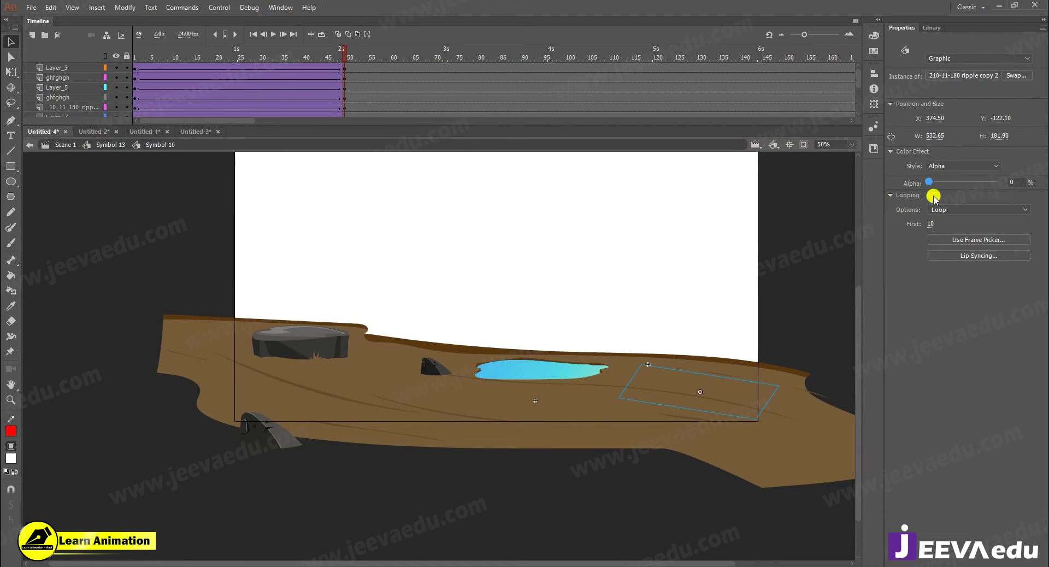
# - Scrub the river symbol's timeline between frames 1 and 49 to review how the water and ripples fade
pyautogui.click(522, 326)
pyautogui.moveTo(335, 52); pyautogui.dragTo(120, 116)
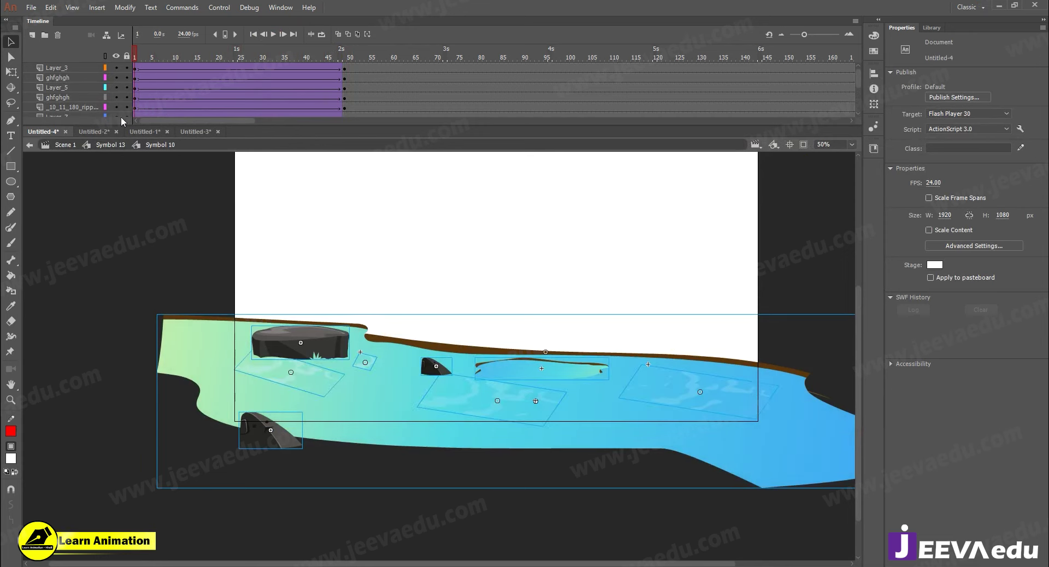
pyautogui.click(143, 53)
pyautogui.moveTo(143, 51); pyautogui.dragTo(332, 73)
# - Shift the large rock at frame 49 and again at frame 1 to examine its waterline, undoing each move
pyautogui.hotkey('ctrl', 'space')
pyautogui.click(325, 355)
pyautogui.click(413, 347)
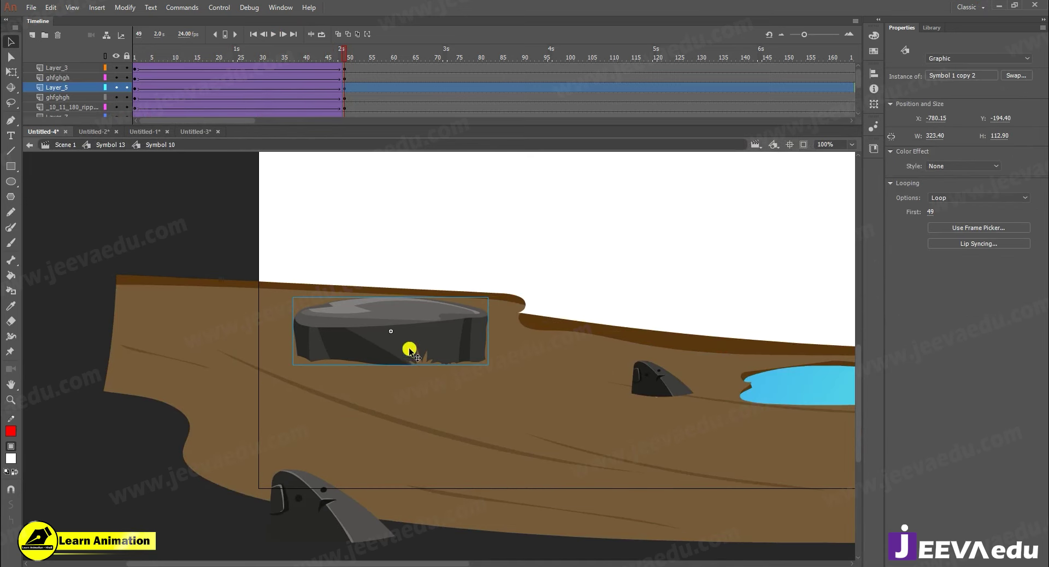
pyautogui.moveTo(395, 329); pyautogui.dragTo(381, 314)
pyautogui.hotkey('ctrl', 'z')
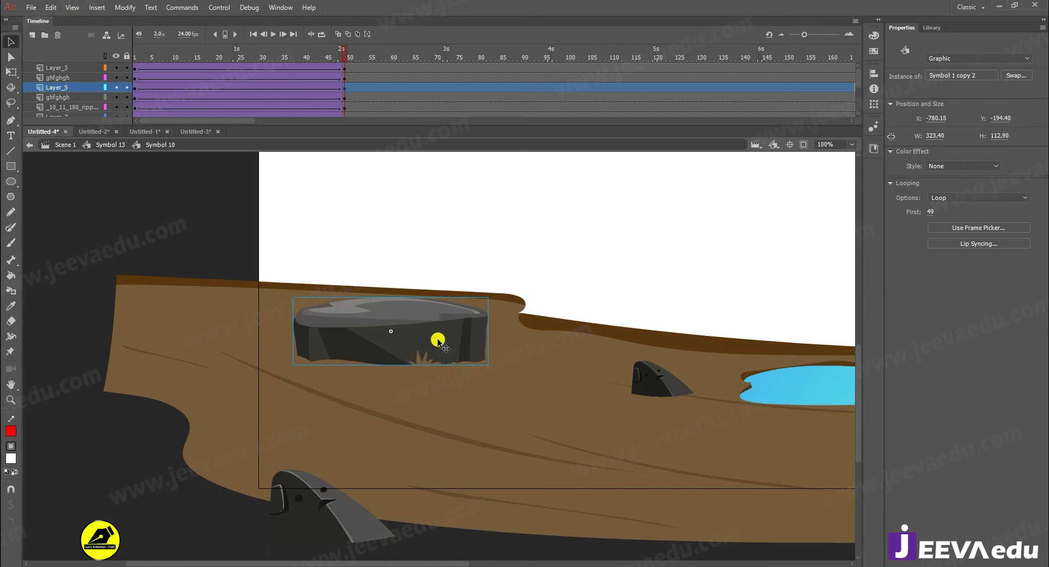
pyautogui.moveTo(278, 56); pyautogui.dragTo(116, 85)
pyautogui.moveTo(411, 347); pyautogui.dragTo(414, 341)
pyautogui.hotkey('ctrl', 'z')
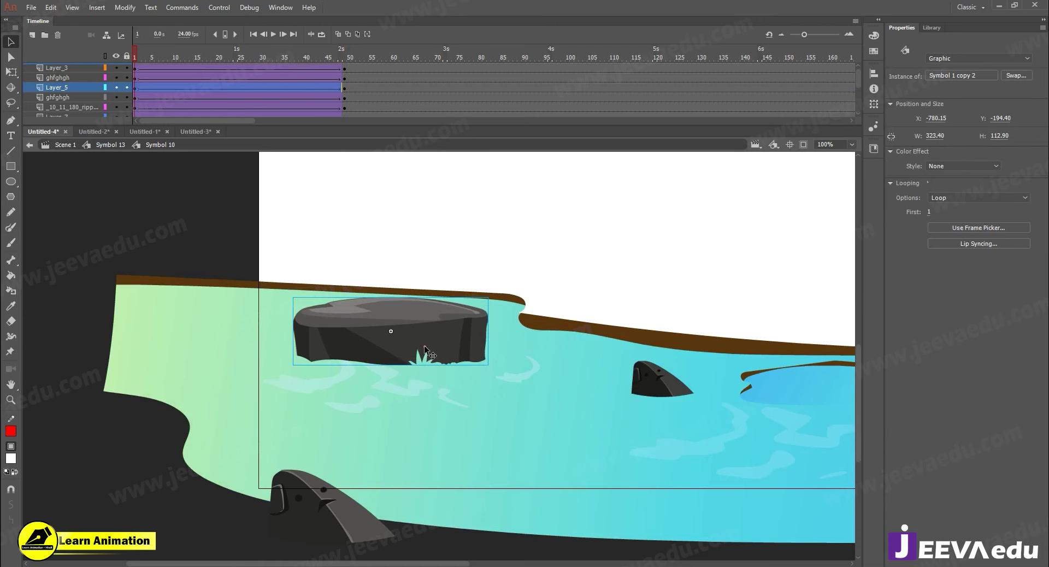
# - Add a new layer above the artwork inside the large rock's symbol and stay in that symbol for editing
pyautogui.doubleClick(377, 354)
pyautogui.click(32, 34)
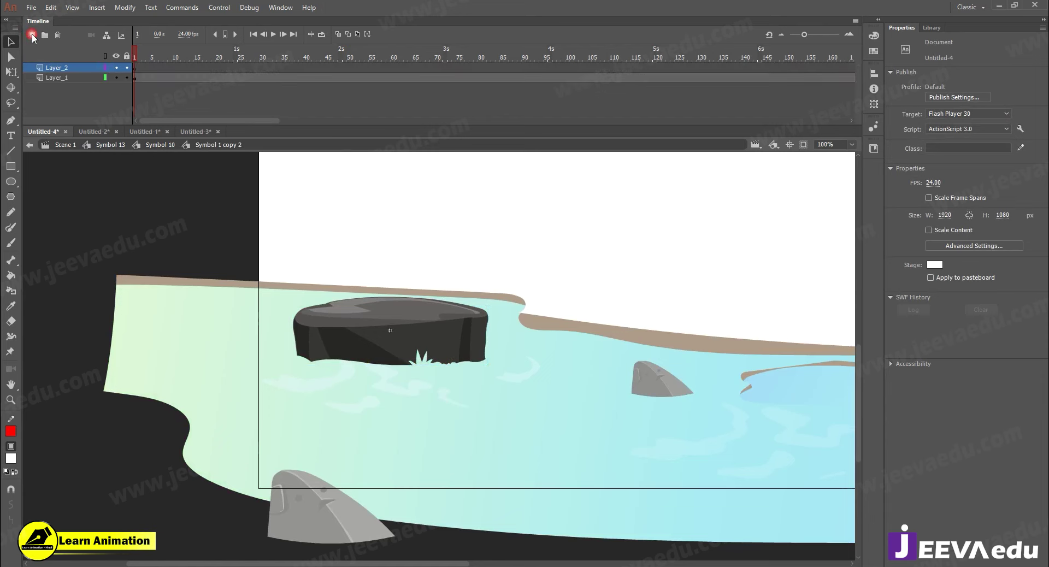
pyautogui.doubleClick(191, 262)
pyautogui.click(435, 349)
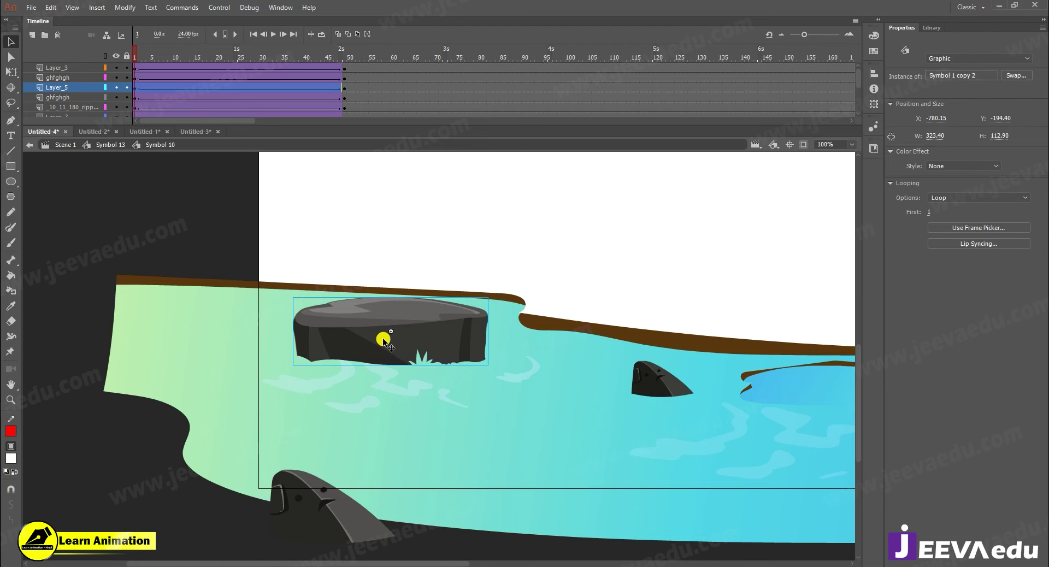
pyautogui.doubleClick(355, 340)
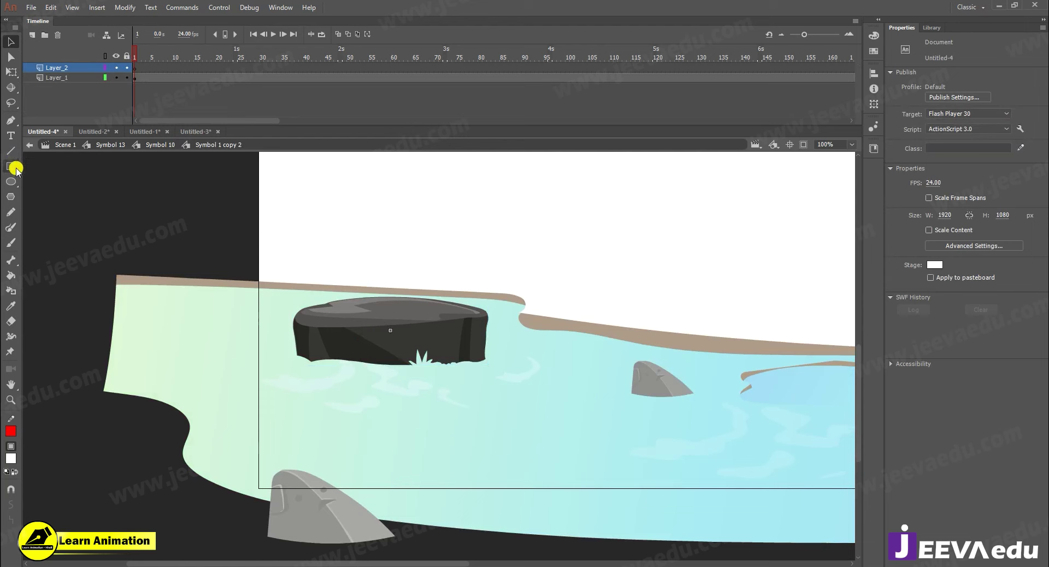
# - Paint a red boxed outline around the rock on Layer_2, with a wavy lower edge along its waterline
pyautogui.press('z')
pyautogui.press('y')
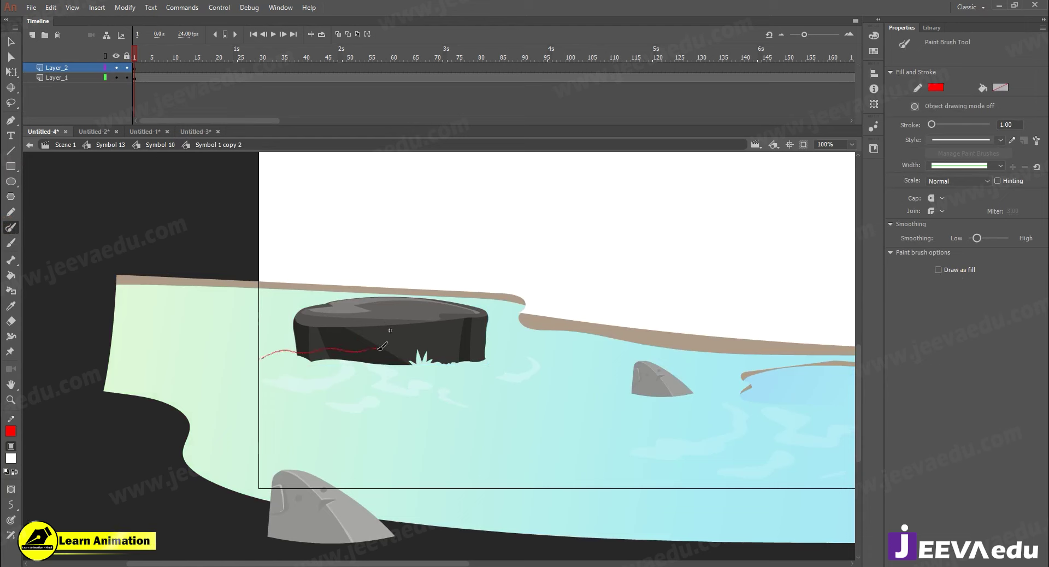
pyautogui.moveTo(399, 352); pyautogui.dragTo(419, 347)
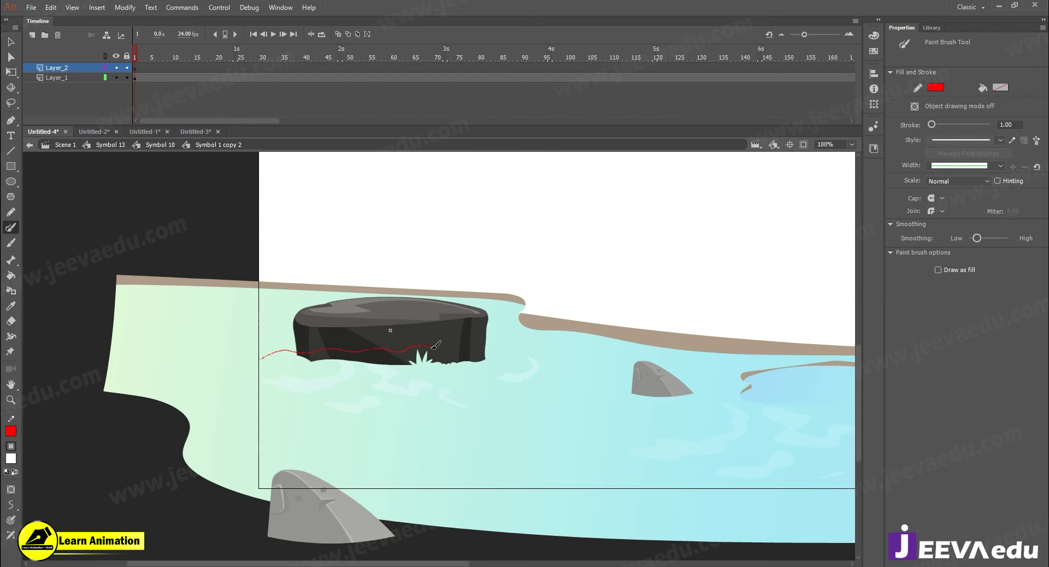
pyautogui.moveTo(494, 346); pyautogui.dragTo(531, 350)
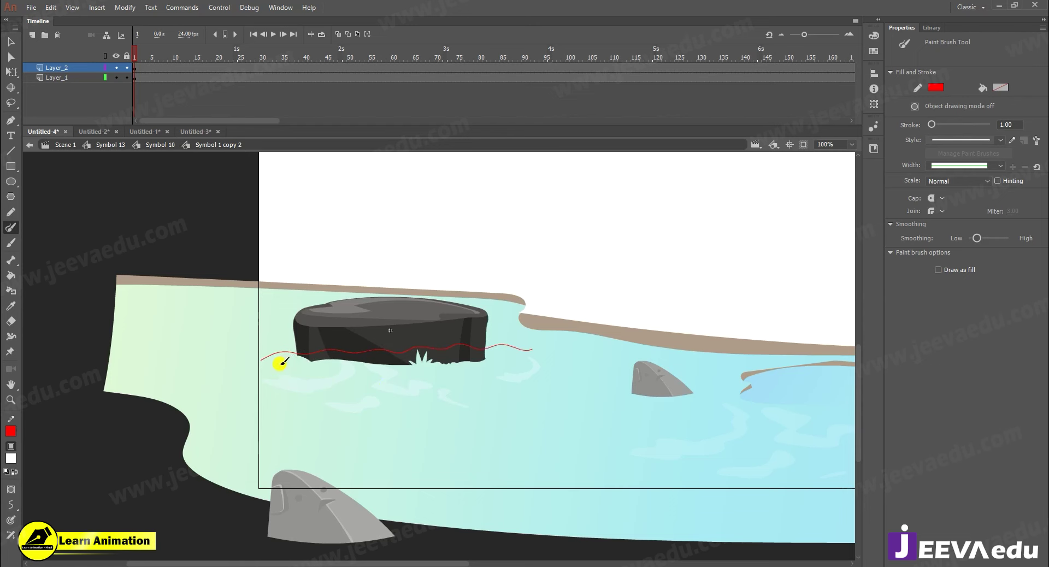
pyautogui.moveTo(520, 229)
pyautogui.mouseDown()
pyautogui.moveTo(495, 359)
pyautogui.moveTo(519, 352)
pyautogui.mouseUp()
pyautogui.hotkey('ctrl', 'z')
# - Fill the outlined area over the rock with dark green and delete its red outline
pyautogui.press('k')
pyautogui.click(457, 314)
pyautogui.press('v')
pyautogui.click(451, 315)
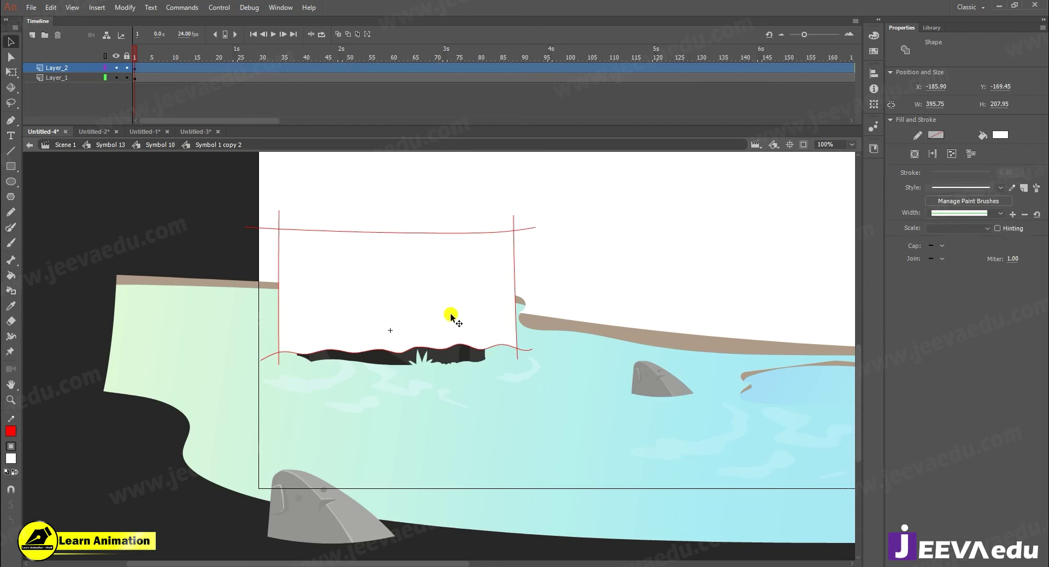
pyautogui.click(10, 459)
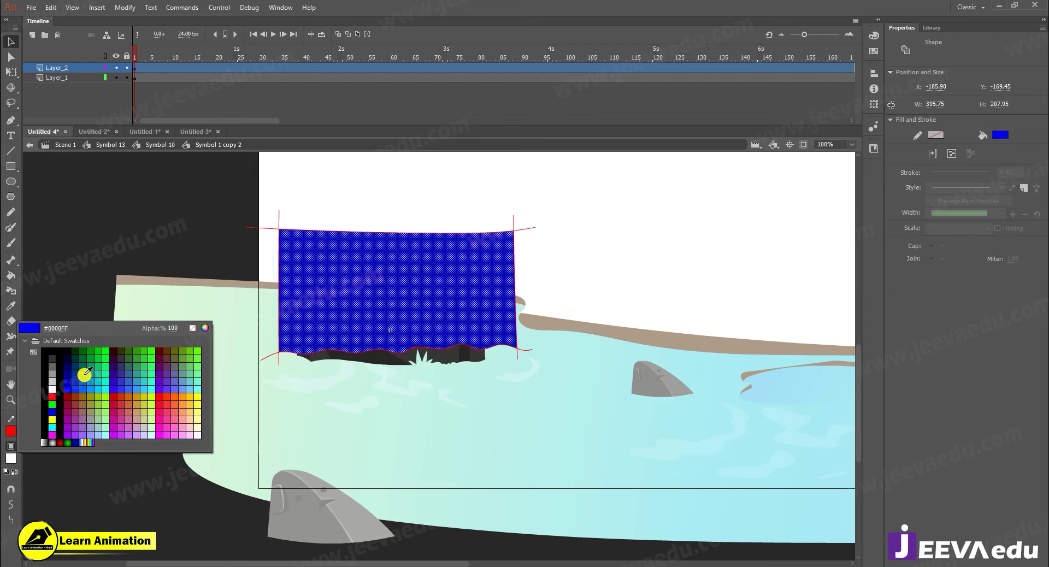
pyautogui.click(82, 349)
pyautogui.click(429, 352)
pyautogui.doubleClick(430, 352)
pyautogui.press('Delete')
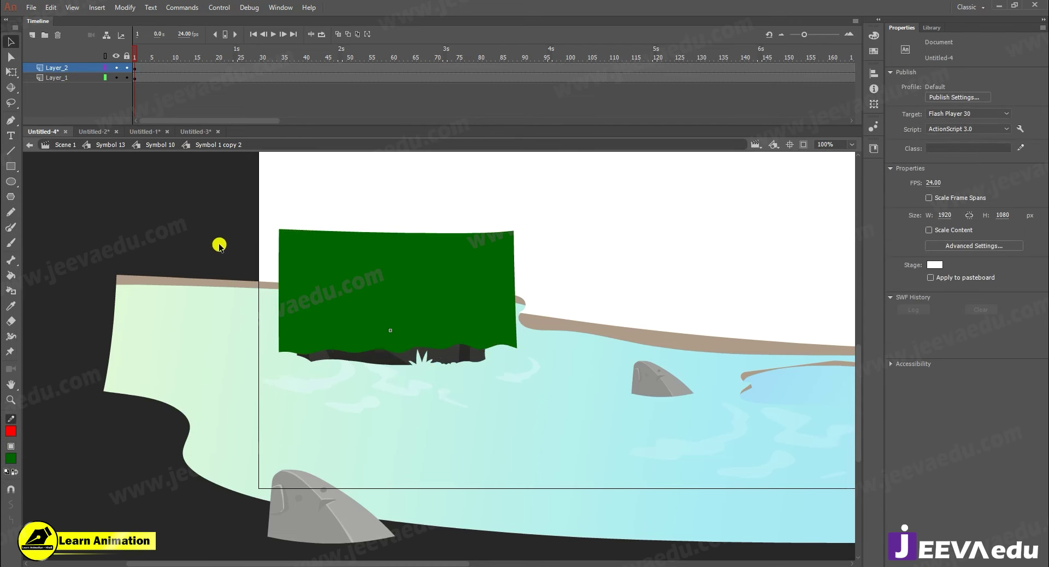
# - Convert the green shape on Layer_2 into a graphic symbol
pyautogui.rightClick(75, 67)
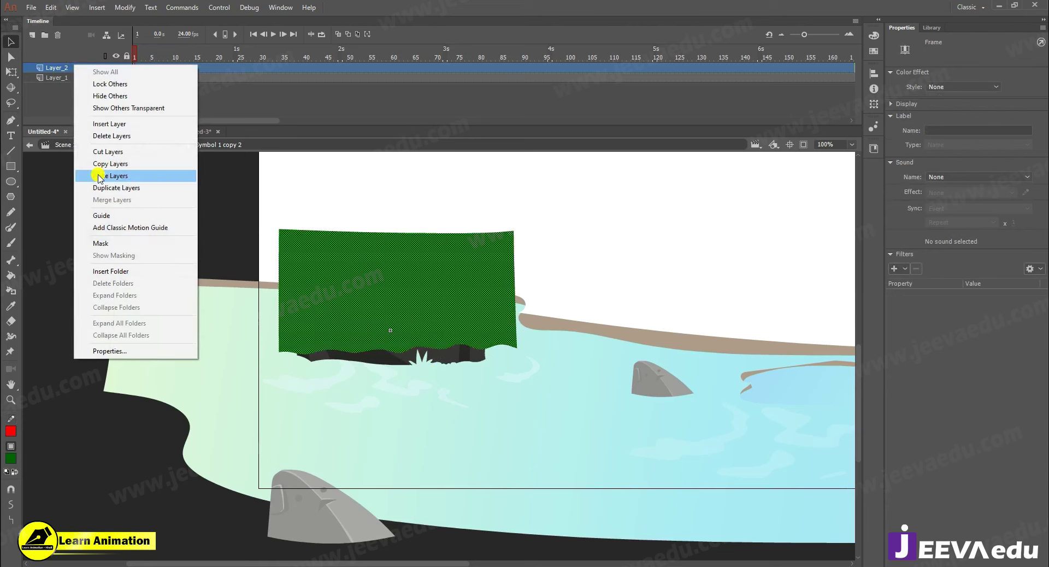
pyautogui.click(436, 290)
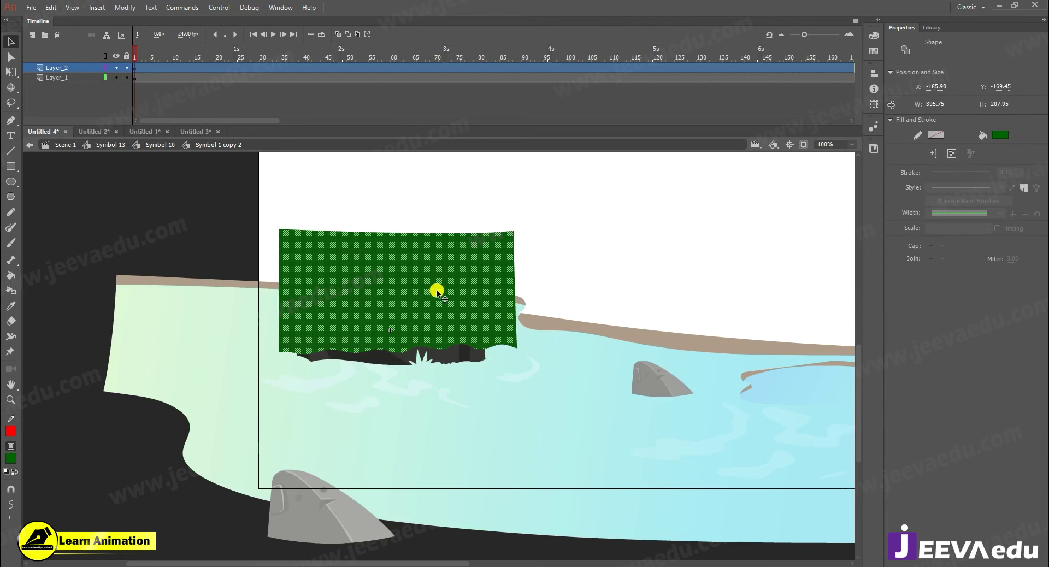
pyautogui.press('F8')
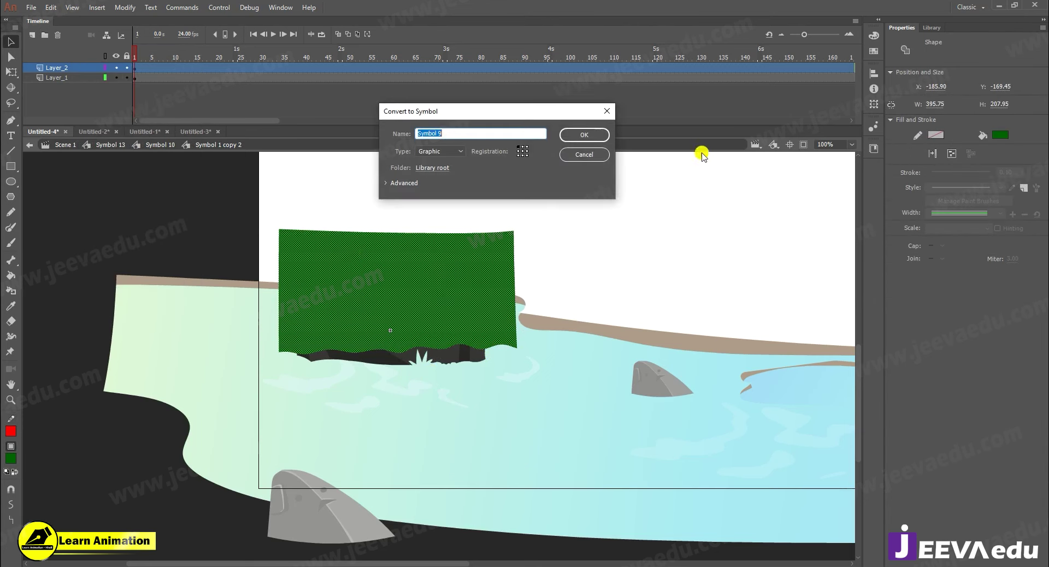
pyautogui.click(585, 135)
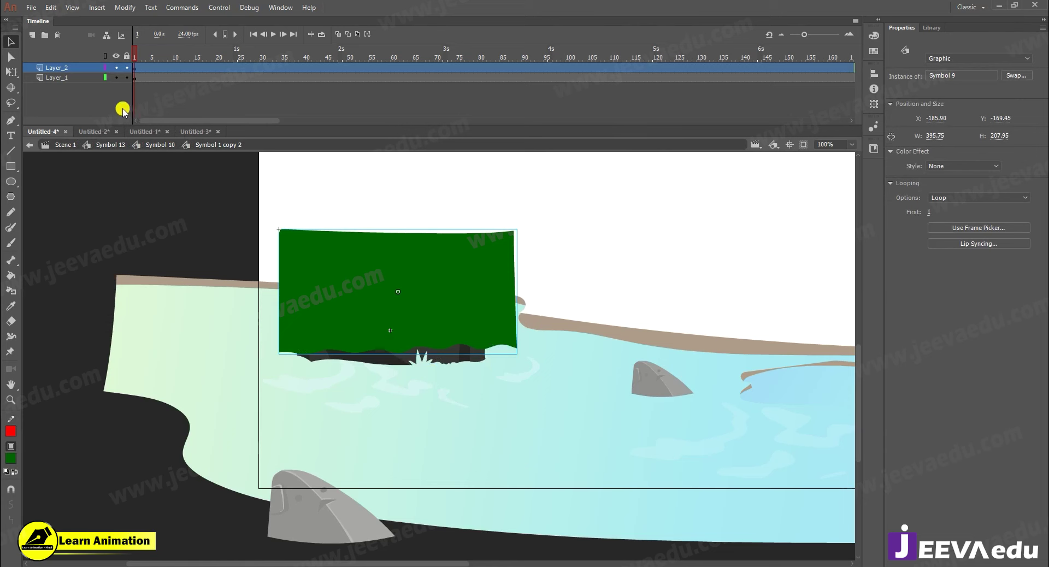
pyautogui.click(59, 68)
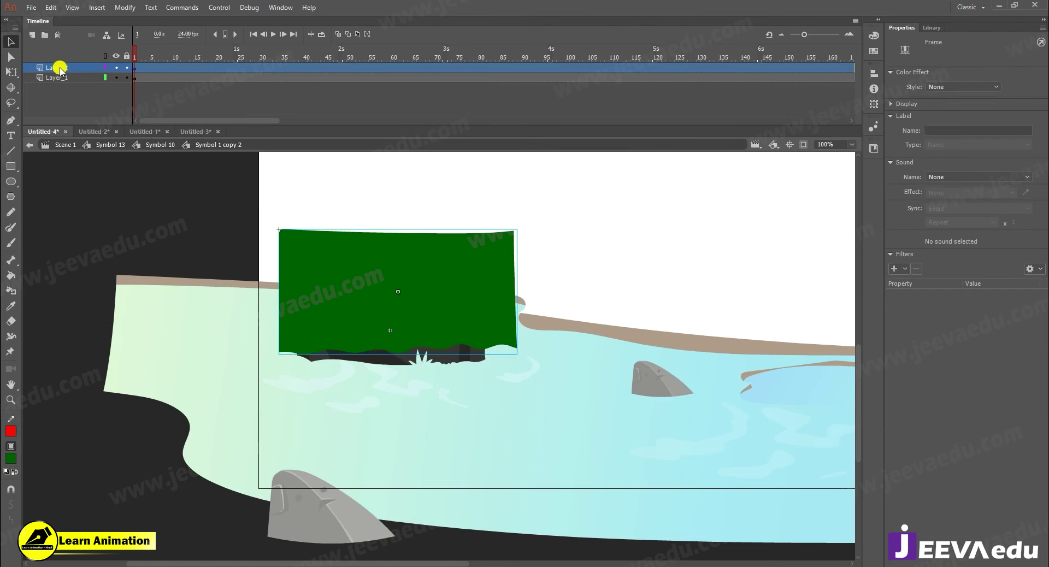
pyautogui.rightClick(84, 70)
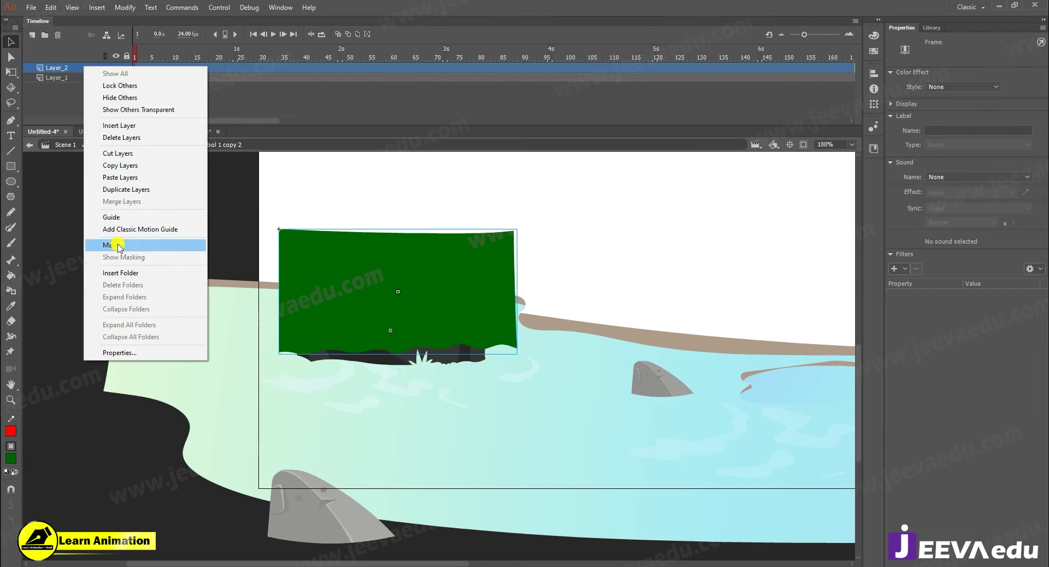
pyautogui.click(455, 196)
# - Break the green symbol on Layer_2 back into a plain shape and turn Layer_2 into a mask over the rock's layer
pyautogui.click(437, 283)
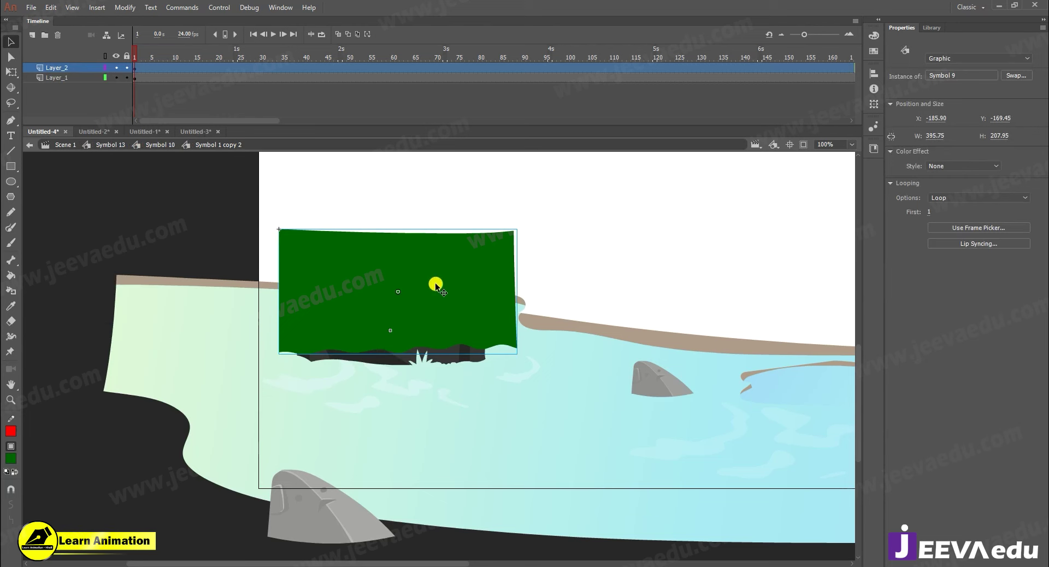
pyautogui.hotkey('ctrl', 'b')
pyautogui.click(447, 347)
pyautogui.click(59, 69)
pyautogui.rightClick(59, 69)
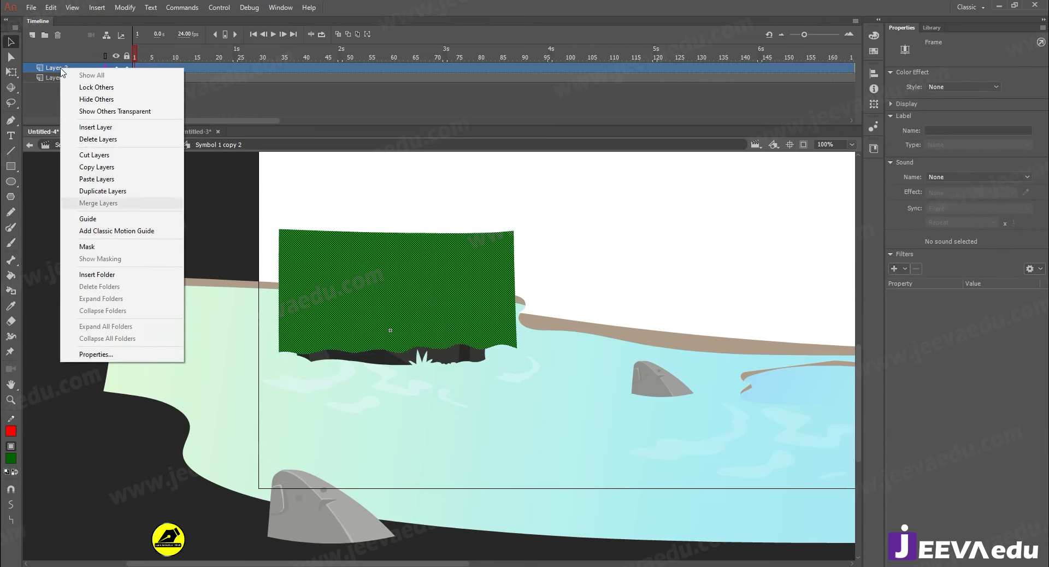
pyautogui.click(94, 244)
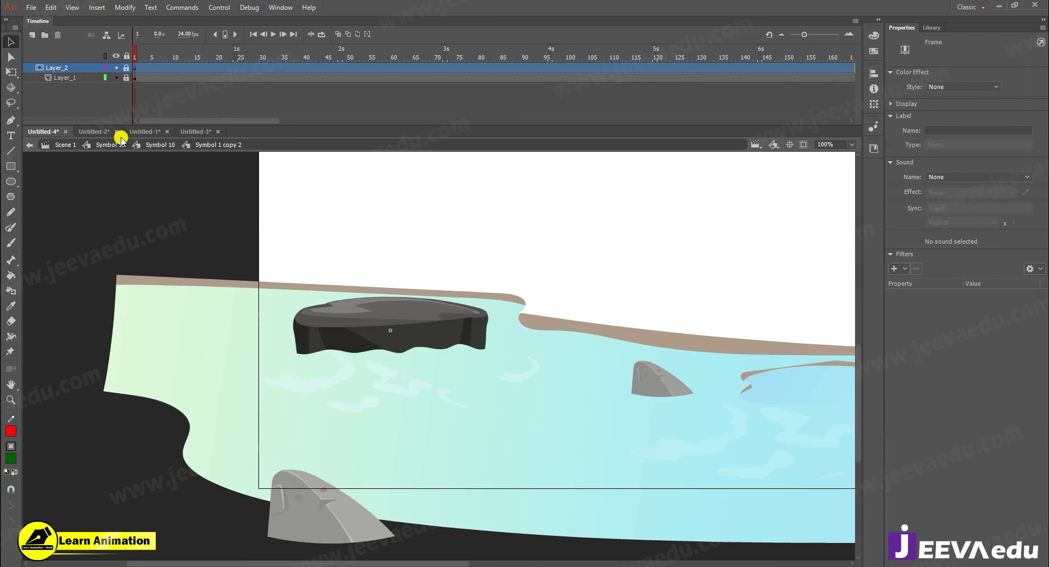
# - Return to Symbol 10 and scrub its timeline from frame 1 to frame 49 to review the masked large rock
pyautogui.click(154, 145)
pyautogui.moveTo(141, 54); pyautogui.dragTo(117, 66)
pyautogui.press('z')
pyautogui.keyDown('alt'); pyautogui.click(397, 336); pyautogui.keyUp('alt')
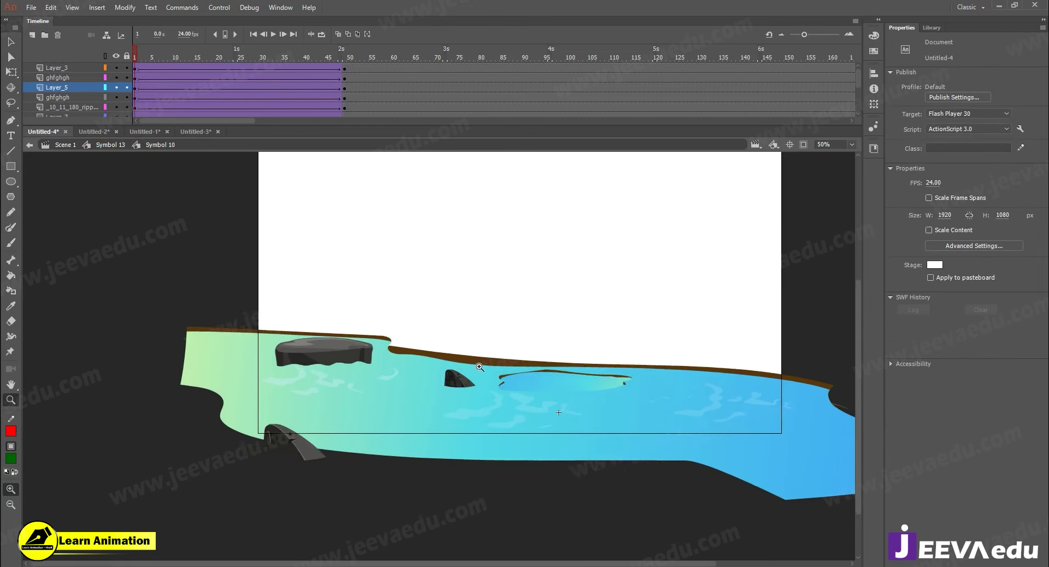
pyautogui.moveTo(479, 367); pyautogui.dragTo(451, 363)
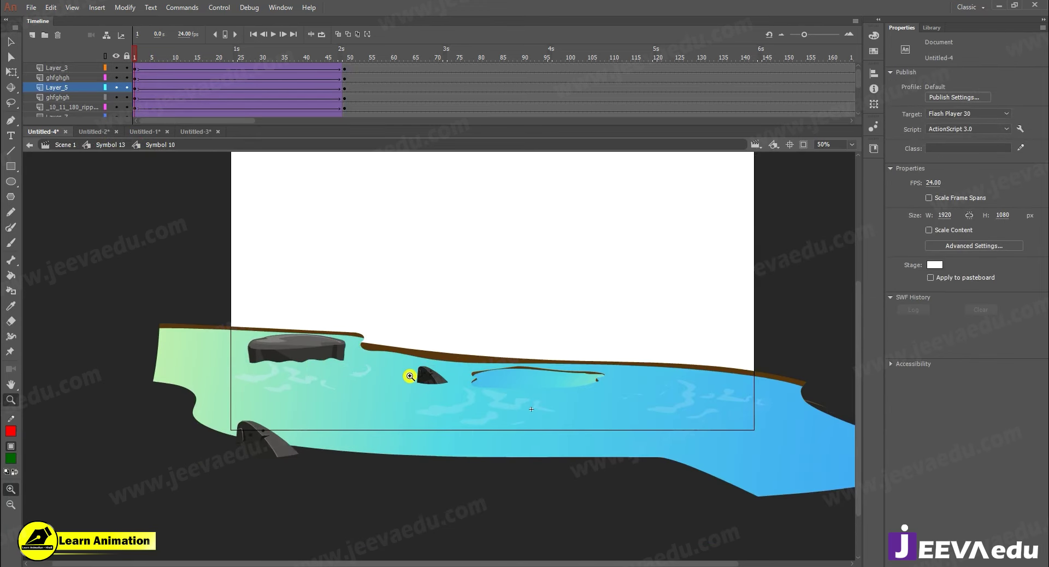
pyautogui.click(293, 355)
pyautogui.press('v')
pyautogui.click(179, 52)
pyautogui.moveTo(179, 52); pyautogui.dragTo(345, 104)
# - Reopen the large rock's symbol at frame 49 and unlock its mask and artwork layers
pyautogui.click(481, 370)
pyautogui.click(481, 368)
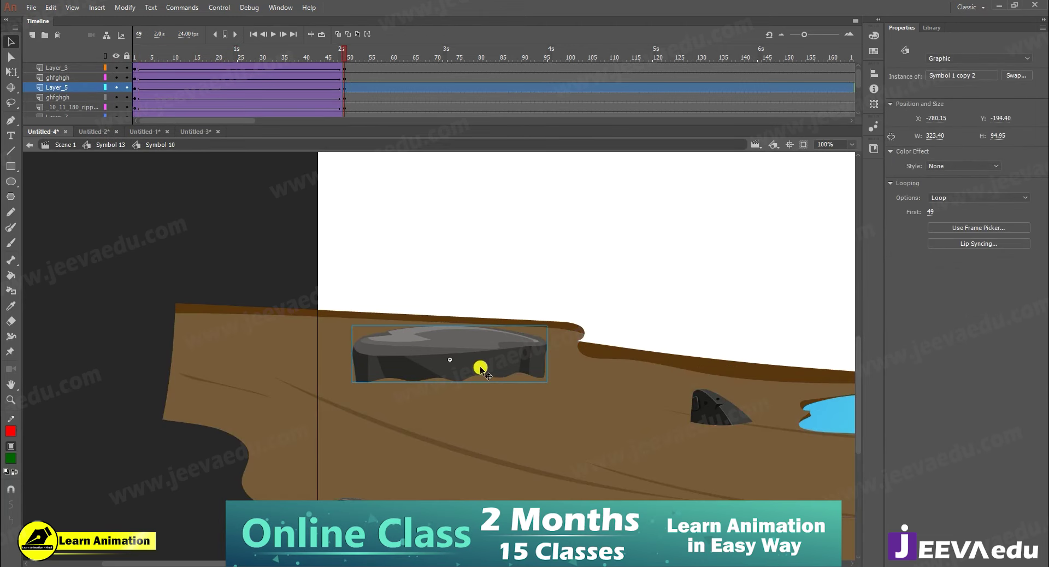
pyautogui.moveTo(480, 362); pyautogui.dragTo(516, 344)
pyautogui.hotkey('ctrl', 'z')
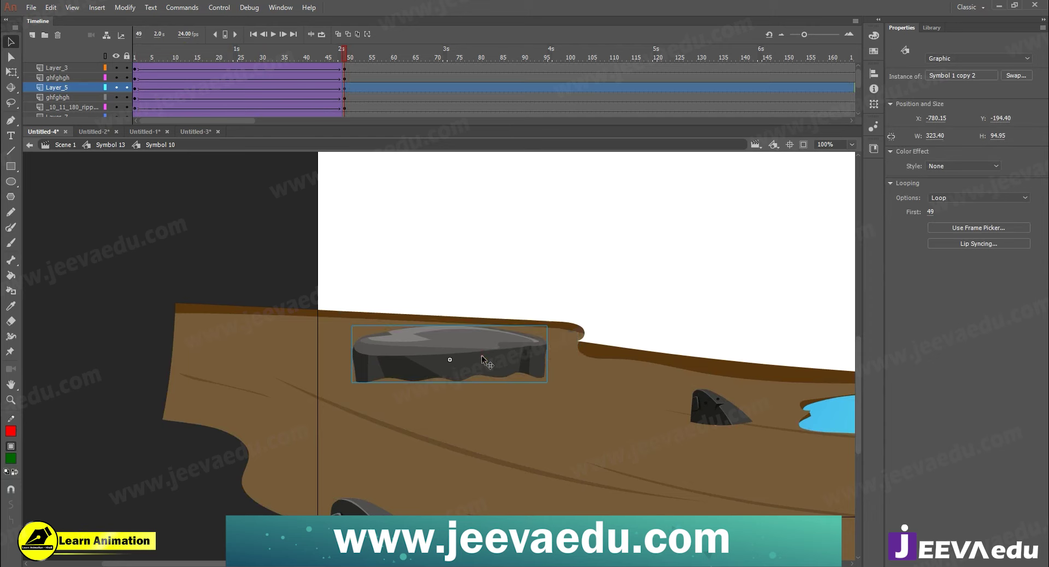
pyautogui.doubleClick(481, 356)
pyautogui.moveTo(127, 67); pyautogui.dragTo(128, 77)
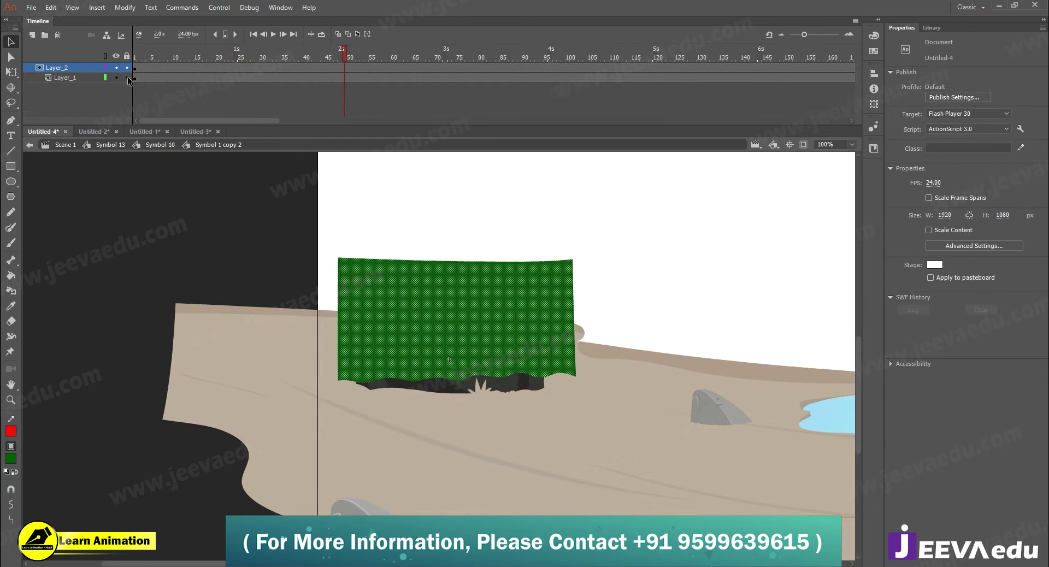
# - Add a keyframe at frame 49 of Layer_2 and create a shape tween leading up to it
pyautogui.click(343, 68)
pyautogui.rightClick(324, 69)
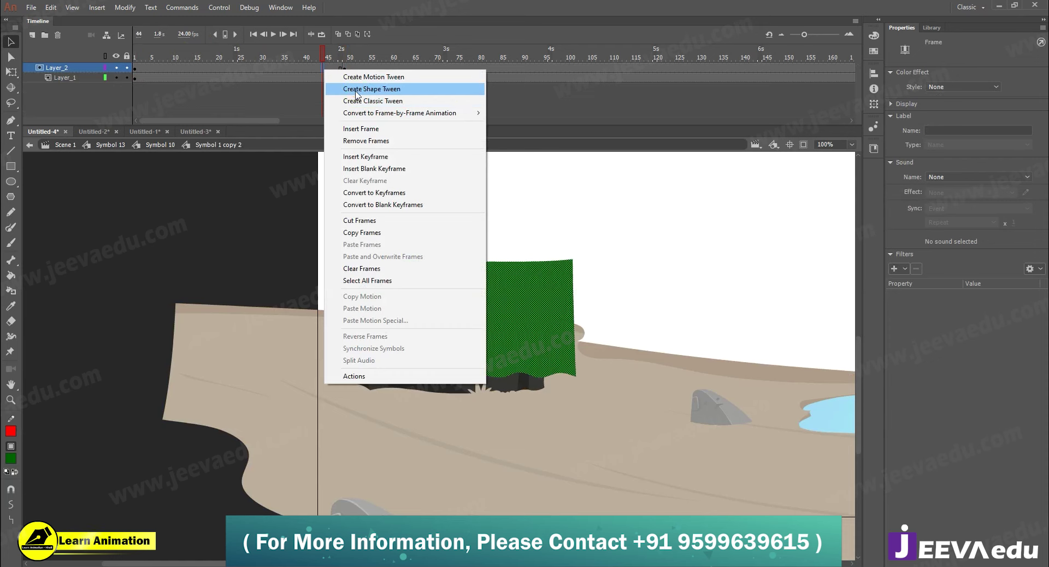
pyautogui.click(355, 88)
# - Show Layer_2 as outlines and lower its mask shape at frame 49 until the wavy edge clears the rock's base
pyautogui.click(344, 67)
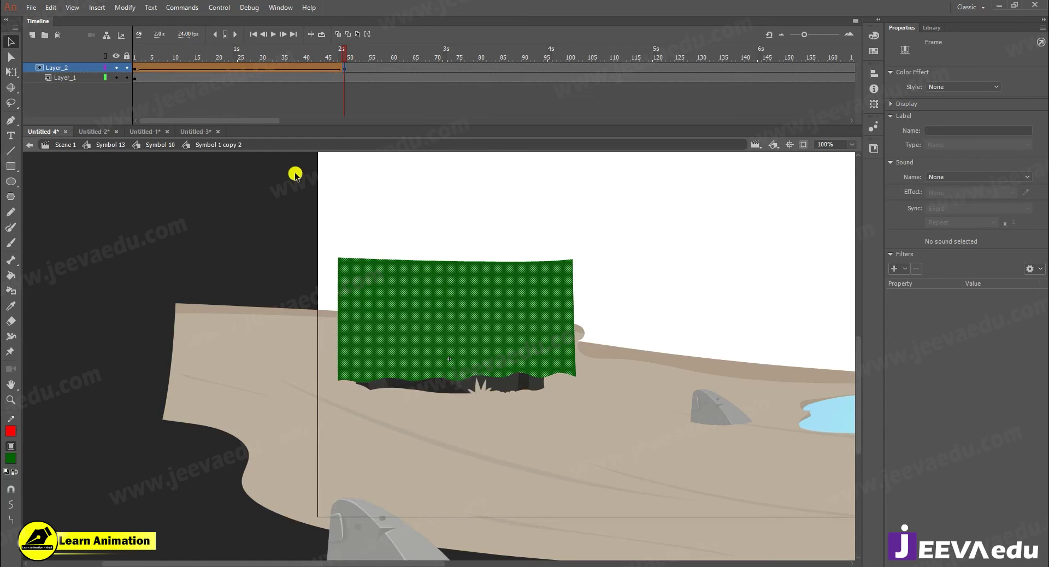
pyautogui.click(105, 68)
pyautogui.hotkey('shift', 'Down')
pyautogui.hotkey('shift', 'Down')
pyautogui.hotkey('shift', 'Down')
pyautogui.hotkey('shift', 'Down')
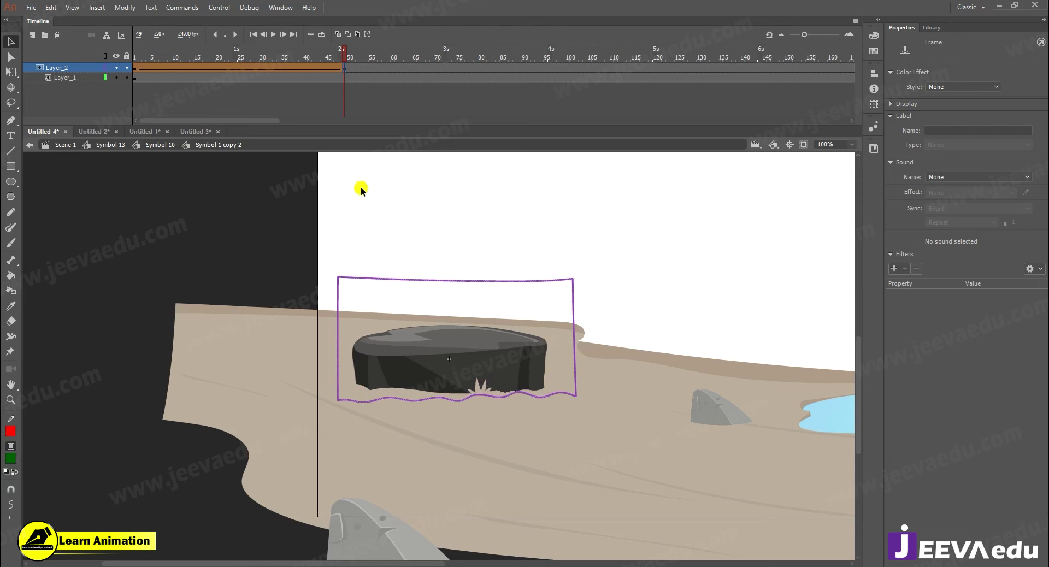
# - Lock both layers and play the mask tween from frame 1 to check how the rock's base is revealed
pyautogui.moveTo(337, 66); pyautogui.dragTo(130, 85)
pyautogui.press('Return')
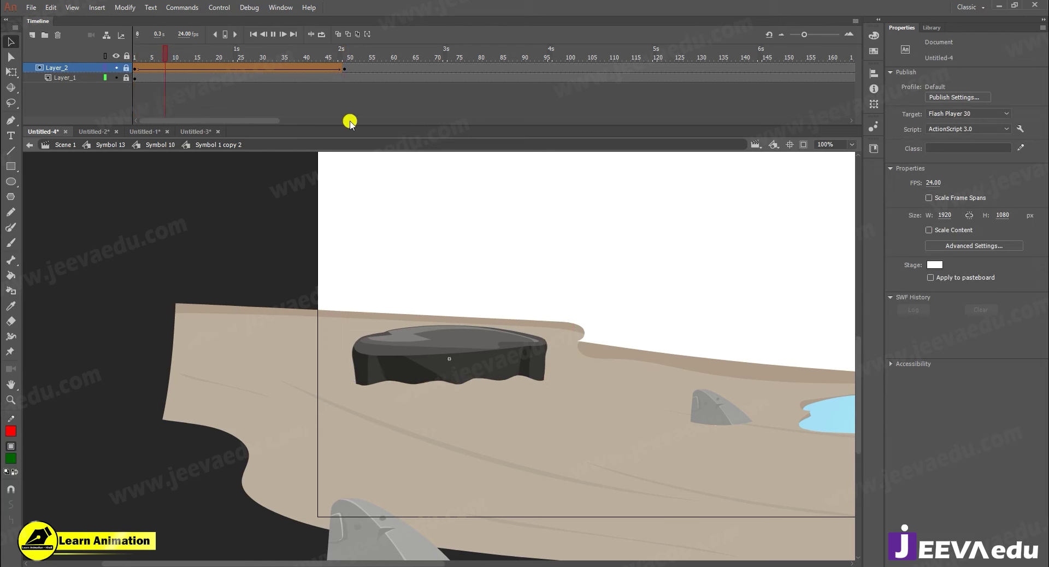
pyautogui.moveTo(330, 57); pyautogui.dragTo(129, 59)
pyautogui.press('Return')
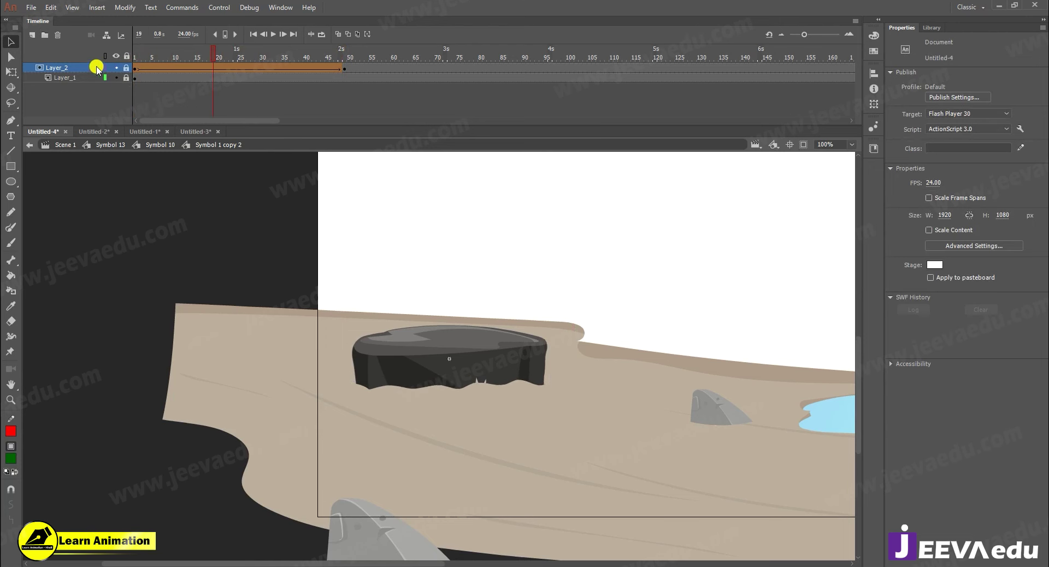
pyautogui.rightClick(93, 65)
pyautogui.click(300, 98)
pyautogui.press('Return')
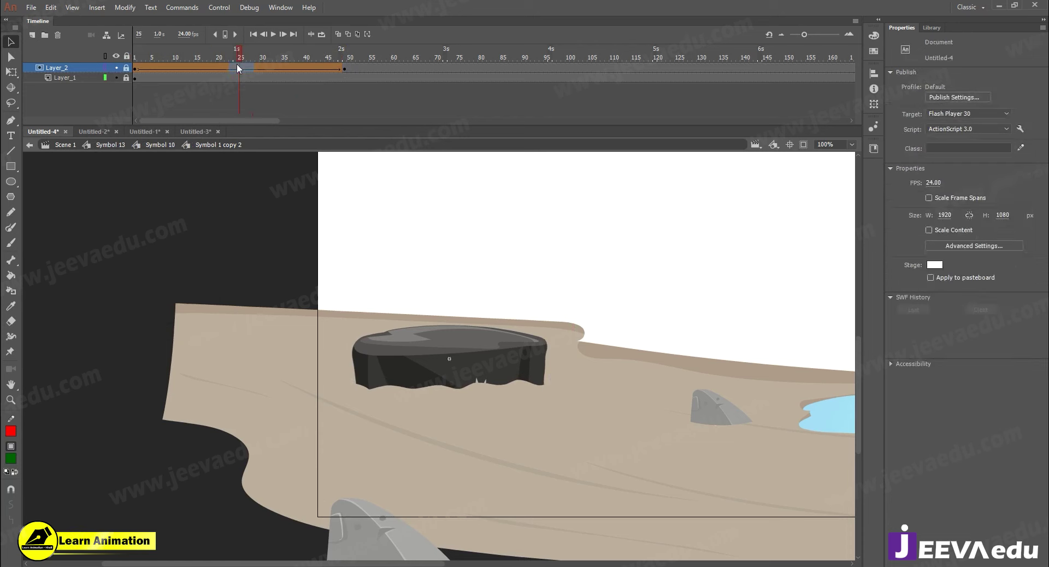
# - Go out to Symbol 13, reopen Symbol 10 and scrub to frame 41 to check the large rock against the drying river
pyautogui.click(121, 144)
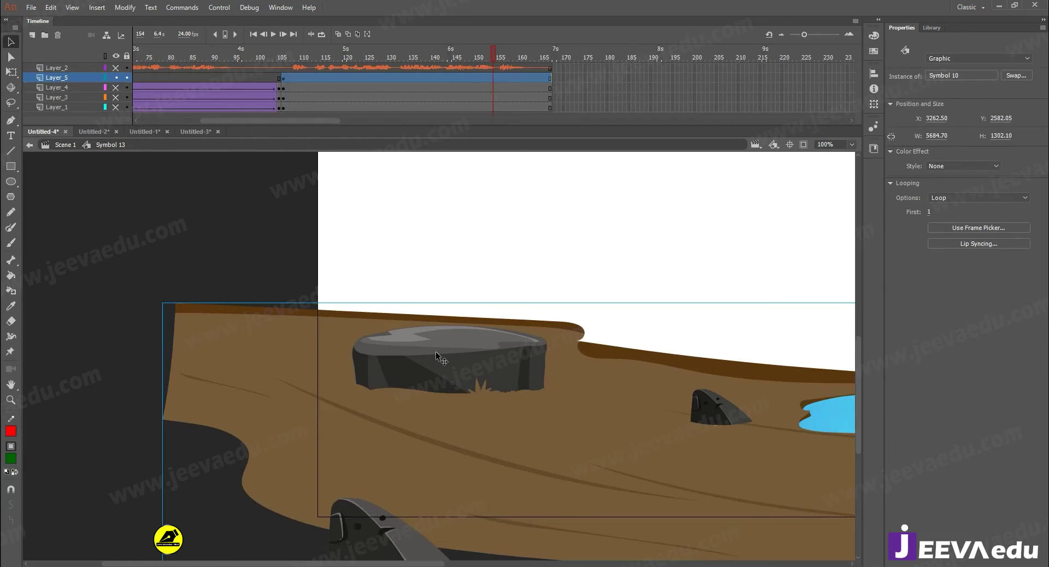
pyautogui.doubleClick(435, 352)
pyautogui.press('z')
pyautogui.keyDown('alt'); pyautogui.click(437, 355); pyautogui.keyUp('alt')
pyautogui.moveTo(531, 381); pyautogui.dragTo(509, 381)
pyautogui.moveTo(343, 64); pyautogui.dragTo(309, 79)
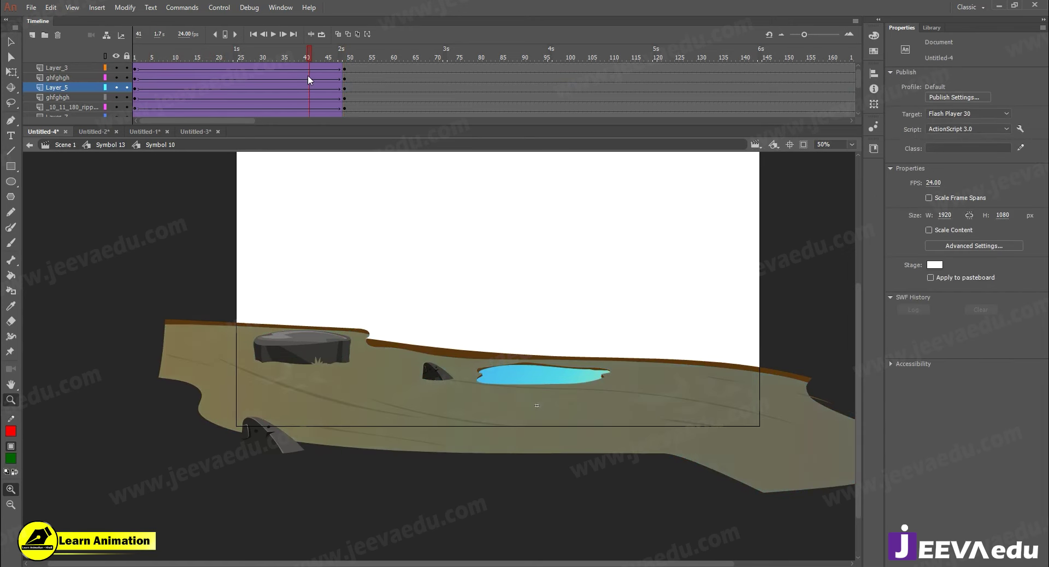
# - Open the small middle rock's symbol from frame 1 of Symbol 10 and add a new layer above its artwork
pyautogui.click(429, 375)
pyautogui.press('v')
pyautogui.click(461, 353)
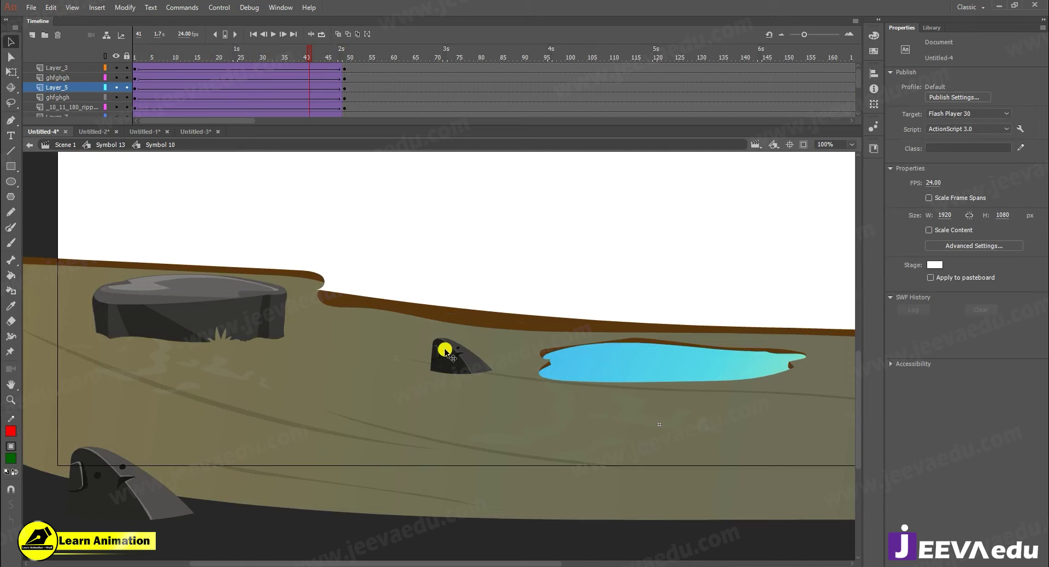
pyautogui.moveTo(308, 55); pyautogui.dragTo(118, 81)
pyautogui.press('z')
pyautogui.press('v')
pyautogui.click(452, 352)
pyautogui.moveTo(453, 353)
pyautogui.mouseDown()
pyautogui.moveTo(475, 347)
pyautogui.moveTo(457, 348)
pyautogui.mouseUp()
pyautogui.hotkey('ctrl', 'z')
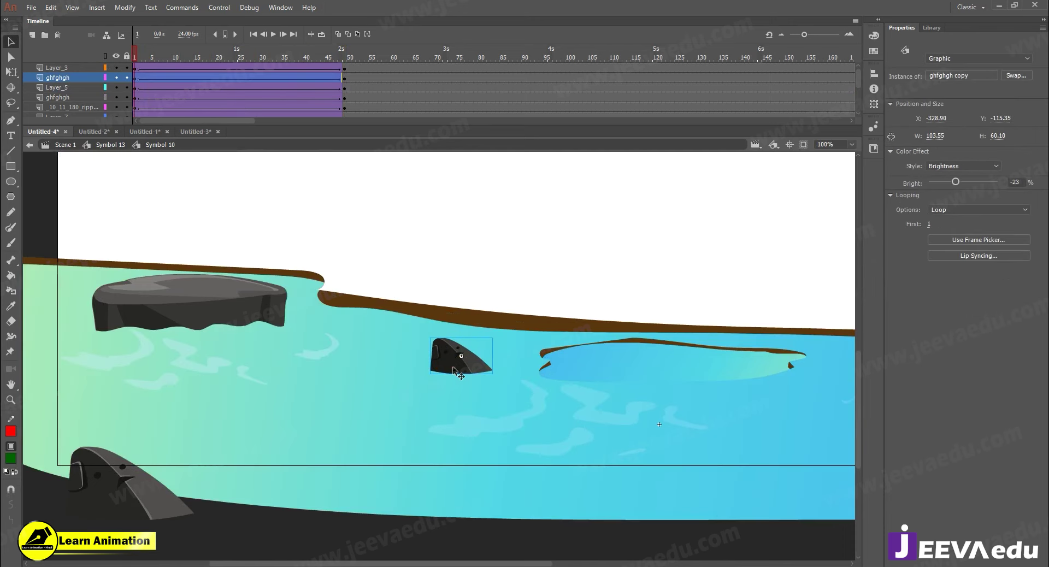
pyautogui.doubleClick(453, 371)
pyautogui.click(307, 203)
pyautogui.click(34, 36)
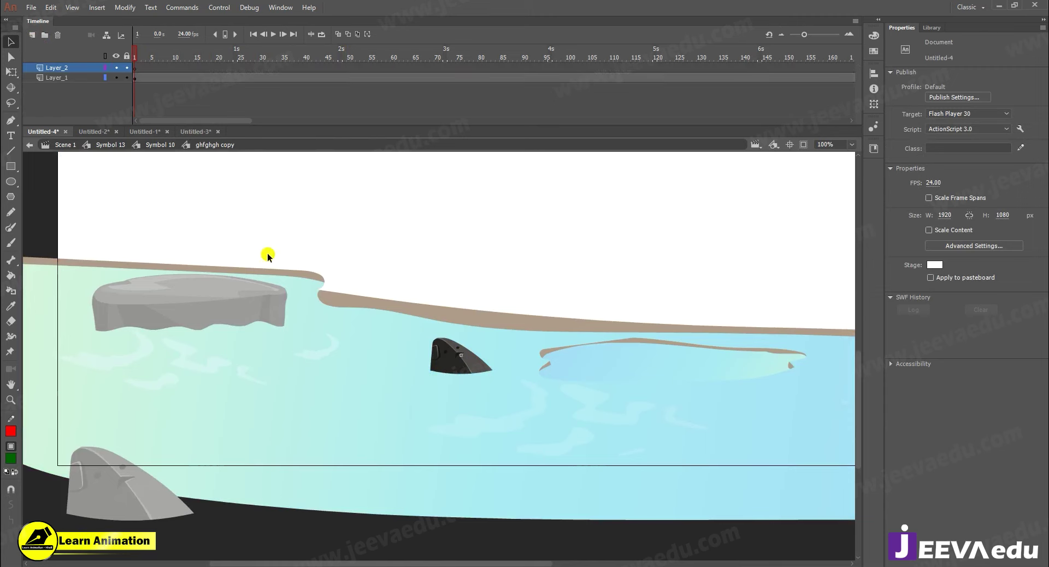
# - Paint a red boxed outline around the small rock on Layer_2, with a wavy lower edge just above its base
pyautogui.press('z')
pyautogui.click(496, 378)
pyautogui.press('y')
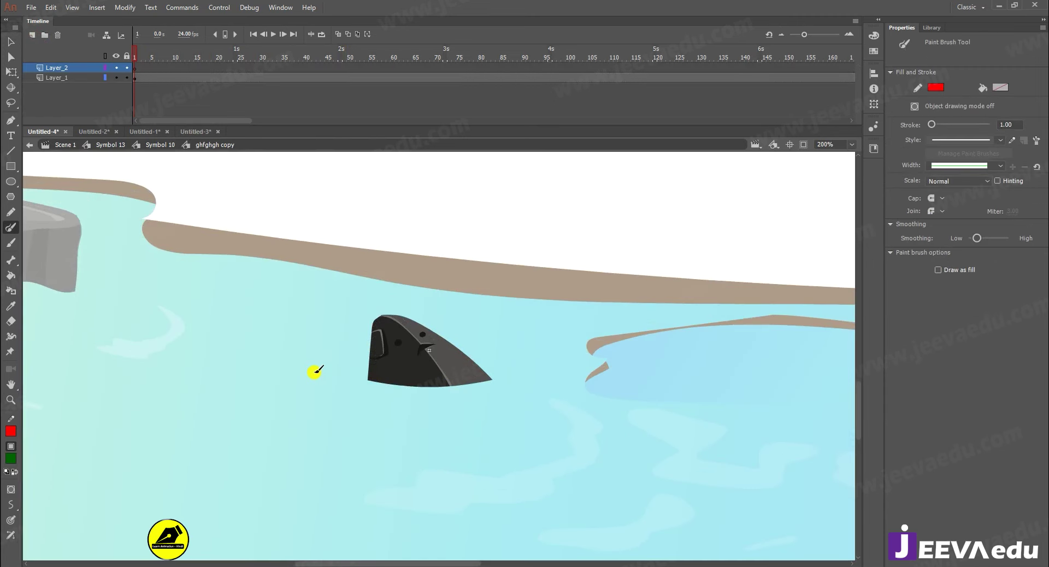
pyautogui.moveTo(311, 361); pyautogui.dragTo(341, 369)
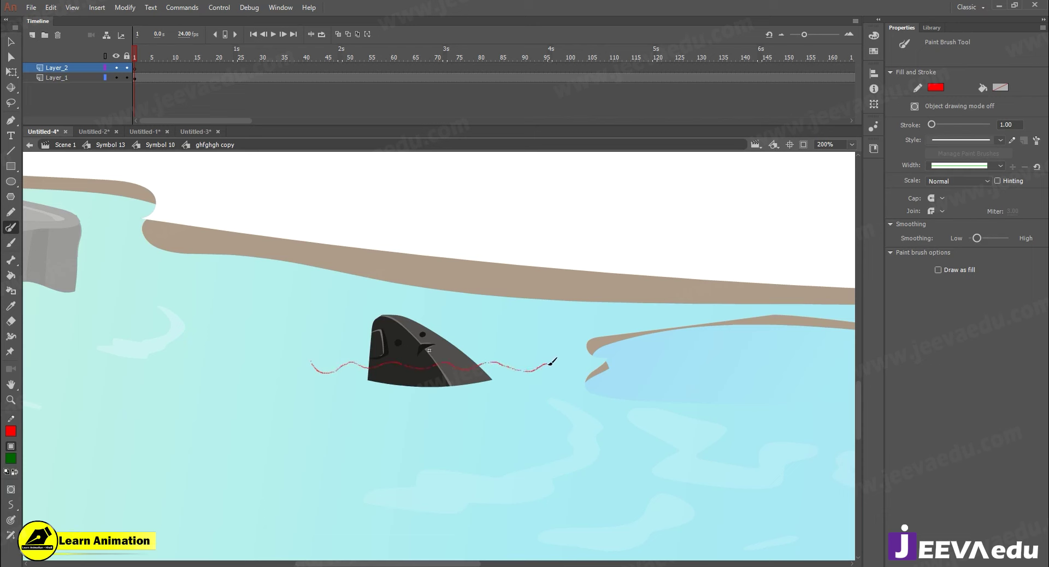
pyautogui.moveTo(551, 364); pyautogui.dragTo(552, 364)
pyautogui.moveTo(332, 252); pyautogui.dragTo(331, 245)
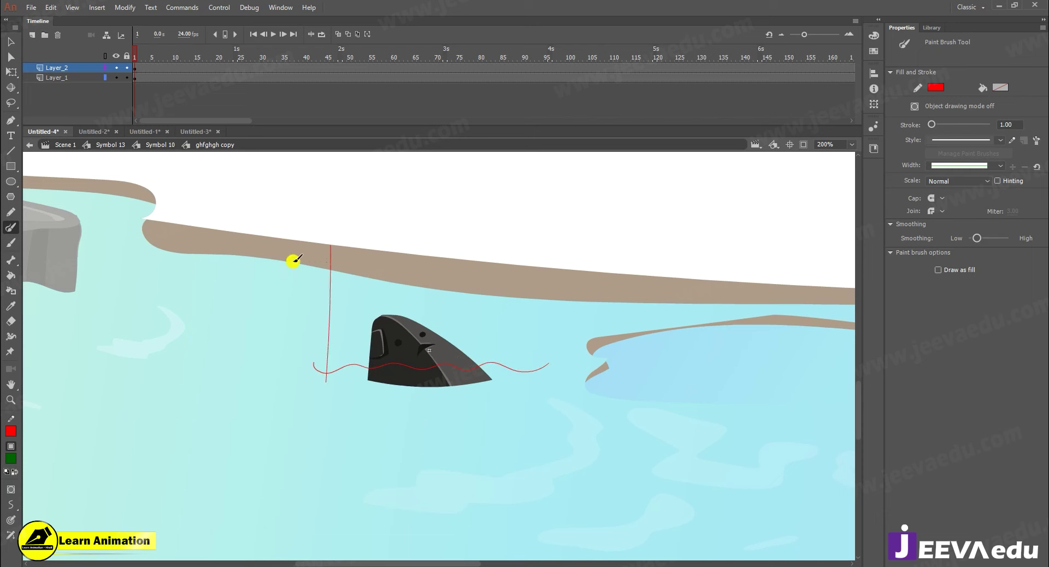
pyautogui.moveTo(499, 258)
pyautogui.mouseDown()
pyautogui.moveTo(545, 255)
pyautogui.moveTo(549, 406)
pyautogui.mouseUp()
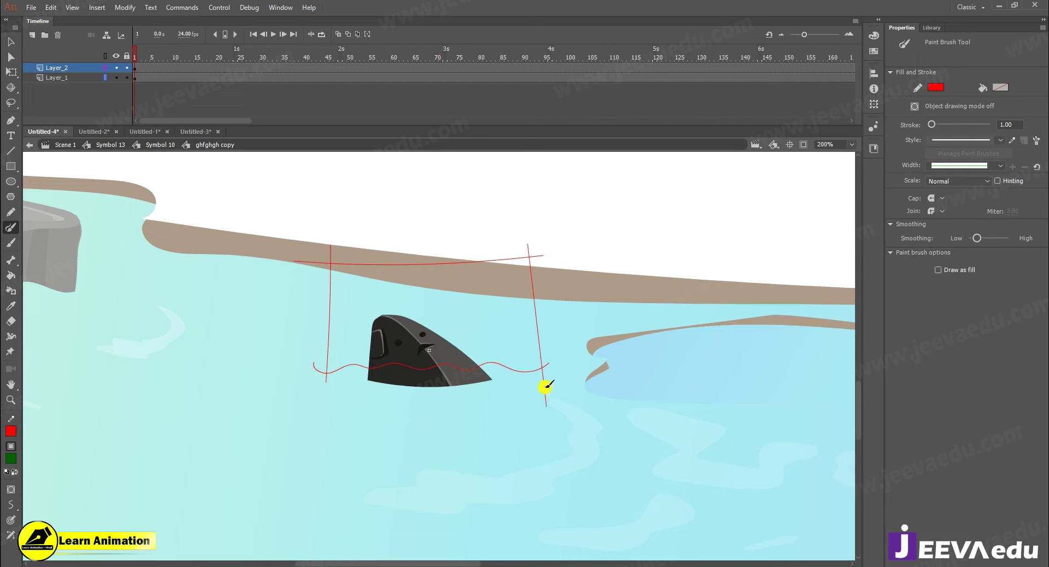
# - Fill the outlined area over the small rock with dark green and delete its red outline
pyautogui.press('k')
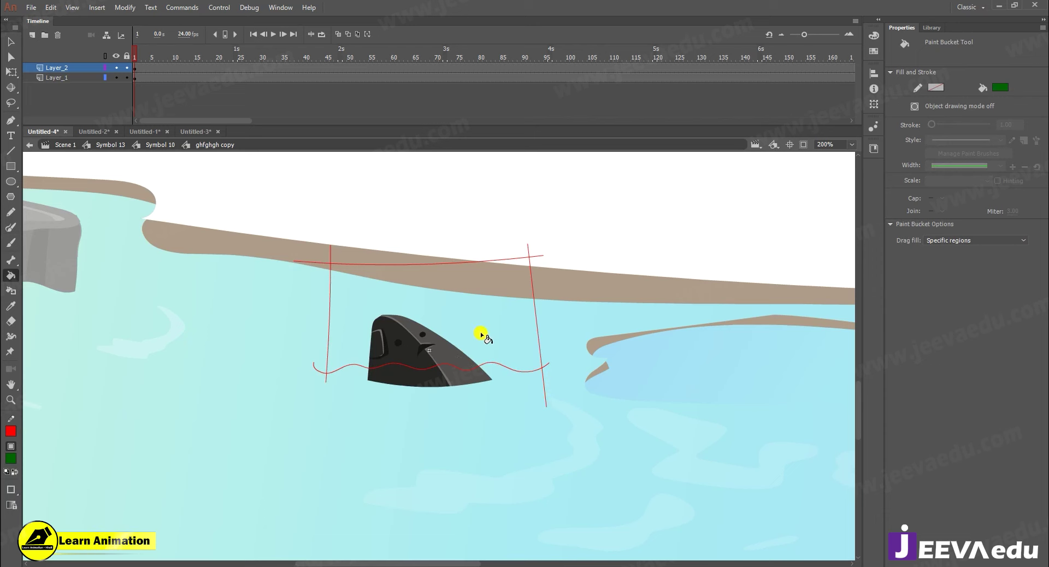
pyautogui.click(481, 334)
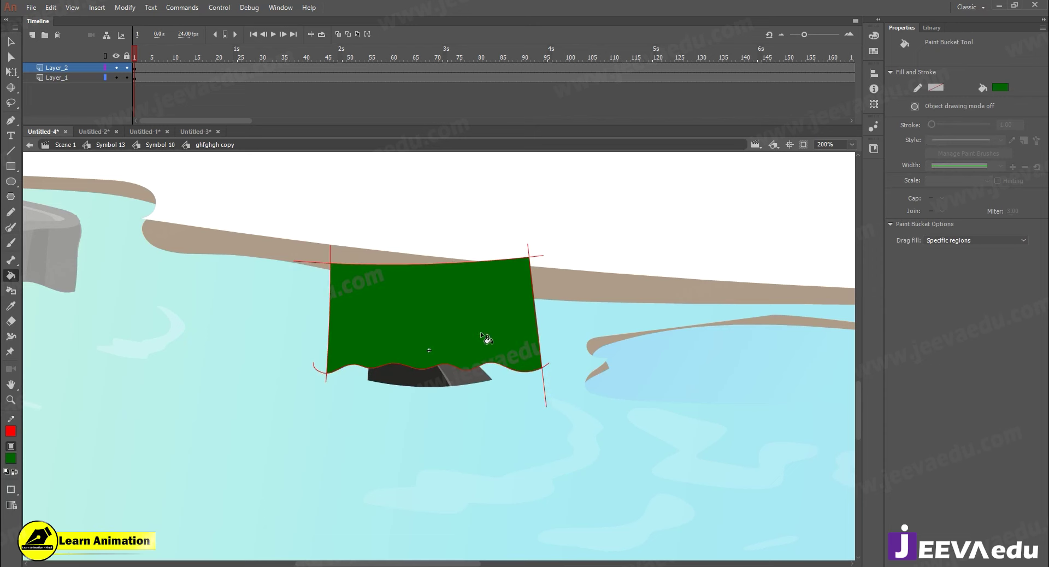
pyautogui.press('v')
pyautogui.doubleClick(491, 362)
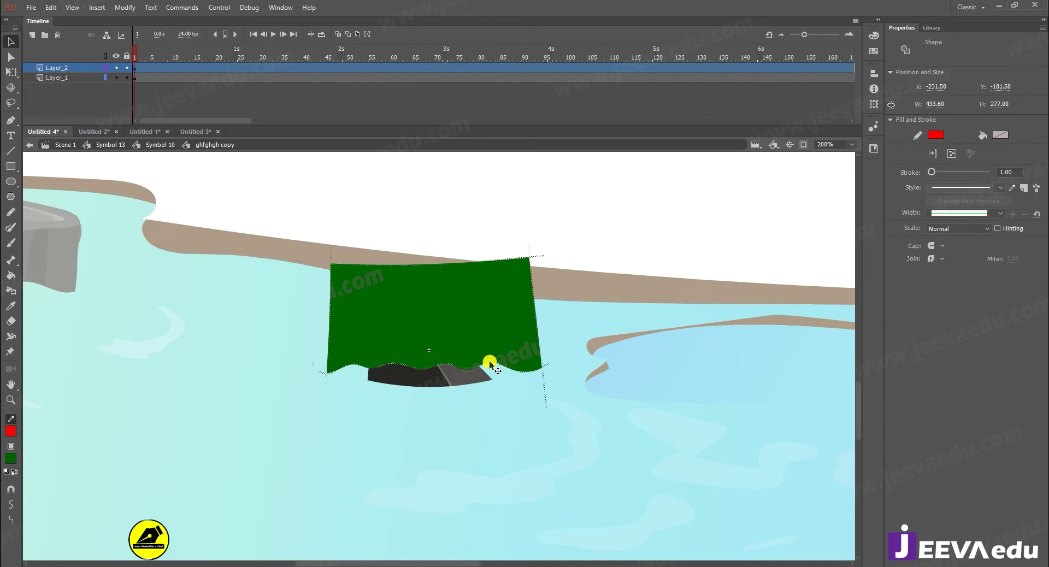
pyautogui.click(493, 374)
pyautogui.click(471, 346)
pyautogui.click(369, 300)
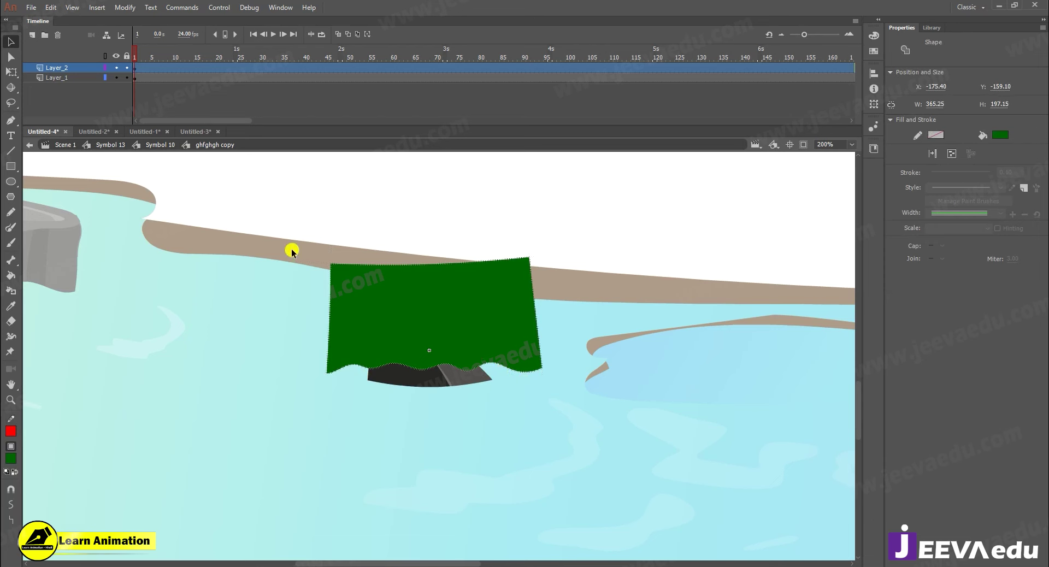
# - Turn Layer_2 in the small rock's symbol into a mask over the rock artwork and return to Symbol 10
pyautogui.click(143, 145)
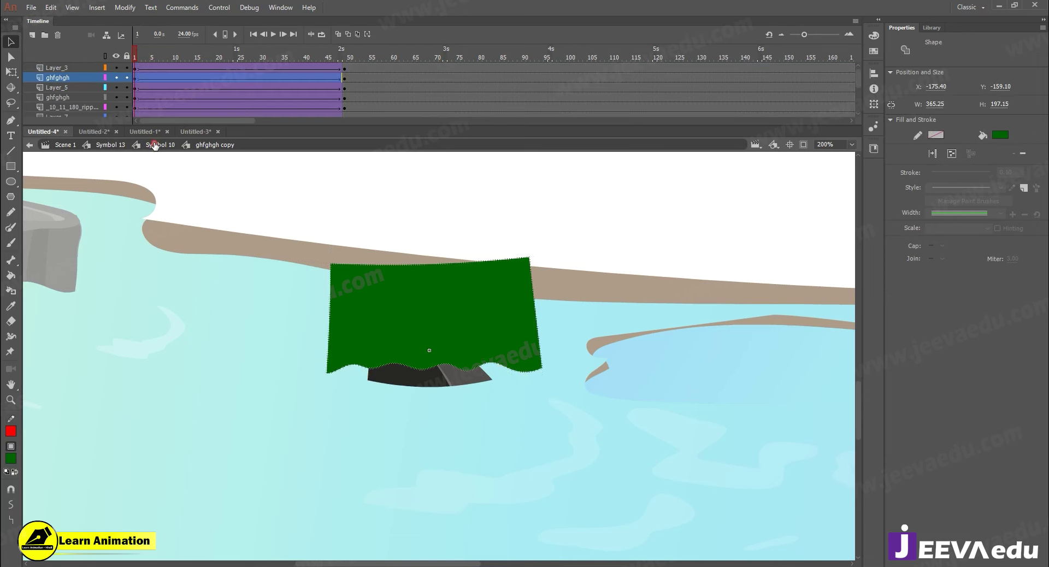
pyautogui.click(425, 321)
pyautogui.doubleClick(436, 347)
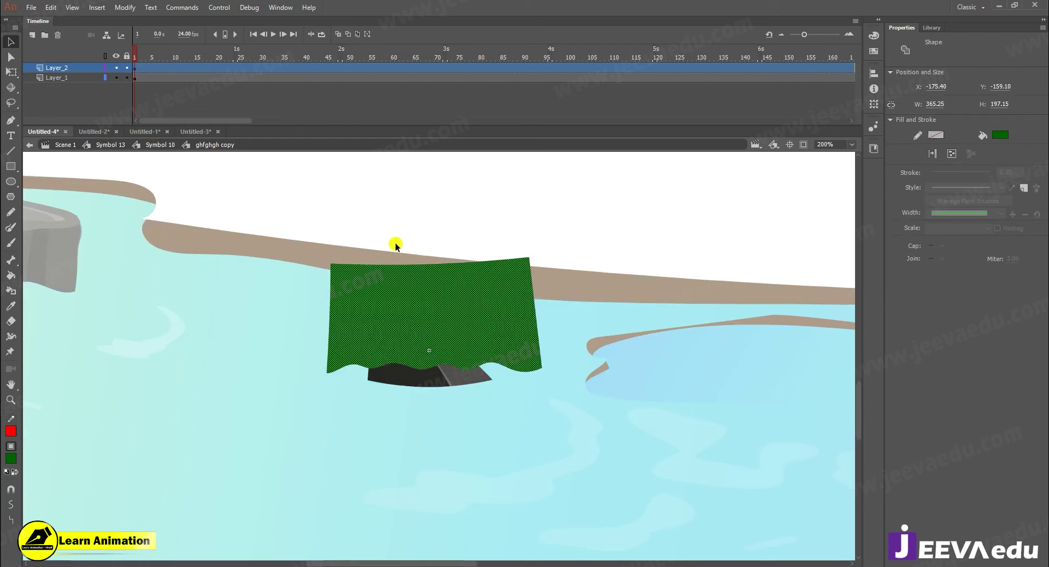
pyautogui.rightClick(64, 68)
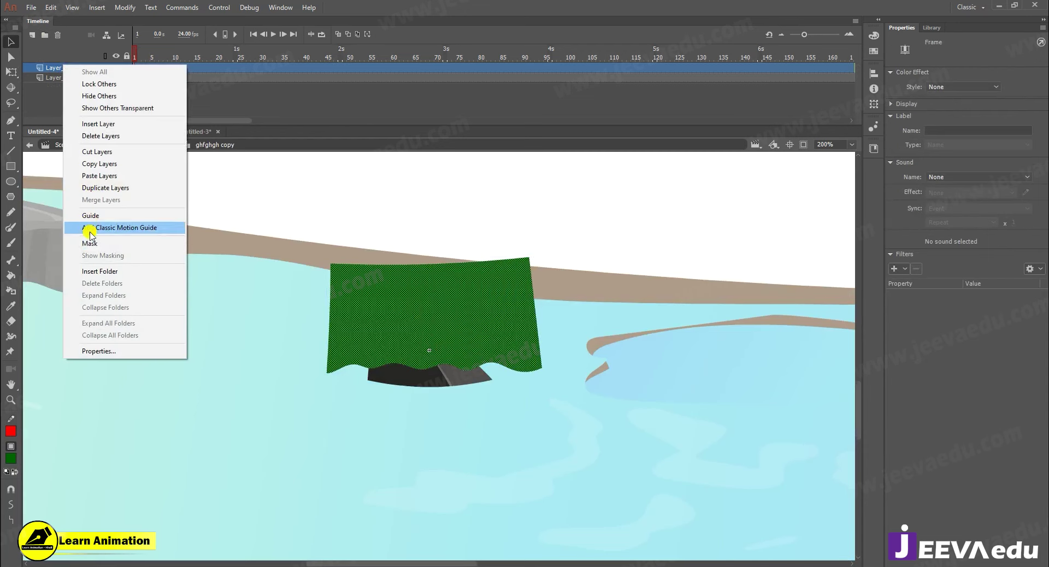
pyautogui.click(89, 229)
pyautogui.doubleClick(385, 176)
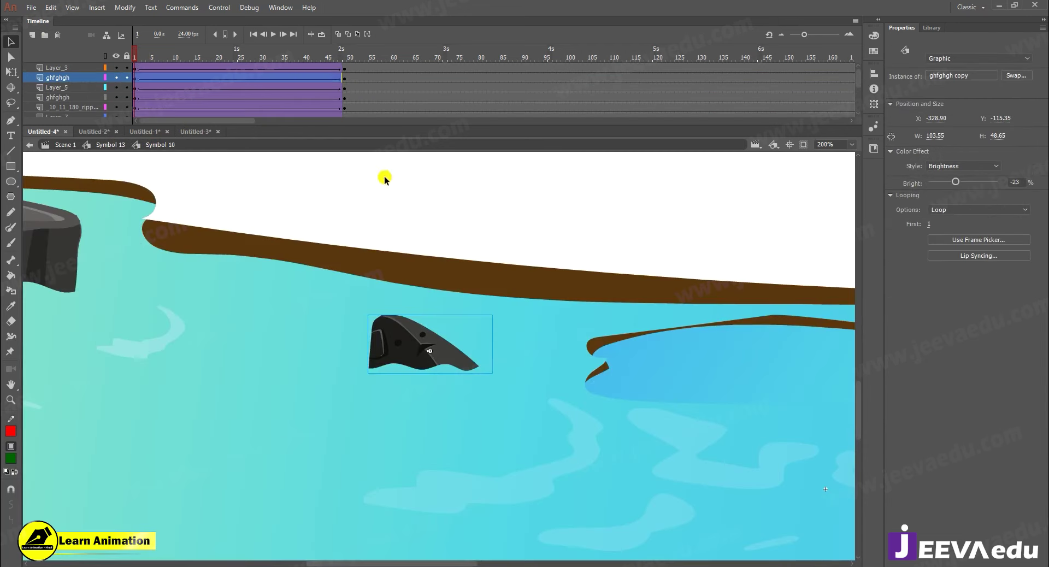
# - Open the small middle rock's symbol at its end frame, add a keyframe at frame 49 of its mask layer and create a shape tween
pyautogui.click(342, 77)
pyautogui.doubleClick(449, 365)
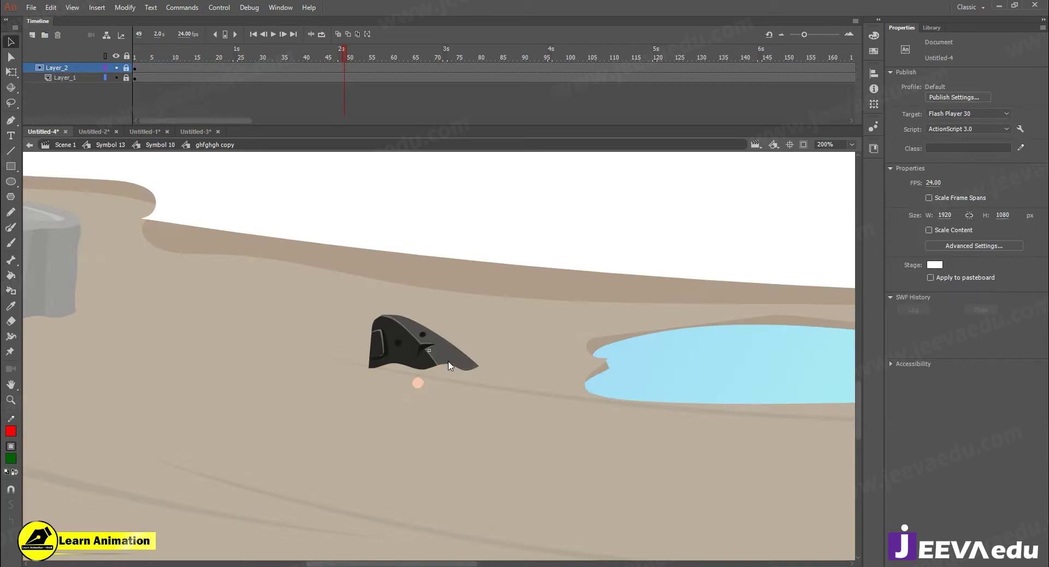
pyautogui.click(343, 68)
pyautogui.rightClick(322, 68)
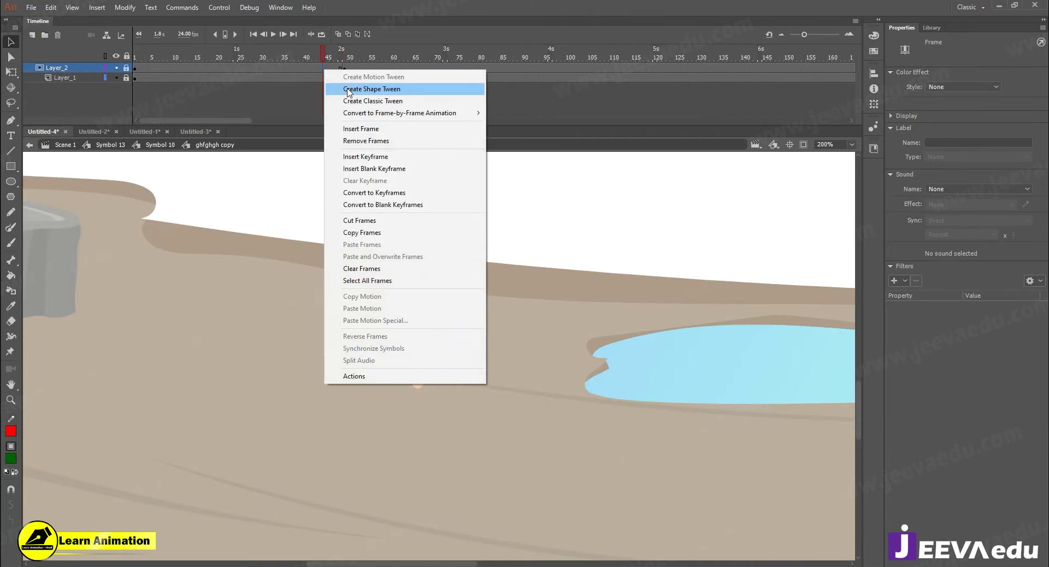
pyautogui.click(361, 87)
# - Show the mask layer as an outline, lower the mask shape at frame 49 below the rock's base, and return to Symbol 10
pyautogui.click(102, 70)
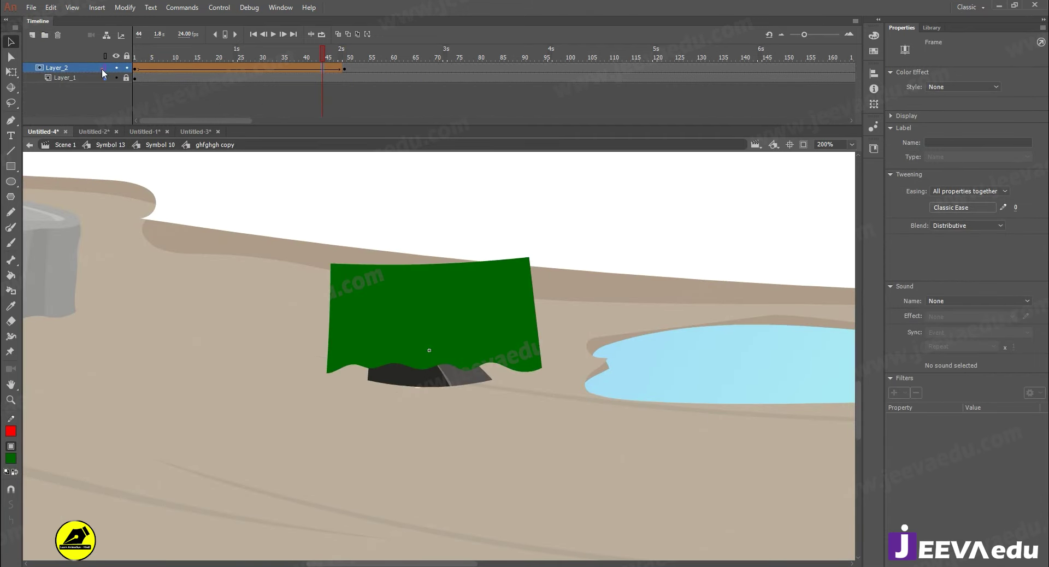
pyautogui.click(102, 68)
pyautogui.click(320, 68)
pyautogui.click(345, 69)
pyautogui.hotkey('shift', 'Down')
pyautogui.hotkey('shift', 'Down')
pyautogui.hotkey('shift', 'Down')
pyautogui.press('Up')
pyautogui.press('Up')
pyautogui.press('Up')
pyautogui.press('Up')
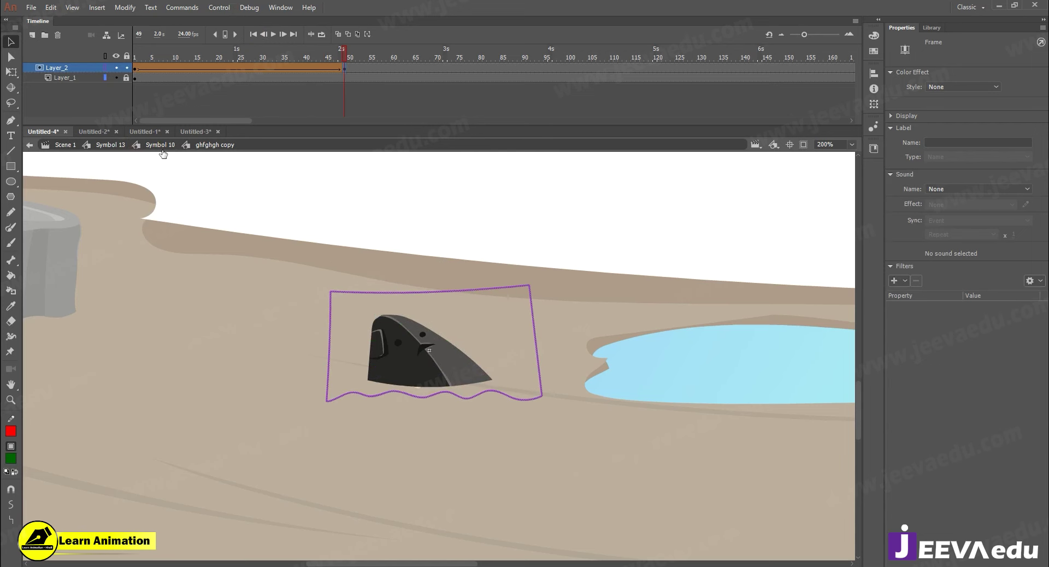
pyautogui.click(160, 145)
# - Return to Symbol 13 and play back the drying river from about frame 106 to check the rock masks
pyautogui.moveTo(305, 53); pyautogui.dragTo(343, 73)
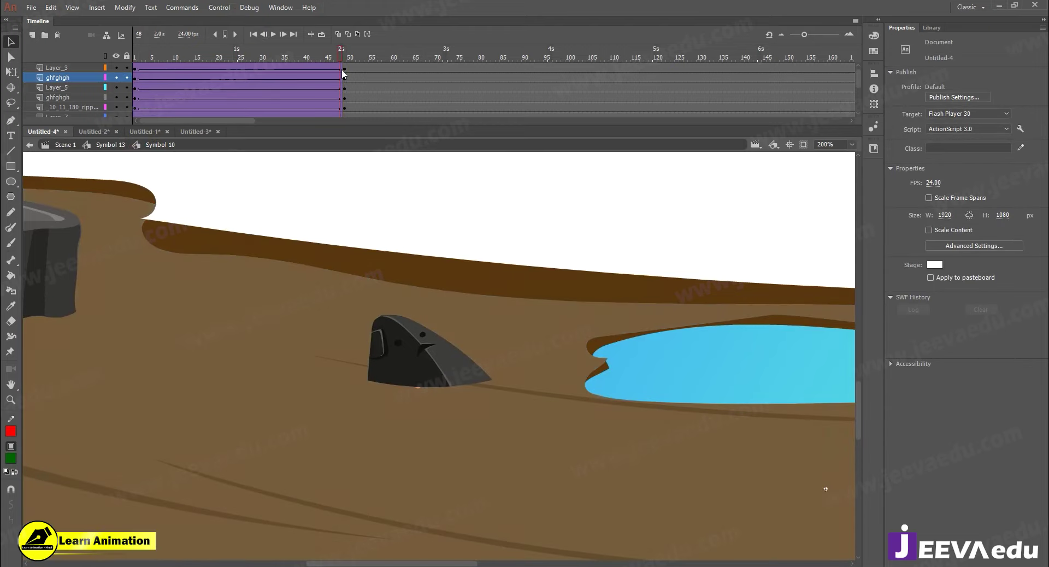
pyautogui.click(90, 150)
pyautogui.press('z')
pyautogui.keyDown('alt'); pyautogui.click(459, 391); pyautogui.keyUp('alt')
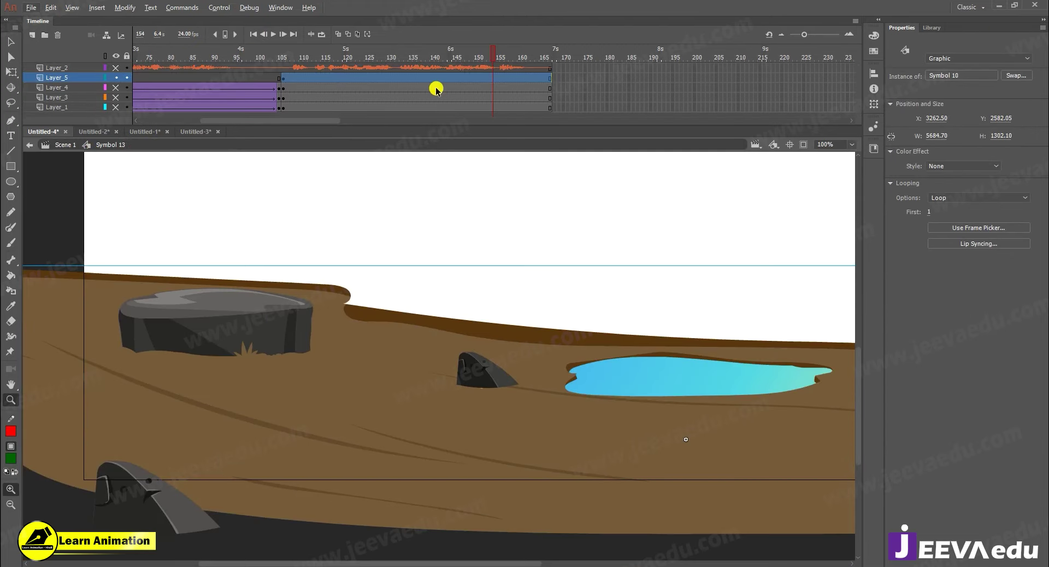
pyautogui.moveTo(472, 49); pyautogui.dragTo(261, 54)
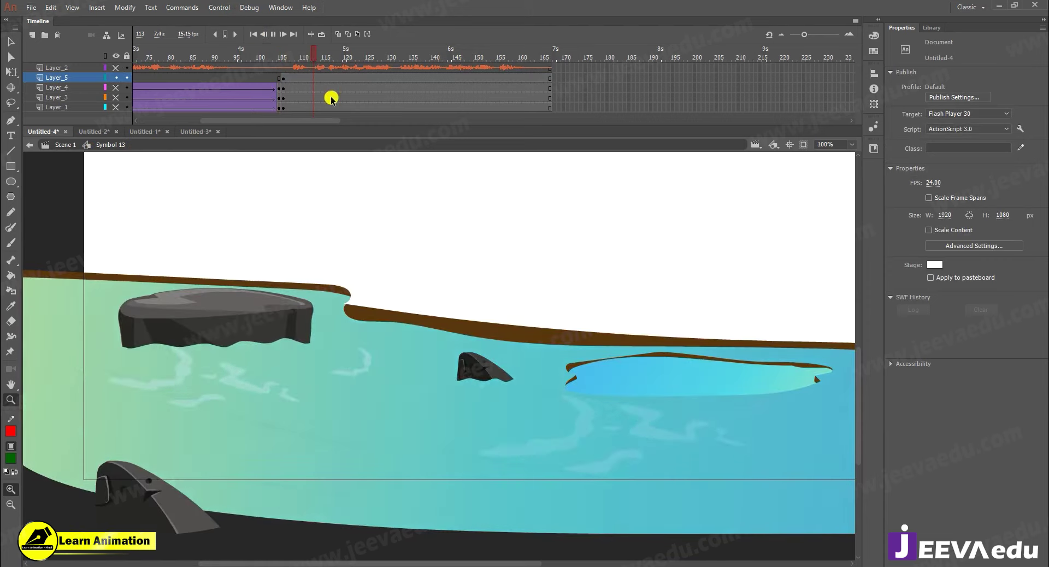
pyautogui.press('Return')
pyautogui.keyDown('alt'); pyautogui.click(438, 405); pyautogui.keyUp('alt')
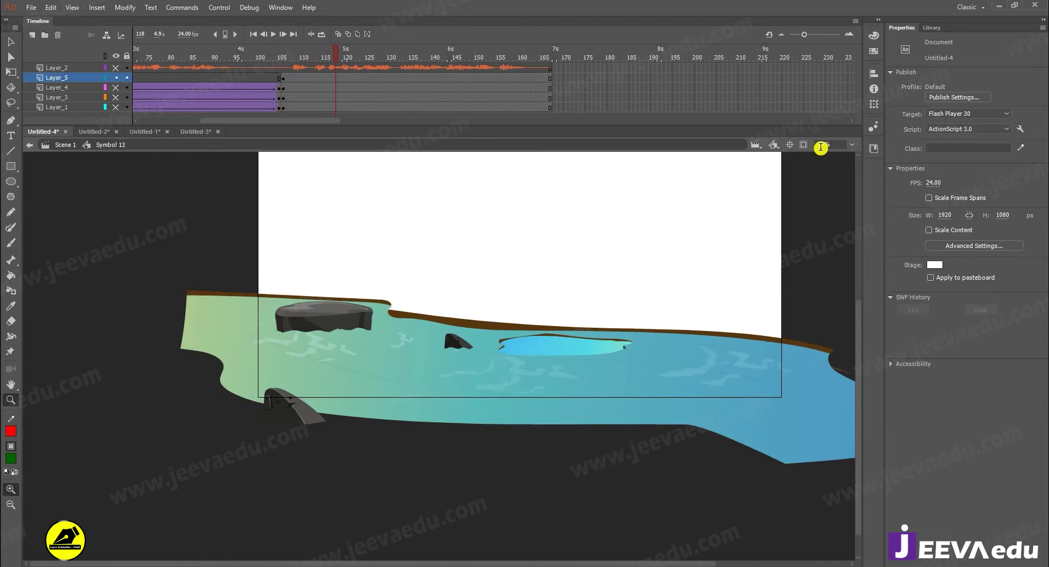
pyautogui.click(803, 145)
pyautogui.click(507, 309)
pyautogui.keyDown('alt'); pyautogui.click(508, 310); pyautogui.keyUp('alt')
pyautogui.moveTo(511, 321); pyautogui.dragTo(531, 306)
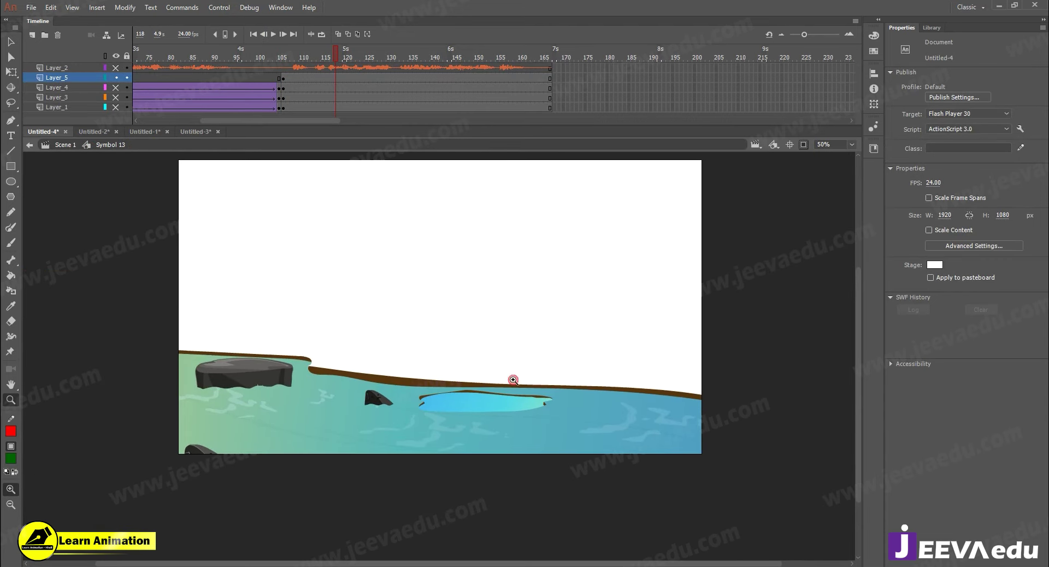
pyautogui.press('Return')
pyautogui.click(286, 68)
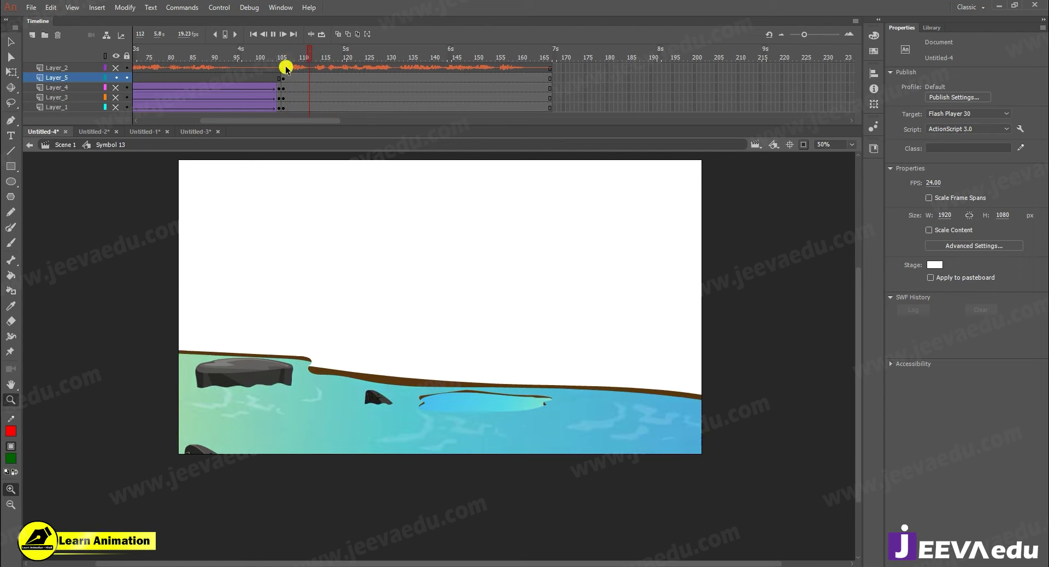
pyautogui.press('Return')
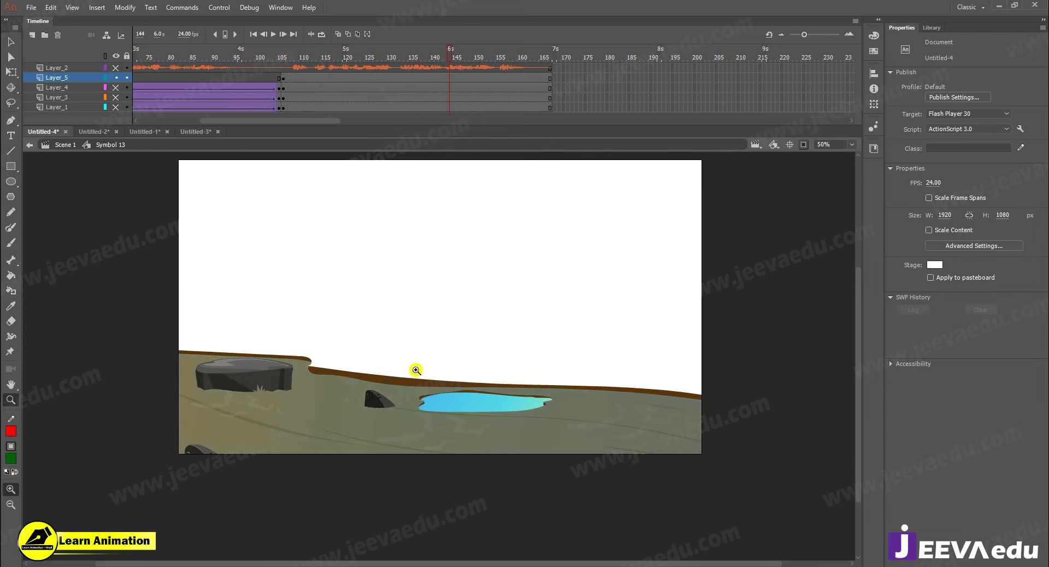
pyautogui.moveTo(411, 59); pyautogui.dragTo(314, 54)
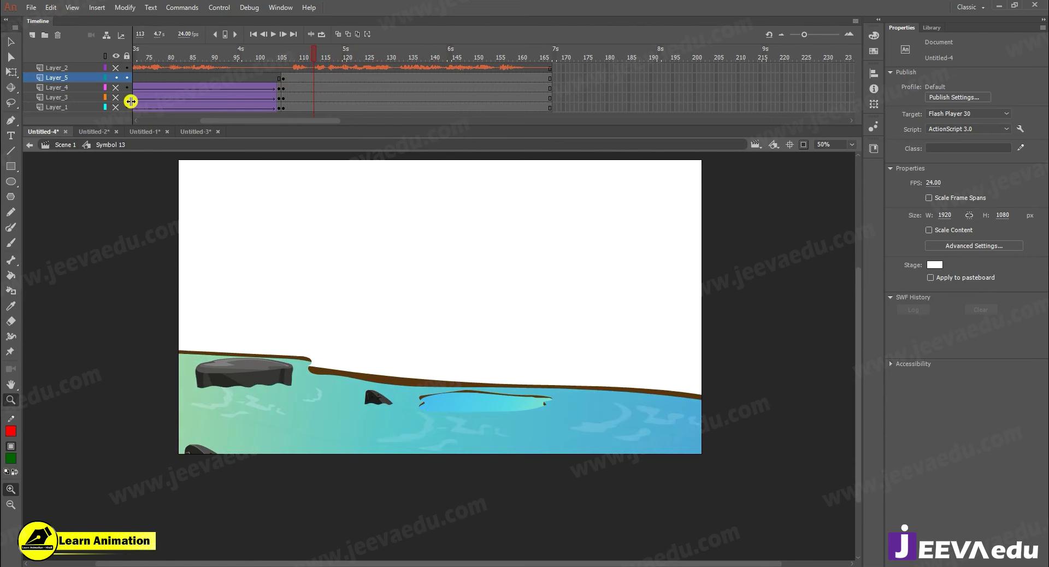
# - Show all hidden layers of Symbol 13 again and select the dry village background on Layer_3 at frame 106
pyautogui.keyDown('alt'); pyautogui.click(116, 69); pyautogui.keyUp('alt')
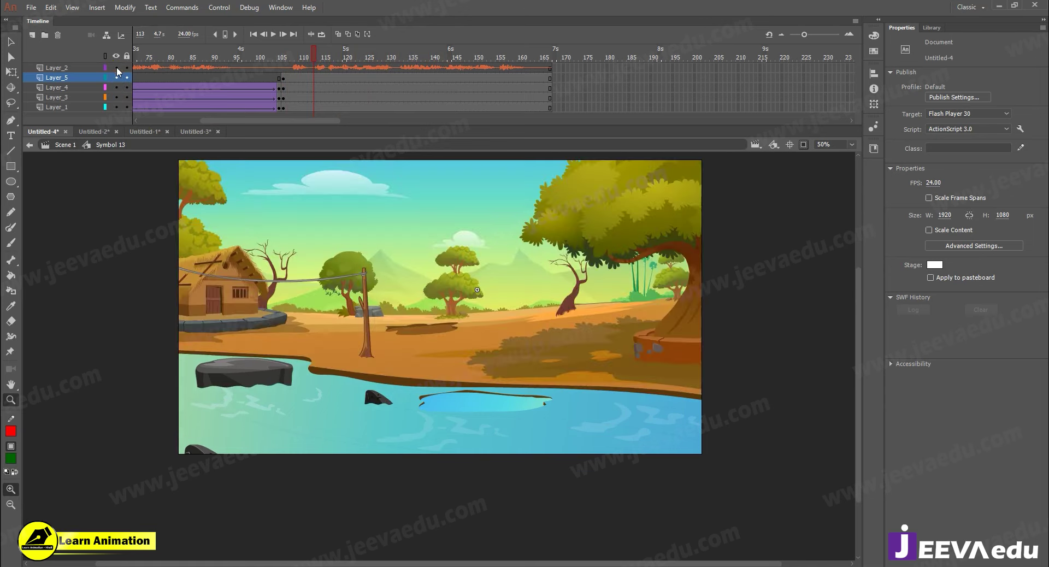
pyautogui.moveTo(327, 57); pyautogui.dragTo(282, 56)
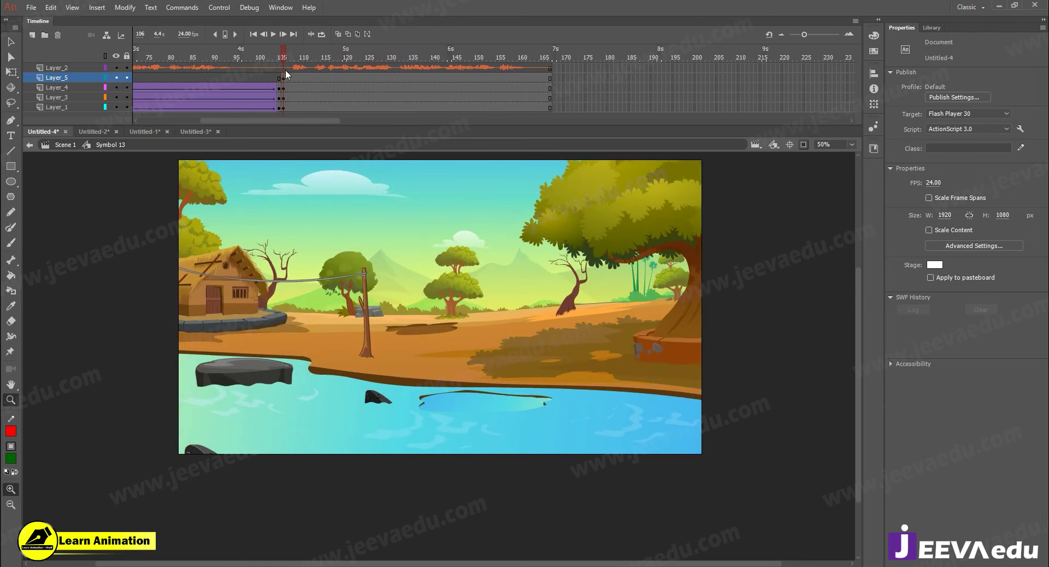
pyautogui.click(803, 145)
pyautogui.keyDown('alt'); pyautogui.click(469, 331); pyautogui.keyUp('alt')
pyautogui.press('v')
pyautogui.moveTo(492, 270); pyautogui.dragTo(496, 305)
pyautogui.click(497, 303)
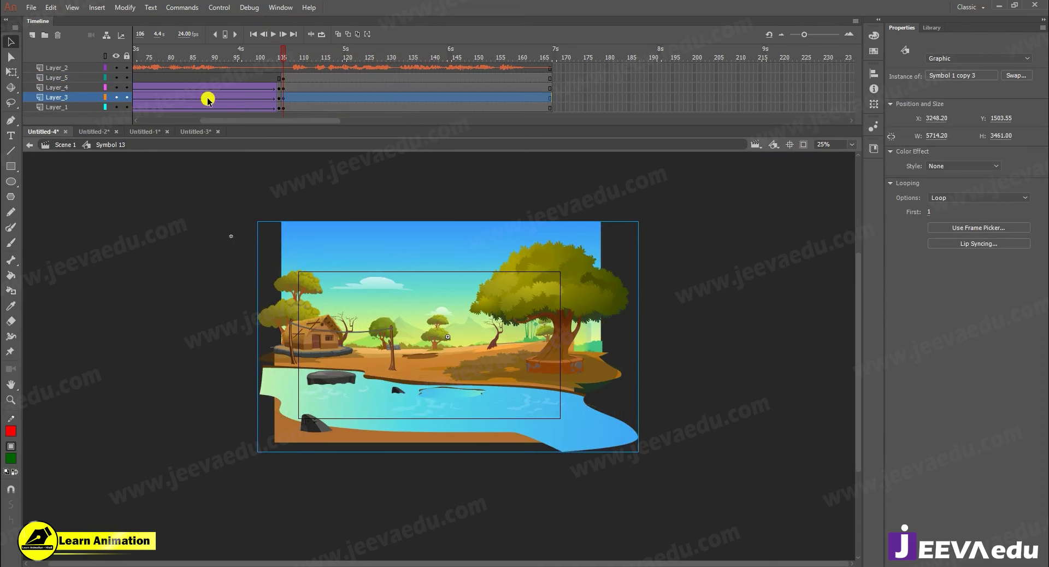
# - Hide Layer_3 temporarily, examine the green village background with the dried river at frame 146, and show the layer again
pyautogui.click(115, 97)
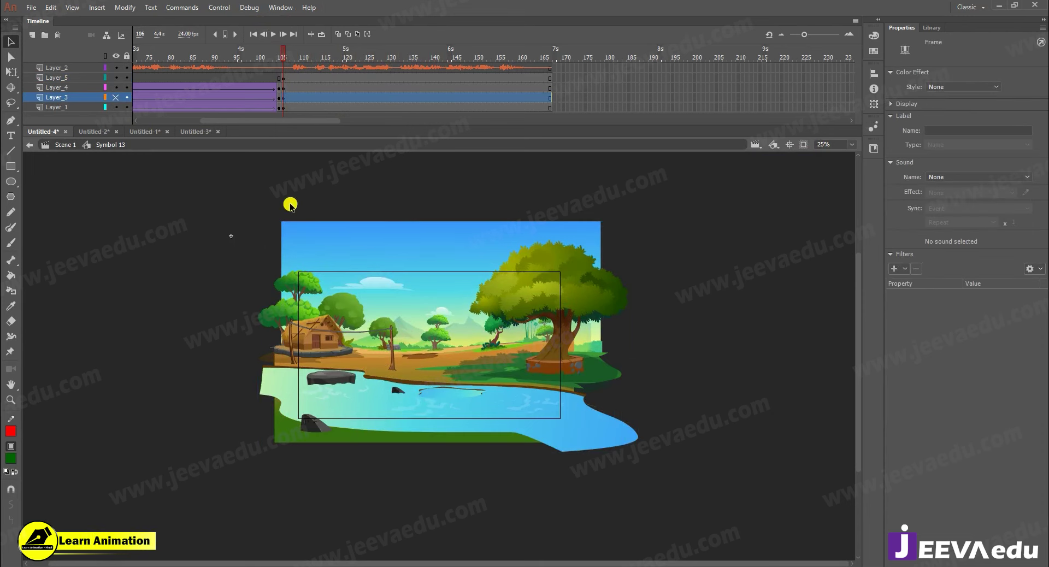
pyautogui.click(803, 144)
pyautogui.press('z')
pyautogui.click(456, 366)
pyautogui.moveTo(297, 58)
pyautogui.mouseDown()
pyautogui.moveTo(527, 86)
pyautogui.moveTo(386, 98)
pyautogui.moveTo(460, 93)
pyautogui.mouseUp()
pyautogui.keyDown('alt'); pyautogui.click(481, 315); pyautogui.keyUp('alt')
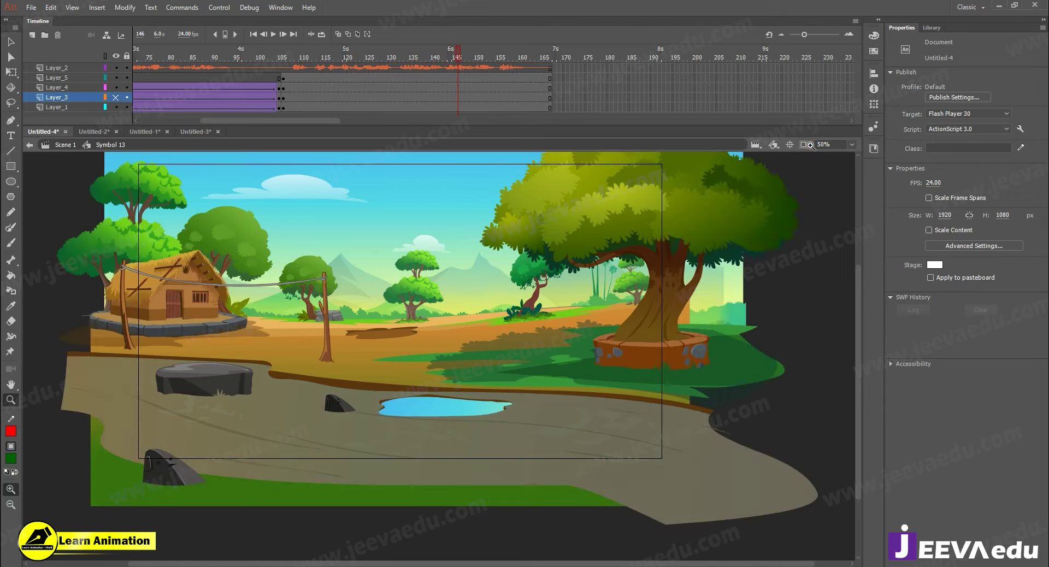
pyautogui.press('v')
pyautogui.click(481, 316)
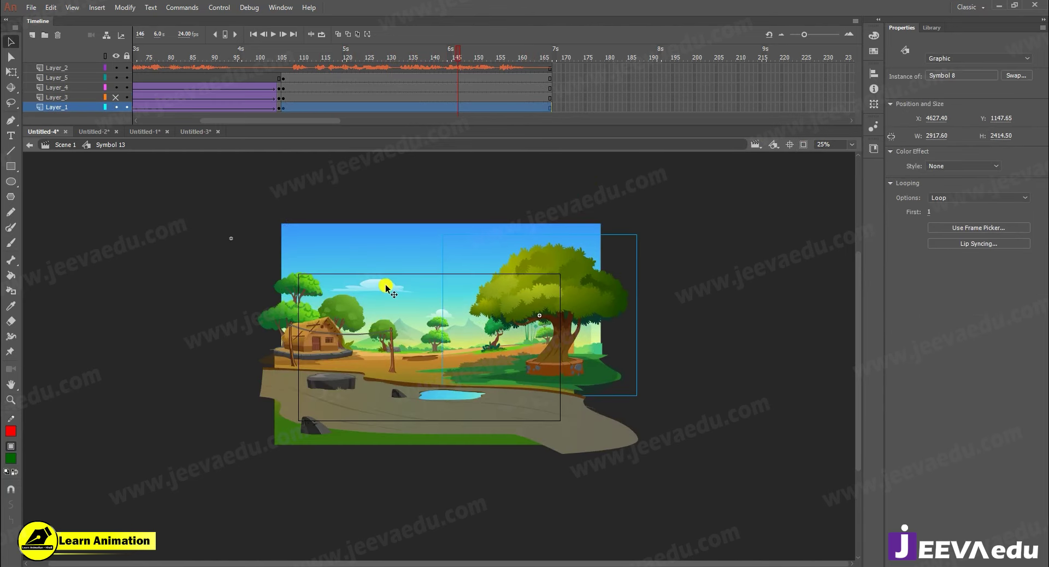
pyautogui.click(116, 97)
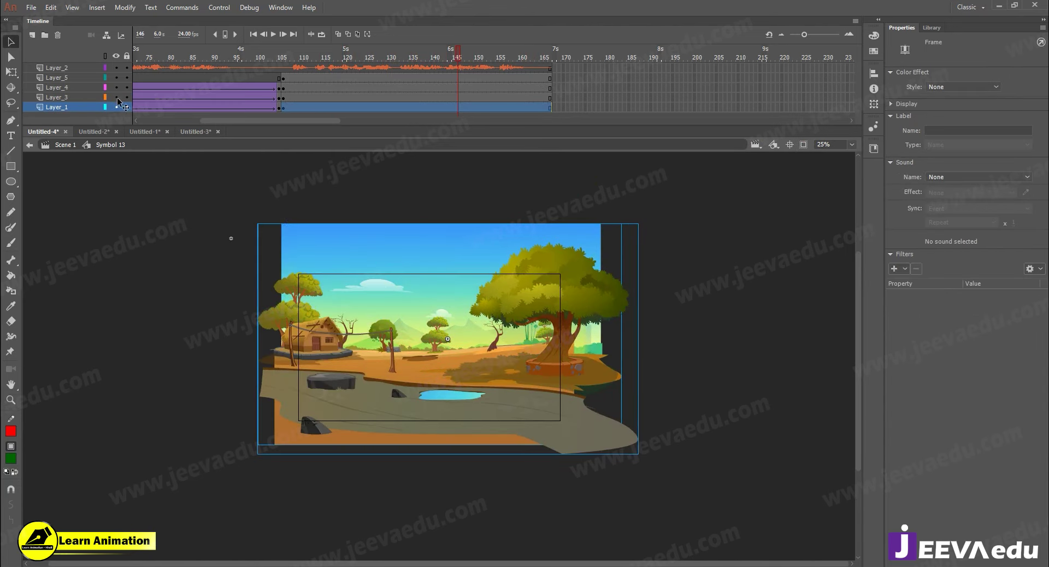
pyautogui.moveTo(429, 304); pyautogui.dragTo(202, 374)
pyautogui.hotkey('ctrl', 'z')
pyautogui.hotkey('ctrl', 'z')
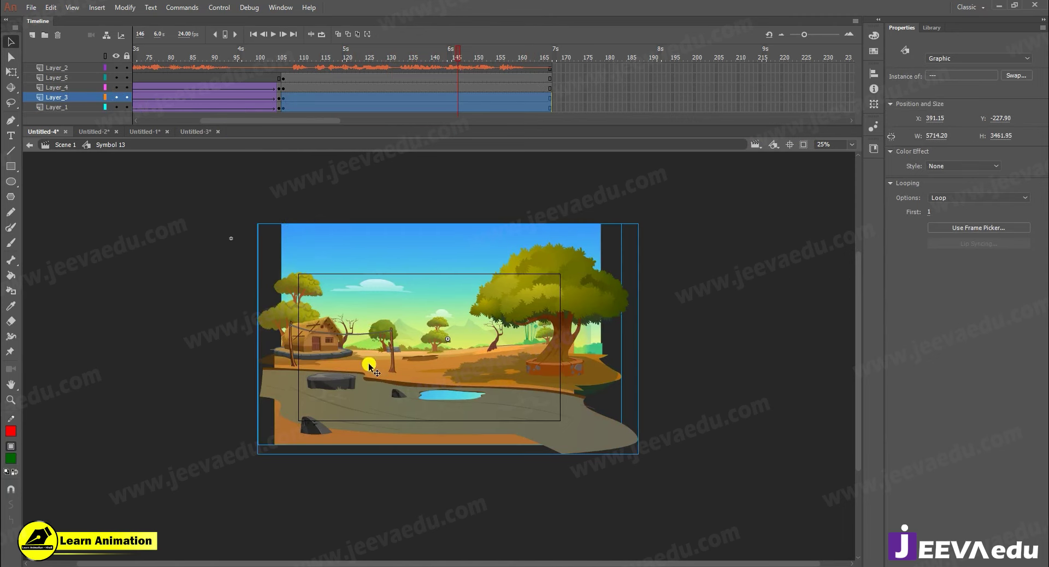
pyautogui.click(107, 259)
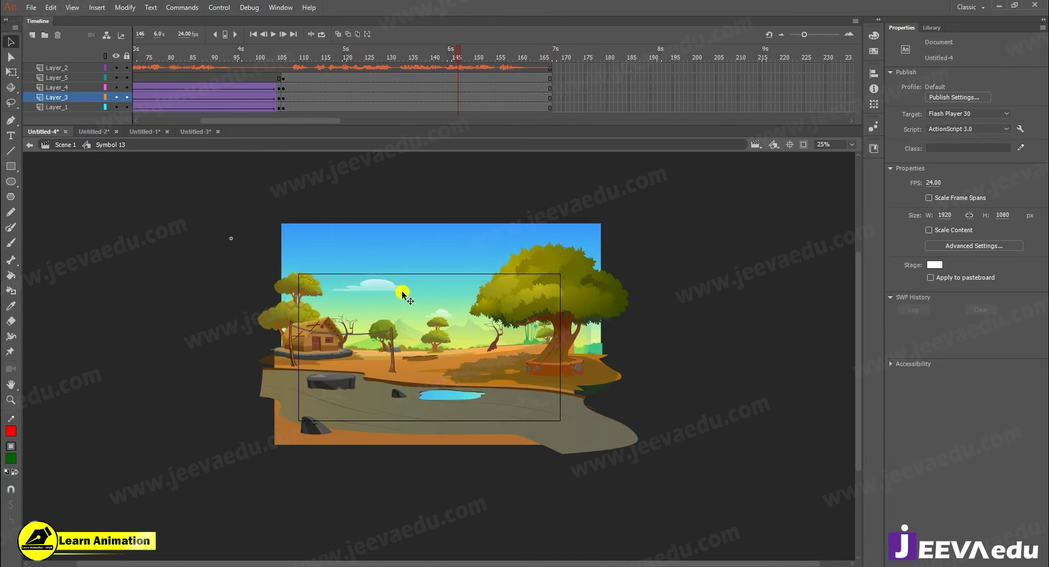
pyautogui.click(401, 295)
pyautogui.moveTo(257, 305); pyautogui.dragTo(243, 303)
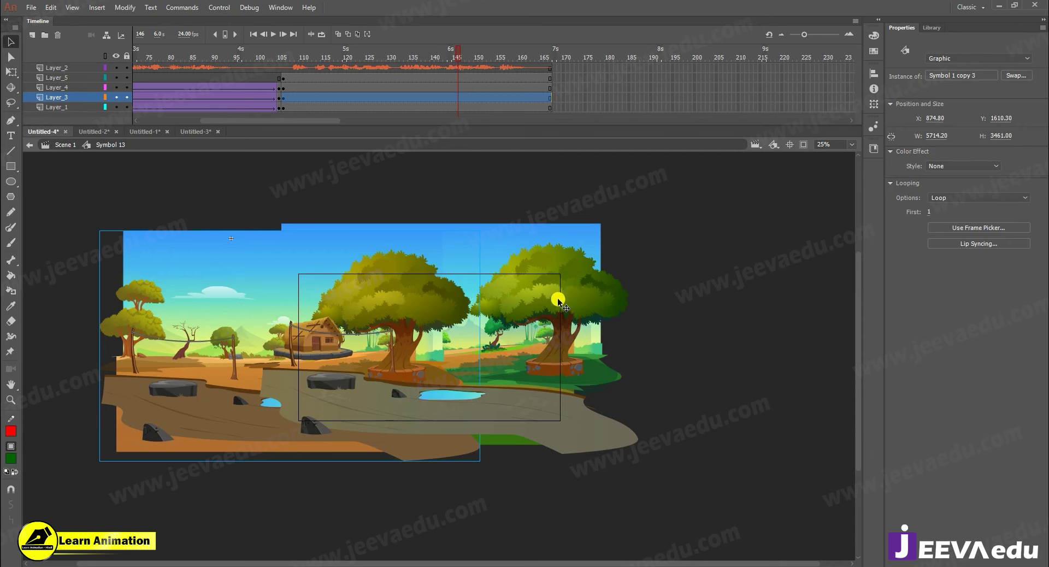
pyautogui.hotkey('ctrl', 'z')
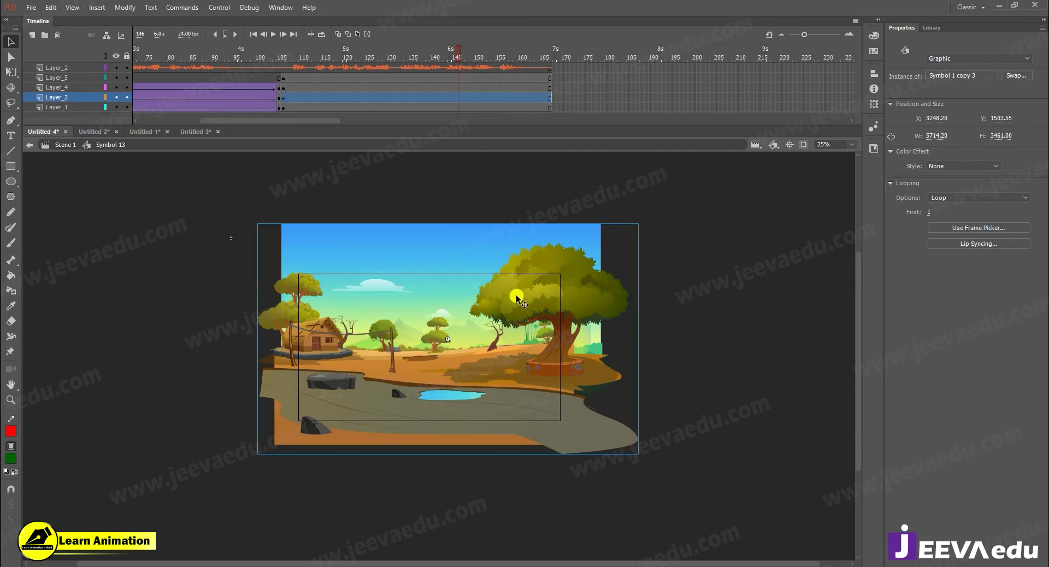
# - Open the dry background's symbol, Symbol 1 copy 3, and check the large tree's tint and the colour effect styles
pyautogui.doubleClick(438, 304)
pyautogui.click(519, 309)
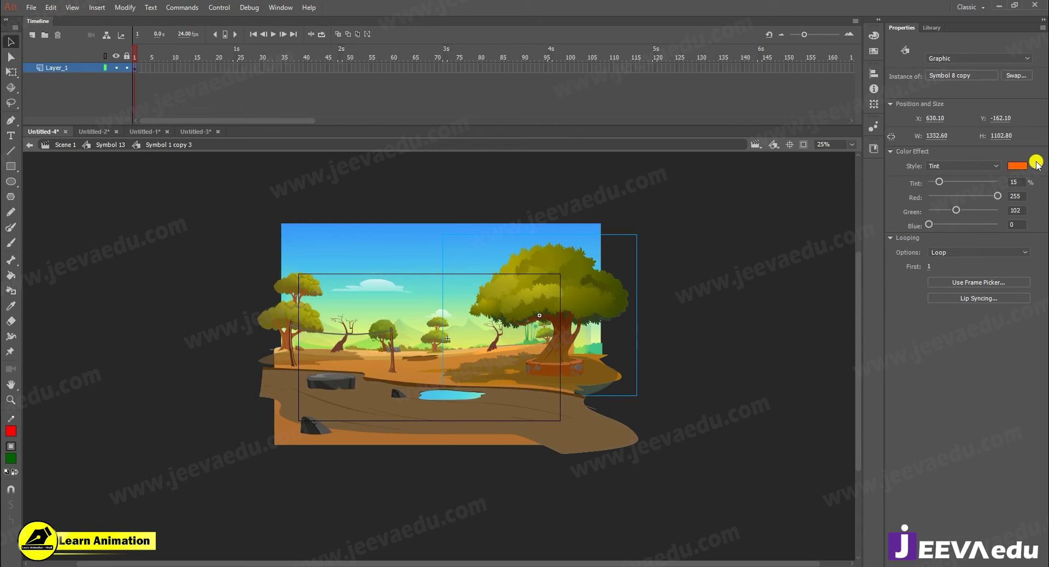
pyautogui.click(980, 166)
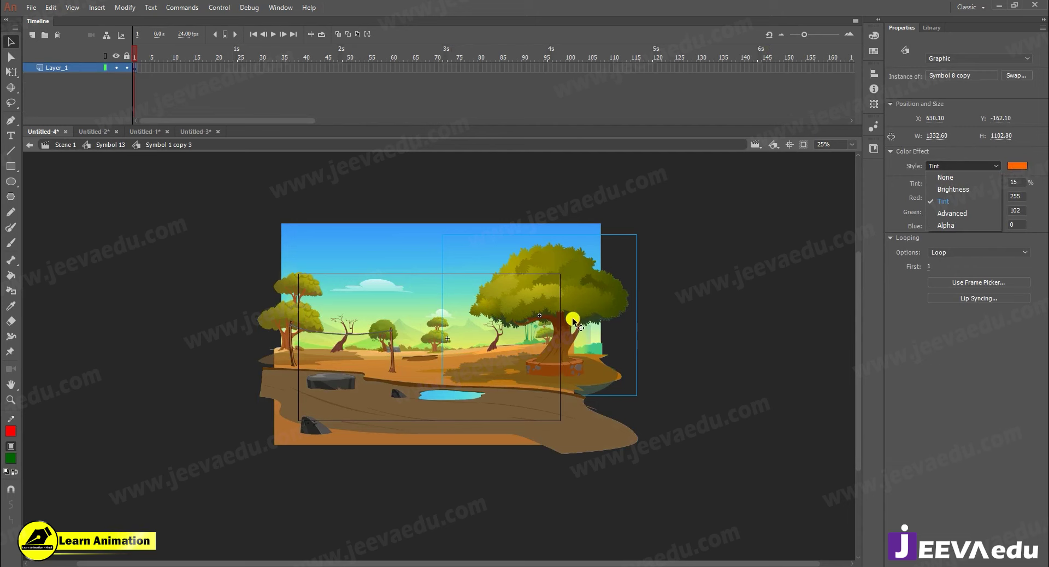
pyautogui.click(338, 351)
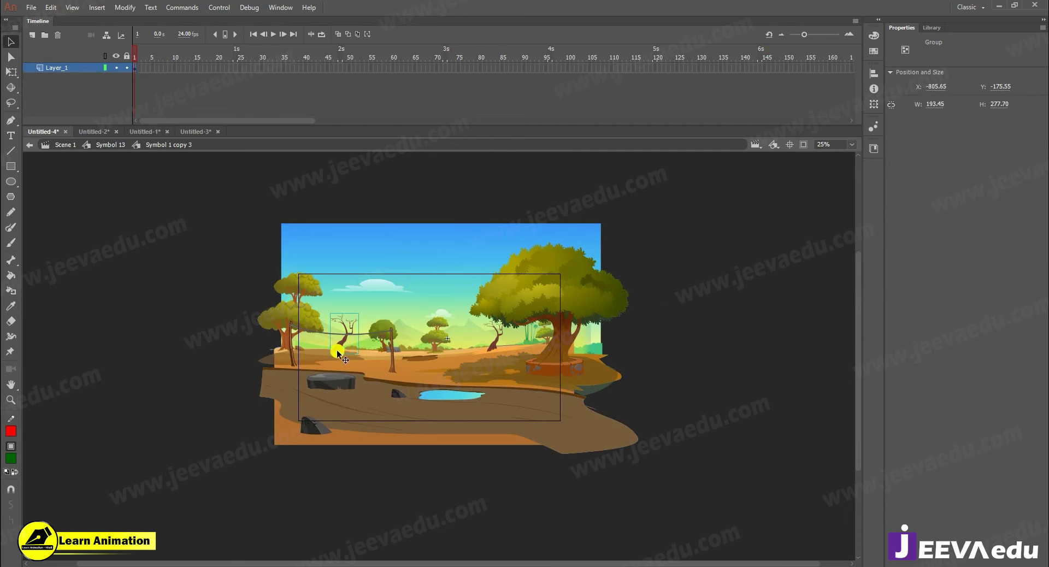
pyautogui.moveTo(181, 206); pyautogui.dragTo(695, 499)
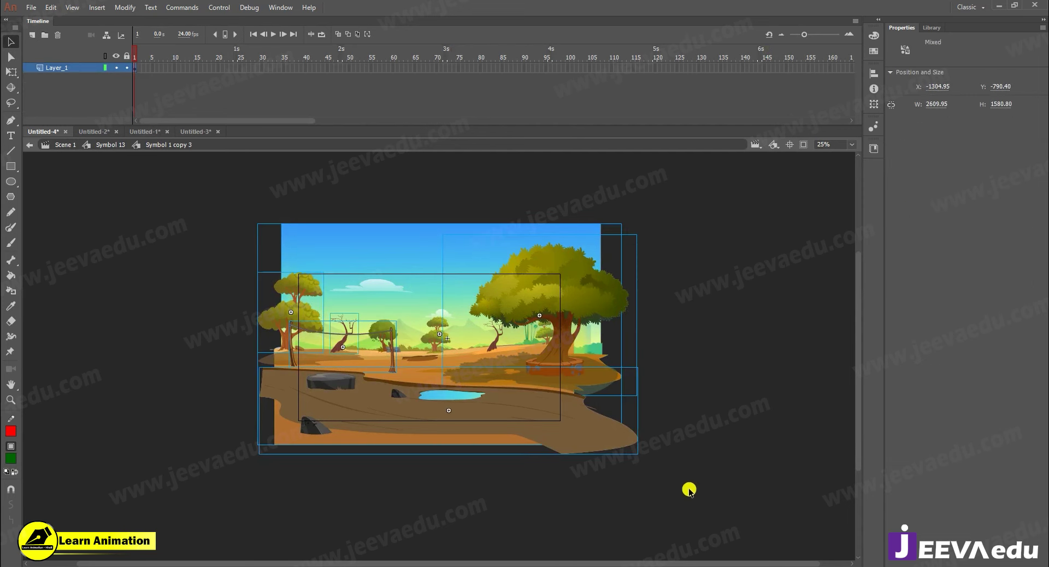
pyautogui.click(545, 470)
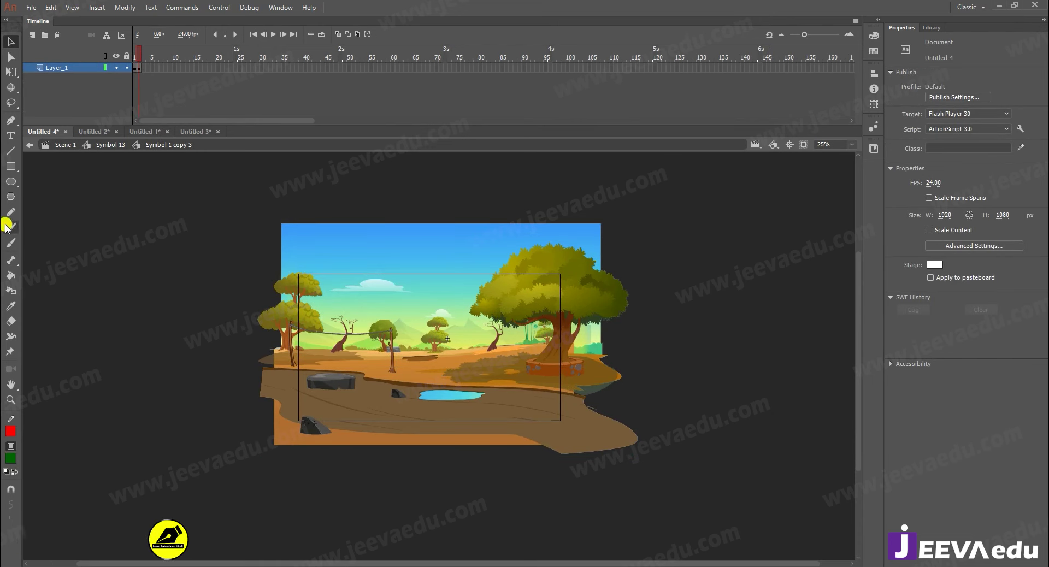
pyautogui.click(401, 314)
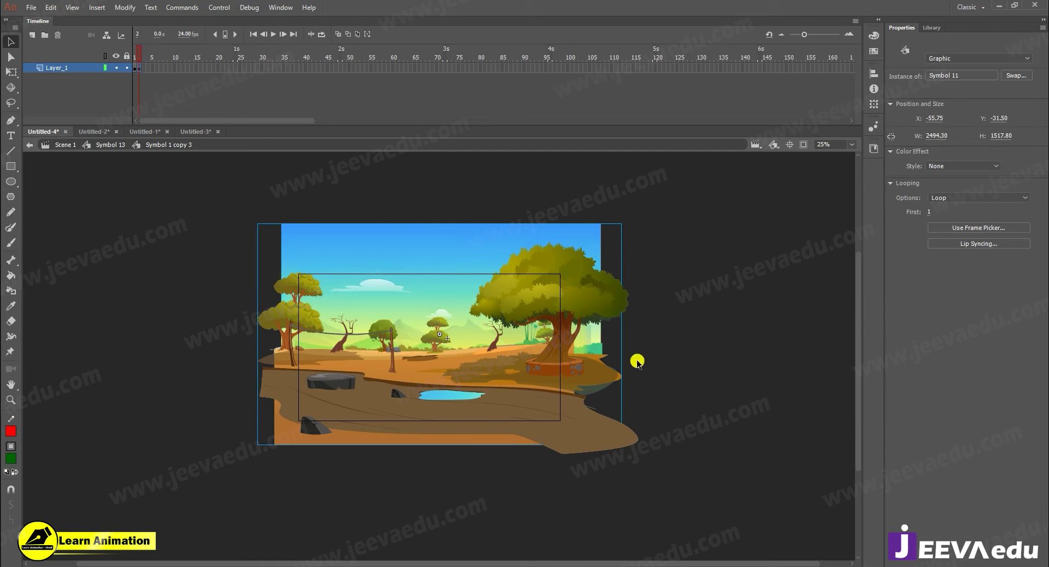
pyautogui.click(517, 372)
pyautogui.click(214, 191)
pyautogui.hotkey('ctrl', 'z')
pyautogui.hotkey('ctrl', 'z')
pyautogui.hotkey('ctrl', 'z')
pyautogui.hotkey('ctrl', 'z')
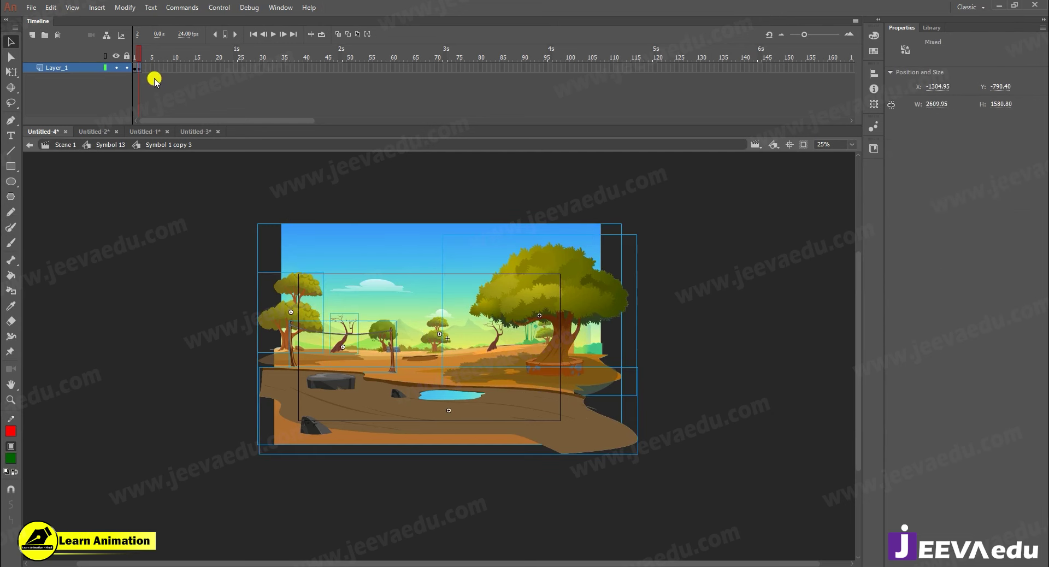
# - Select all the dry background artwork in Symbol 1 copy 3 and start converting it to a graphic symbol
pyautogui.moveTo(203, 208); pyautogui.dragTo(683, 514)
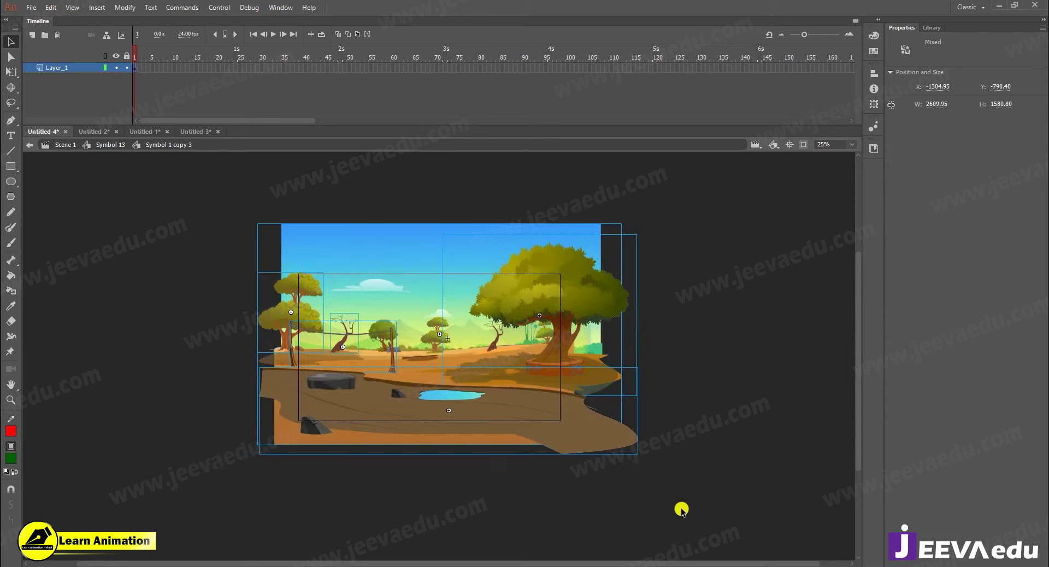
pyautogui.press('F8')
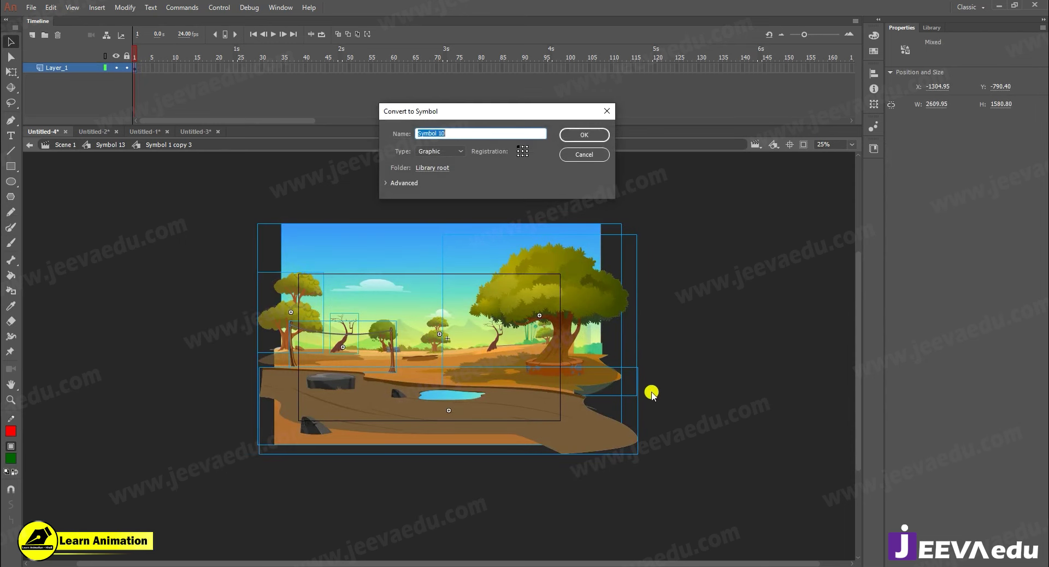
# - Convert the selected dry-land background artwork into the graphic symbol Symbol 10 and check it on Symbol 13's timeline
pyautogui.click(582, 133)
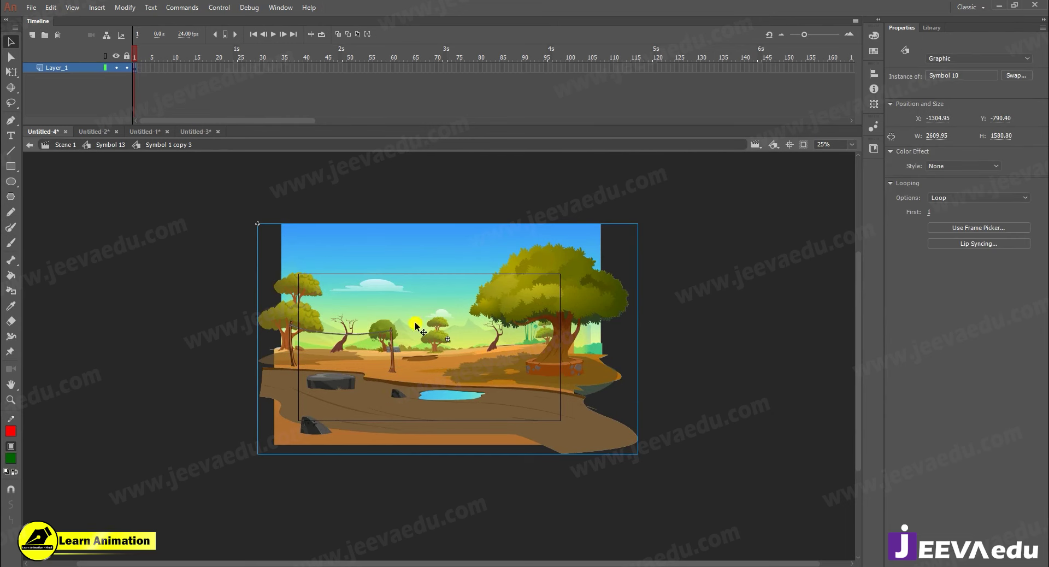
pyautogui.moveTo(268, 67); pyautogui.dragTo(423, 68)
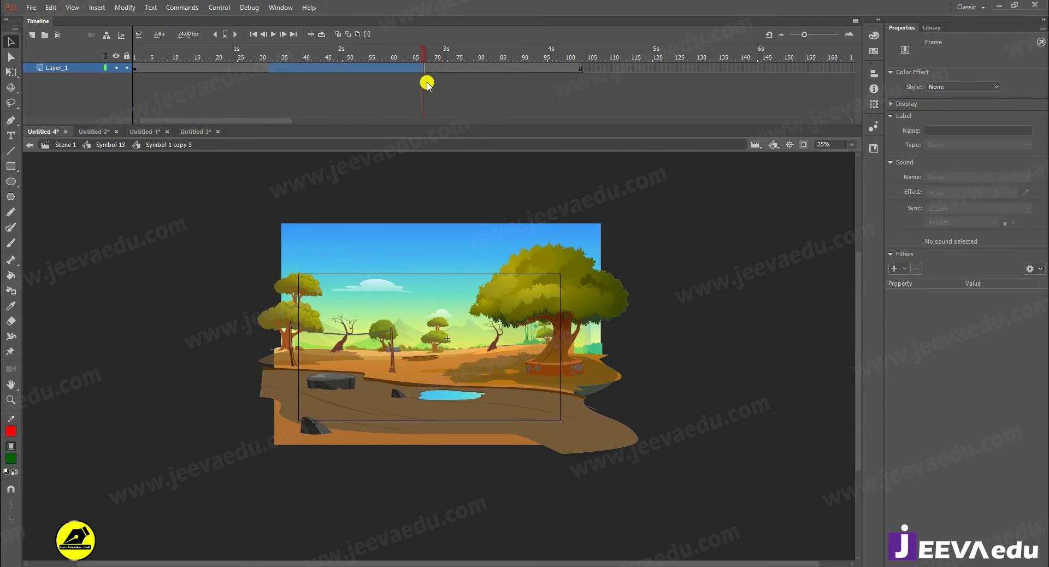
pyautogui.click(109, 144)
pyautogui.moveTo(366, 67); pyautogui.dragTo(490, 86)
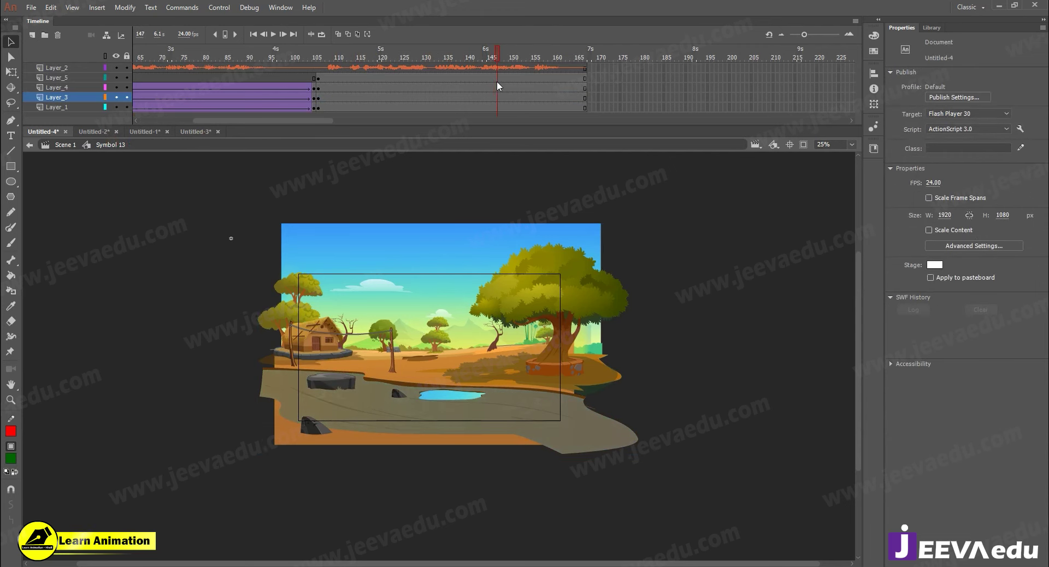
# - Add a keyframe at frame 43 inside Symbol 1 copy 3 and create a classic tween leading to it
pyautogui.doubleClick(490, 369)
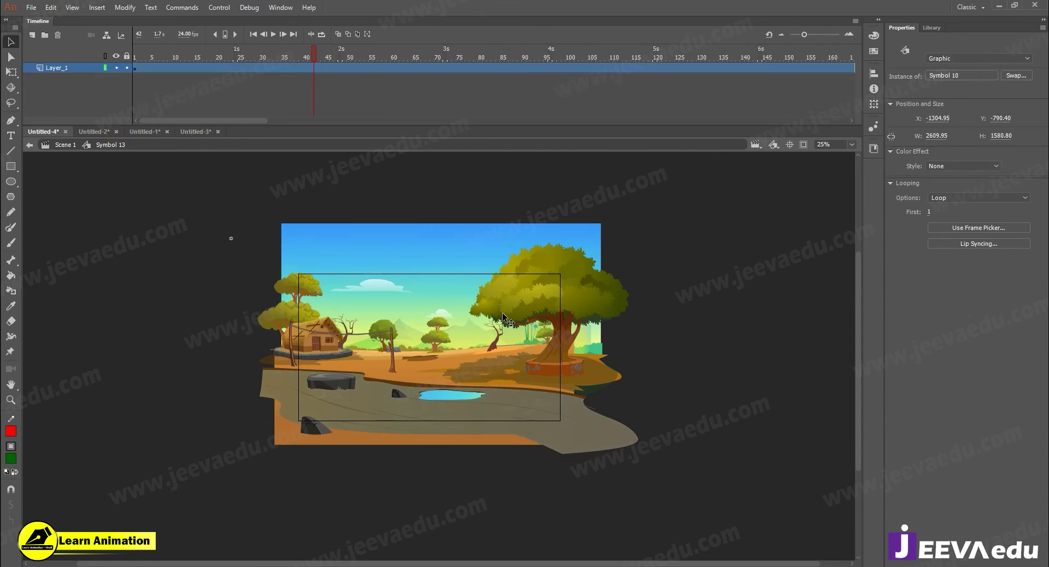
pyautogui.moveTo(307, 82); pyautogui.dragTo(316, 69)
pyautogui.click(300, 68)
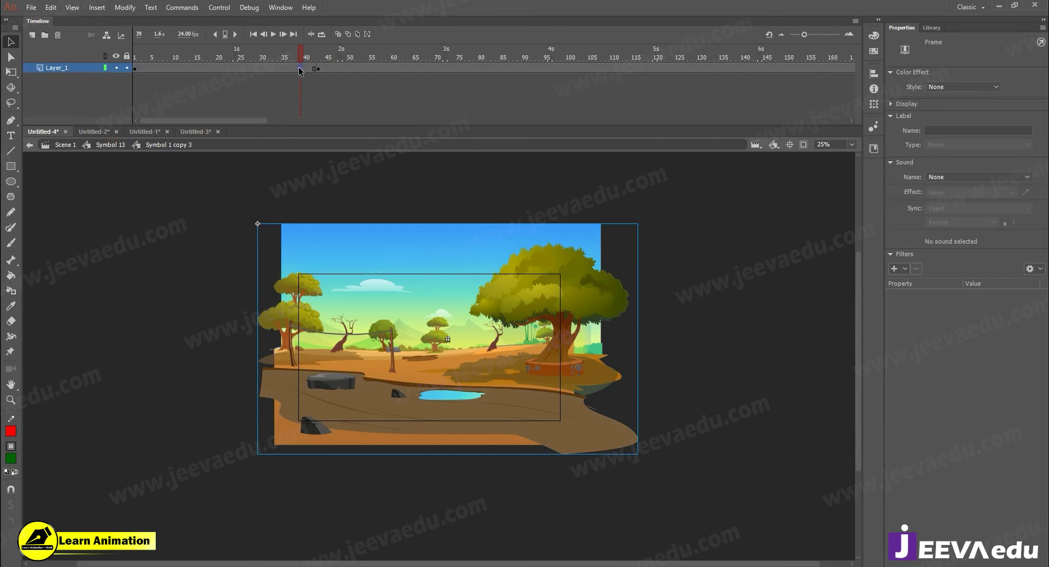
pyautogui.rightClick(300, 68)
pyautogui.click(352, 101)
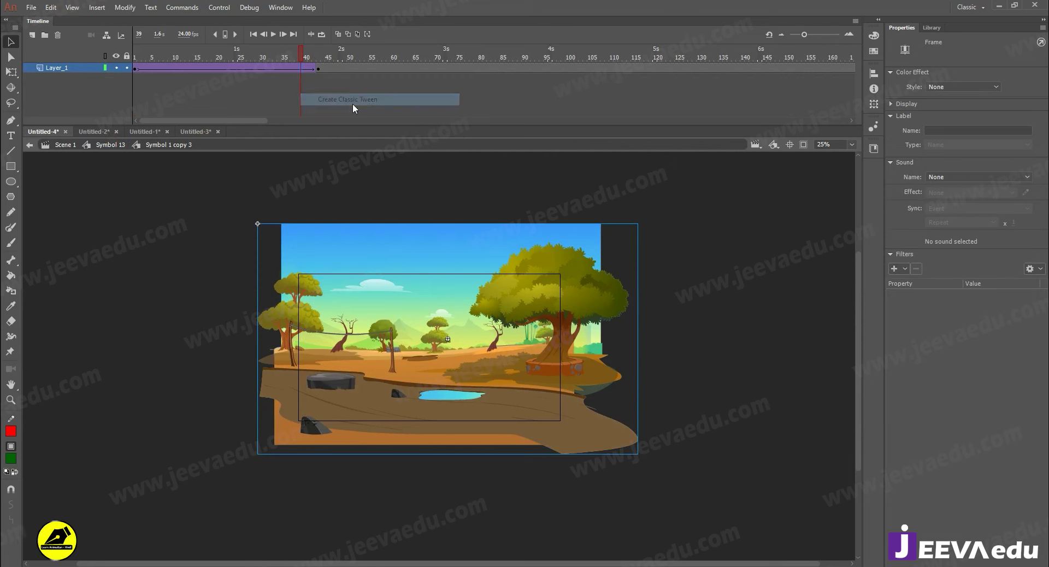
# - Make the Symbol 10 instance fully transparent at frame 1 with an Alpha color effect
pyautogui.click(133, 68)
pyautogui.click(939, 166)
pyautogui.click(946, 225)
pyautogui.moveTo(929, 182); pyautogui.dragTo(856, 182)
# - Examine the green-to-dry landscape fade on Symbol 13's timeline after frame 106, looking closely at the large tree
pyautogui.doubleClick(104, 229)
pyautogui.moveTo(159, 98); pyautogui.dragTo(530, 89)
pyautogui.press('z')
pyautogui.click(493, 318)
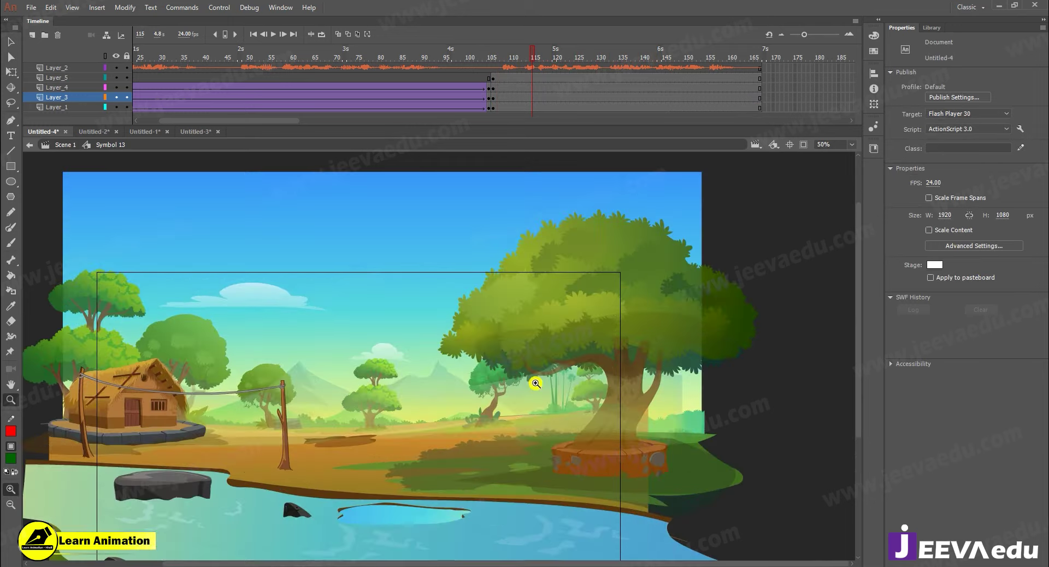
pyautogui.press('v')
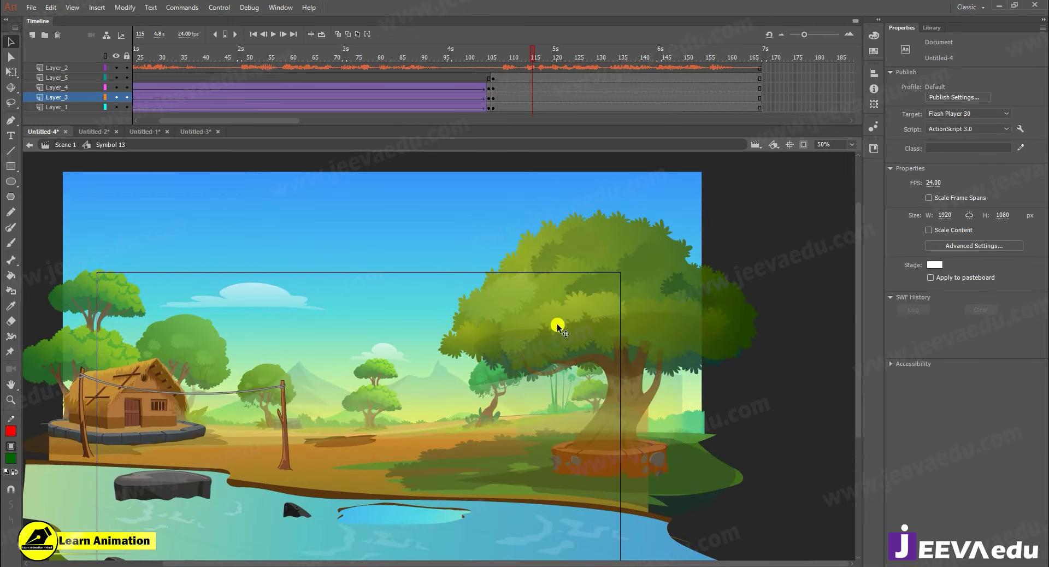
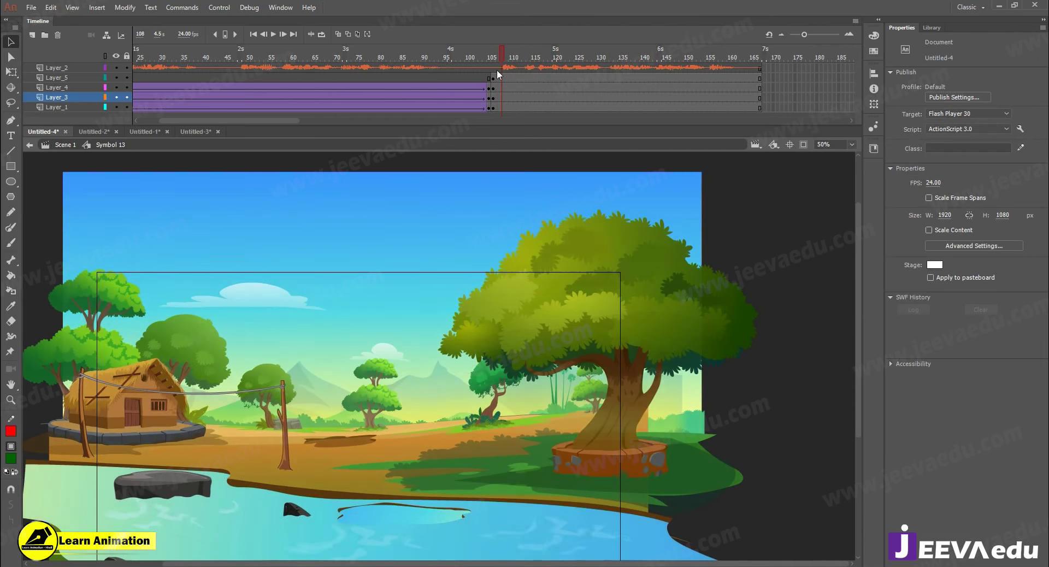
pyautogui.hotkey('ctrl', '-')
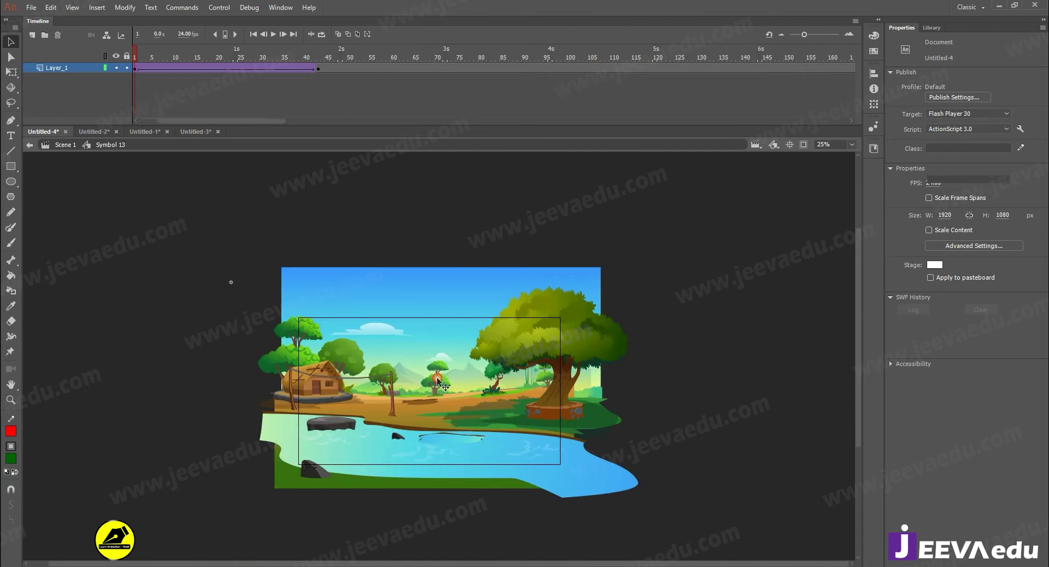
# - Remove the classic tween and the frame 43 keyframe inside Symbol 1 copy 3, leaving opaque Symbol 10 at frame 1
pyautogui.doubleClick(437, 377)
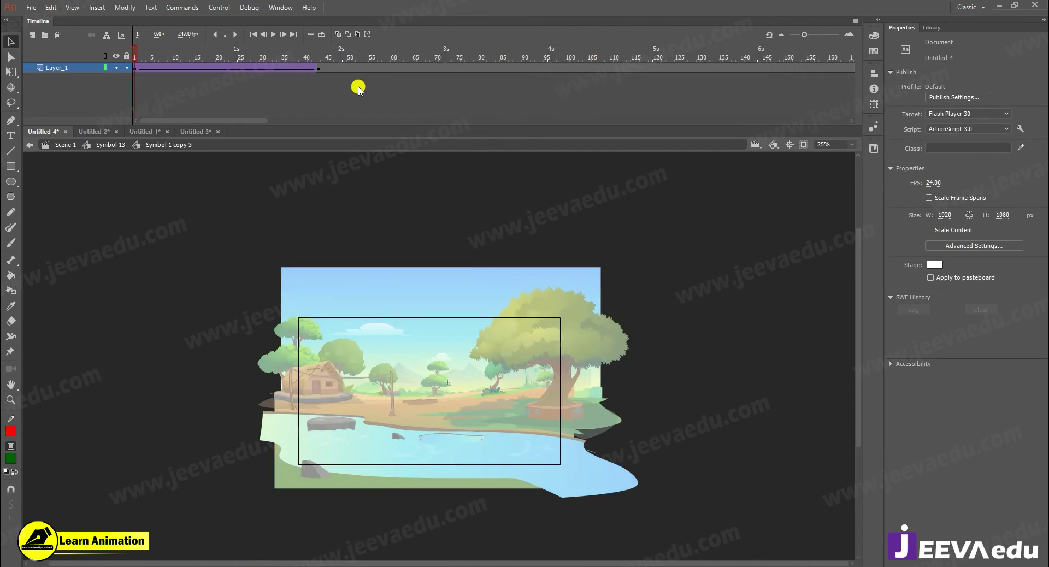
pyautogui.rightClick(163, 60)
pyautogui.click(181, 97)
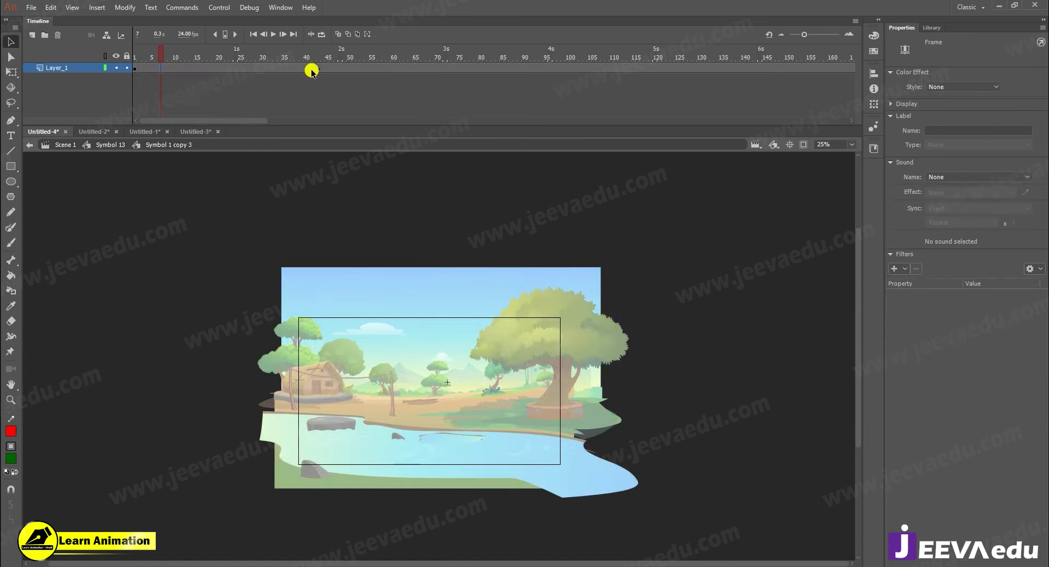
pyautogui.click(320, 68)
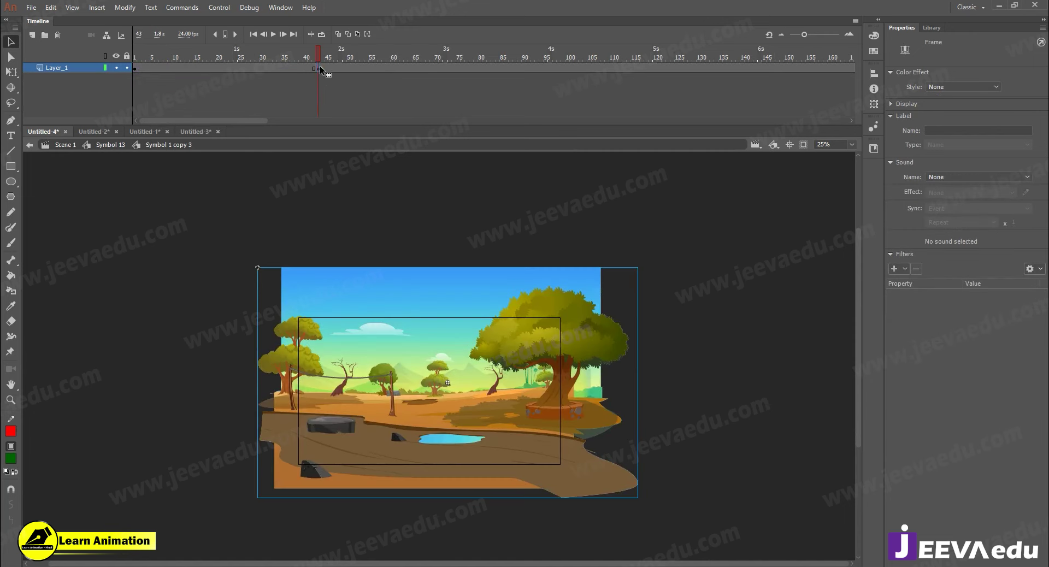
pyautogui.click(136, 70)
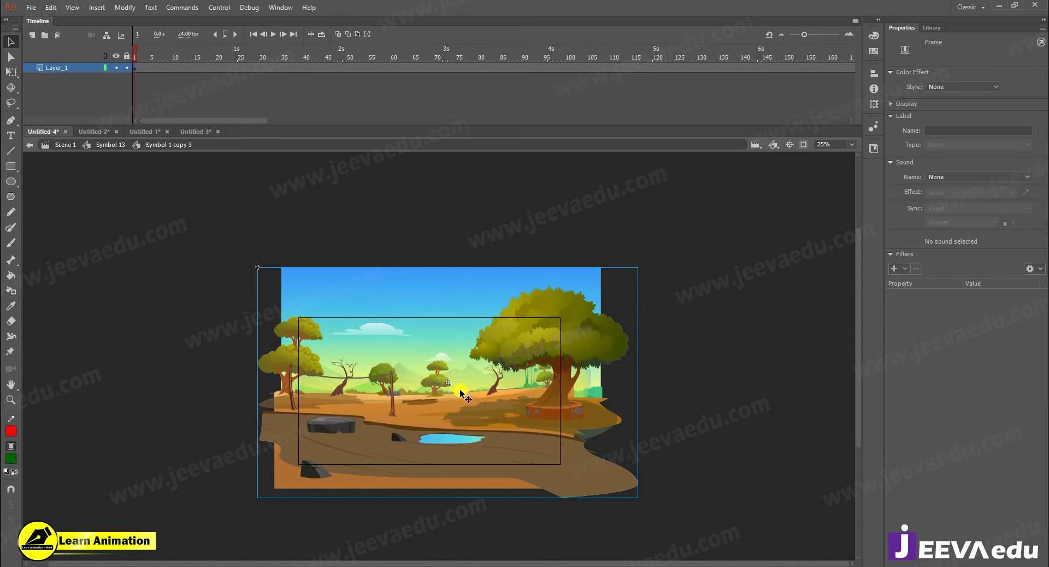
# - Open the large tree nested in Symbol 10, try moving its group upward, undo the move, and return to Symbol 13
pyautogui.click(516, 362)
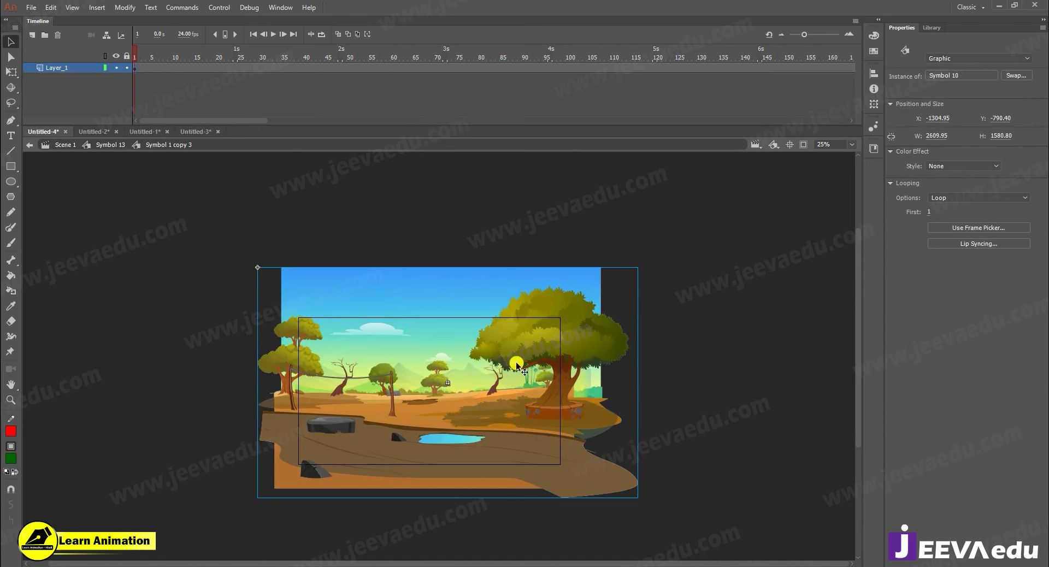
pyautogui.doubleClick(519, 358)
pyautogui.doubleClick(538, 357)
pyautogui.doubleClick(537, 355)
pyautogui.click(534, 351)
pyautogui.moveTo(530, 352); pyautogui.dragTo(529, 272)
pyautogui.hotkey('ctrl', 'z')
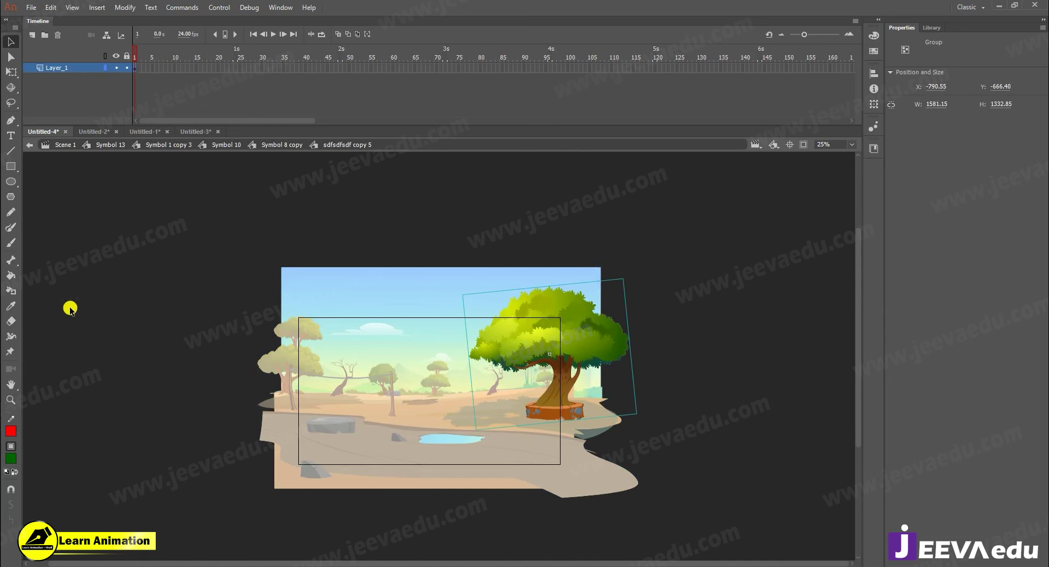
pyautogui.doubleClick(39, 291)
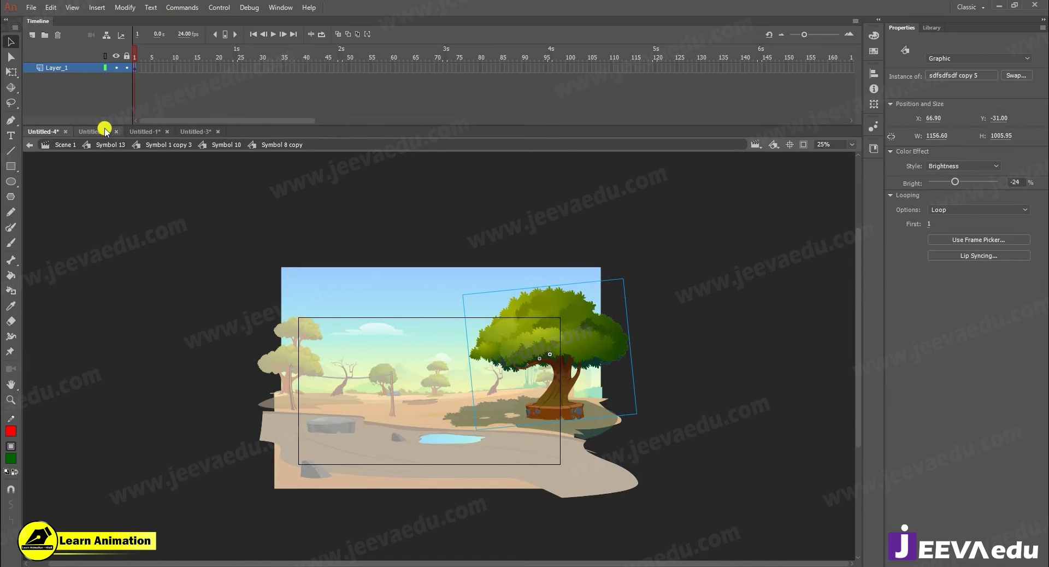
pyautogui.click(145, 145)
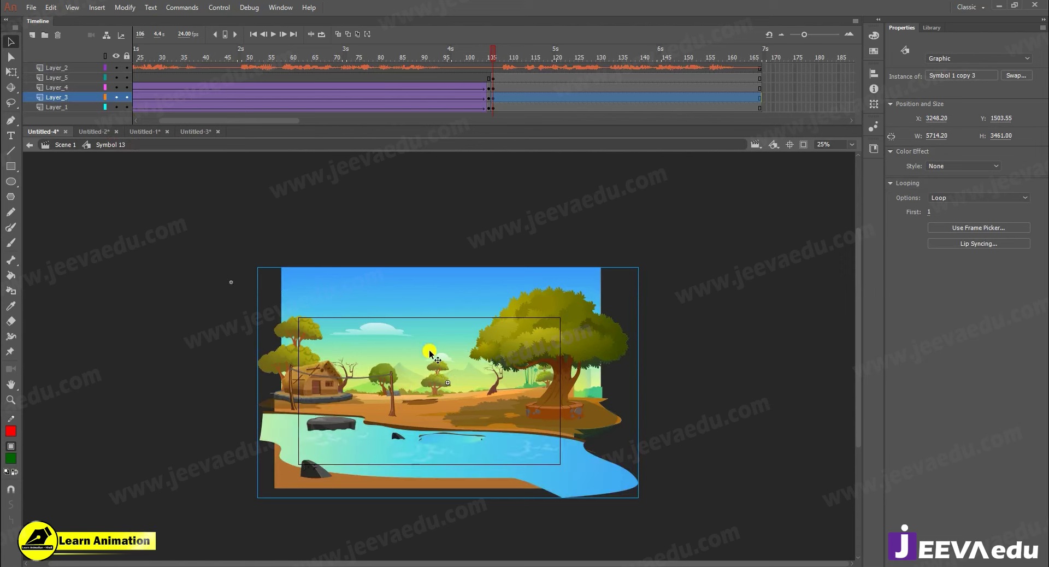
# - Convert the Symbol 10 instance inside Symbol 1 copy 3 to a bitmap and break it apart into a shape
pyautogui.doubleClick(436, 358)
pyautogui.rightClick(445, 361)
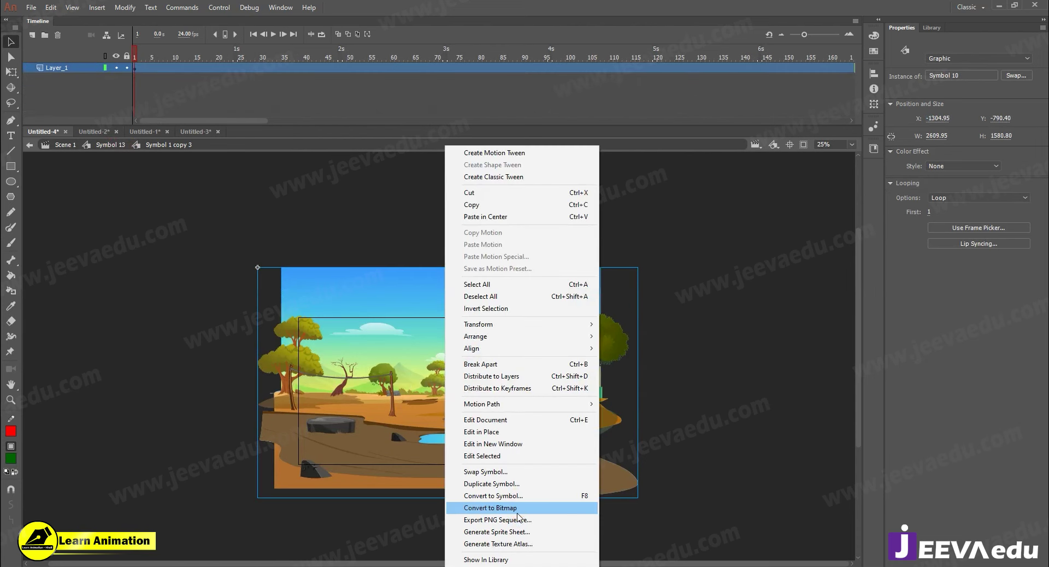
pyautogui.click(516, 509)
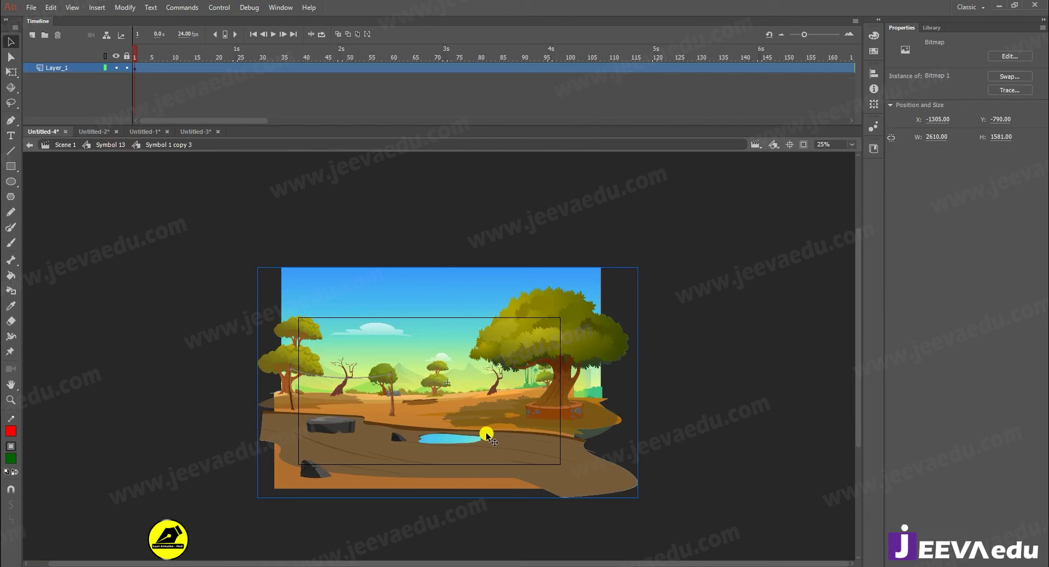
pyautogui.hotkey('ctrl', 'b')
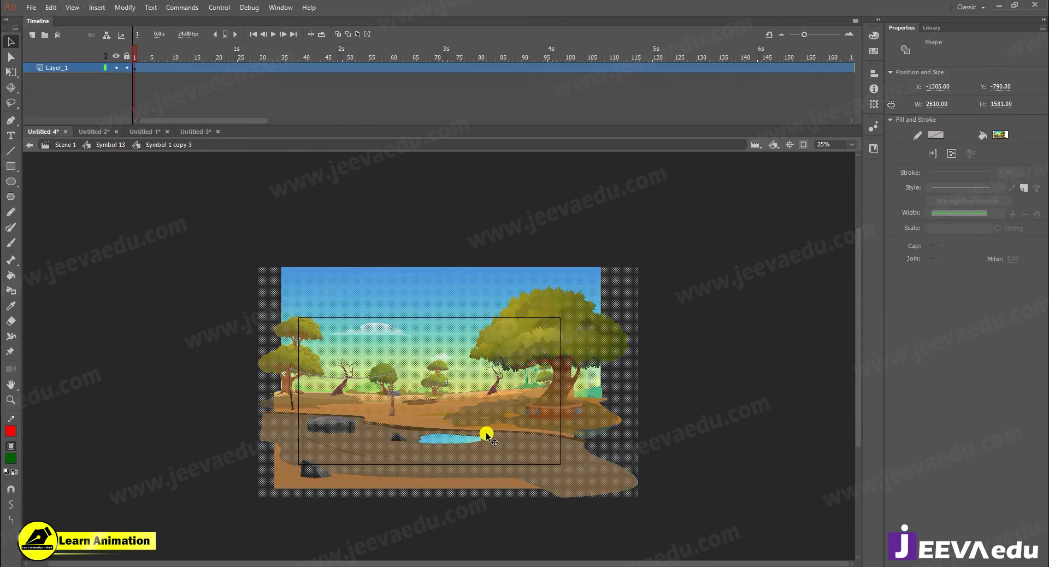
# - Convert the broken-apart bitmap shape into the graphic symbol Symbol 12 and inspect its contents
pyautogui.hotkey('ctrl', 'z')
pyautogui.hotkey('ctrl', 'z')
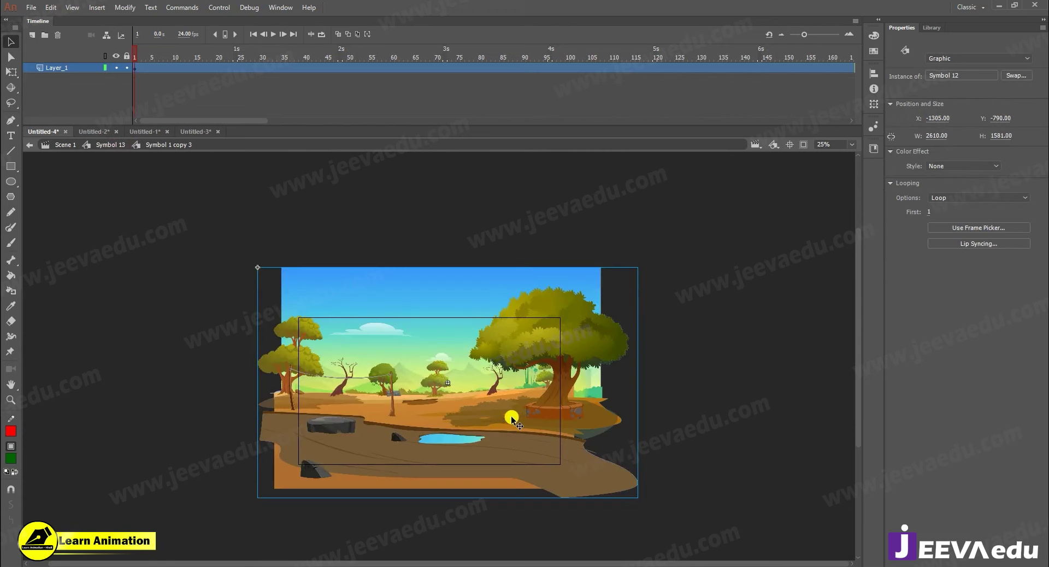
pyautogui.doubleClick(483, 431)
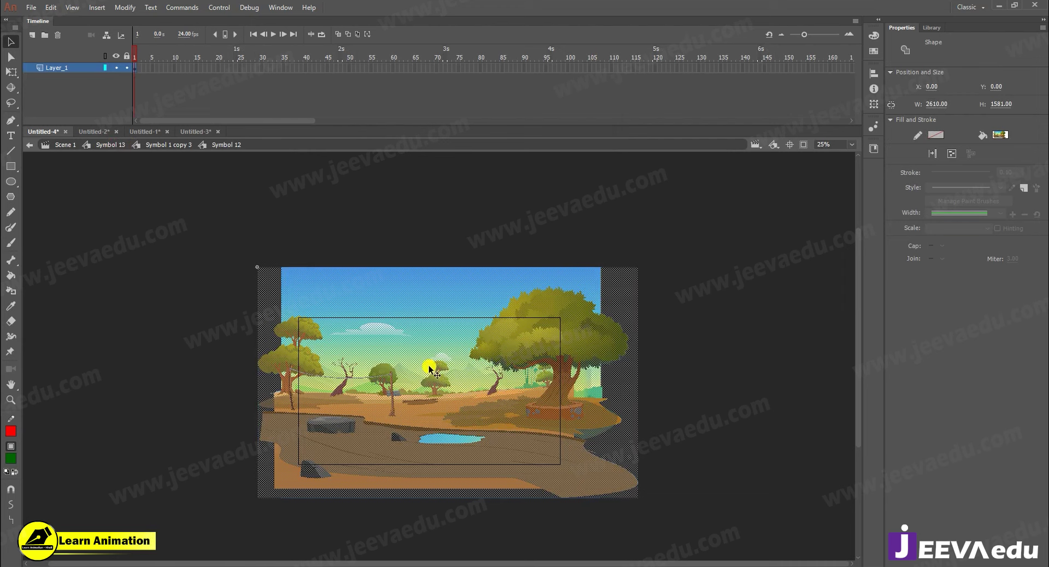
pyautogui.doubleClick(163, 335)
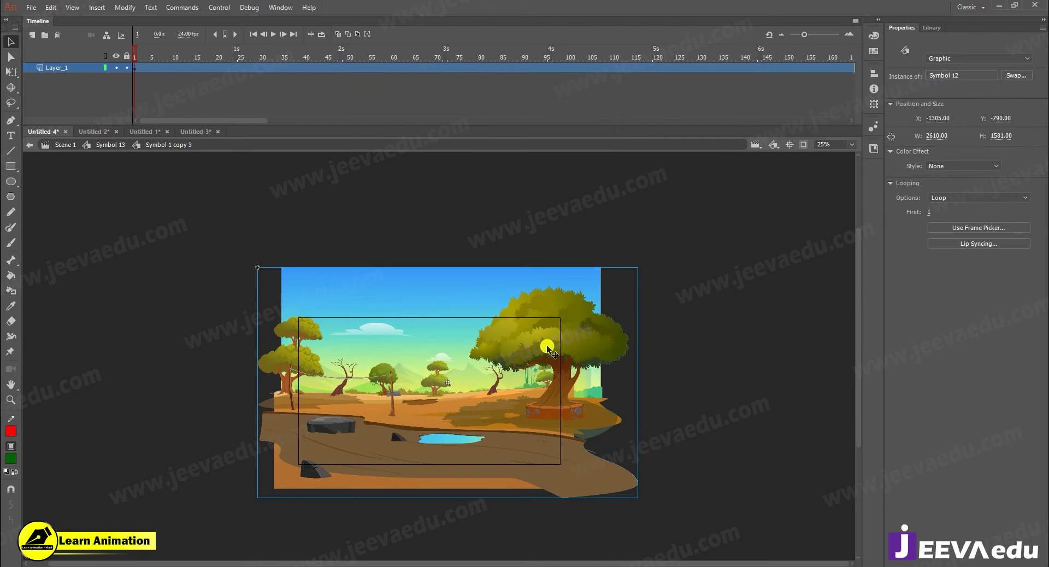
pyautogui.click(111, 144)
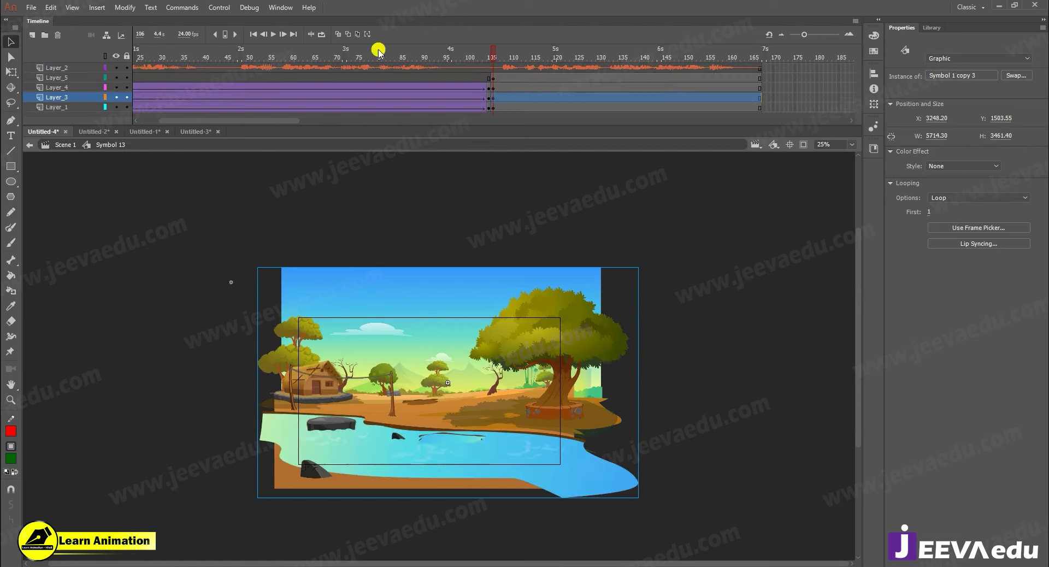
# - Add a keyframe at frame 41 inside Symbol 1 copy 3 and create a classic tween from frame 1
pyautogui.click(659, 89)
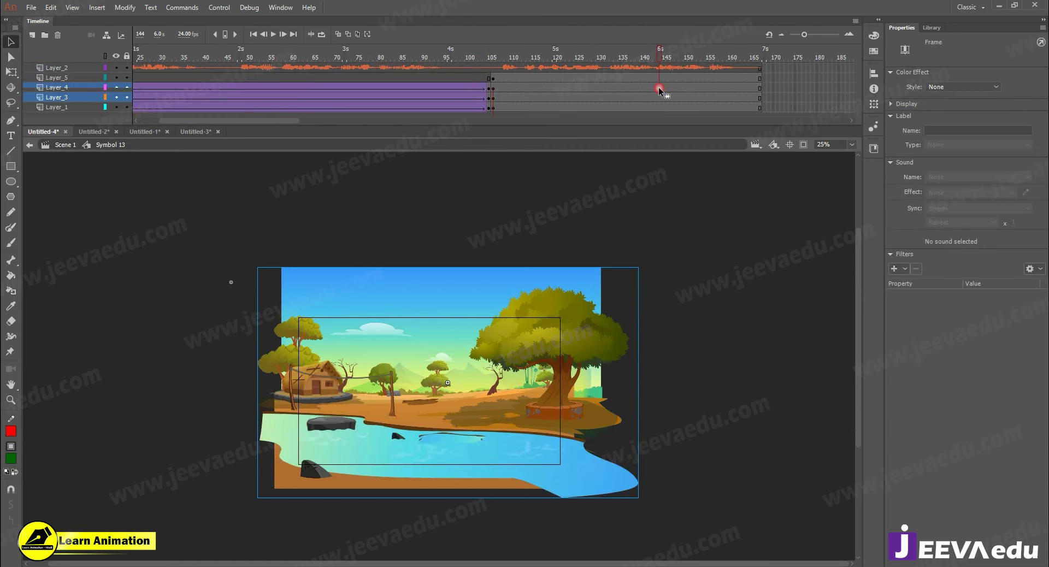
pyautogui.doubleClick(523, 376)
pyautogui.rightClick(276, 67)
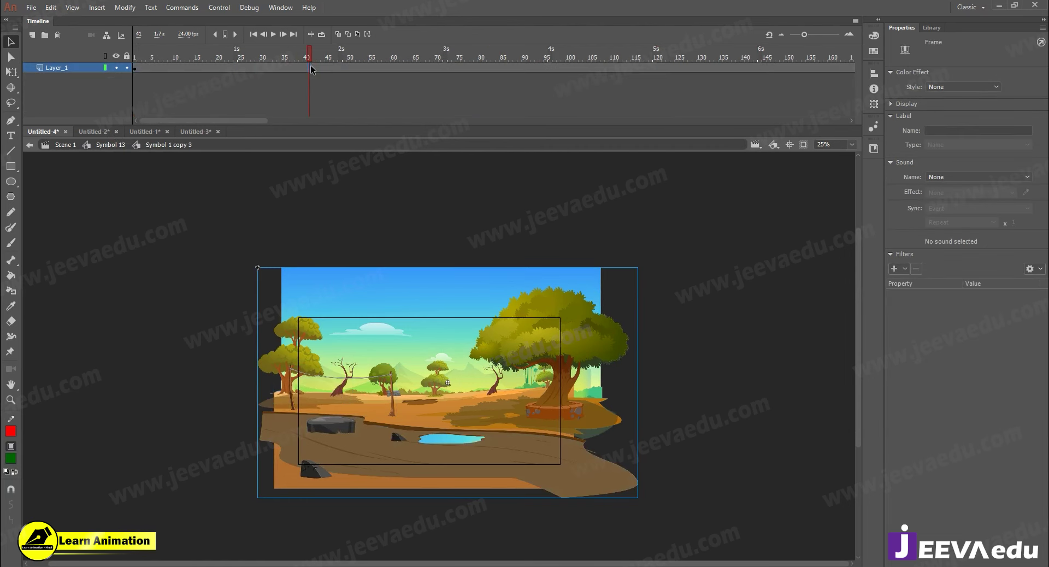
pyautogui.click(315, 97)
# - Apply an Alpha color effect of 0% to the Symbol 12 instance at frame 1
pyautogui.click(135, 68)
pyautogui.click(964, 167)
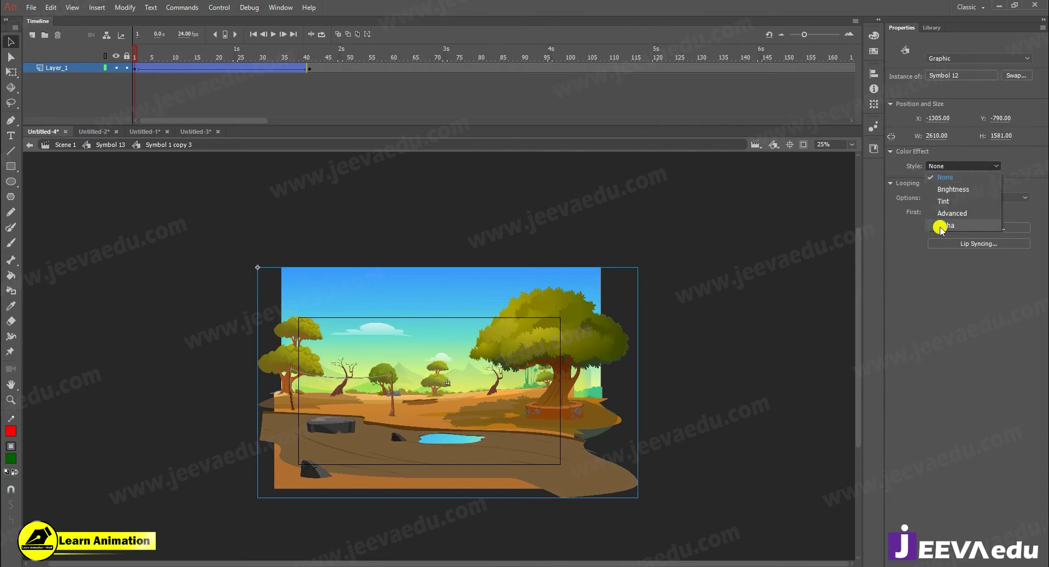
pyautogui.click(936, 227)
pyautogui.click(938, 183)
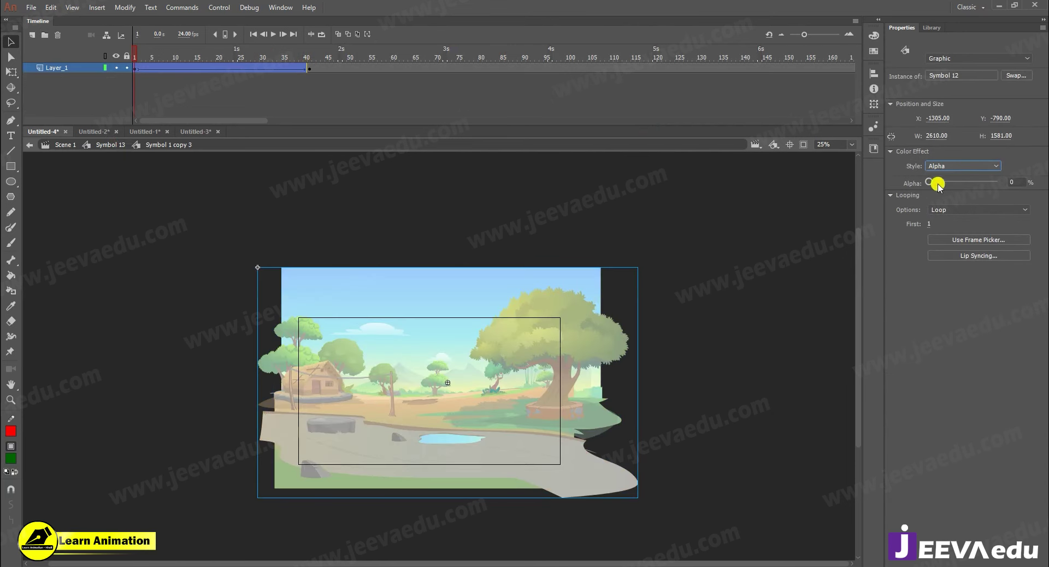
# - Clip the content outside the stage in Symbol 13 and preview the landscape fade from frame 106 to frame 154
pyautogui.click(97, 146)
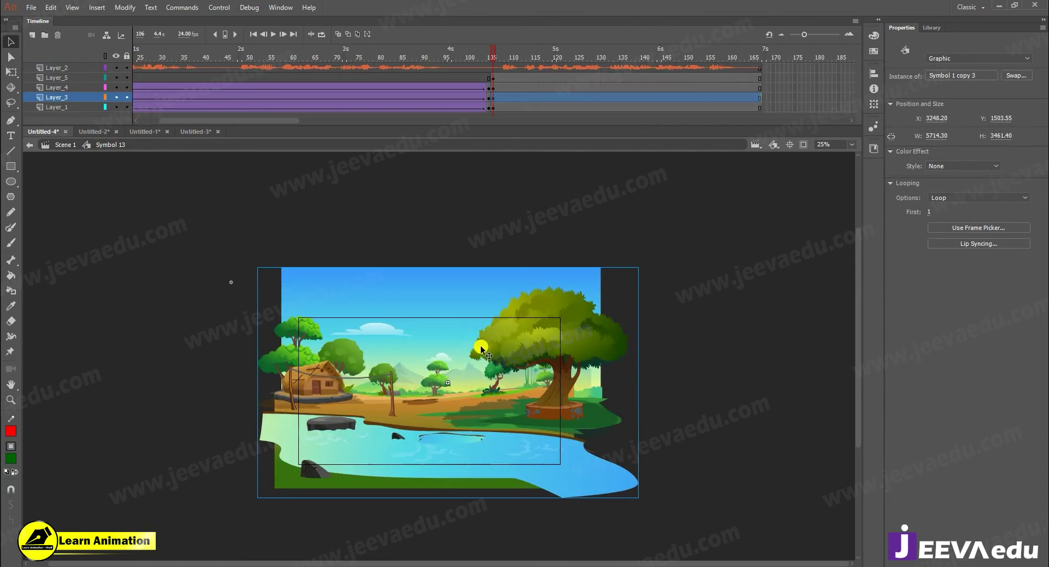
pyautogui.click(803, 144)
pyautogui.click(524, 338)
pyautogui.moveTo(492, 55); pyautogui.dragTo(697, 95)
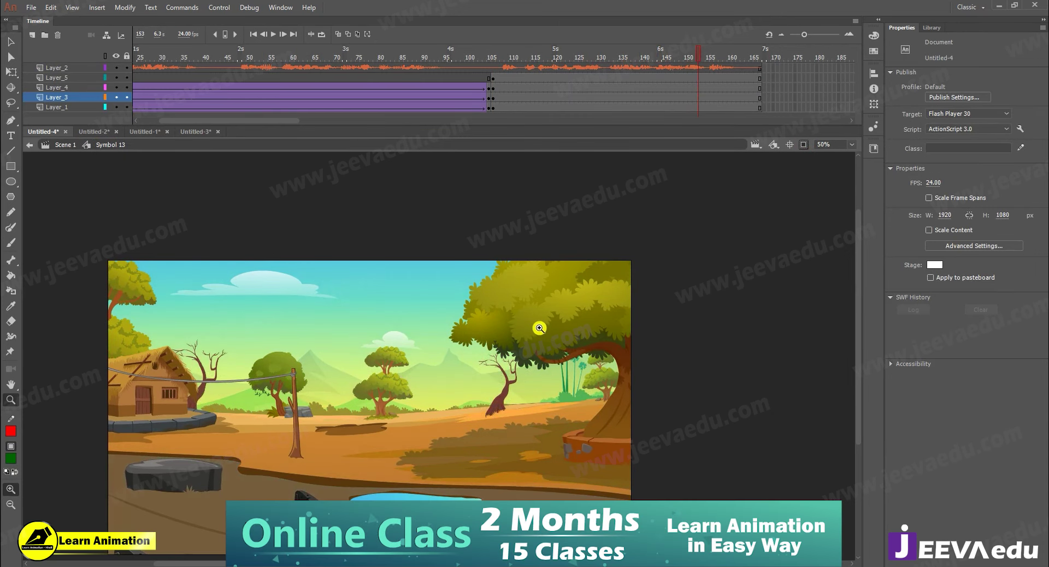
pyautogui.moveTo(571, 56); pyautogui.dragTo(705, 101)
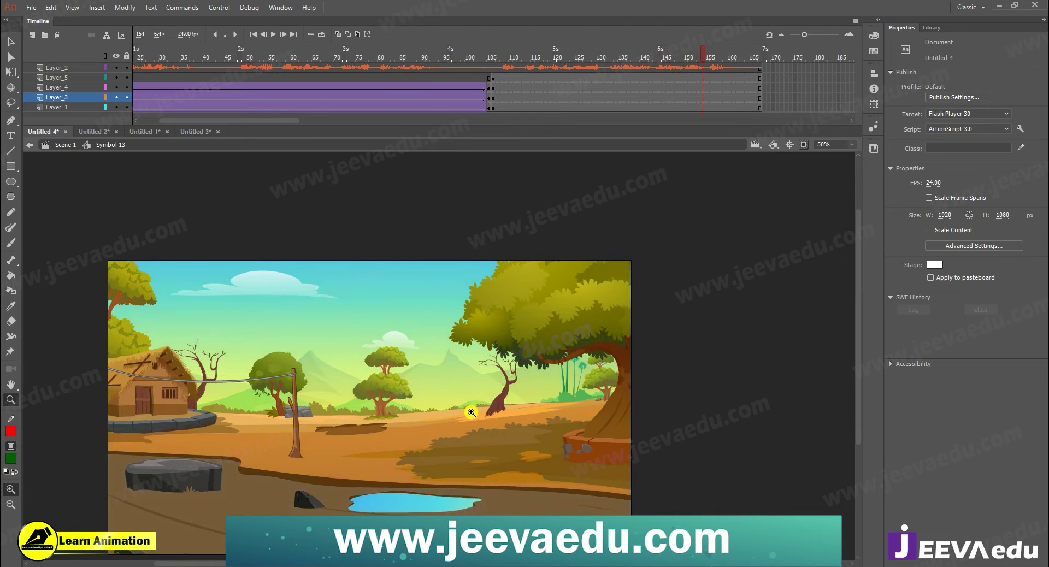
pyautogui.keyDown('alt'); pyautogui.click(391, 430); pyautogui.keyUp('alt')
pyautogui.click(419, 370)
pyautogui.moveTo(451, 367); pyautogui.dragTo(448, 402)
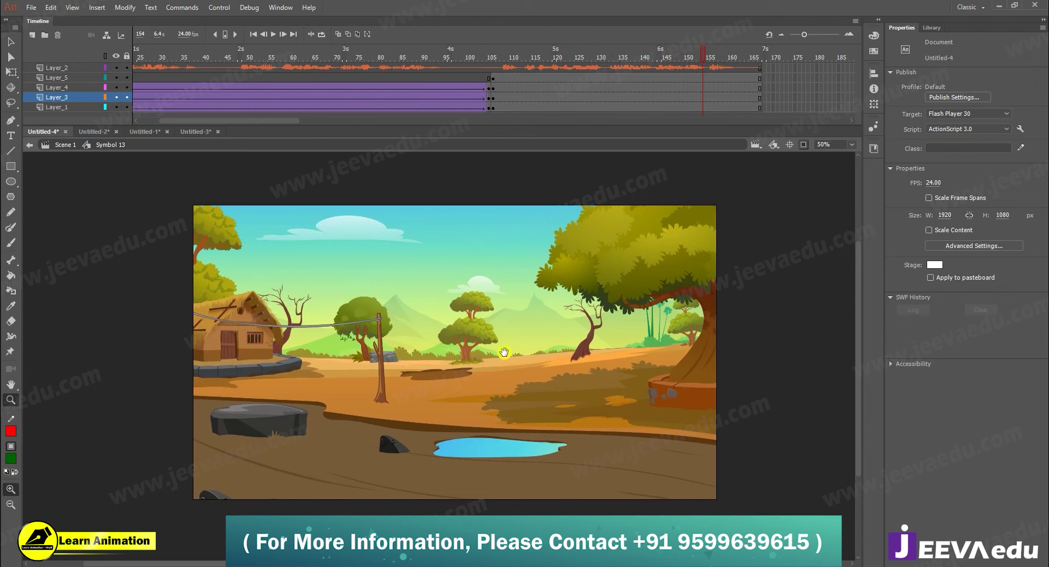
pyautogui.press('v')
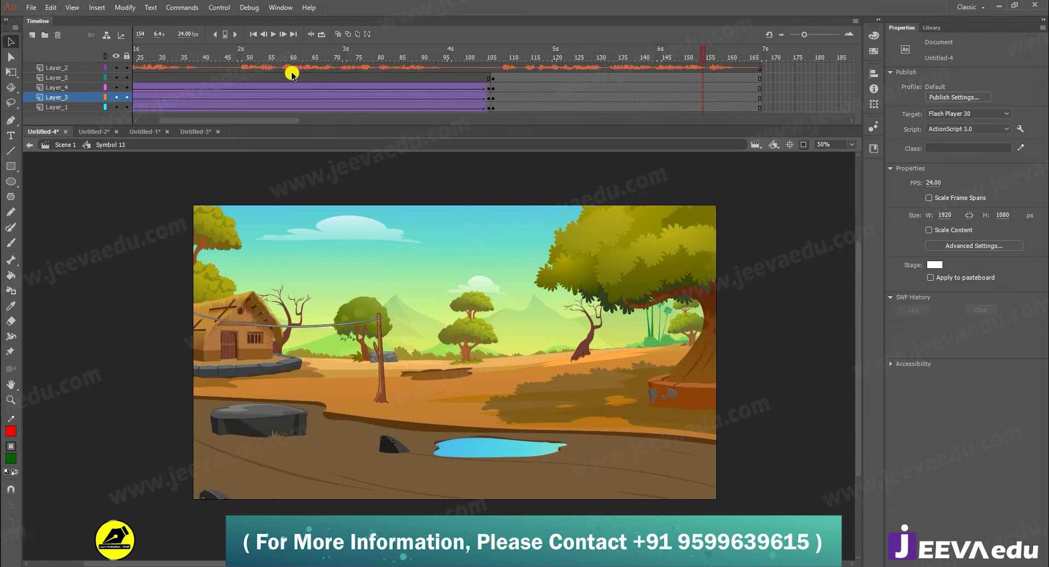
pyautogui.moveTo(254, 121); pyautogui.dragTo(107, 116)
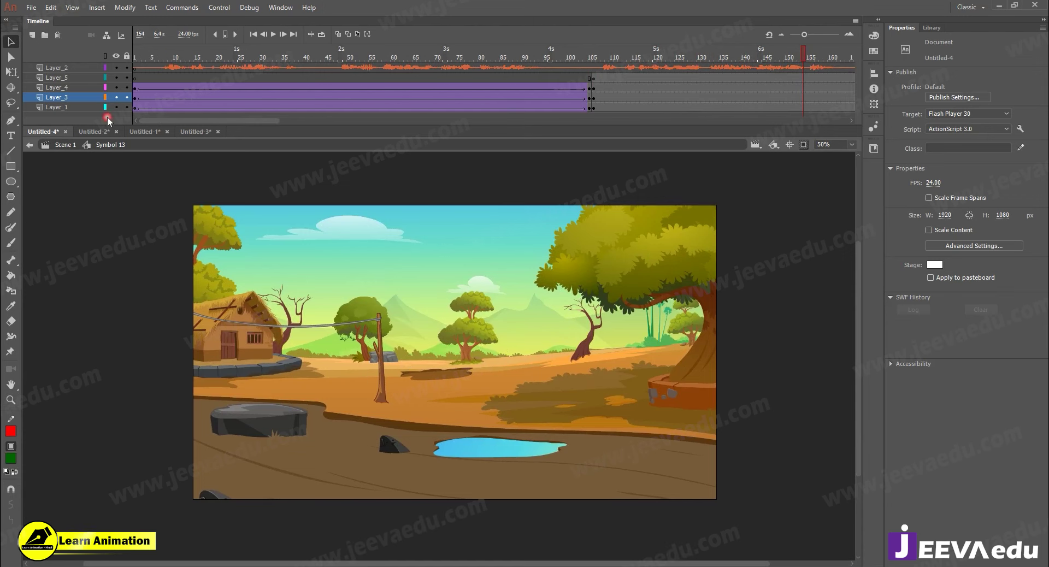
# - Add keyframes at frame 167 on Layer_5, Layer_4, Layer_3 and Layer_1 and try to create a classic tween from frame 106
pyautogui.click(76, 66)
pyautogui.click(658, 77)
pyautogui.moveTo(672, 52); pyautogui.dragTo(1042, 83)
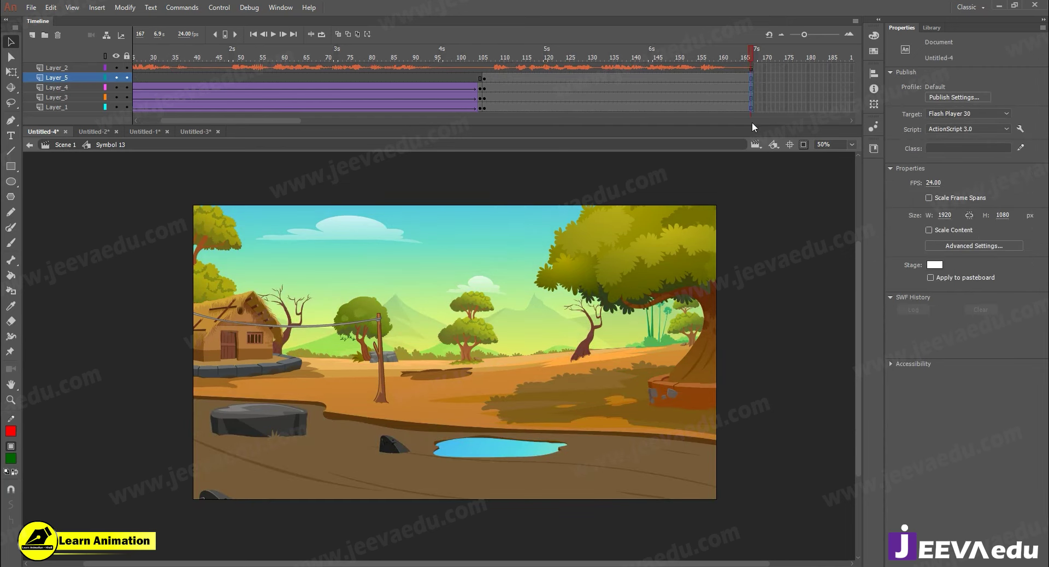
pyautogui.moveTo(716, 73); pyautogui.dragTo(669, 146)
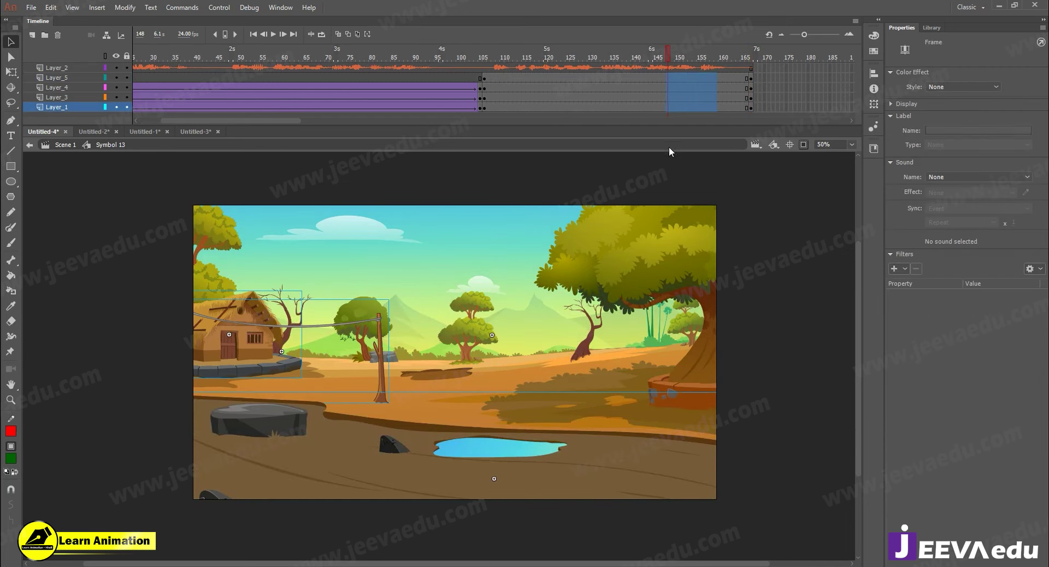
pyautogui.rightClick(686, 106)
pyautogui.click(744, 136)
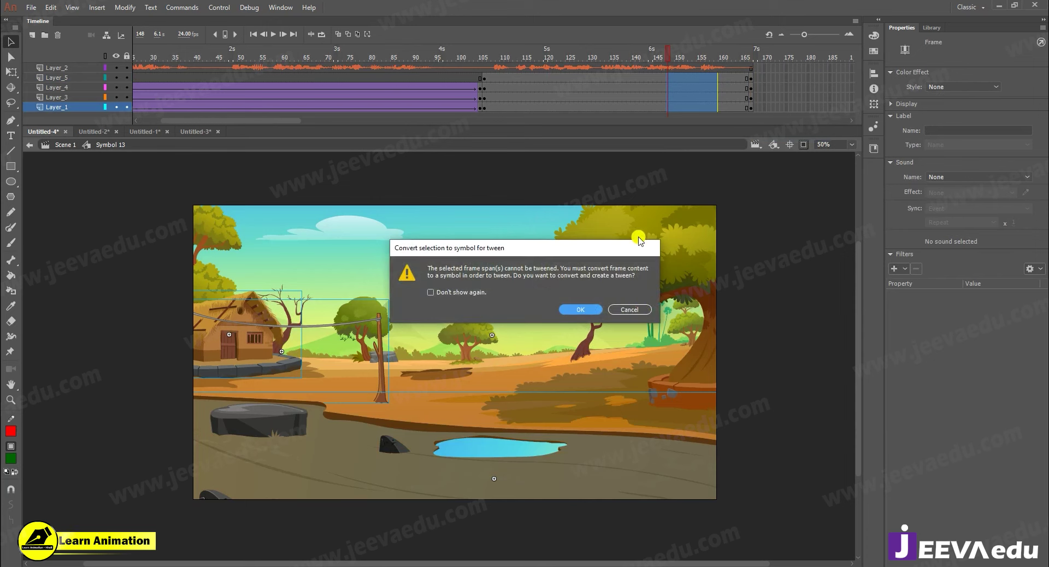
pyautogui.click(640, 308)
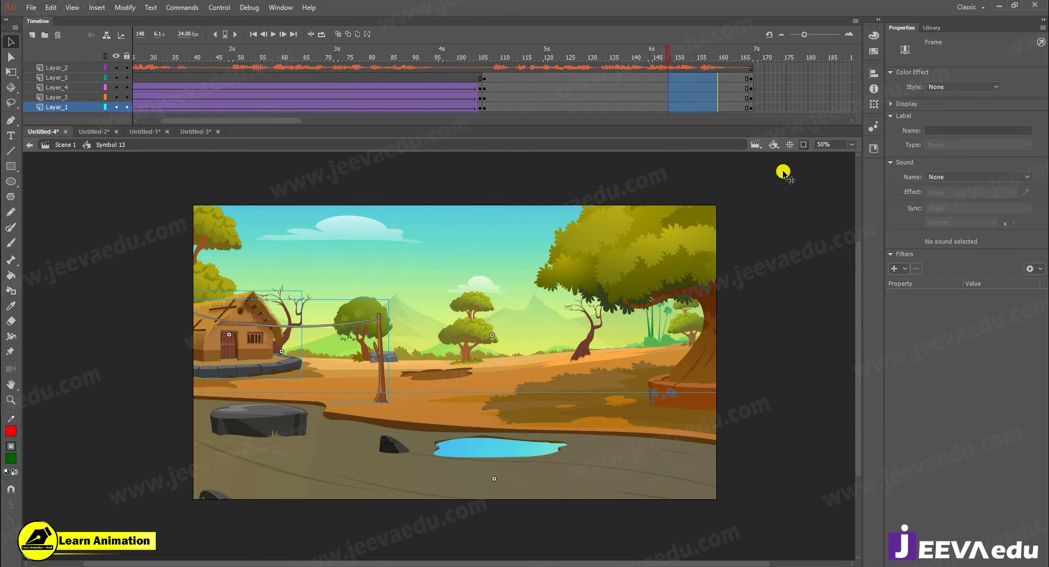
# - Clear the keyframes at frame 167 on Layer_5, Layer_4, Layer_3 and Layer_1
pyautogui.moveTo(749, 79); pyautogui.dragTo(748, 106)
pyautogui.rightClick(748, 102)
pyautogui.click(786, 213)
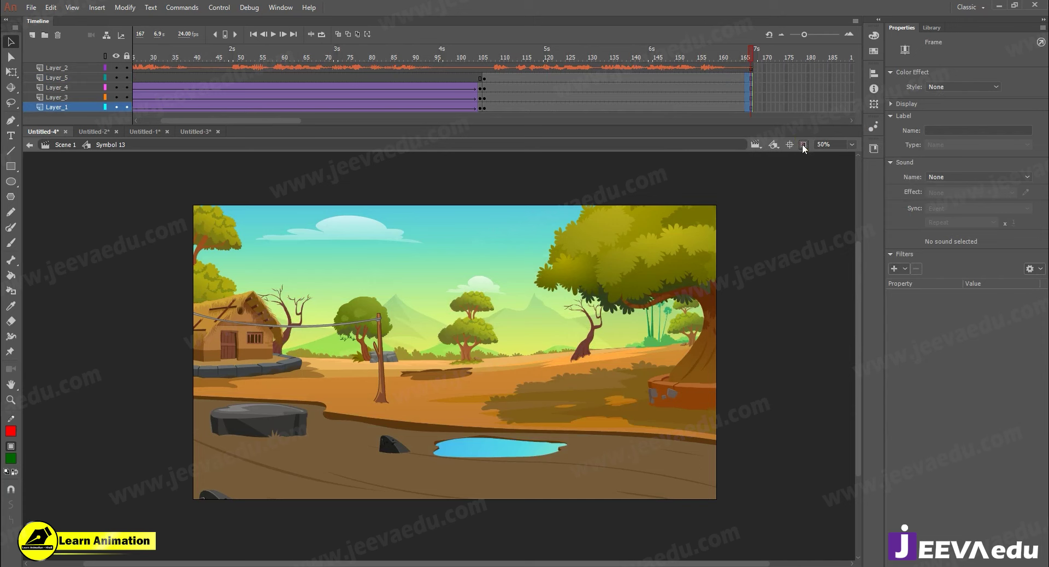
# - Show the content outside the stage and convert the hut and rope poles on Layer_4 at frame 106 into one symbol
pyautogui.click(803, 144)
pyautogui.click(206, 327)
pyautogui.click(507, 92)
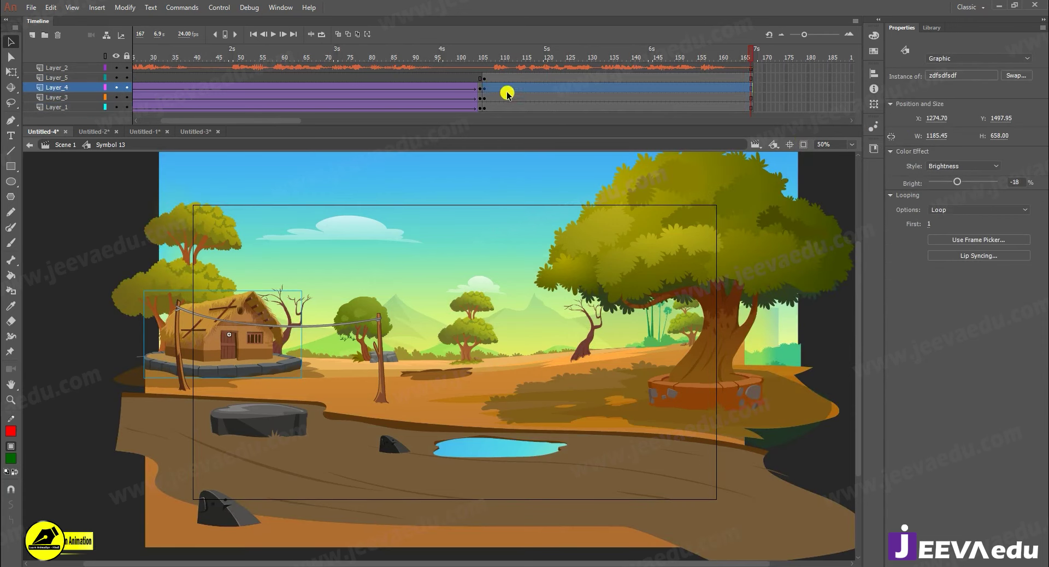
pyautogui.click(484, 88)
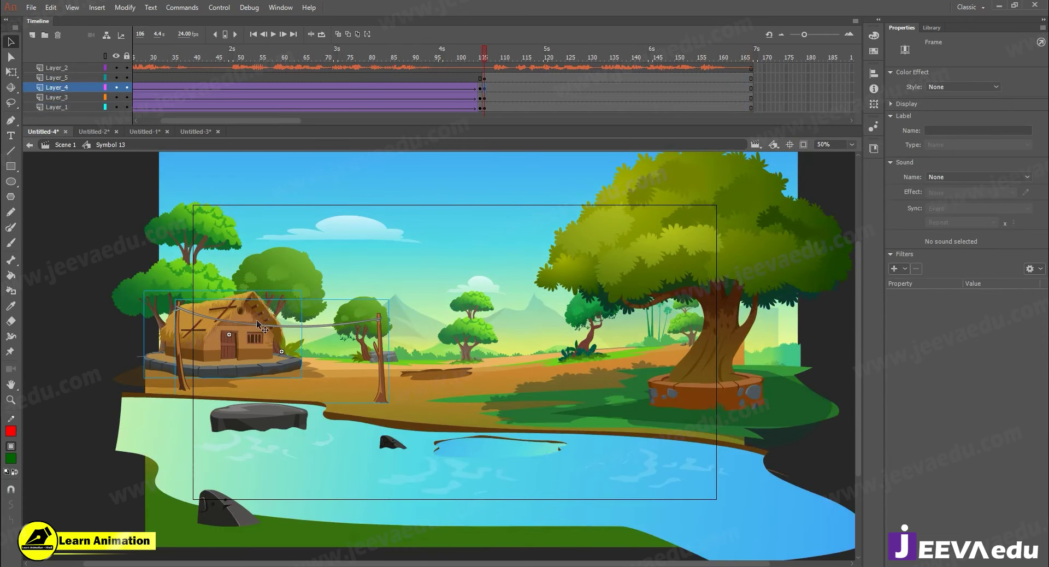
pyautogui.click(289, 340)
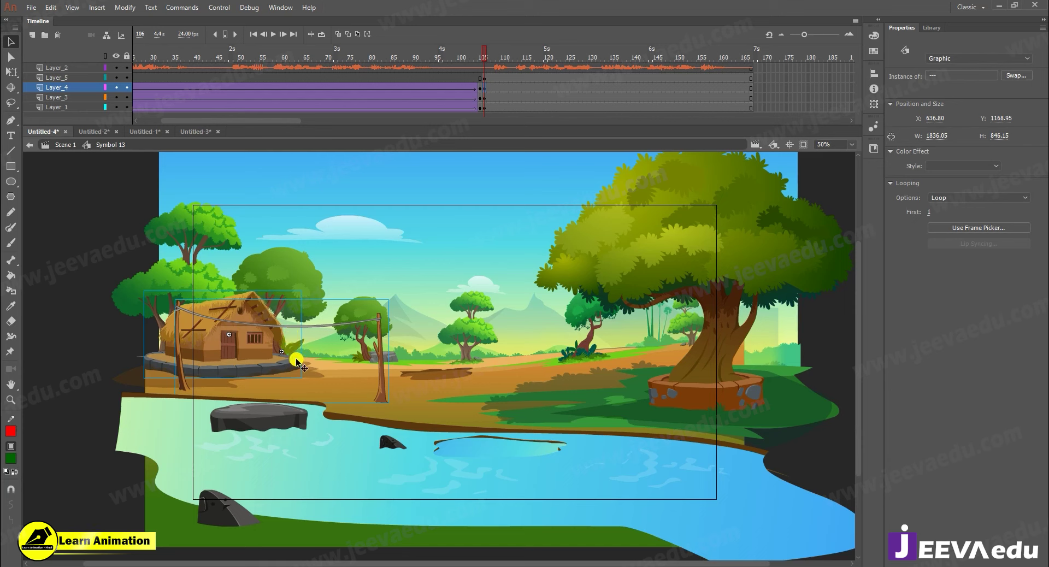
pyautogui.click(81, 340)
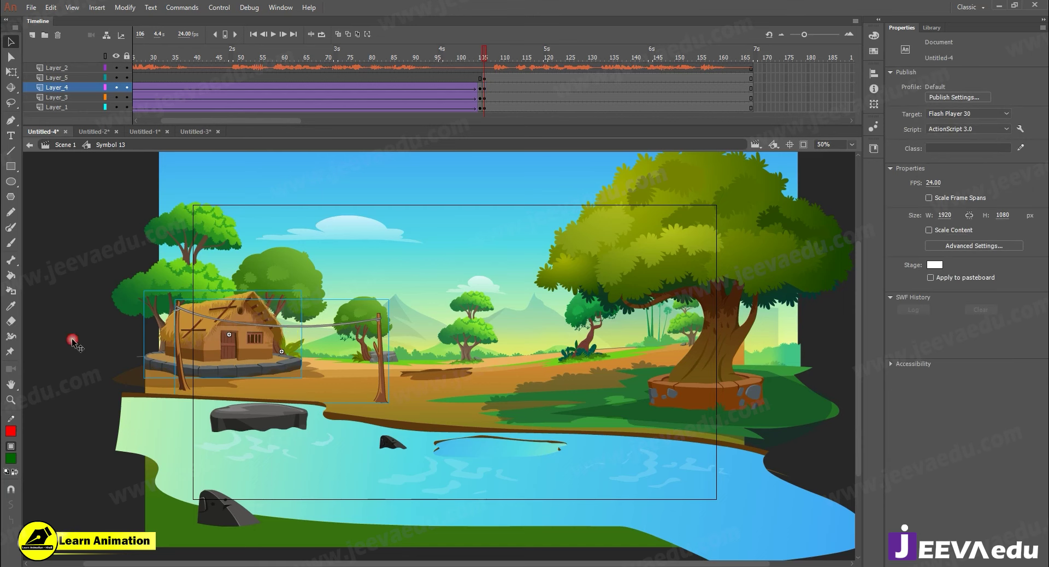
pyautogui.click(230, 336)
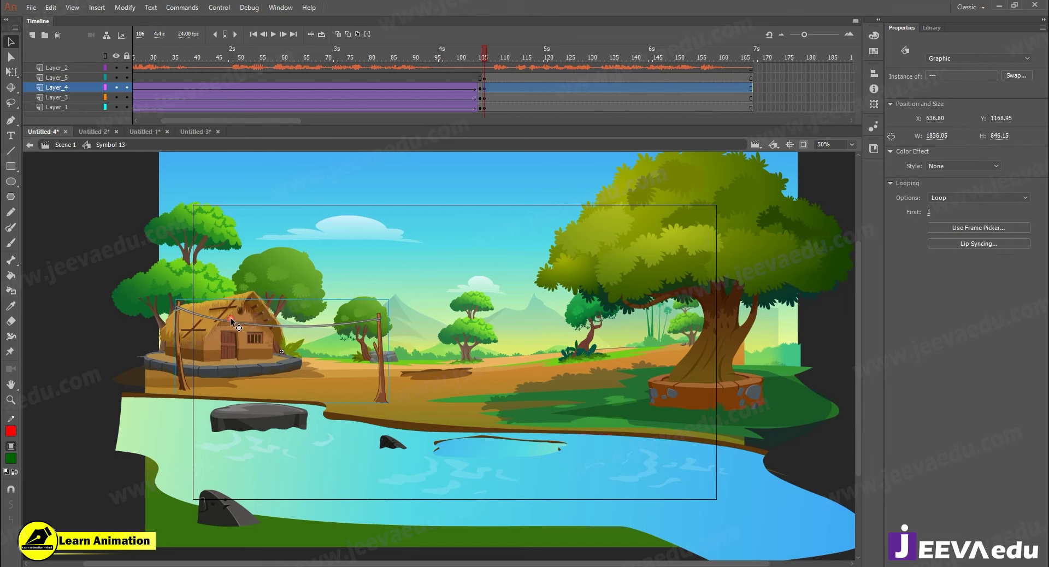
pyautogui.press('F8')
pyautogui.press('Return')
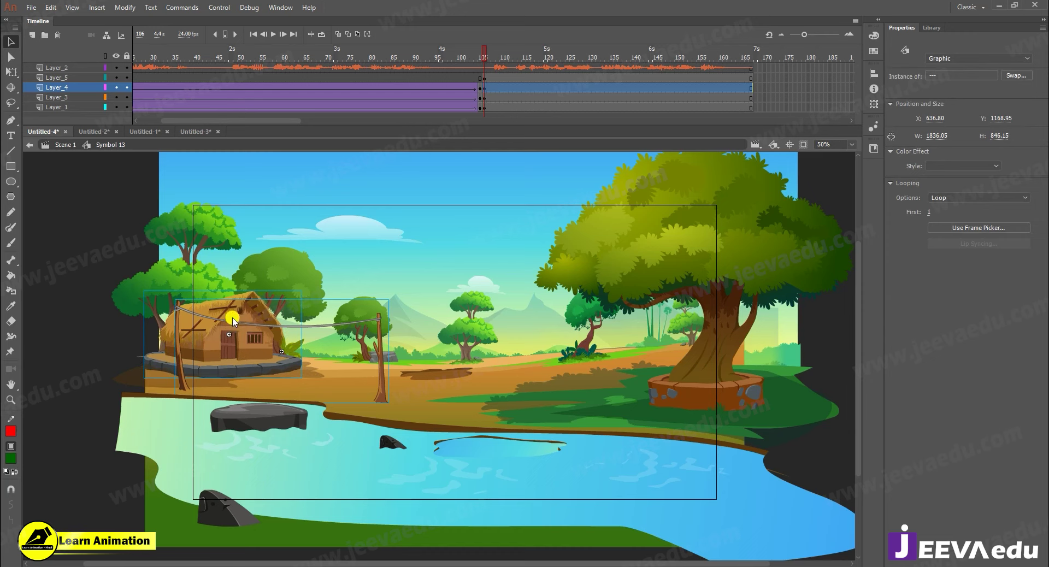
# - Try again to tween Layer_5, Layer_4, Layer_3 and Layer_1 from frame 106 to new keyframes at frame 167
pyautogui.moveTo(751, 79); pyautogui.dragTo(706, 118)
pyautogui.press('F6')
pyautogui.rightClick(706, 117)
pyautogui.click(738, 127)
pyautogui.click(628, 310)
# - Clear the new keyframes at frame 167 on all four artwork layers
pyautogui.click(739, 87)
pyautogui.rightClick(747, 99)
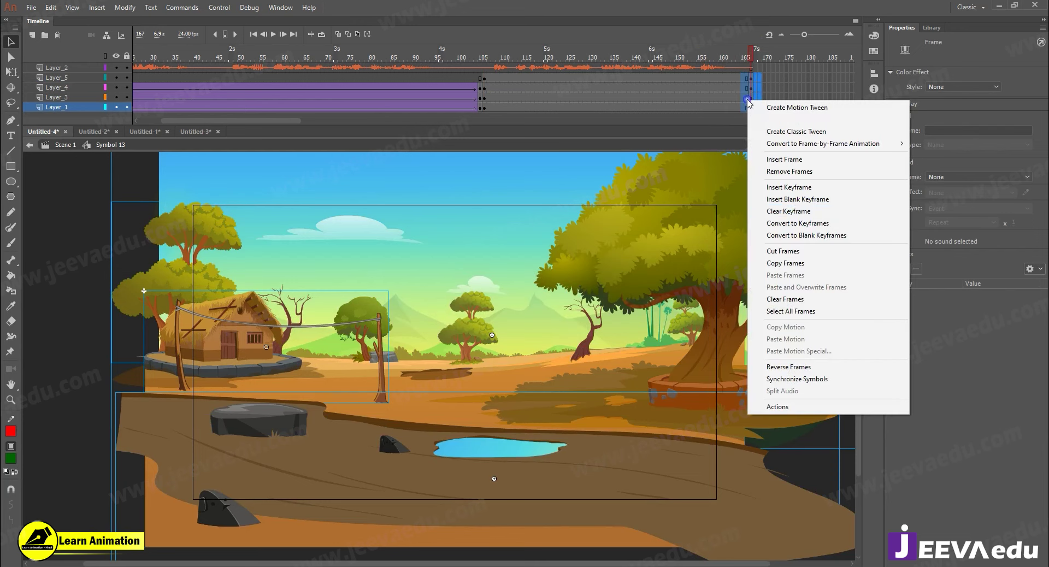
pyautogui.click(797, 210)
# - Return to frame 106 and hide Layer_3 and Layer_4
pyautogui.click(752, 56)
pyautogui.moveTo(751, 56); pyautogui.dragTo(488, 93)
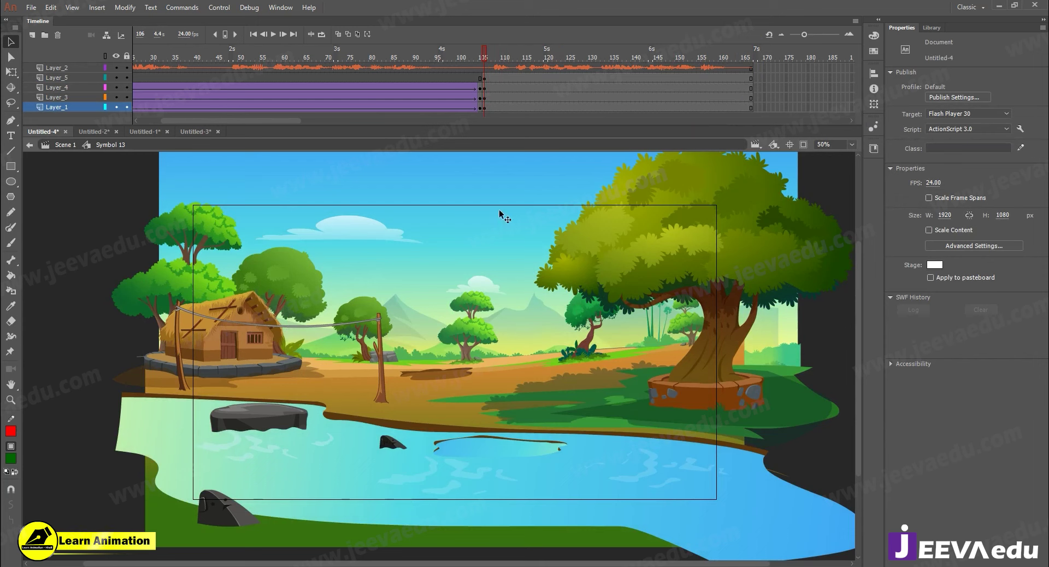
pyautogui.click(507, 295)
pyautogui.click(116, 98)
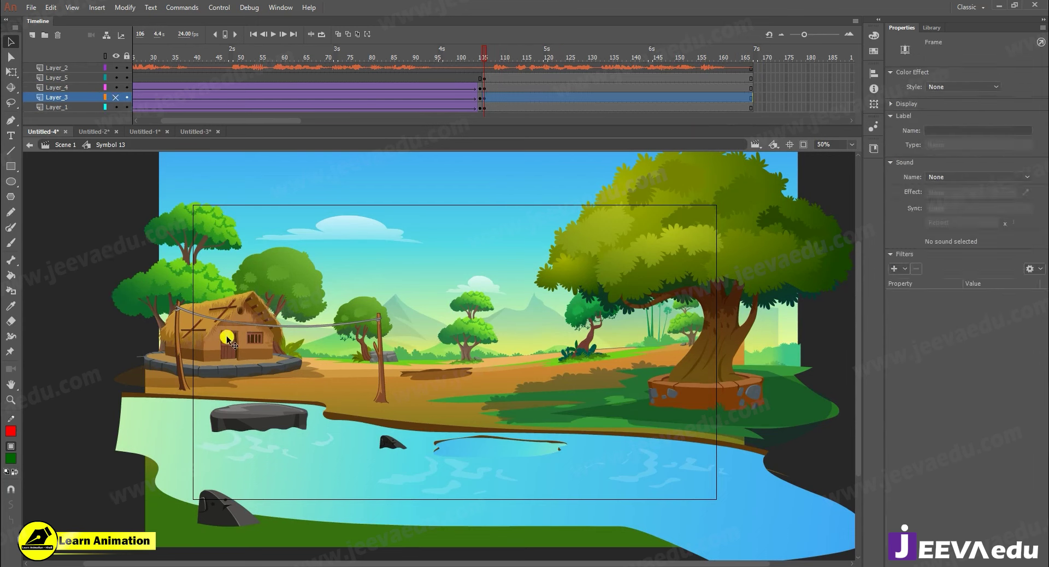
pyautogui.click(232, 341)
pyautogui.click(116, 87)
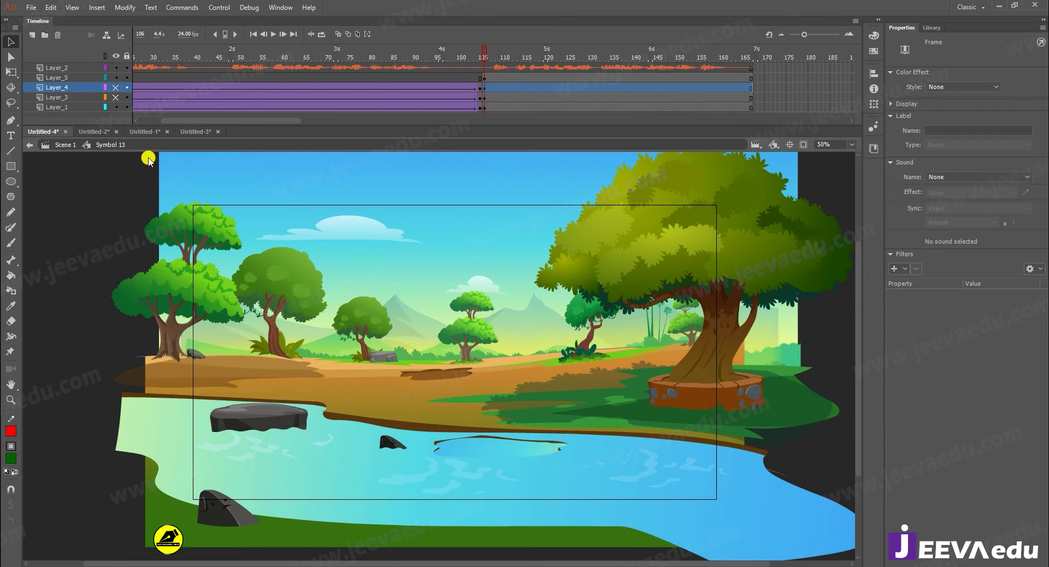
# - Convert all the tree and land pieces on Layer_1 at frame 106 into one graphic symbol, undoing the test moves
pyautogui.click(208, 294)
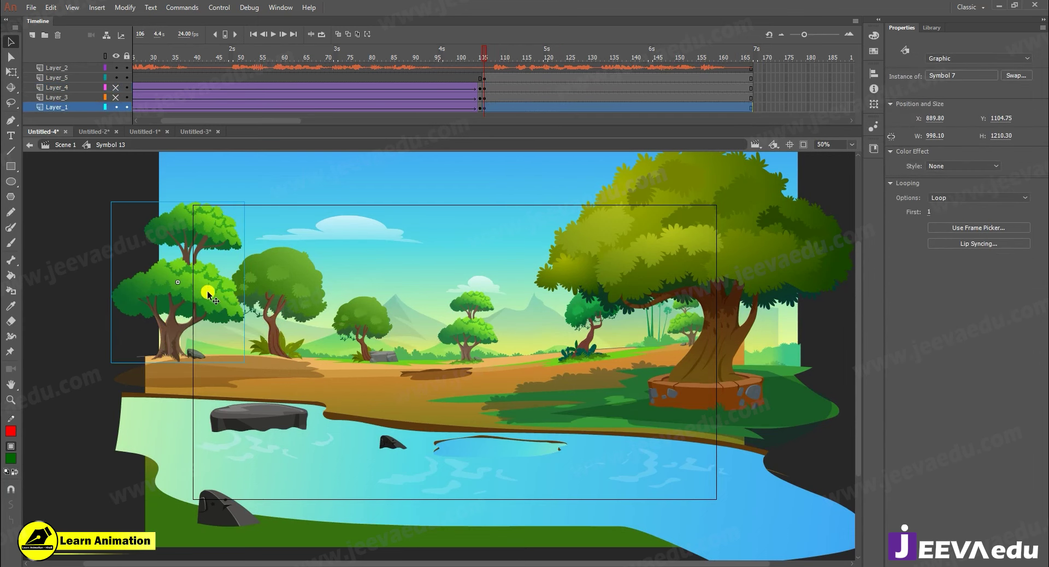
pyautogui.click(308, 306)
pyautogui.click(482, 107)
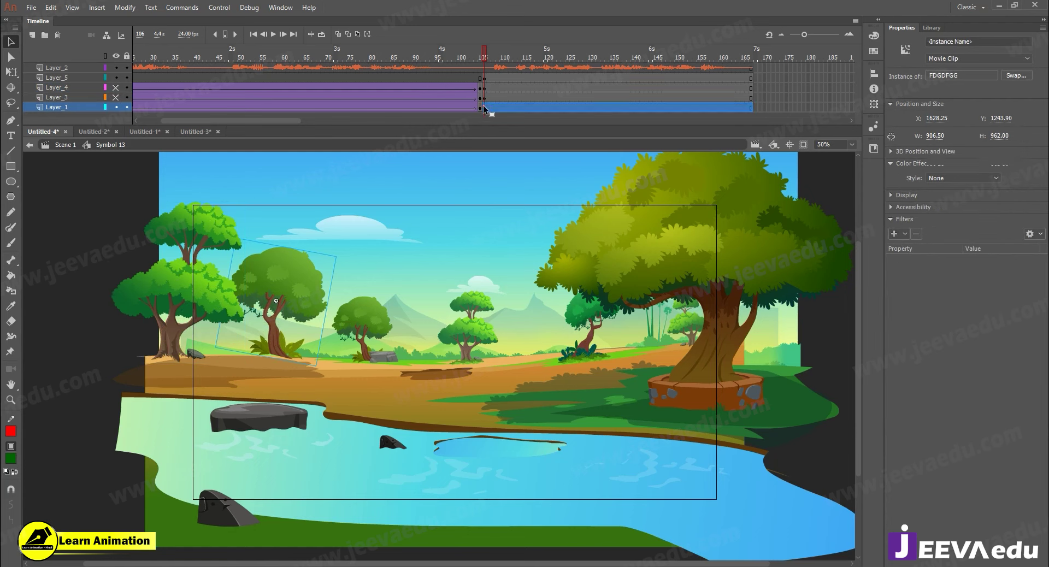
pyautogui.moveTo(370, 346)
pyautogui.mouseDown()
pyautogui.moveTo(400, 364)
pyautogui.moveTo(385, 344)
pyautogui.mouseUp()
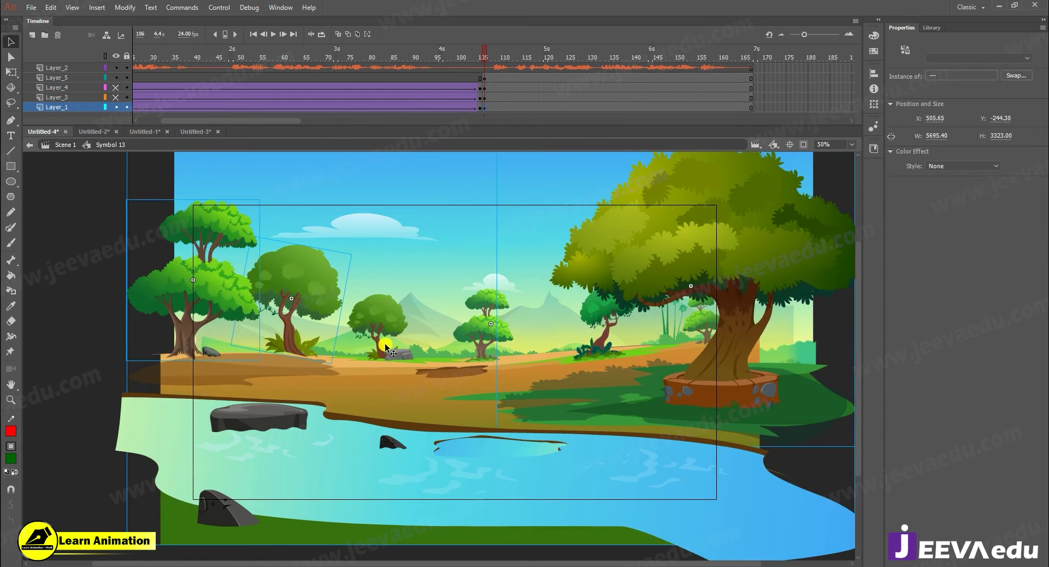
pyautogui.hotkey('ctrl', 'z')
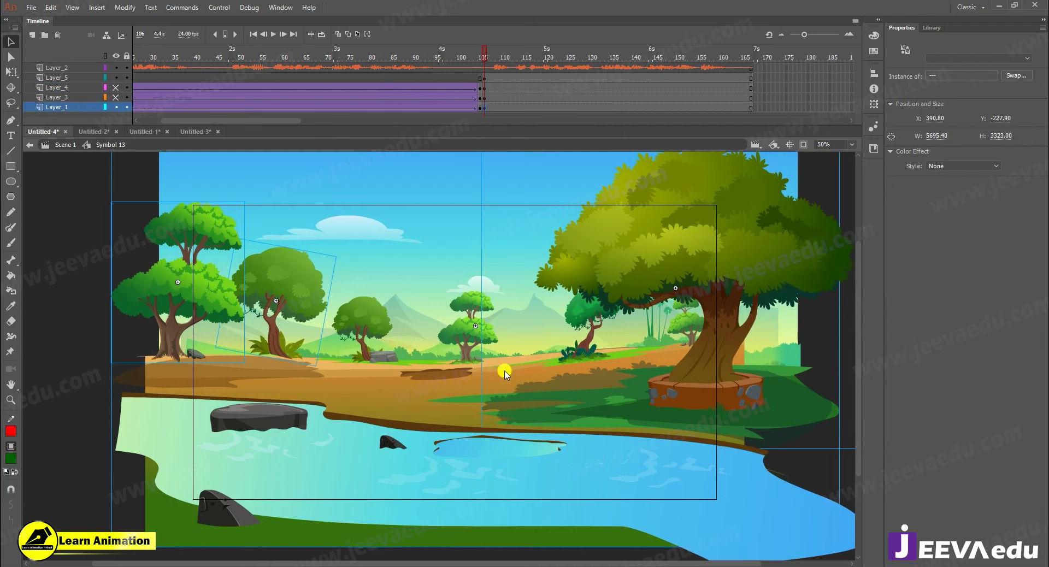
pyautogui.click(446, 369)
pyautogui.moveTo(511, 371); pyautogui.dragTo(487, 323)
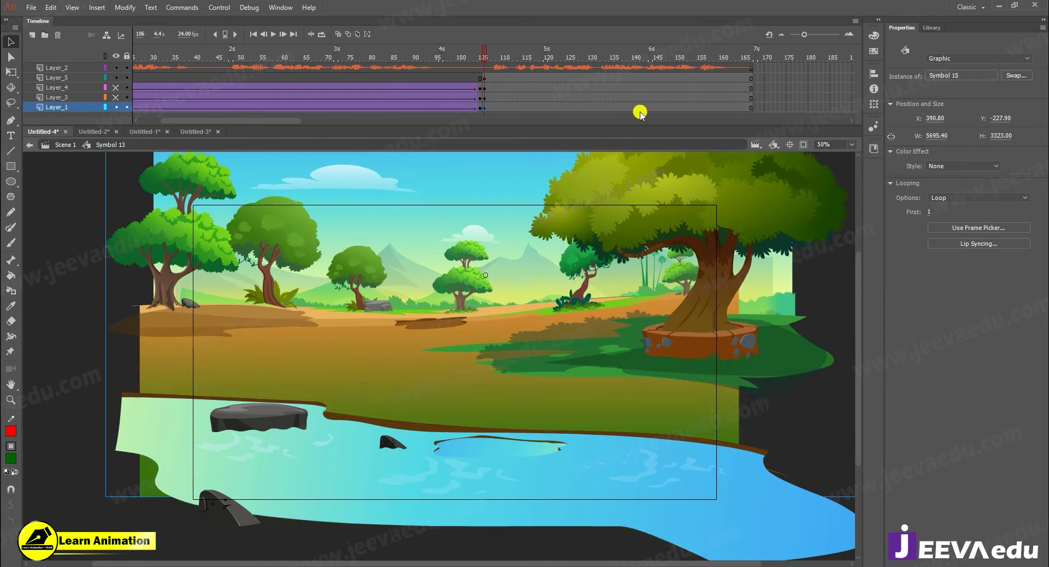
pyautogui.hotkey('ctrl', 'z')
# - Add keyframes at frame 167 on the four artwork layers and create classic tweens from frame 106, with all layers shown
pyautogui.moveTo(752, 79); pyautogui.dragTo(688, 123)
pyautogui.press('F6')
pyautogui.rightClick(687, 101)
pyautogui.click(719, 131)
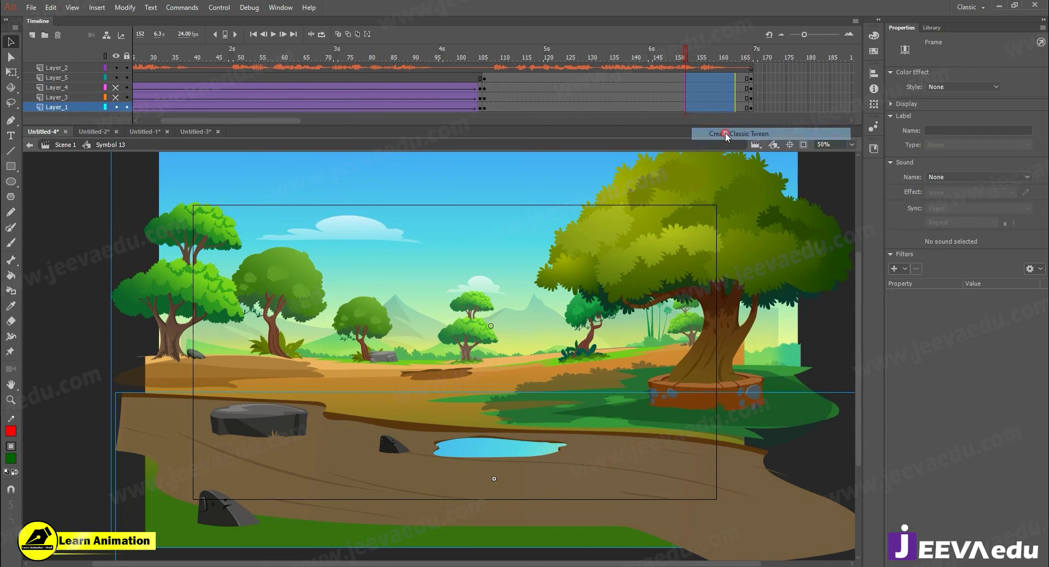
pyautogui.click(116, 97)
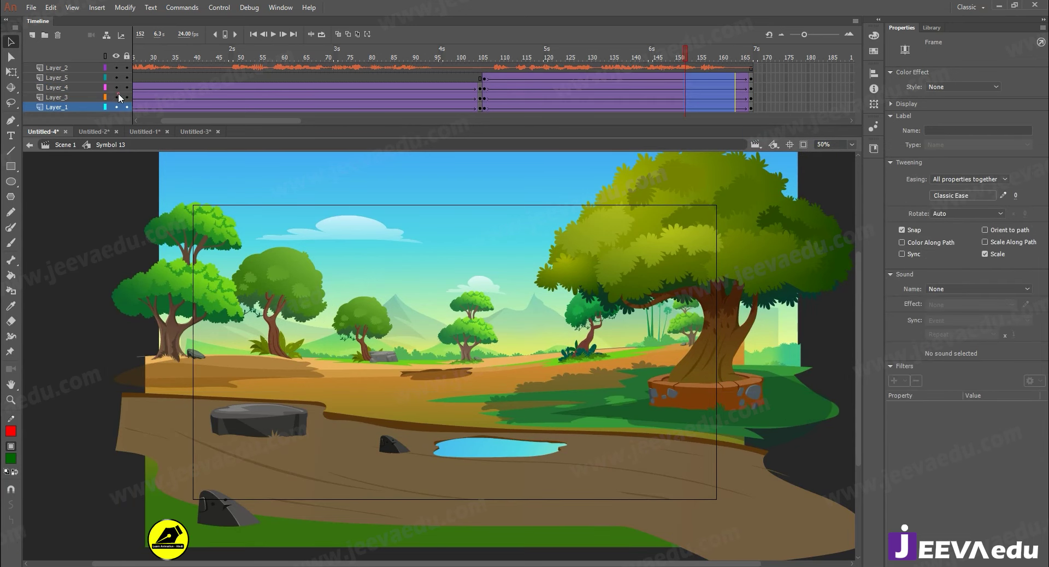
# - Clip the content outside the stage and scale up the artwork at frame 167 slightly with Scale and Rotate
pyautogui.click(804, 145)
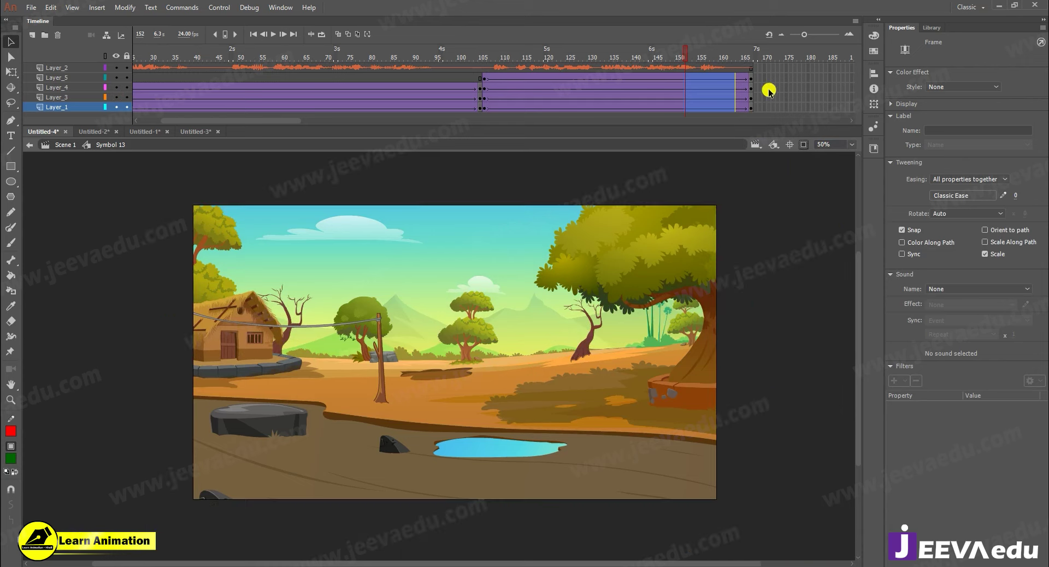
pyautogui.click(583, 420)
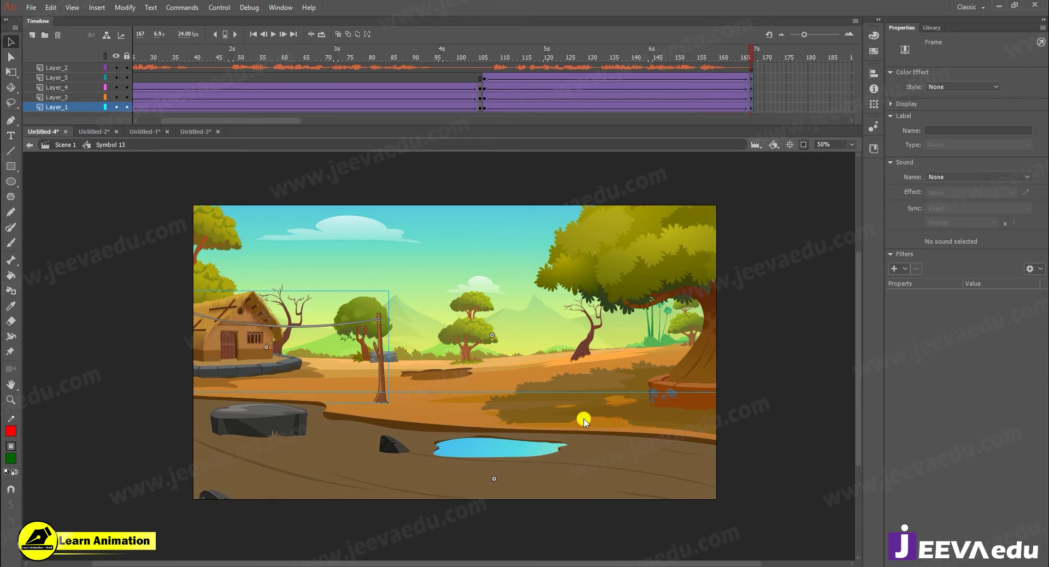
pyautogui.hotkey('ctrl', 'alt', 's')
pyautogui.press('Return')
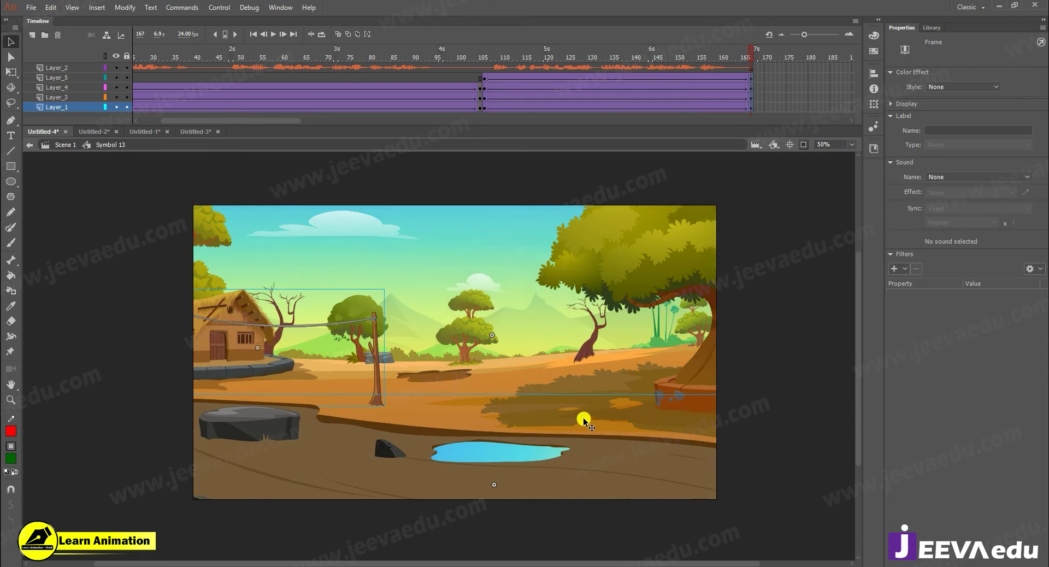
pyautogui.moveTo(675, 59); pyautogui.dragTo(844, 93)
# - Replace Layer_2 in Scene 1 with a copy of the Layer_2 audio layer from Symbol 13
pyautogui.rightClick(88, 68)
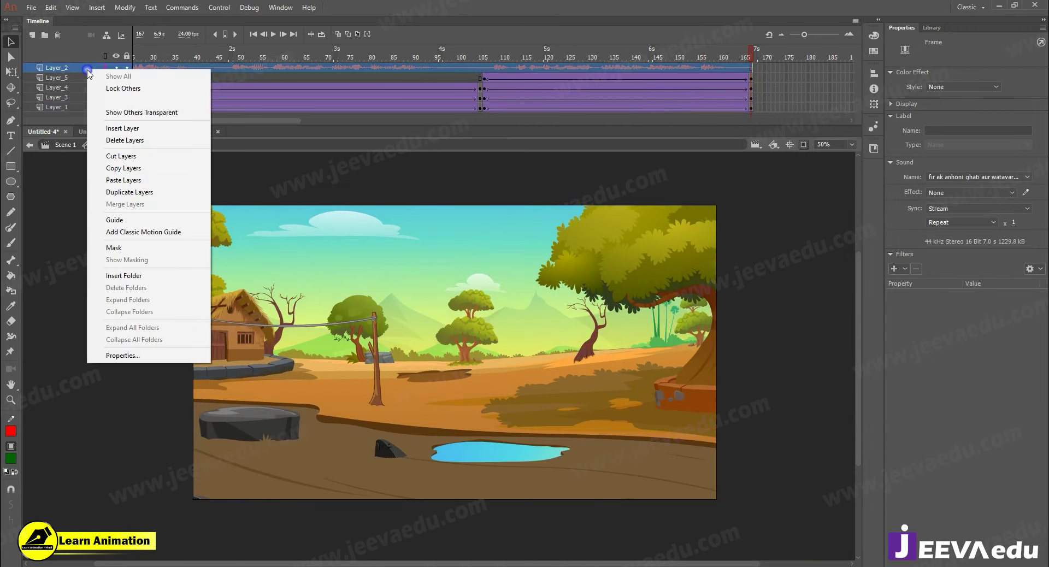
pyautogui.click(121, 171)
pyautogui.click(67, 145)
pyautogui.click(65, 75)
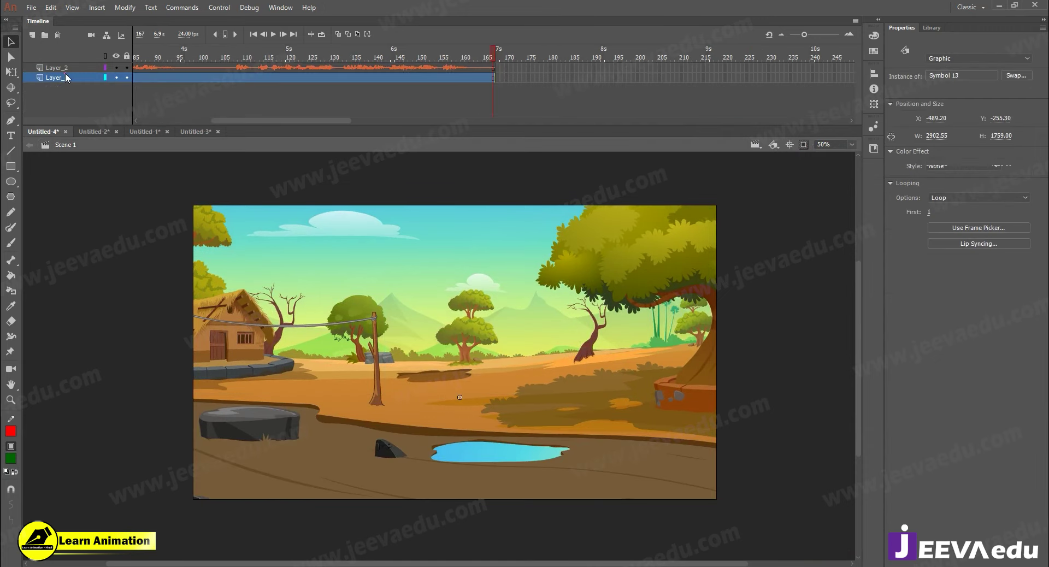
pyautogui.click(58, 66)
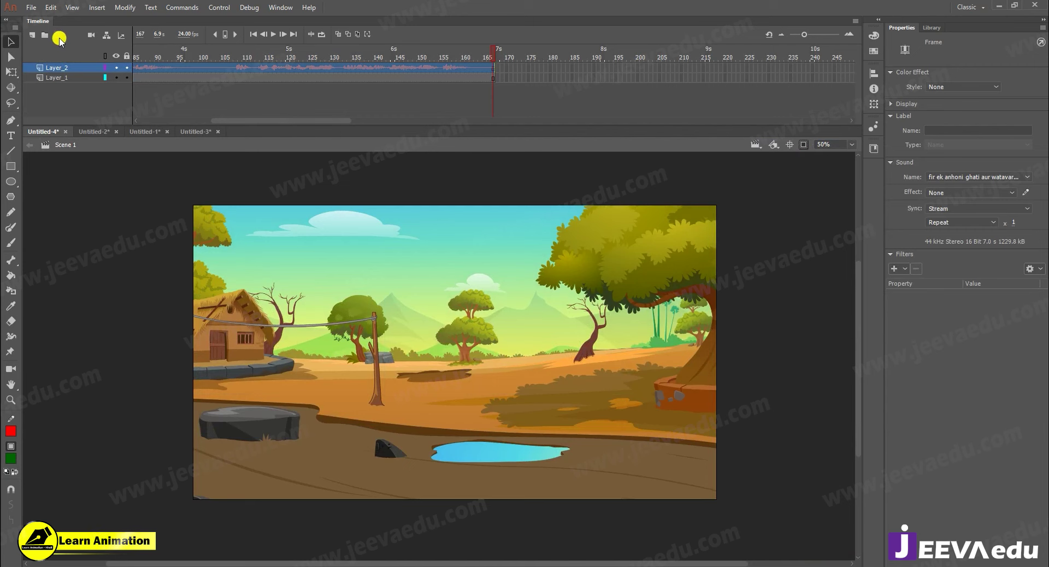
pyautogui.click(59, 37)
pyautogui.rightClick(64, 68)
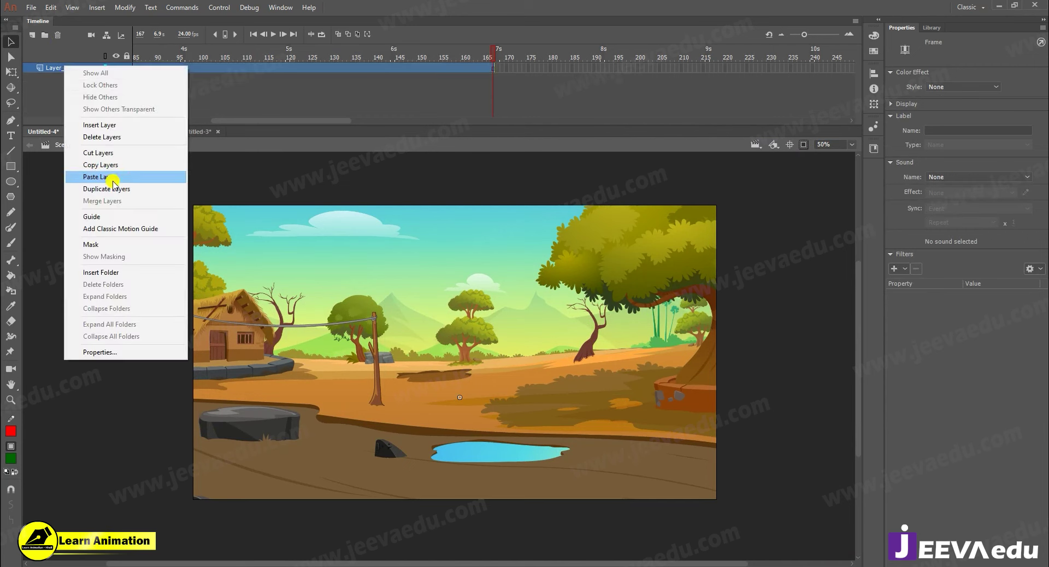
pyautogui.click(114, 177)
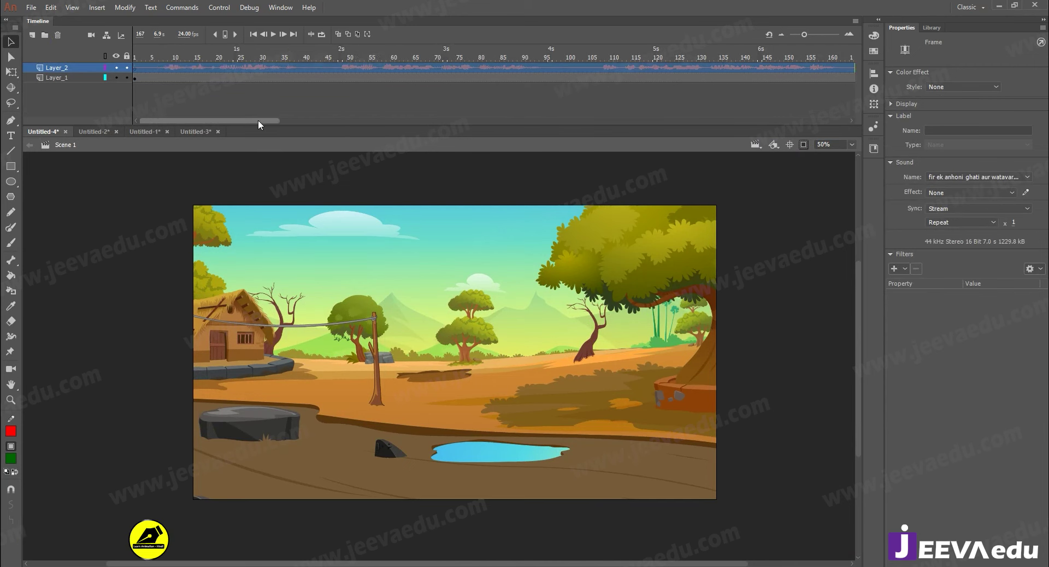
# - Preview the whole Scene 1 animation with its audio from the start through frame 167
pyautogui.click(149, 67)
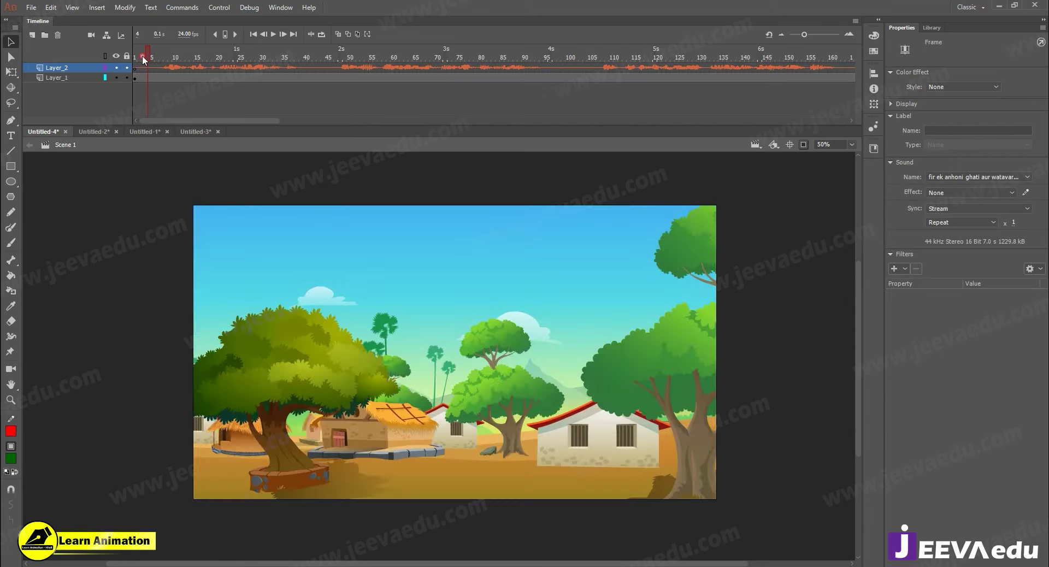
pyautogui.press('z')
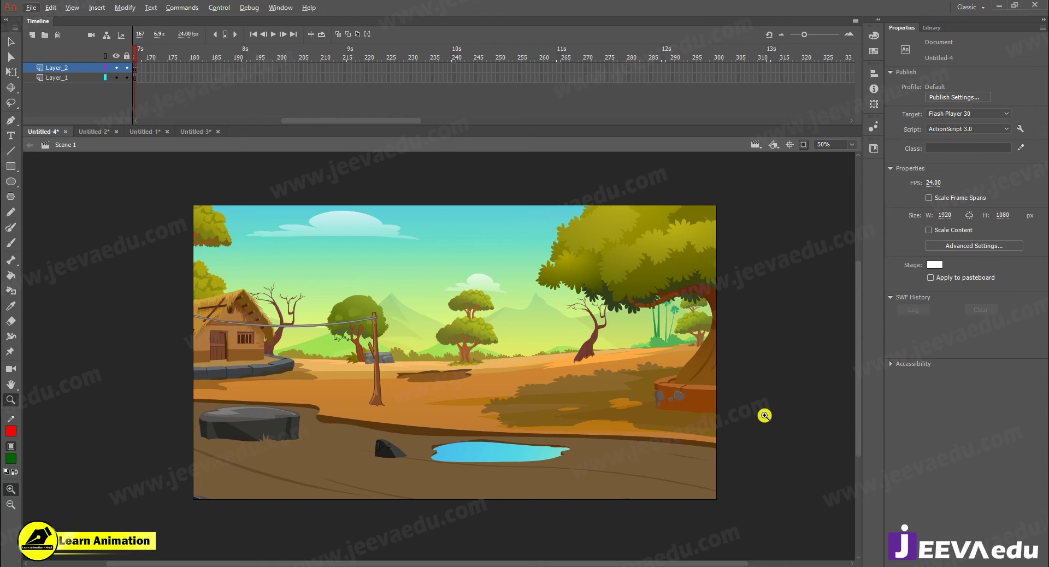
pyautogui.moveTo(328, 121); pyautogui.dragTo(185, 119)
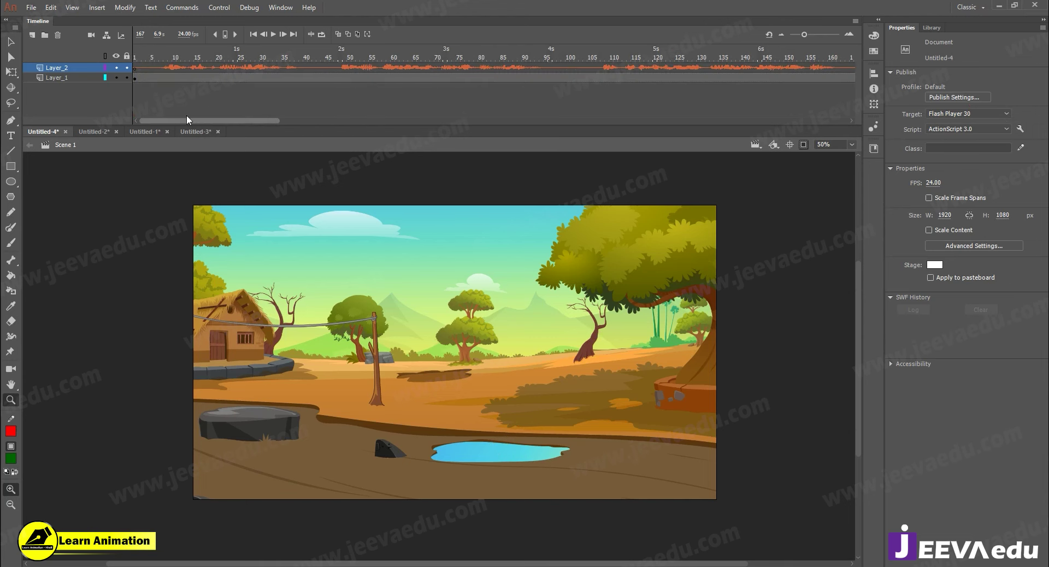
# - Check Layer_1 as outlines, hide Layer_2 and scrub through the Scene 1 animation
pyautogui.click(105, 78)
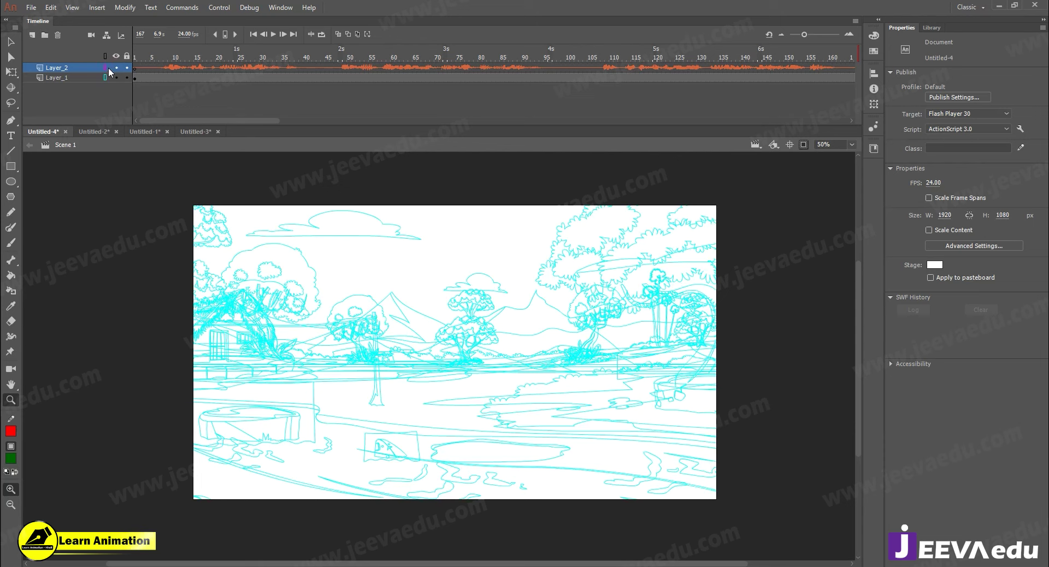
pyautogui.click(105, 78)
pyautogui.click(116, 68)
pyautogui.moveTo(162, 63); pyautogui.dragTo(765, 95)
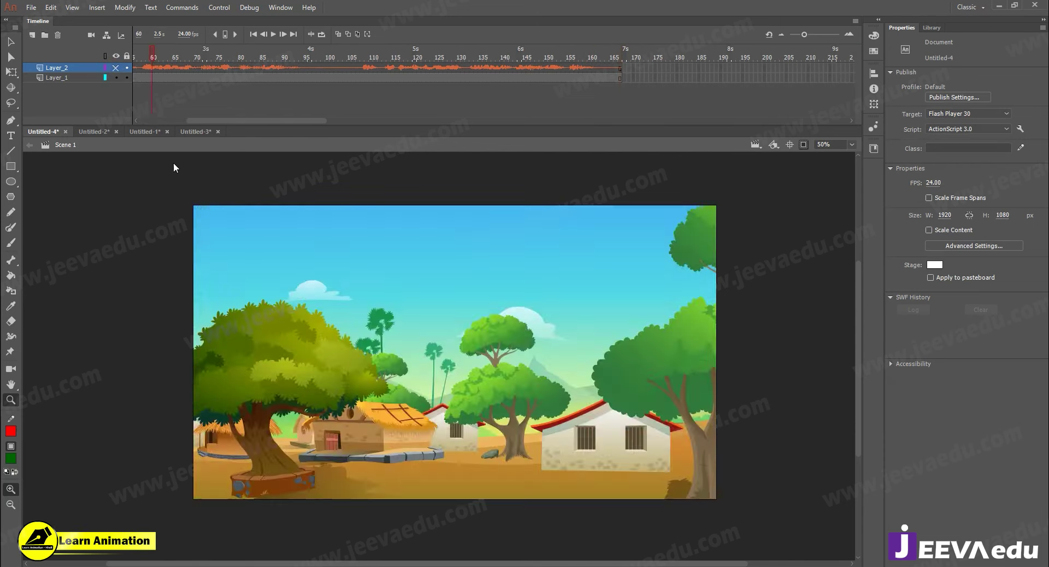
# - Switch to the Untitled-2 document, rewind to frame 1 and select the hut interior artwork to check its instance
pyautogui.click(111, 147)
pyautogui.click(95, 132)
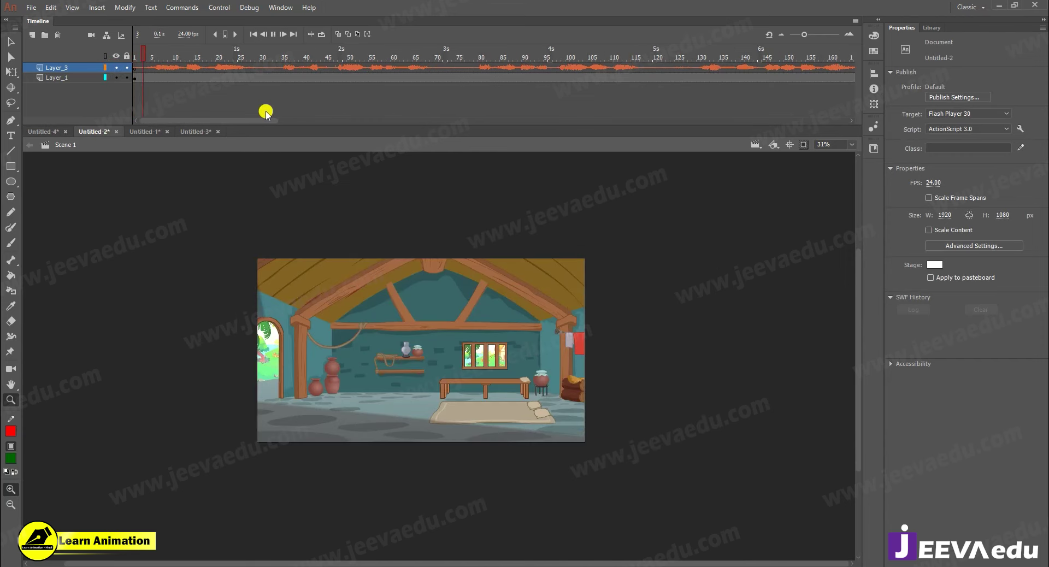
pyautogui.moveTo(377, 53); pyautogui.dragTo(2, 97)
pyautogui.press('v')
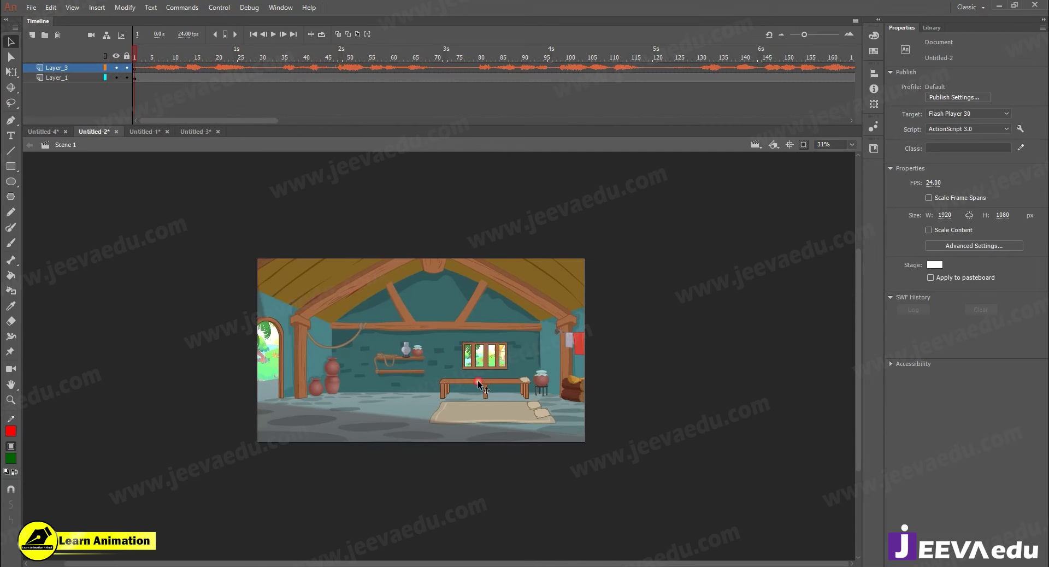
pyautogui.click(477, 380)
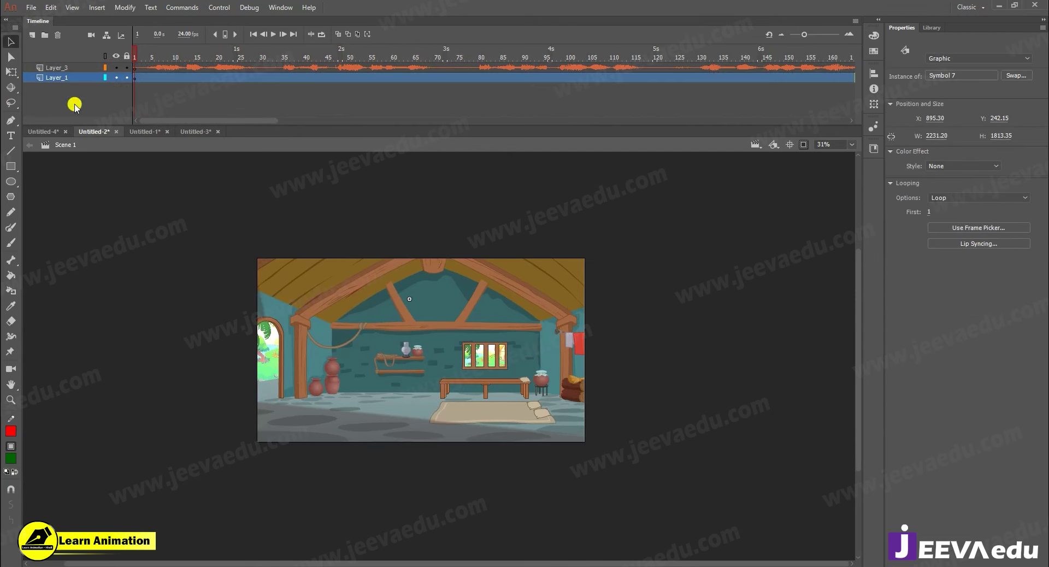
# - Return to Untitled-4, show the artwork outside the stage and inspect the layers inside Symbol 13
pyautogui.click(52, 132)
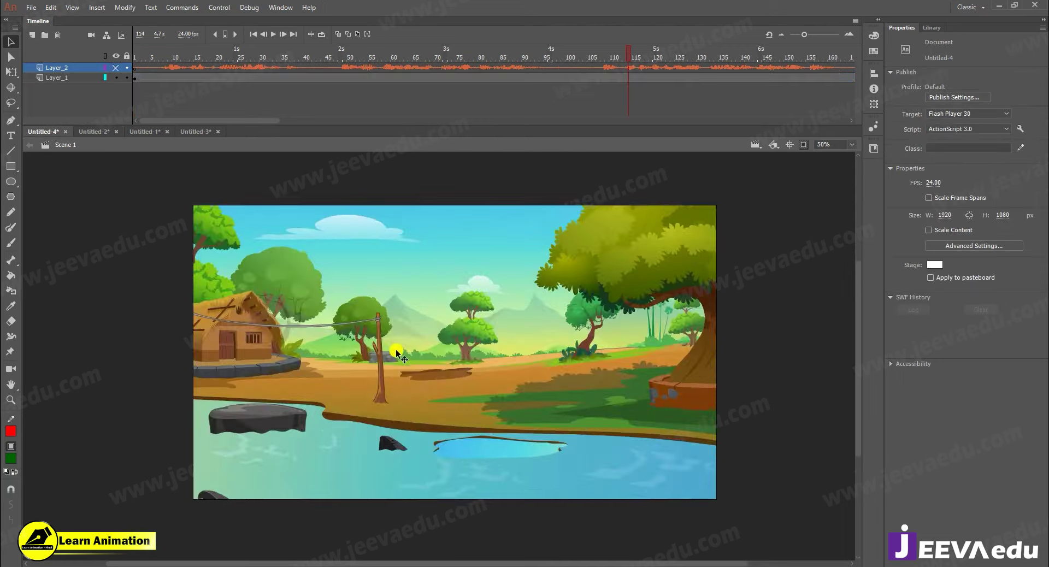
pyautogui.press('z')
pyautogui.click(151, 67)
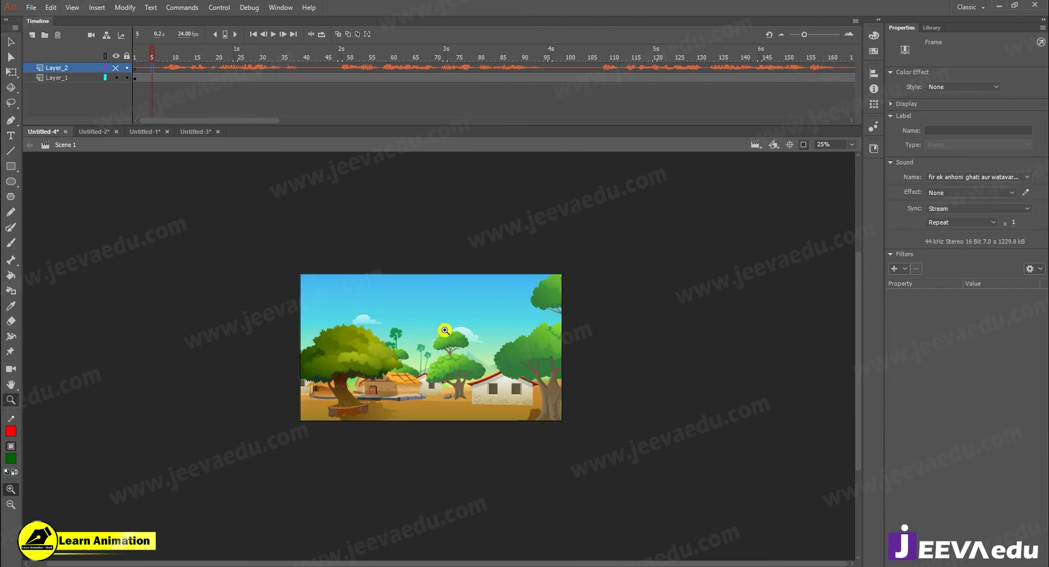
pyautogui.press('v')
pyautogui.click(457, 365)
pyautogui.click(803, 144)
pyautogui.moveTo(471, 356); pyautogui.dragTo(452, 360)
pyautogui.hotkey('ctrl', 'z')
pyautogui.doubleClick(438, 361)
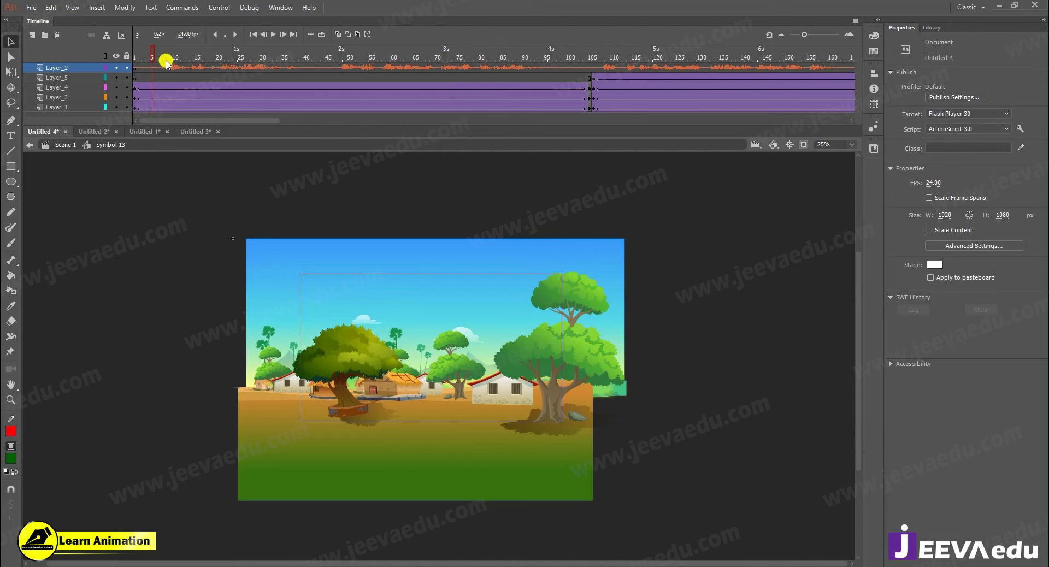
# - Go back to Scene 1, try moving the village artwork sideways, and undo the move
pyautogui.click(71, 148)
pyautogui.click(194, 293)
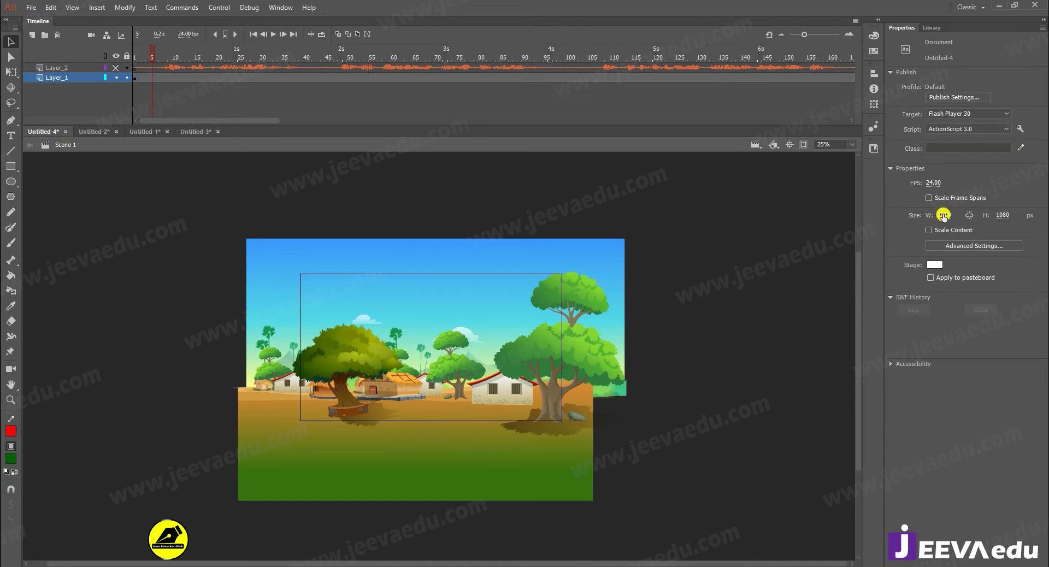
pyautogui.moveTo(461, 367); pyautogui.dragTo(533, 374)
pyautogui.hotkey('ctrl', 'z')
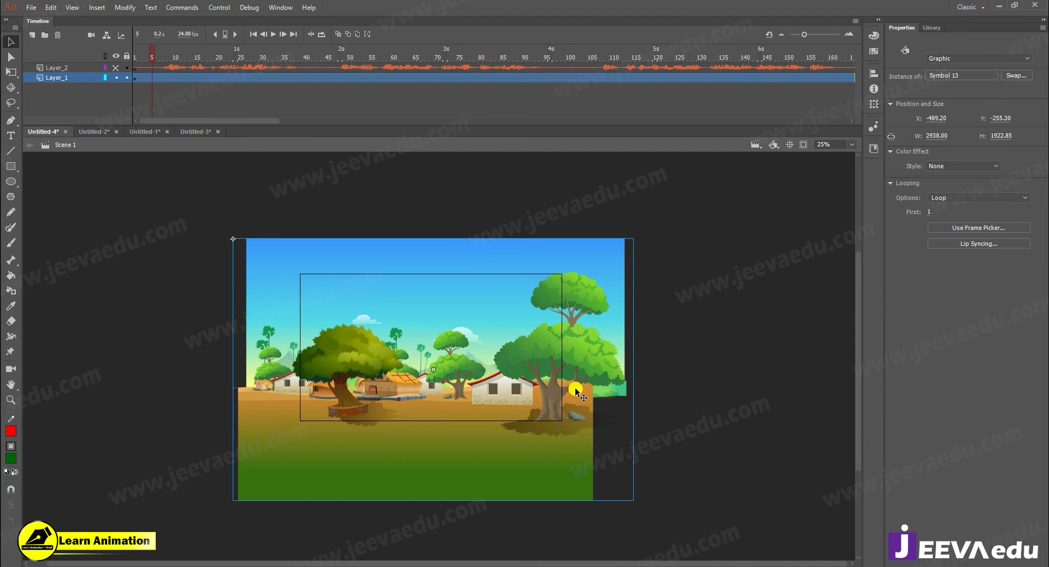
# - Copy the Layer_3 audio layer from Scene 1 of the Untitled-2 document
pyautogui.click(112, 132)
pyautogui.moveTo(186, 64); pyautogui.dragTo(168, 64)
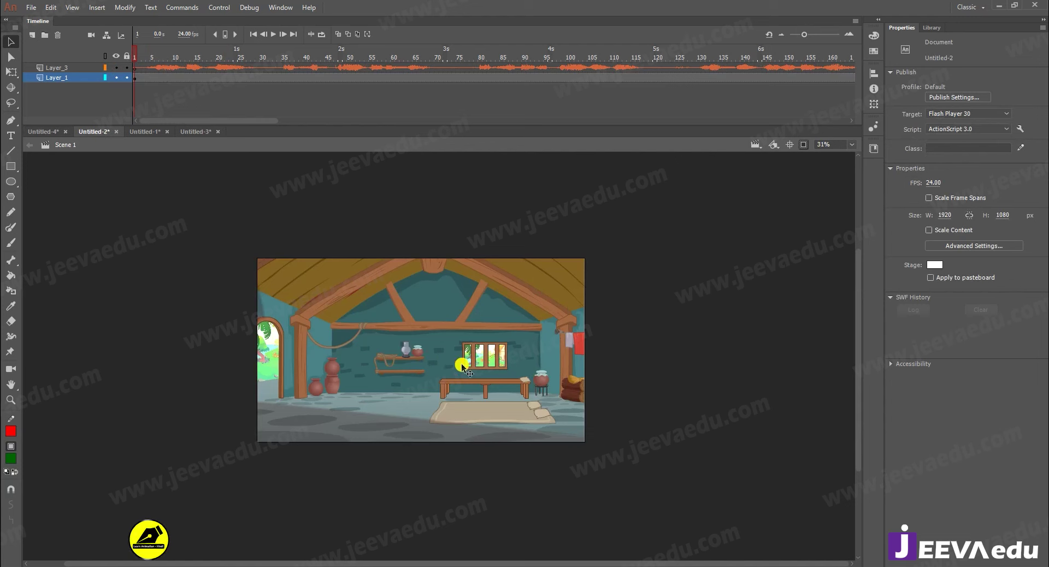
pyautogui.rightClick(77, 68)
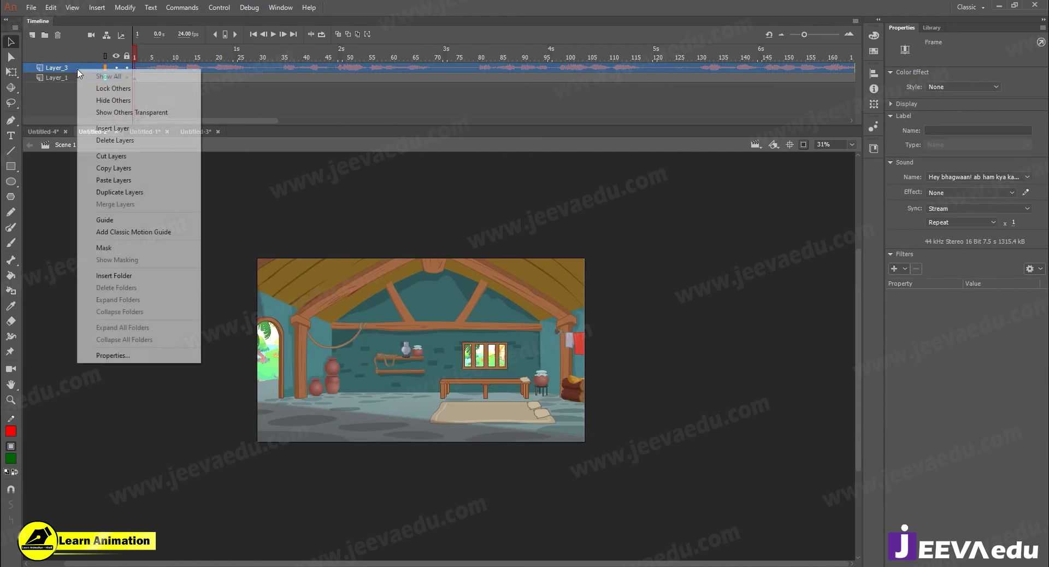
pyautogui.click(113, 169)
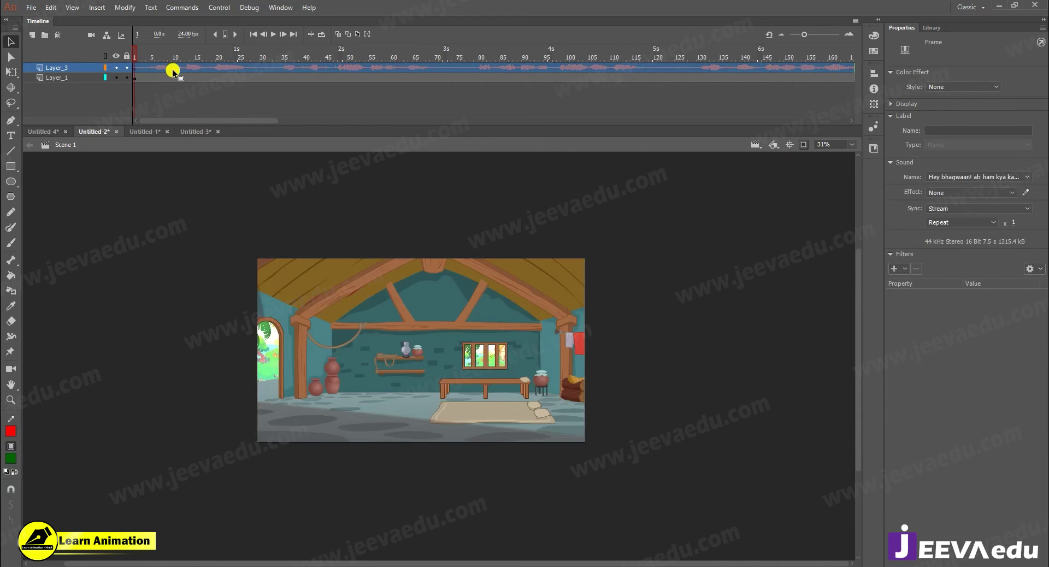
# - Show the content outside the stage and break apart the hut interior instance on Layer_1
pyautogui.click(803, 144)
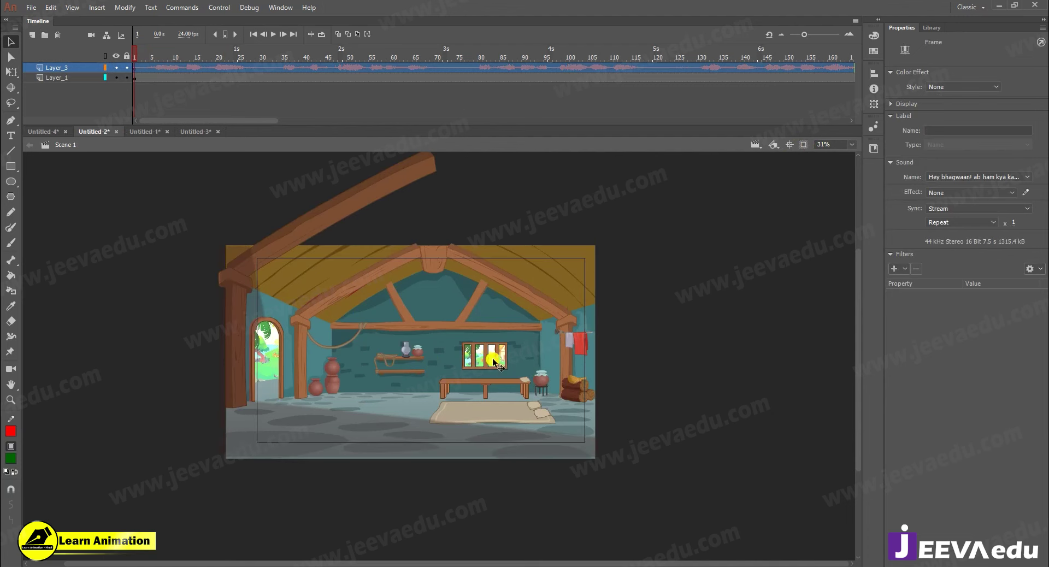
pyautogui.click(437, 385)
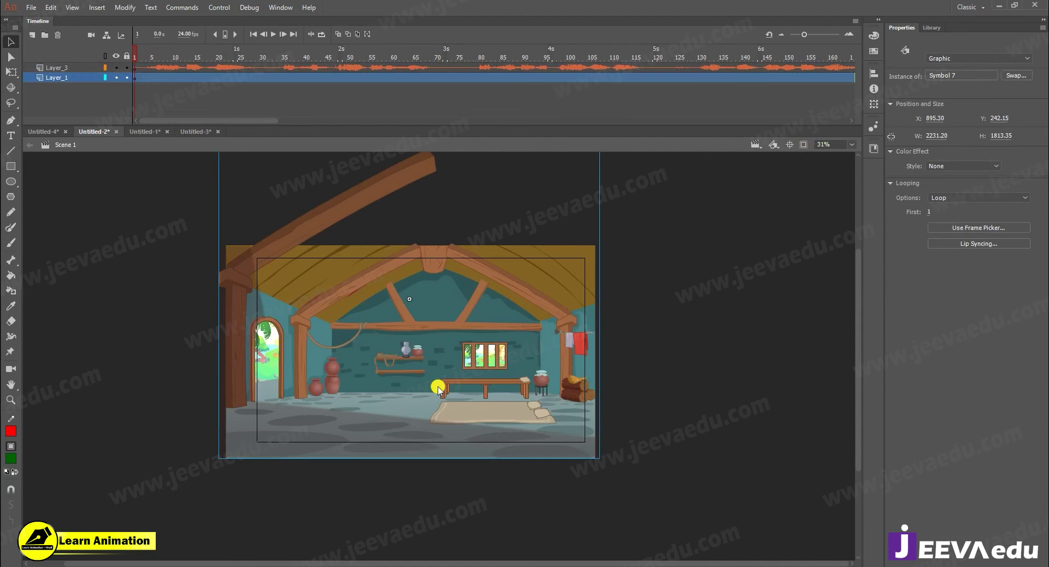
pyautogui.hotkey('ctrl', 'b')
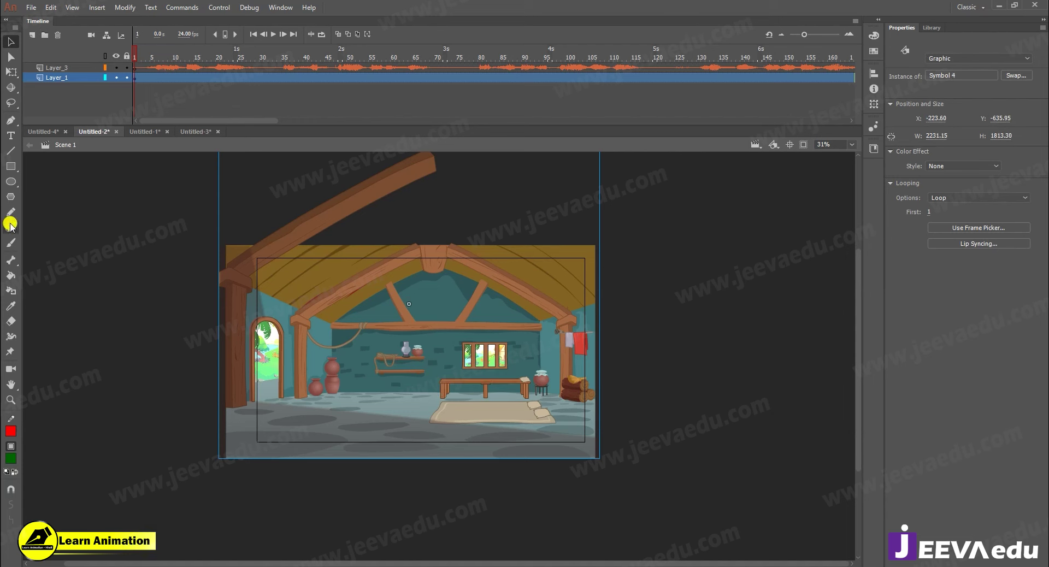
# - Open Symbol 4 for editing and paste the copied audio layer above its Layer_1
pyautogui.doubleClick(436, 385)
pyautogui.rightClick(85, 69)
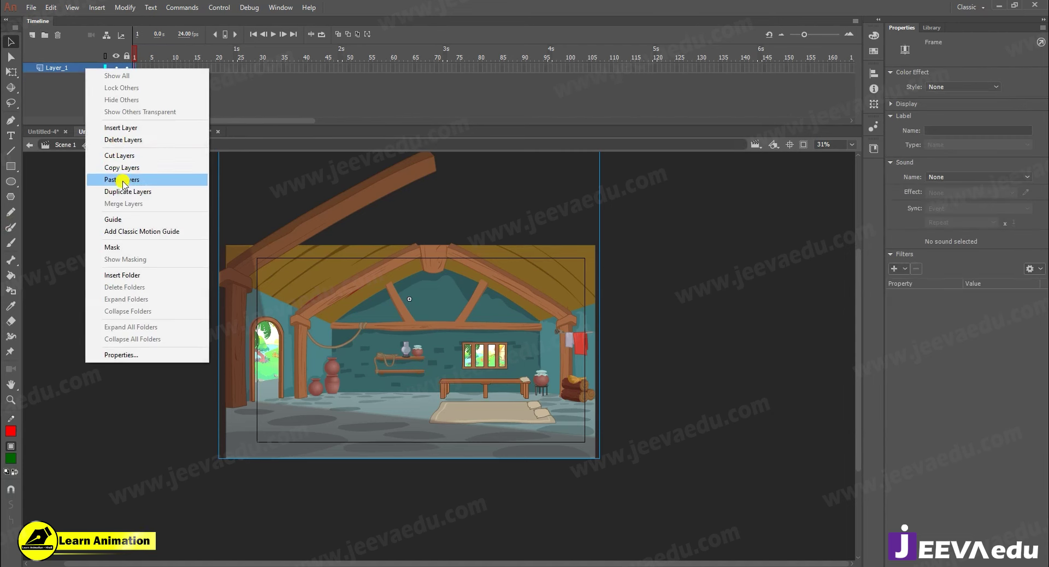
pyautogui.click(125, 180)
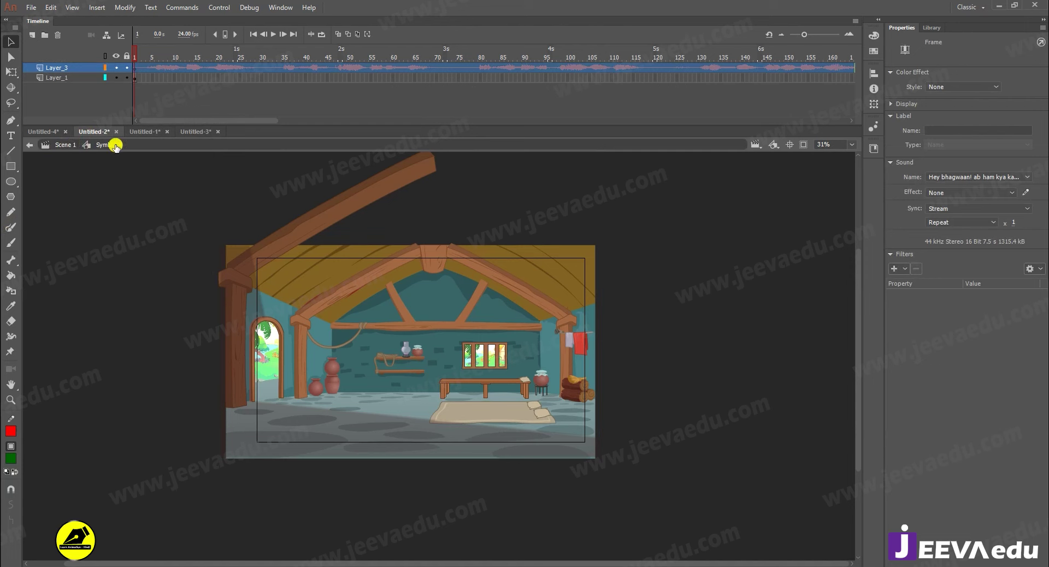
# - Check the length of the layers in Symbol 4 and preview its audio from the first frame
pyautogui.moveTo(212, 120); pyautogui.dragTo(275, 119)
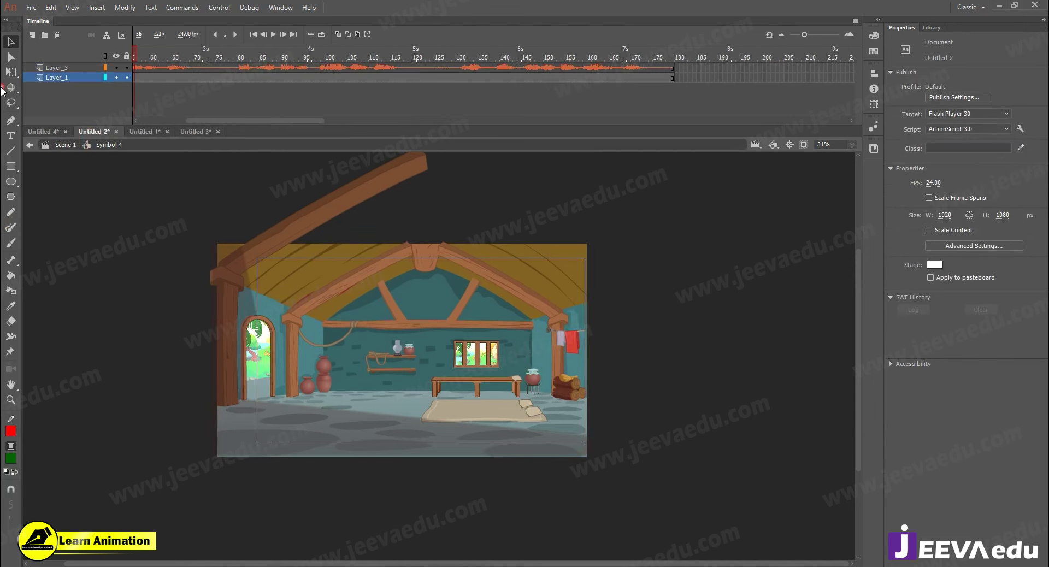
pyautogui.moveTo(309, 121); pyautogui.dragTo(187, 112)
pyautogui.moveTo(185, 68); pyautogui.dragTo(11, 58)
pyautogui.press('Return')
pyautogui.press('Return')
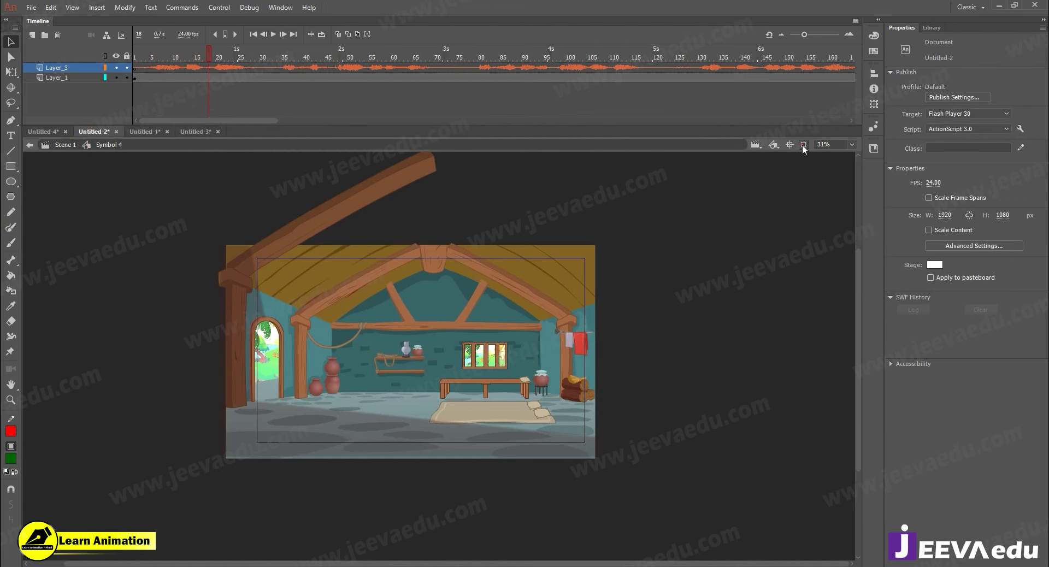
# - Clip the content outside the stage in Symbol 4 and check the framing of the hut interior
pyautogui.click(803, 144)
pyautogui.press('z')
pyautogui.click(371, 316)
pyautogui.moveTo(411, 390); pyautogui.dragTo(360, 337)
pyautogui.keyDown('alt'); pyautogui.click(437, 360); pyautogui.keyUp('alt')
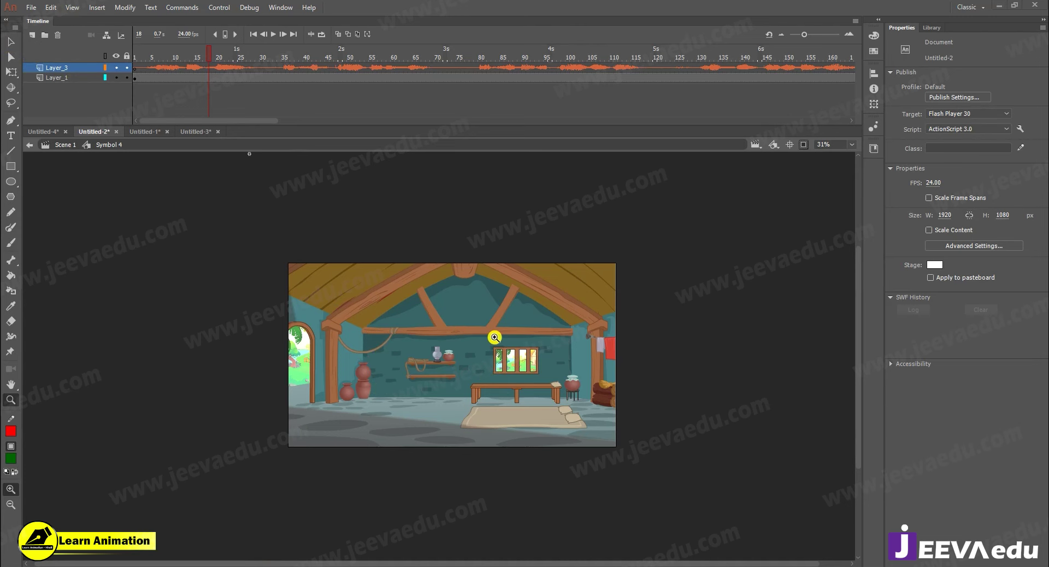
pyautogui.scroll(3, 495, 337)
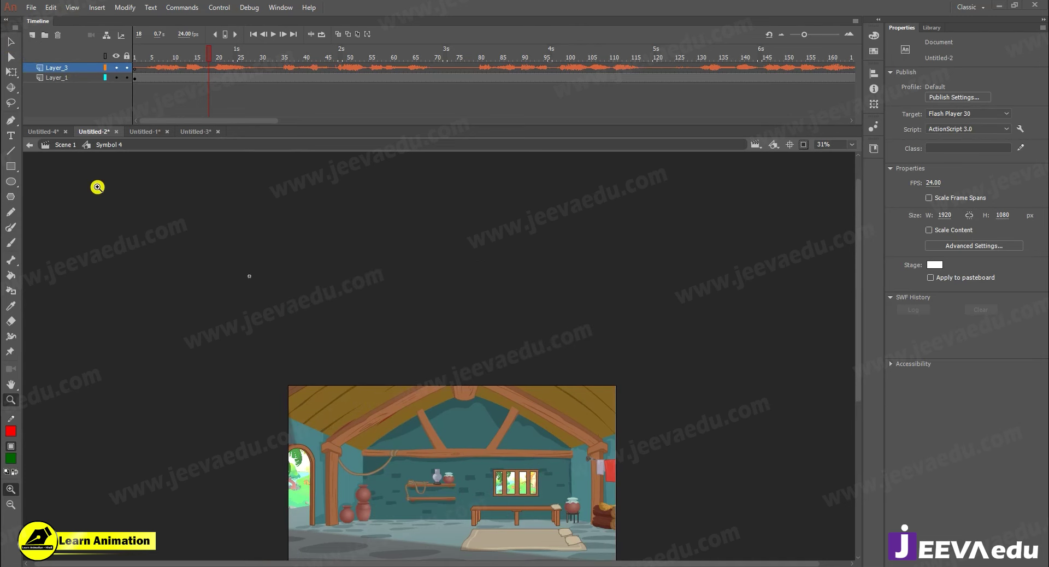
# - Insert a new layer directly above Layer_1 in Symbol 4
pyautogui.moveTo(455, 496); pyautogui.dragTo(424, 364)
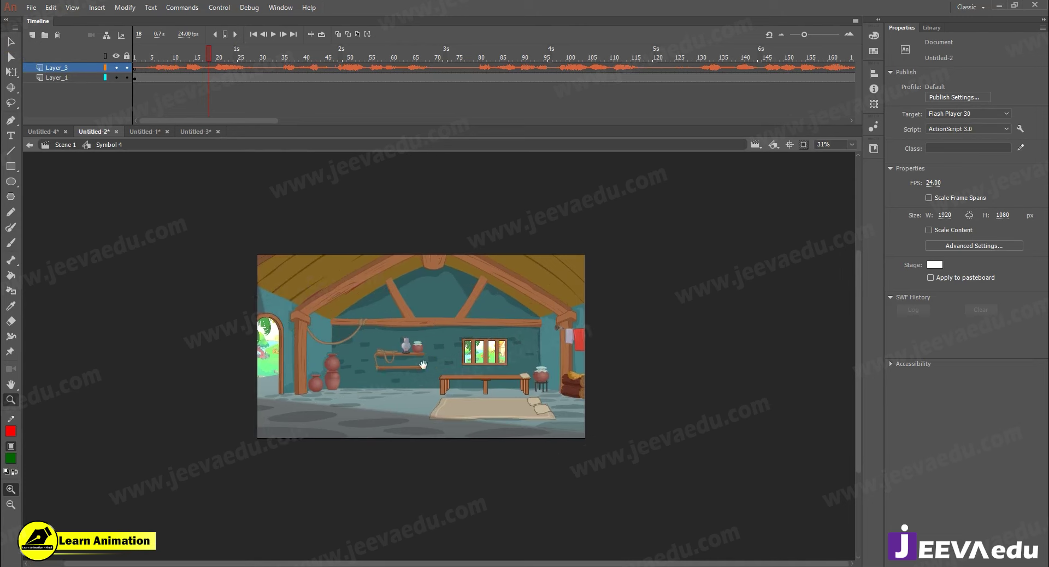
pyautogui.click(69, 79)
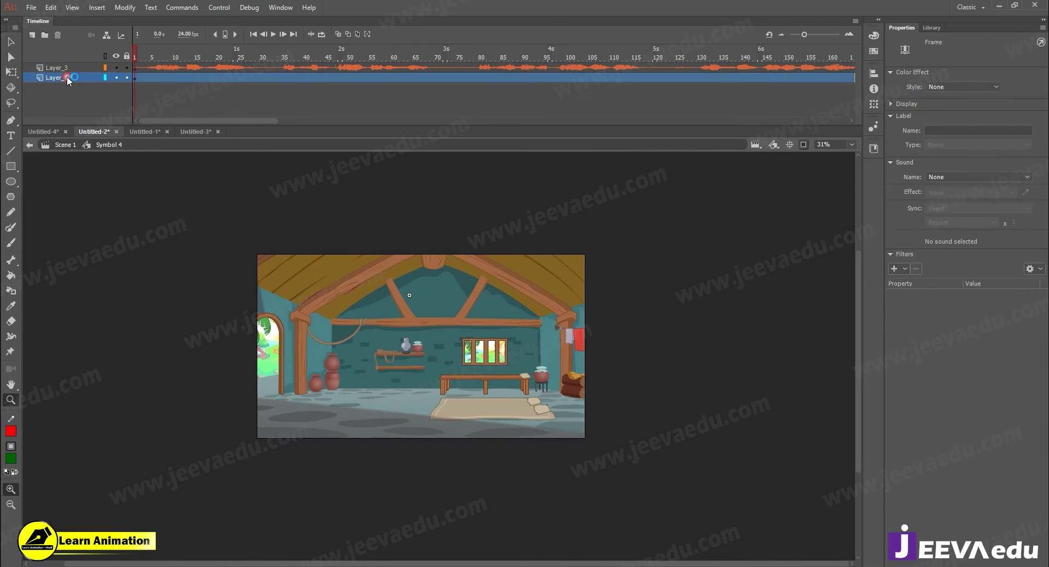
pyautogui.click(43, 34)
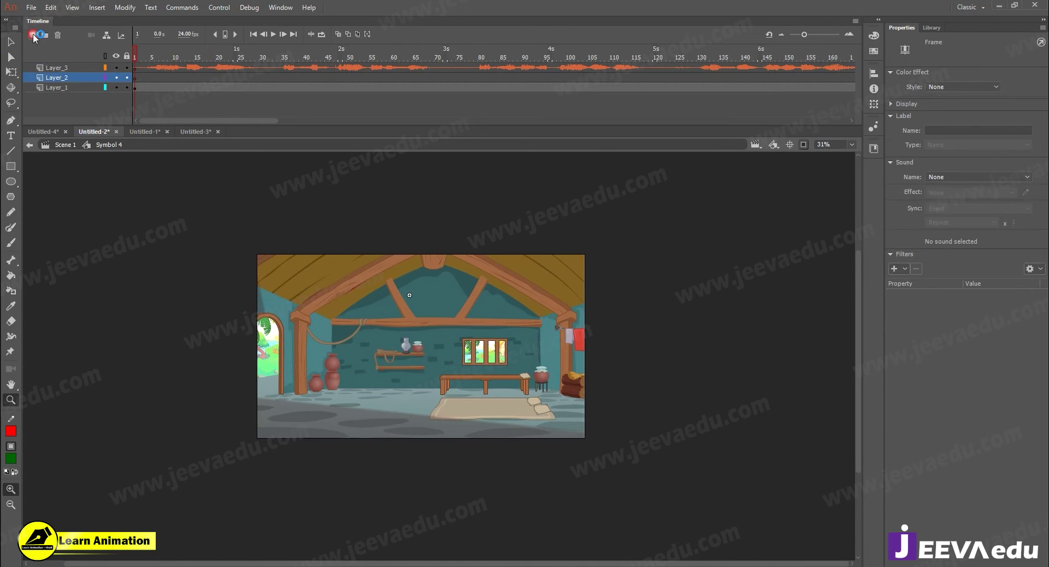
# - Switch to the Untitled-1 document and open the woman character's Symbol 15 for editing
pyautogui.click(143, 132)
pyautogui.press('v')
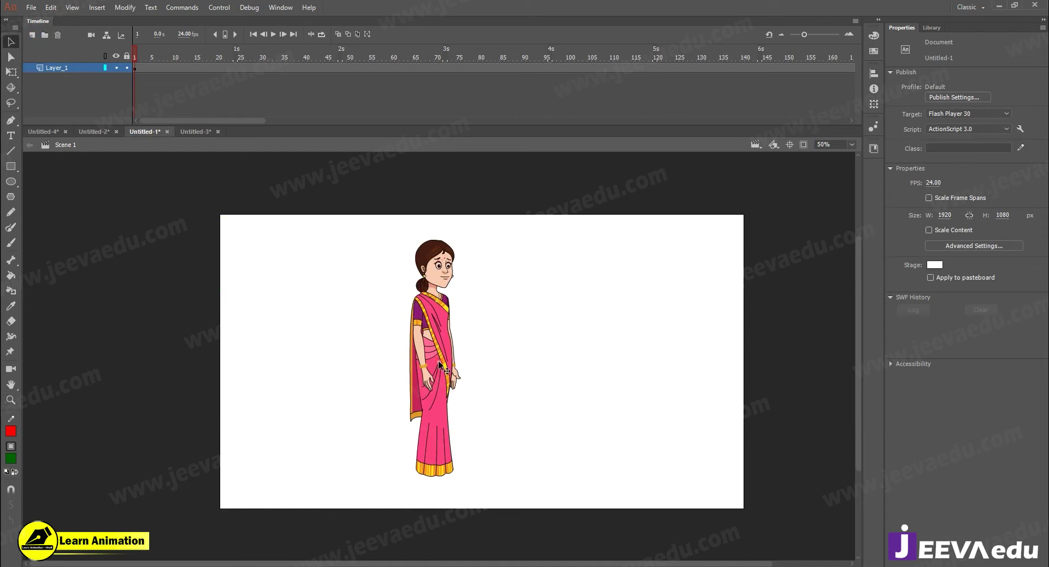
pyautogui.click(440, 360)
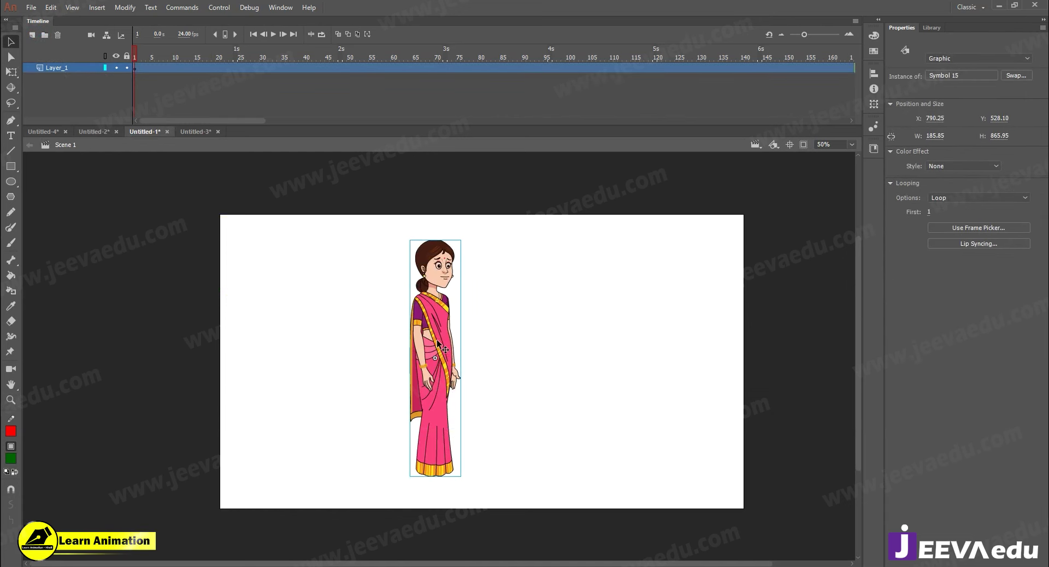
pyautogui.doubleClick(439, 342)
# - Preview the woman's gesture and talking animation with its Layer_2 audio from the first frame
pyautogui.click(221, 57)
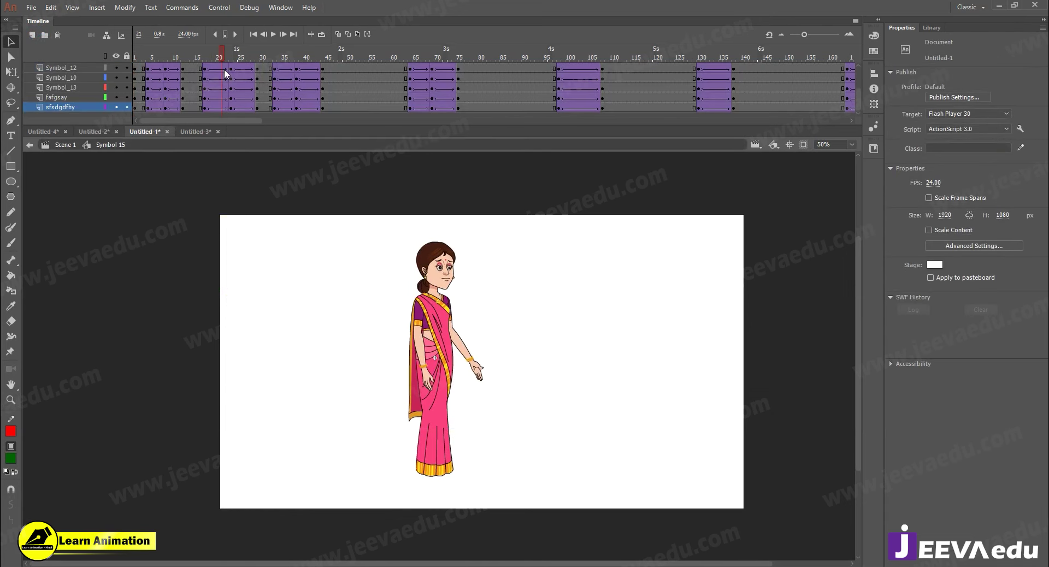
pyautogui.scroll(2, 159, 54)
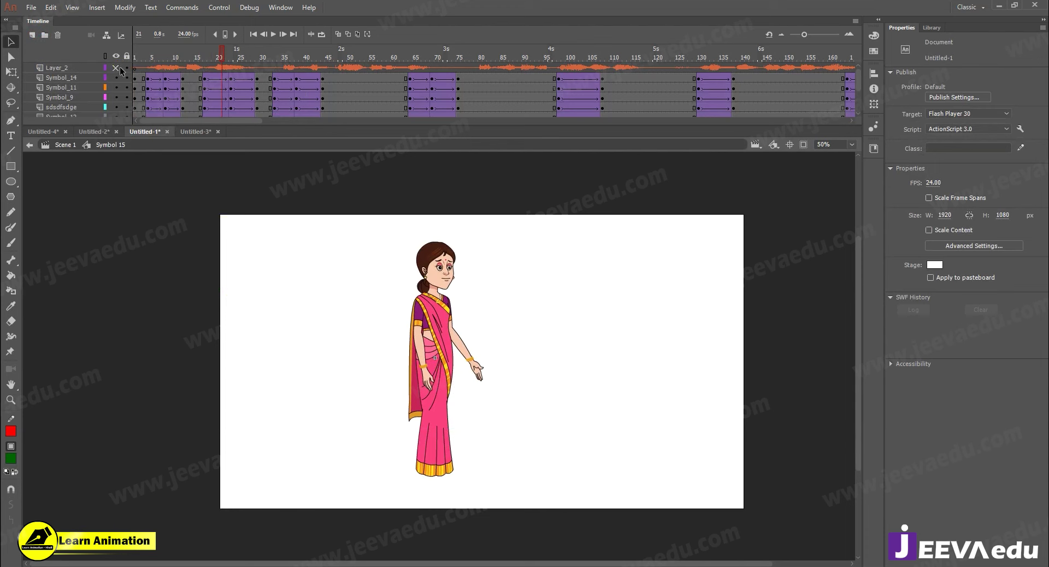
pyautogui.moveTo(232, 57); pyautogui.dragTo(126, 60)
pyautogui.press('Return')
pyautogui.press('Return')
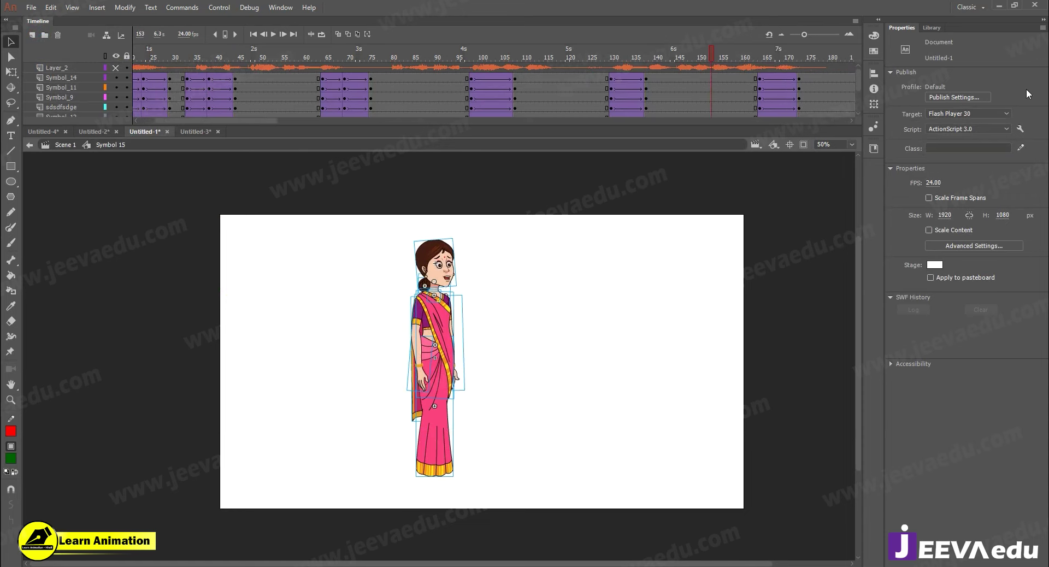
# - Examine the woman's facial expression and mouth up close at frame 107, and view the whole figure again
pyautogui.press('z')
pyautogui.click(448, 284)
pyautogui.click(449, 288)
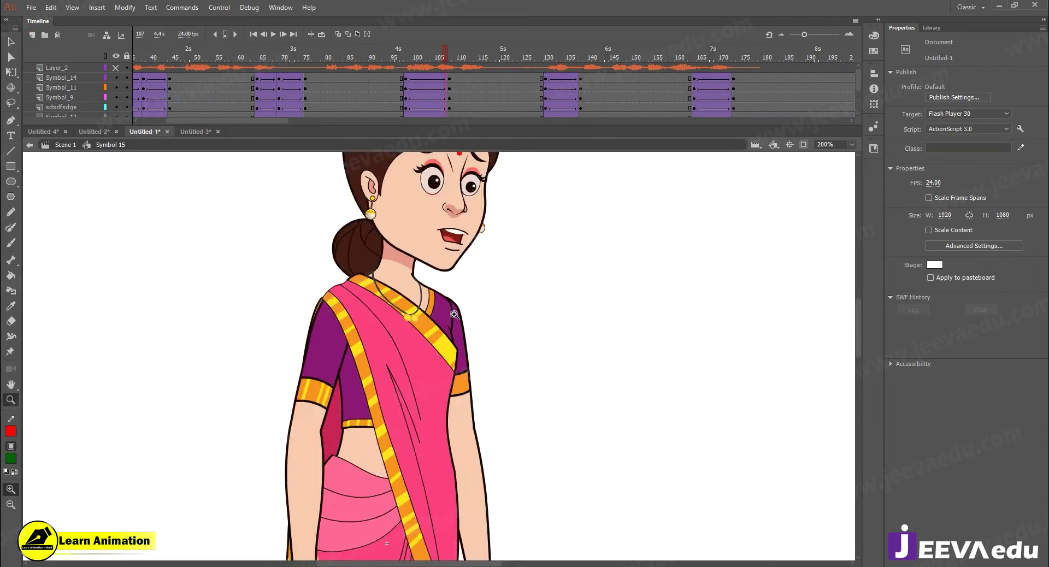
pyautogui.click(455, 320)
pyautogui.moveTo(455, 327); pyautogui.dragTo(453, 332)
pyautogui.moveTo(461, 293); pyautogui.dragTo(441, 340)
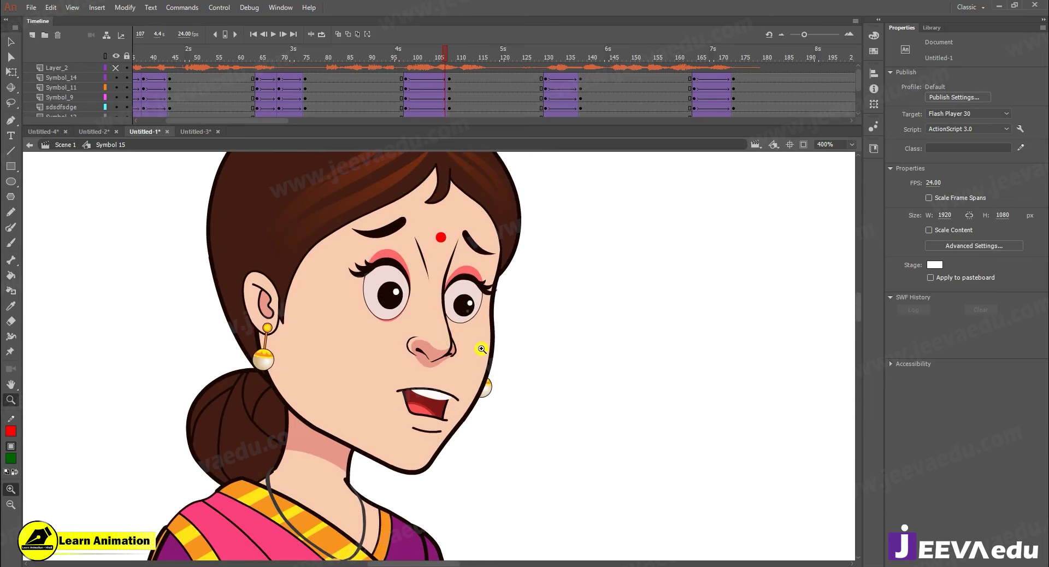
pyautogui.keyDown('alt'); pyautogui.click(429, 387); pyautogui.keyUp('alt')
pyautogui.keyDown('alt'); pyautogui.click(430, 401); pyautogui.keyUp('alt')
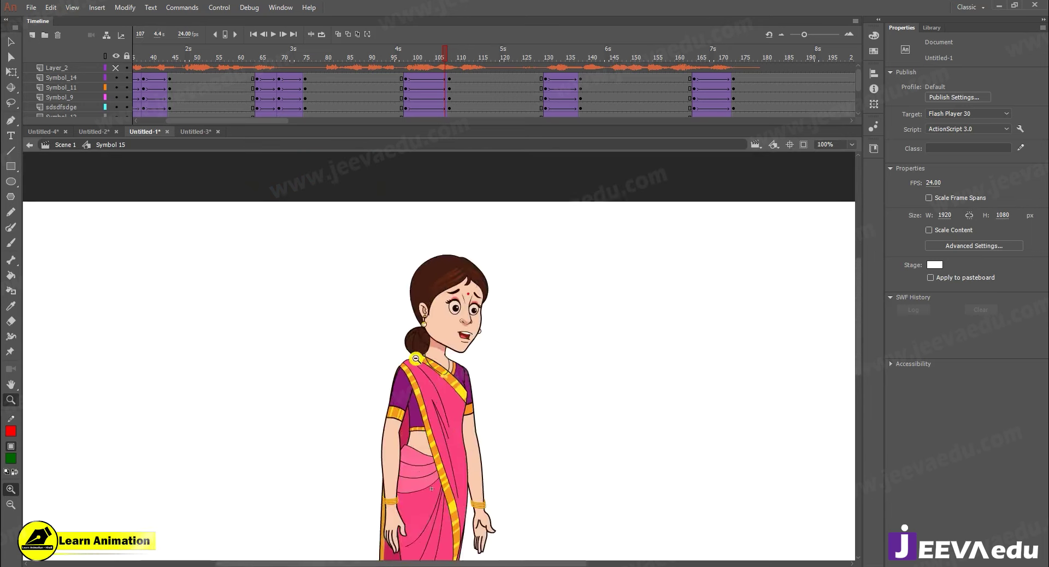
pyautogui.keyDown('alt'); pyautogui.click(428, 392); pyautogui.keyUp('alt')
pyautogui.keyDown('alt'); pyautogui.click(460, 392); pyautogui.keyUp('alt')
pyautogui.keyDown('alt'); pyautogui.click(423, 402); pyautogui.keyUp('alt')
pyautogui.click(424, 345)
pyautogui.click(454, 363)
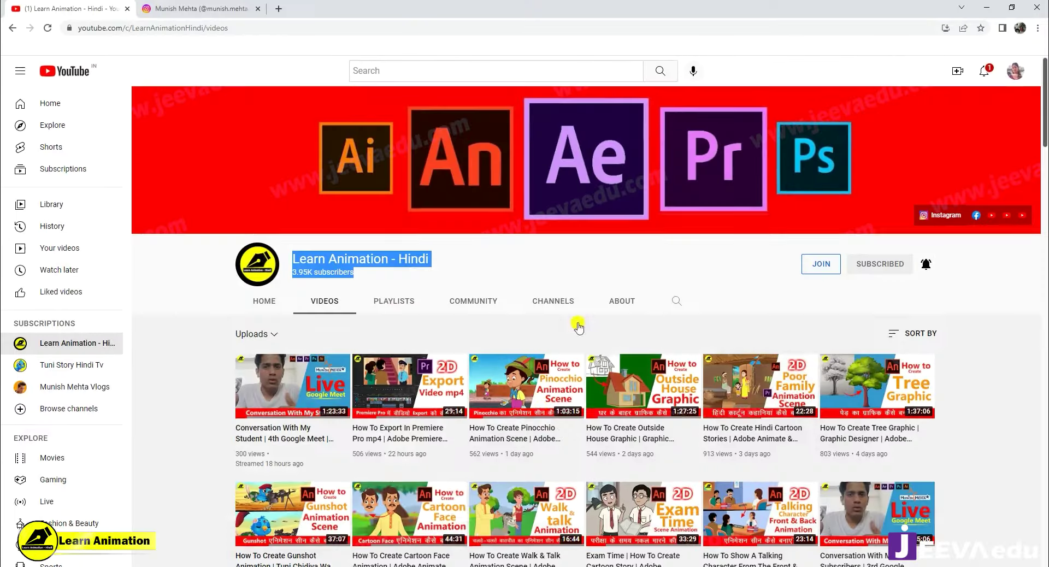
# - Browse the uploaded videos and playlists of the Learn Animation - Hindi YouTube channel, and return to the animation project
pyautogui.scroll(-5, 431, 317)
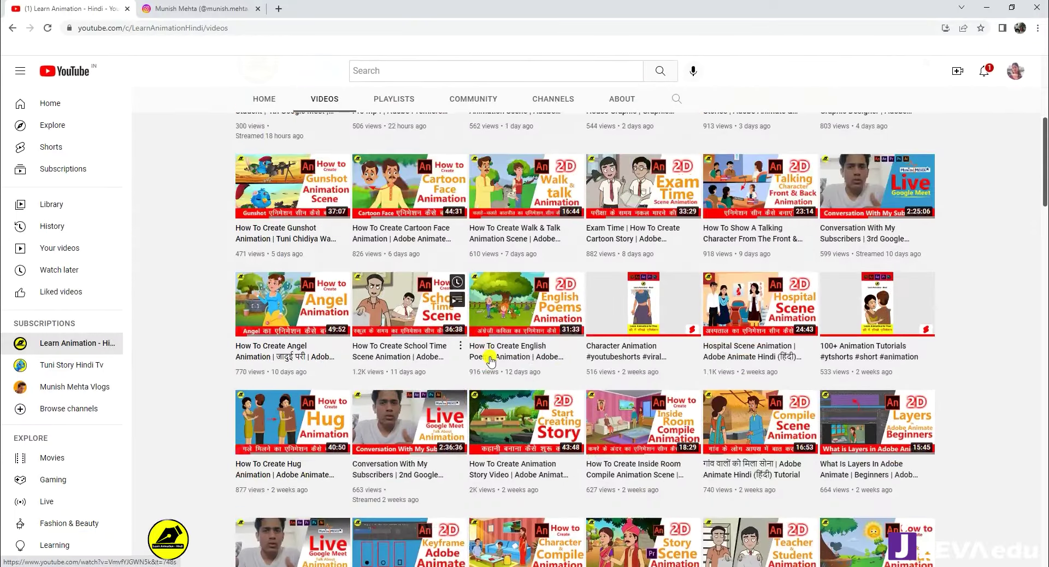
pyautogui.scroll(4, 431, 317)
pyautogui.click(397, 197)
pyautogui.scroll(-3, 534, 429)
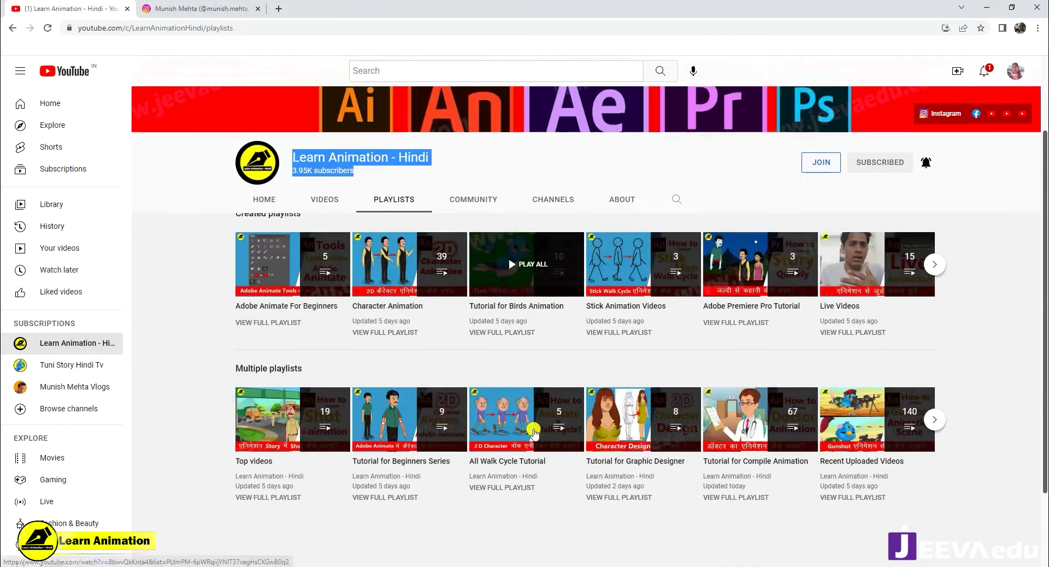
pyautogui.click(990, 12)
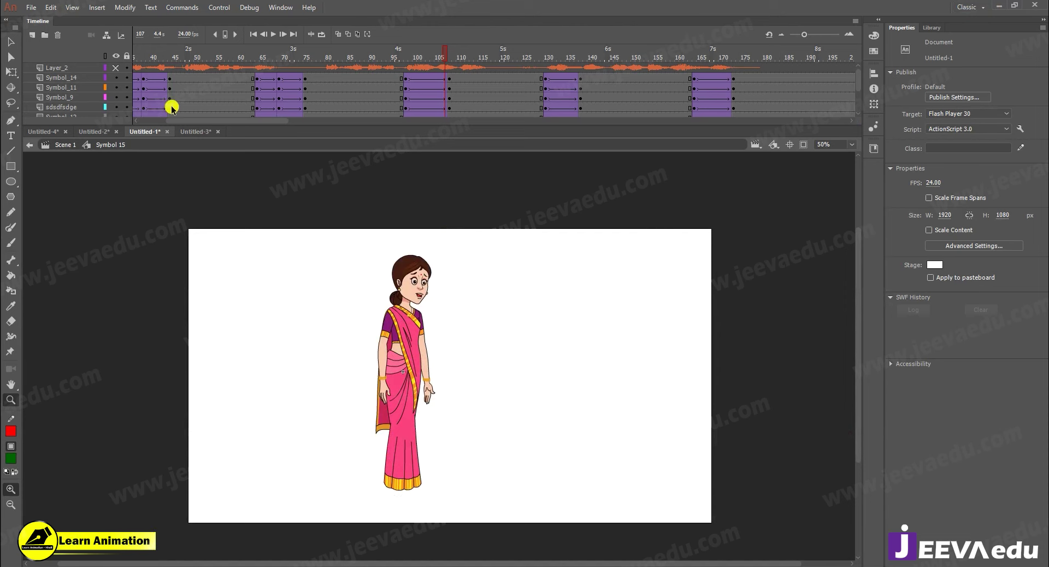
# - Return to the main scene of Untitled-1, pick the woman's Symbol 15 instance for copying, and switch to the Untitled-2 document
pyautogui.click(67, 145)
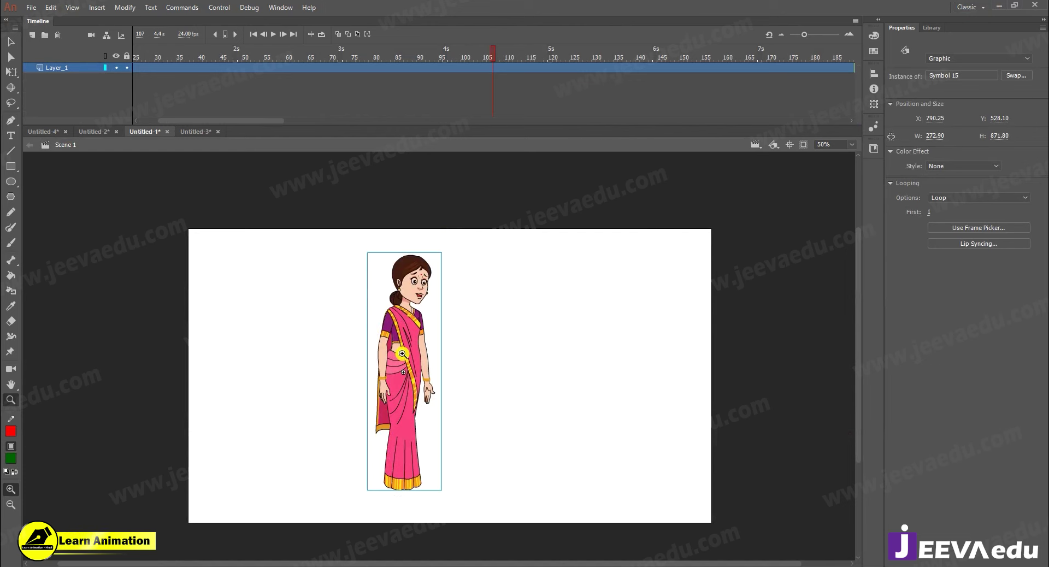
pyautogui.press('v')
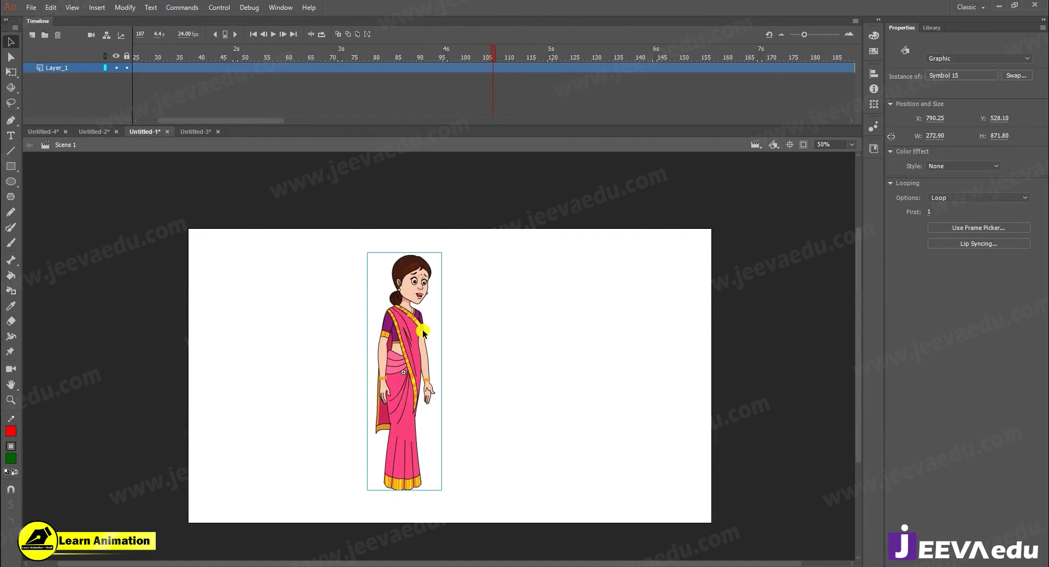
pyautogui.click(86, 131)
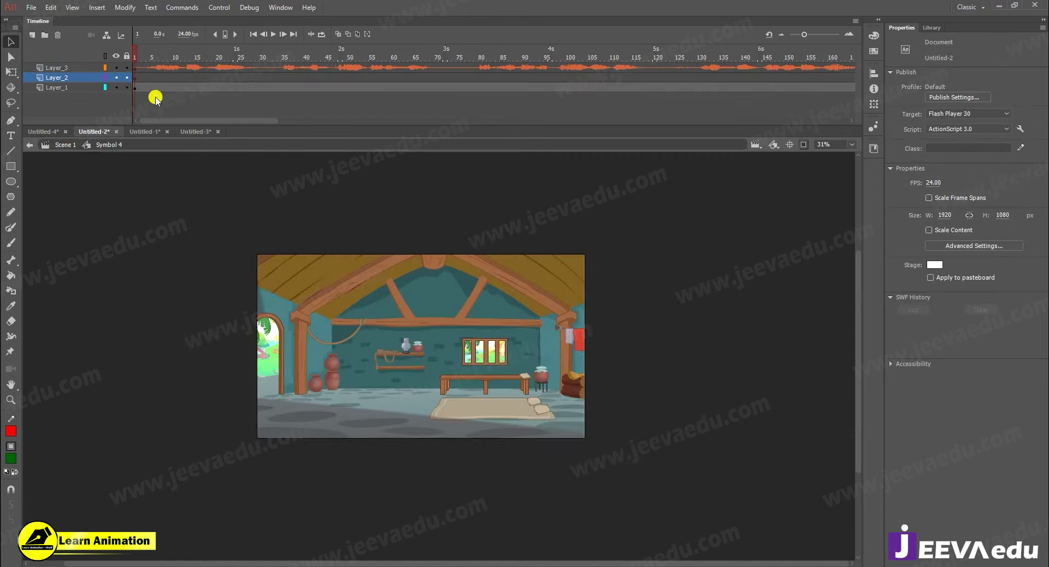
# - Try to paste the woman into frame 1 of Layer_2 inside Symbol 4
pyautogui.click(135, 78)
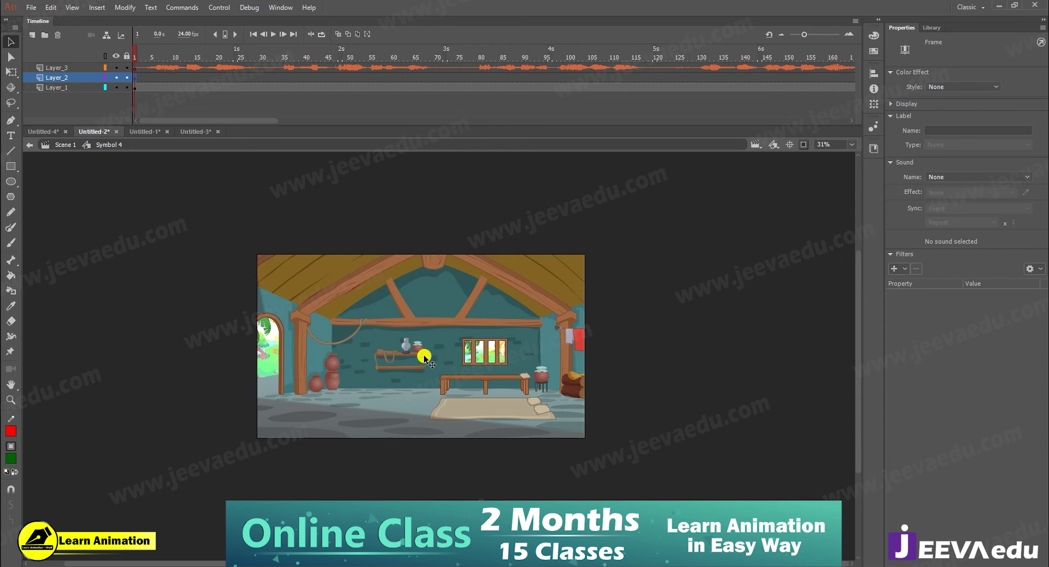
pyautogui.hotkey('ctrl', 'v')
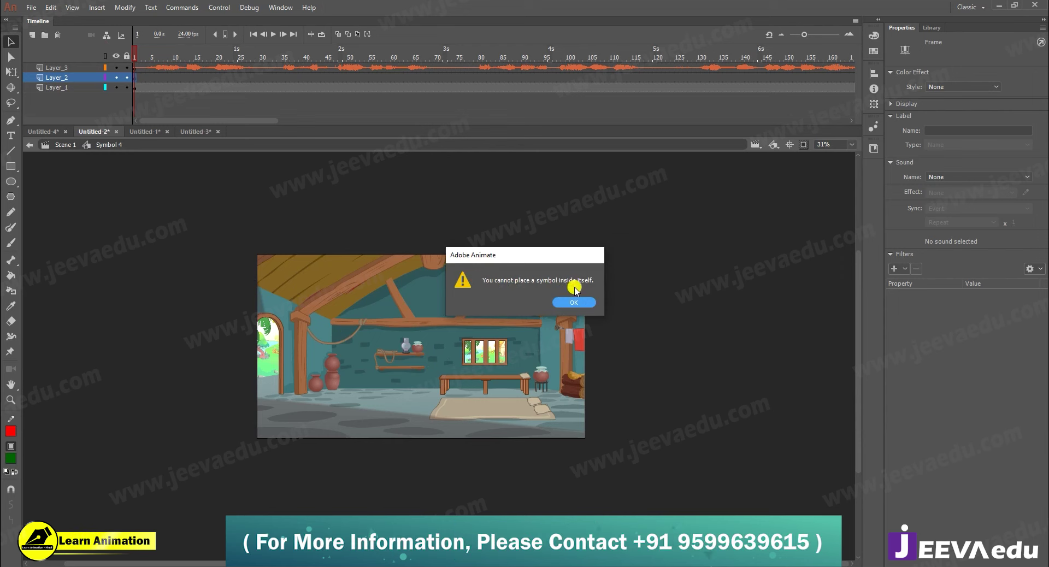
pyautogui.click(575, 304)
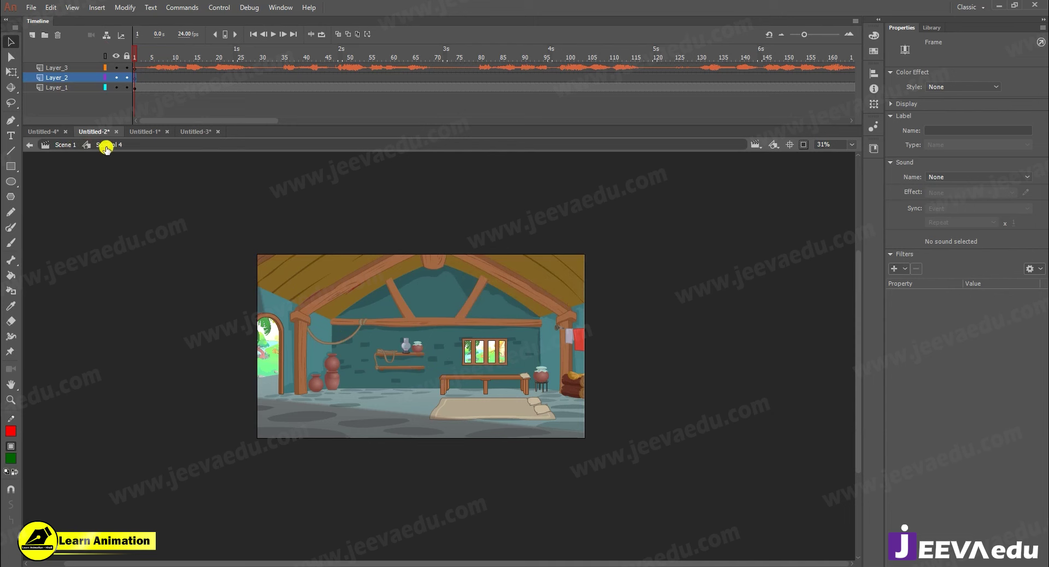
# - Paste the woman into Scene 1 without replacing existing library items, and delete the pasted instance from the stage
pyautogui.click(63, 145)
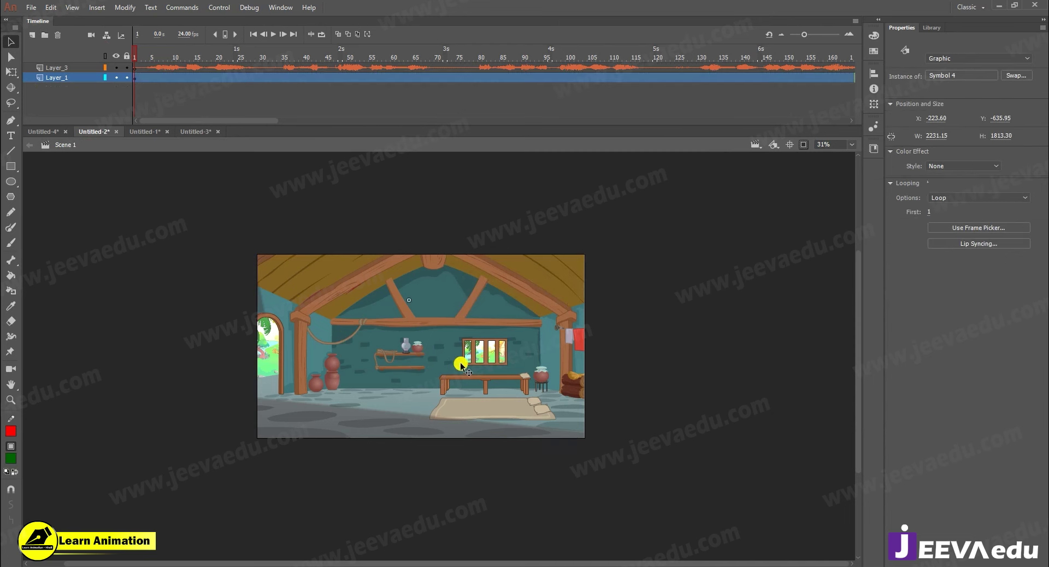
pyautogui.hotkey('ctrl', 'v')
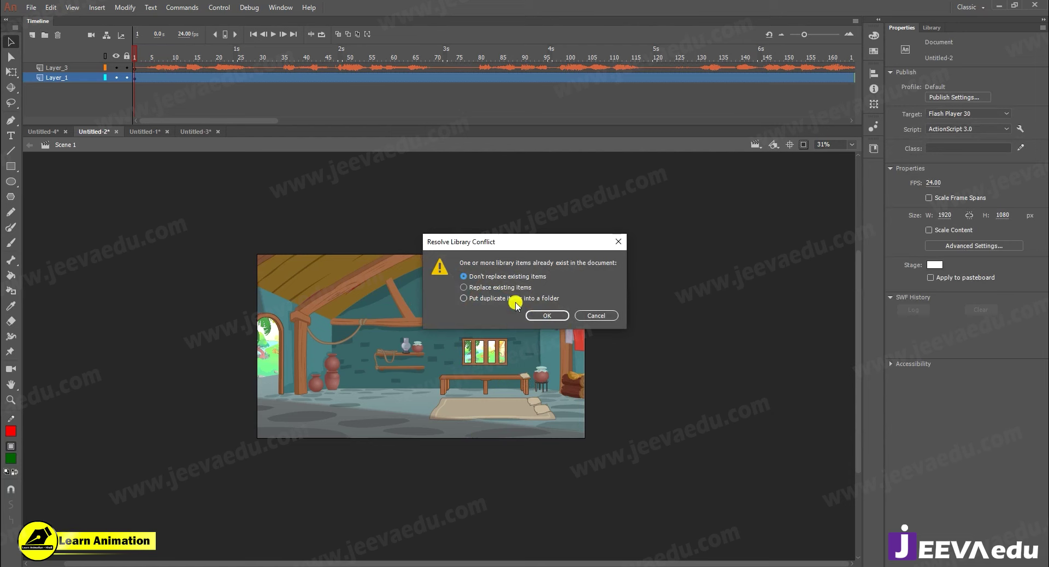
pyautogui.click(547, 315)
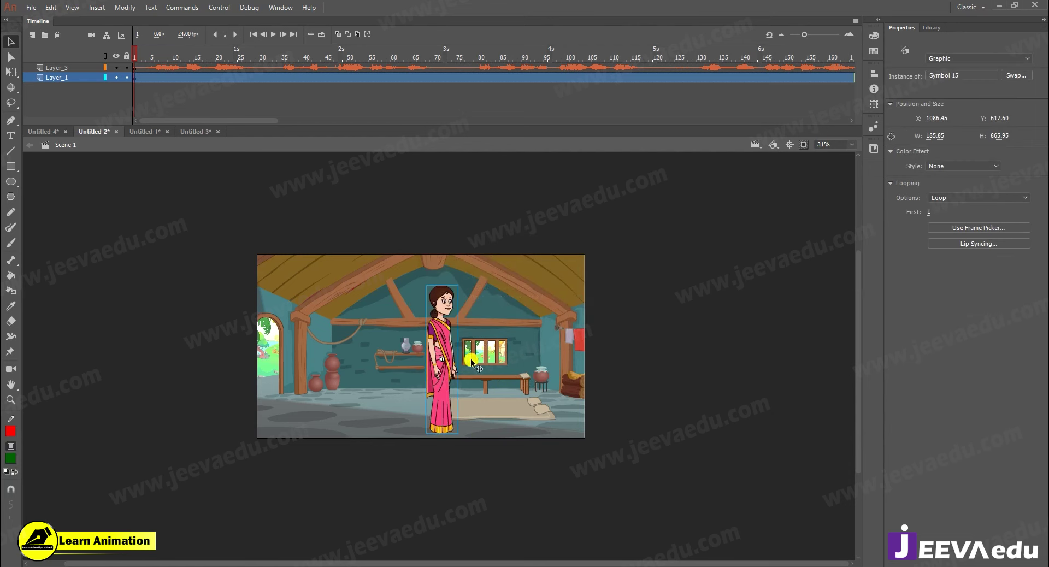
pyautogui.press('Delete')
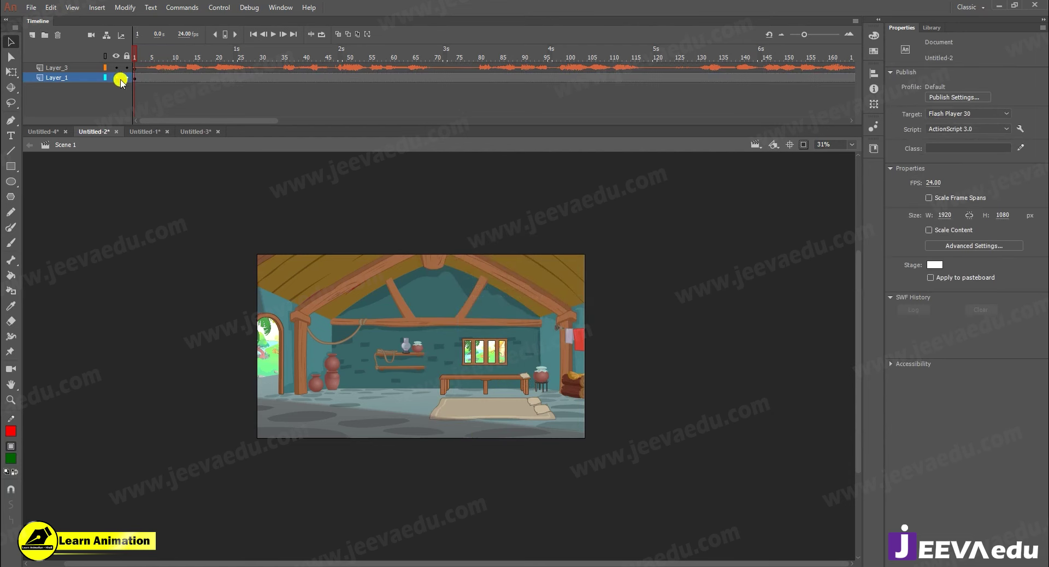
# - Open Symbol 4 for editing, paste the woman into Layer_2, and place her in front of the wall shelves
pyautogui.doubleClick(400, 385)
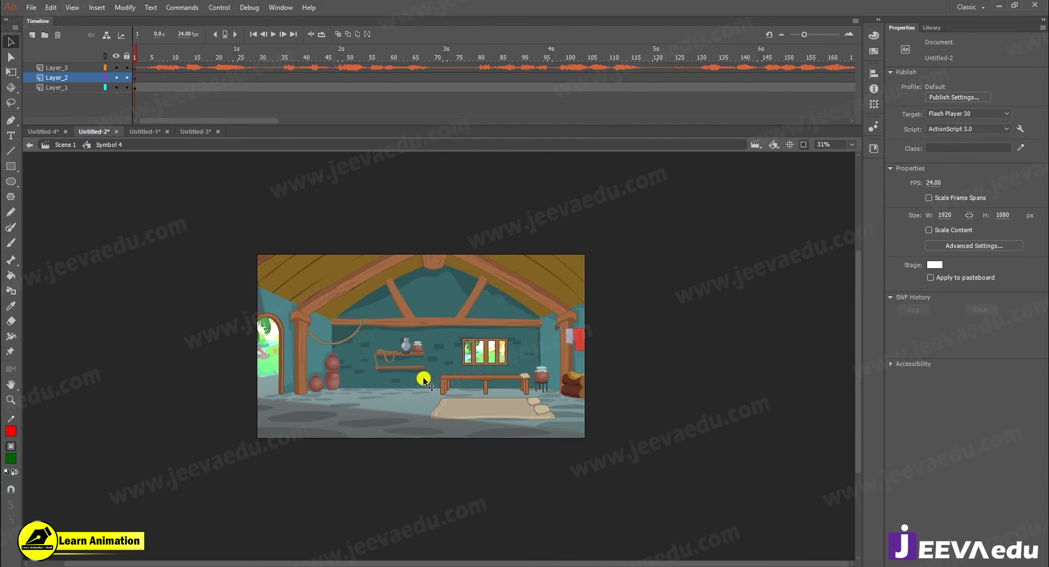
pyautogui.hotkey('ctrl', 'v')
pyautogui.moveTo(442, 356); pyautogui.dragTo(388, 355)
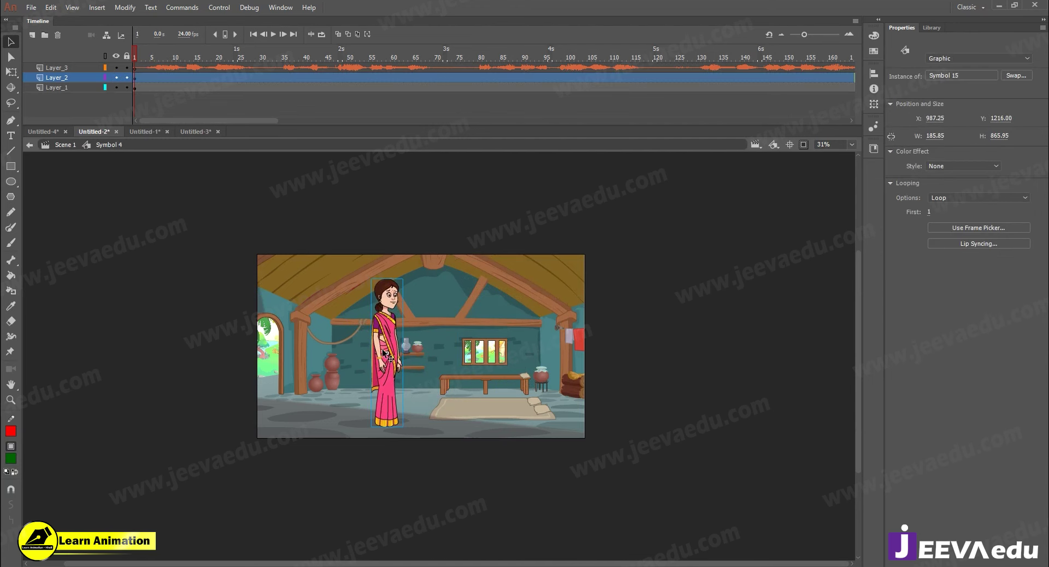
pyautogui.press('z')
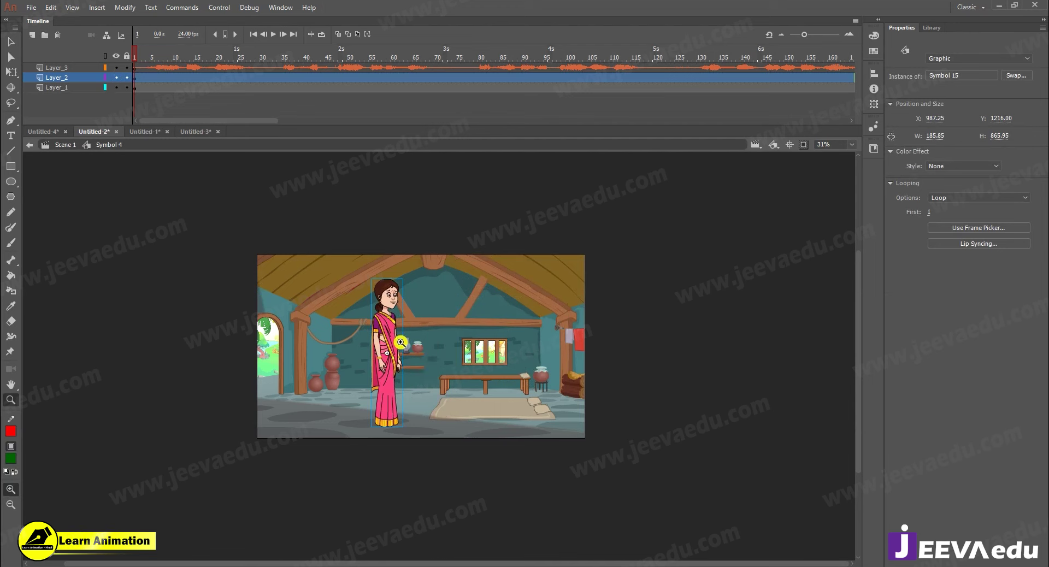
pyautogui.click(309, 351)
pyautogui.press('v')
pyautogui.moveTo(507, 374); pyautogui.dragTo(532, 379)
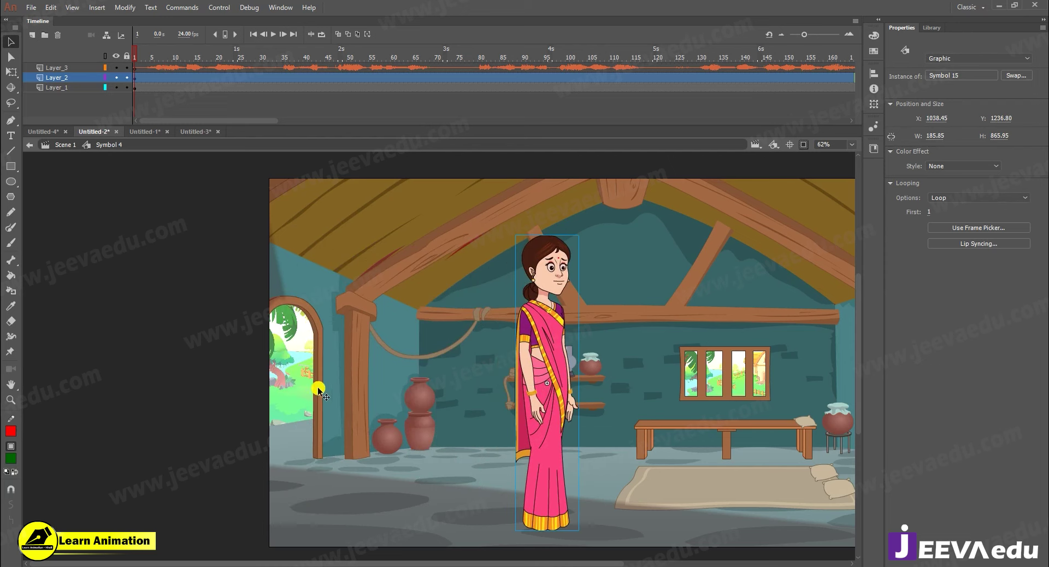
# - Shrink the woman proportionally to about 90 by 418 px and stand her on the floor below the wall shelves
pyautogui.press('q')
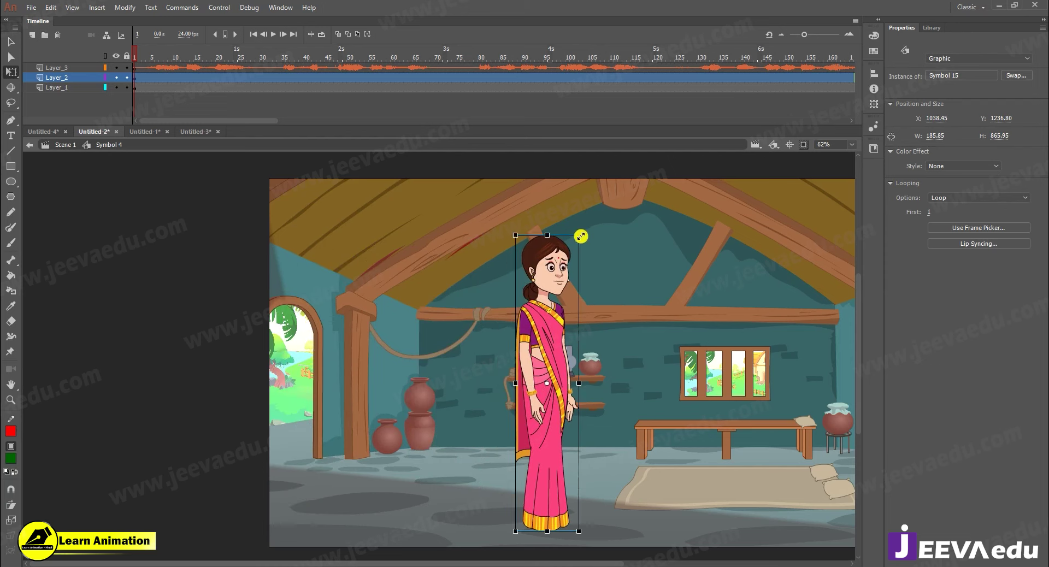
pyautogui.moveTo(576, 238); pyautogui.dragTo(568, 247)
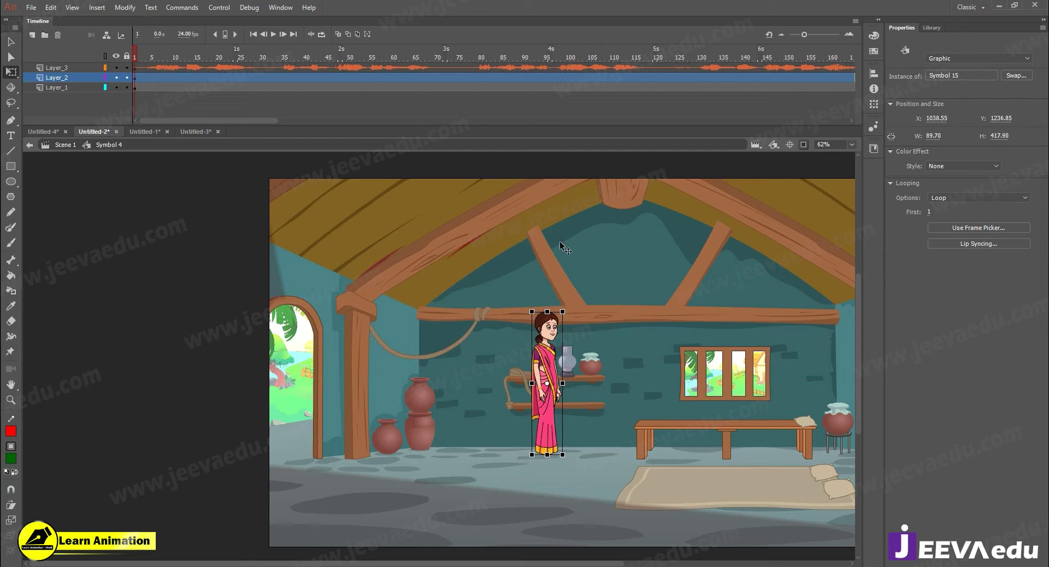
pyautogui.press('v')
pyautogui.moveTo(555, 365); pyautogui.dragTo(541, 407)
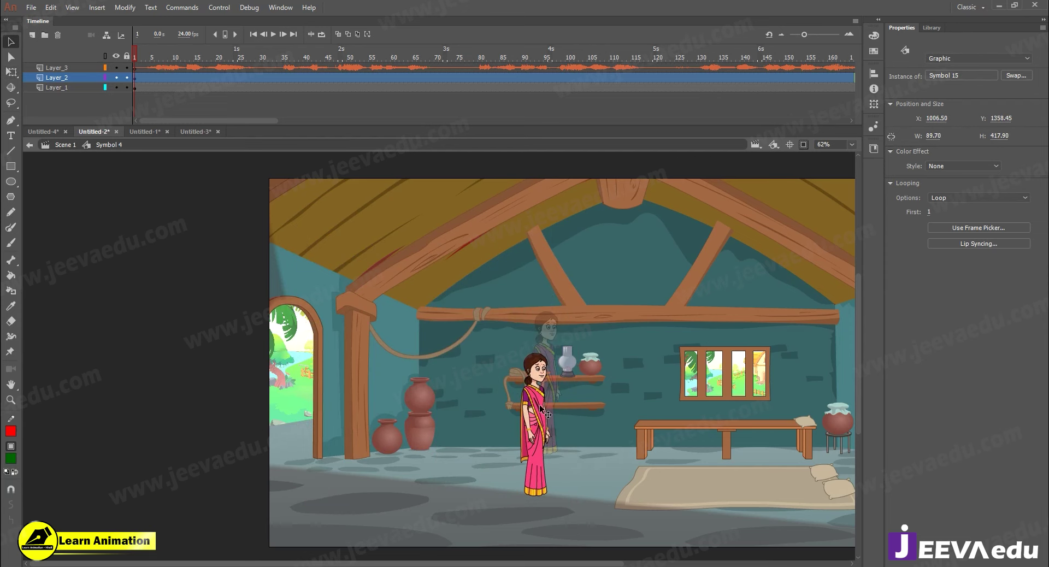
# - Examine the whole hut composition with the artwork outside the stage shown, and clip it to the stage again
pyautogui.click(562, 408)
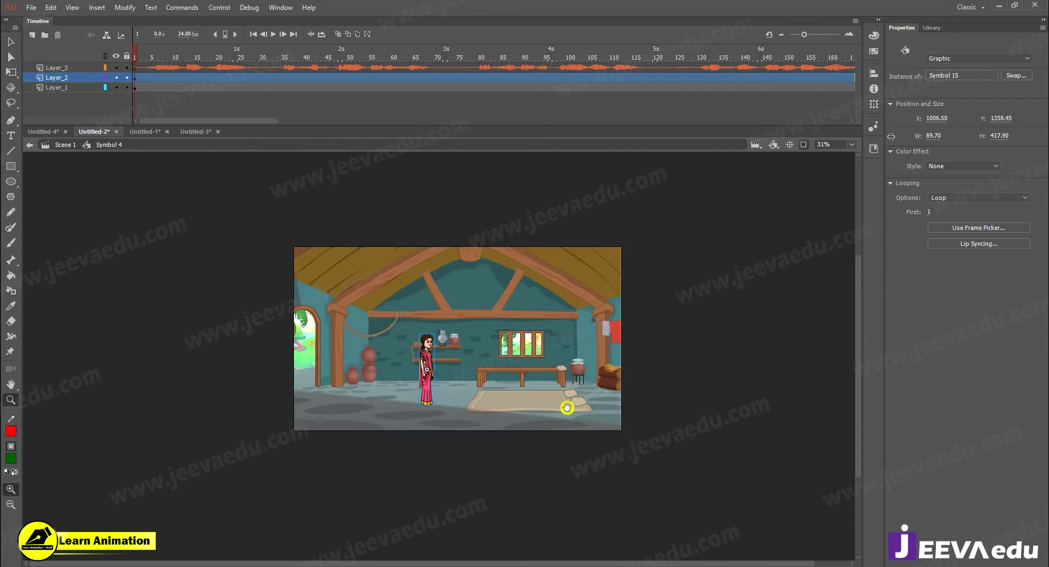
pyautogui.click(803, 143)
pyautogui.press('z')
pyautogui.click(771, 144)
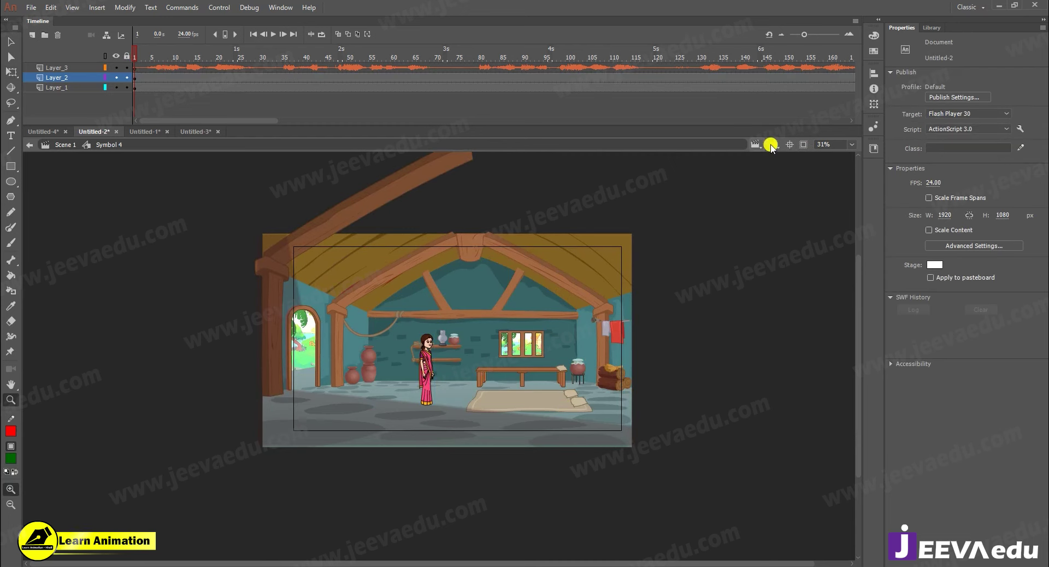
pyautogui.click(805, 144)
pyautogui.click(502, 341)
pyautogui.keyDown('alt'); pyautogui.click(479, 383); pyautogui.keyUp('alt')
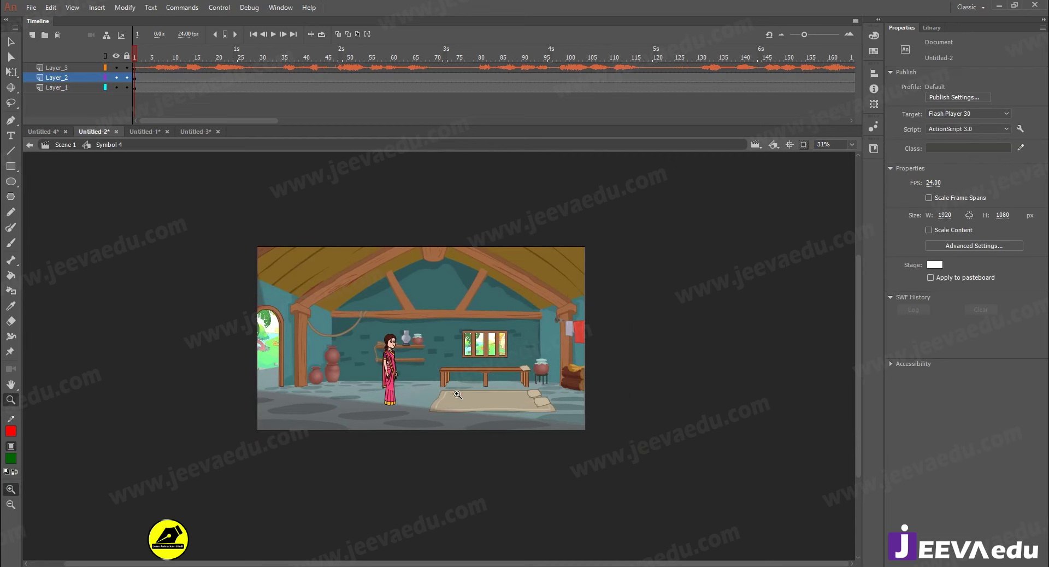
# - Open the hut background's Symbol 7 from Layer_1 and delete its Layer_3 audio layer
pyautogui.moveTo(158, 57); pyautogui.dragTo(119, 84)
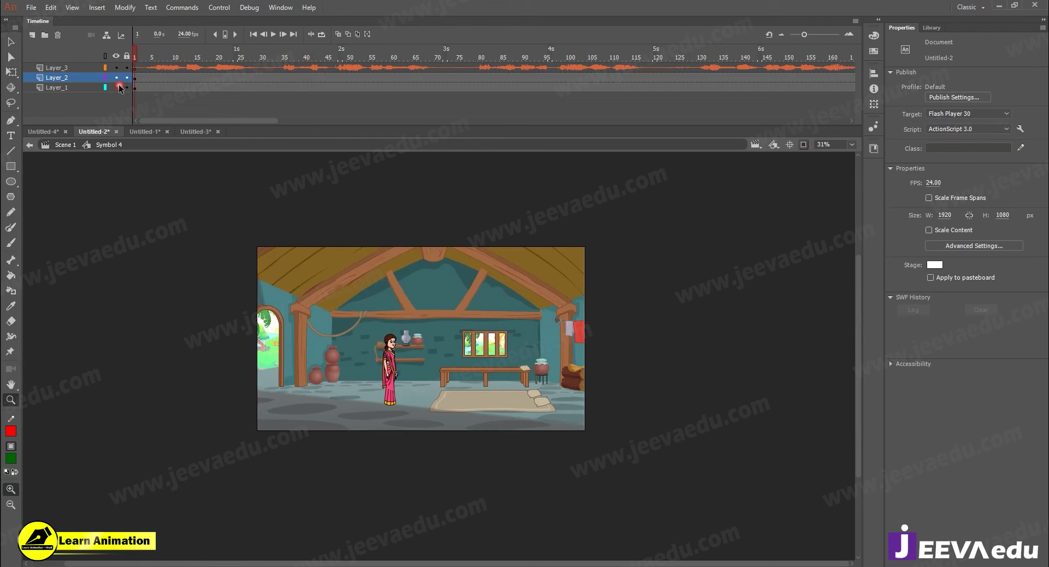
pyautogui.press('v')
pyautogui.click(469, 337)
pyautogui.moveTo(155, 54); pyautogui.dragTo(1, 118)
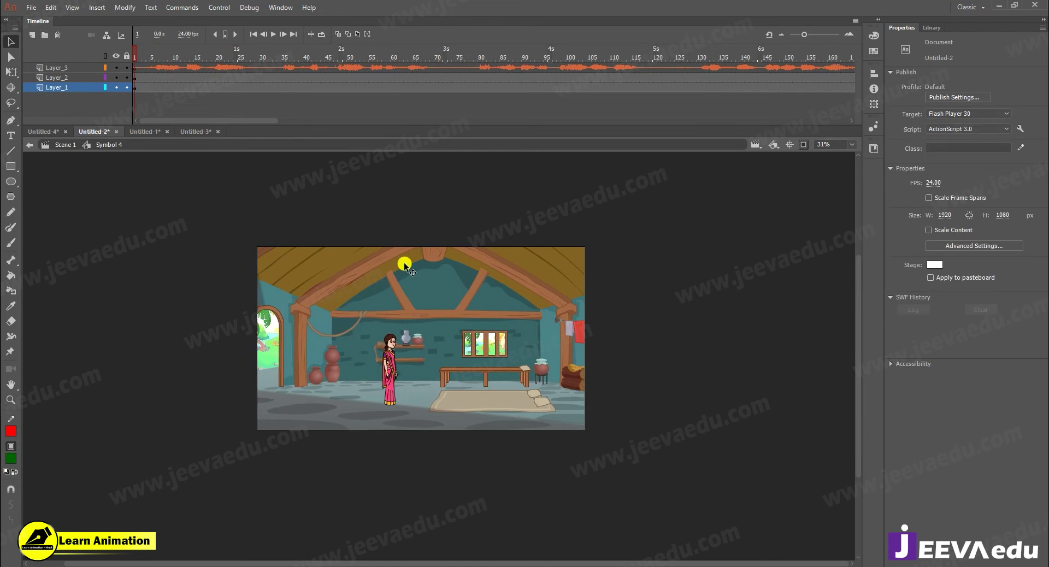
pyautogui.doubleClick(419, 277)
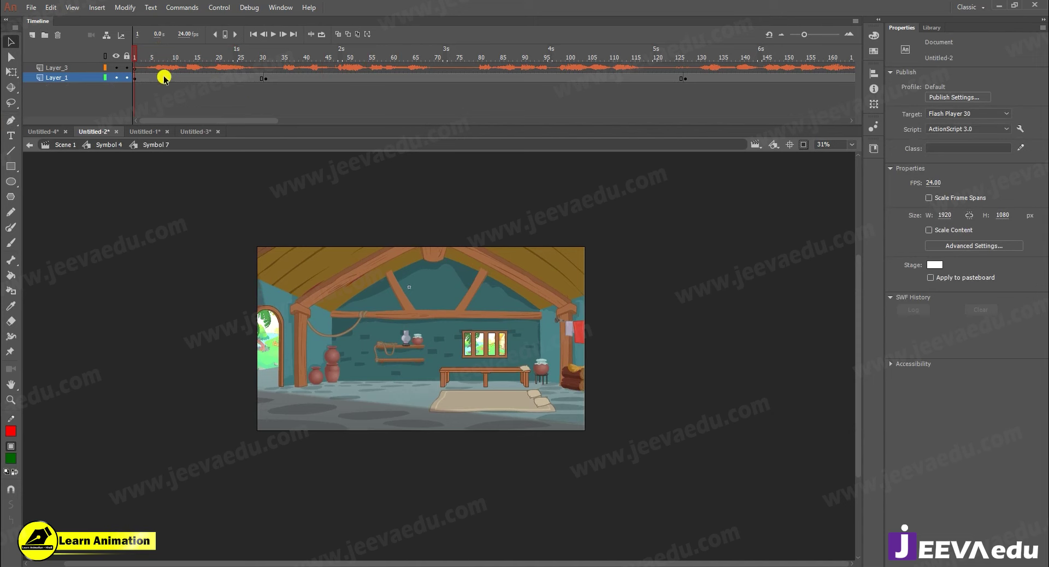
pyautogui.click(46, 68)
pyautogui.click(57, 36)
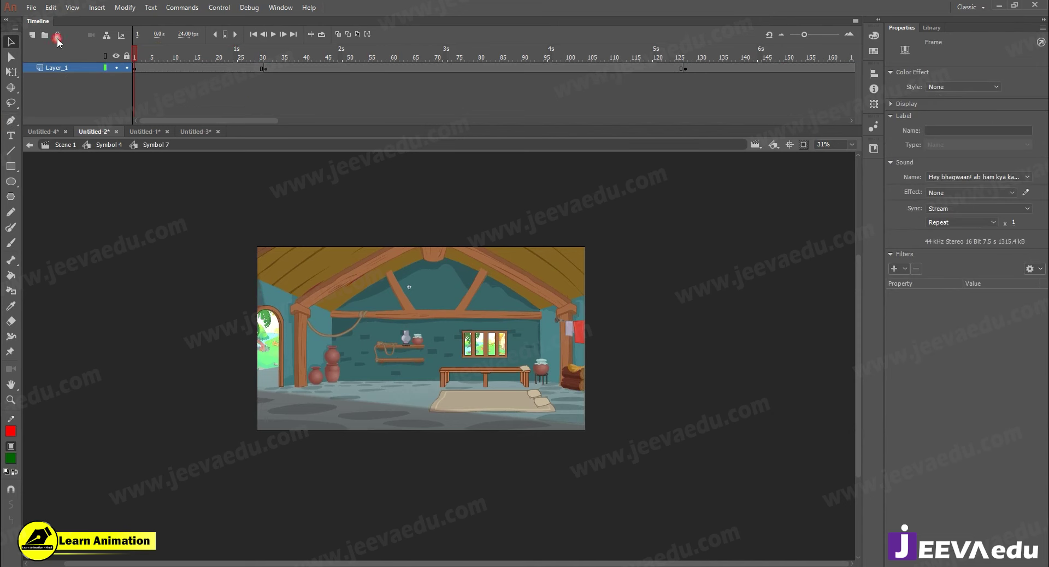
# - Remove the extra keyframes from Symbol 7's Layer_1 so only the first keyframe's span remains, and return to Symbol 4 at frame 1
pyautogui.moveTo(231, 68); pyautogui.dragTo(487, 100)
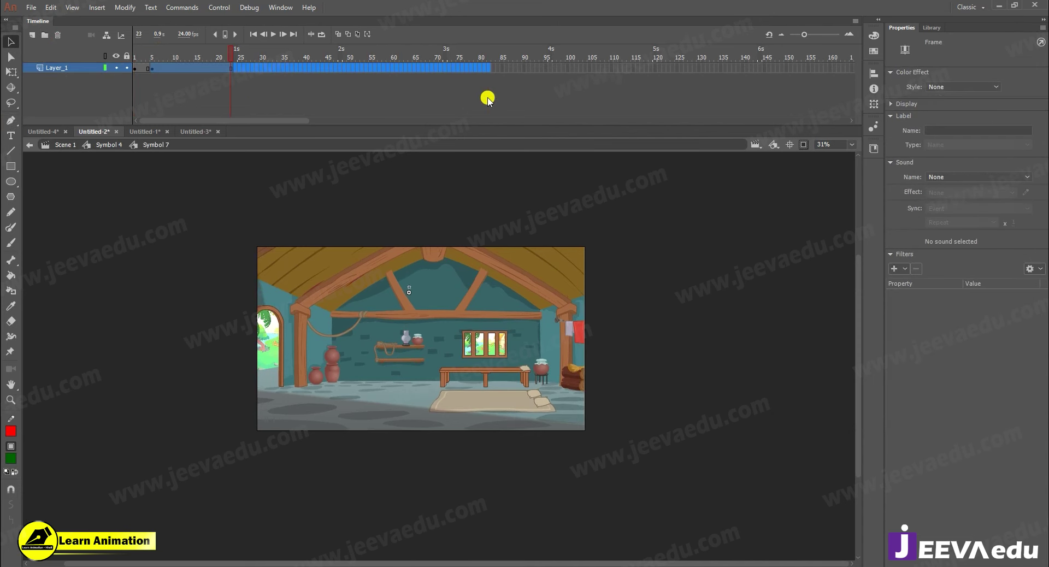
pyautogui.hotkey('shift', 'F5')
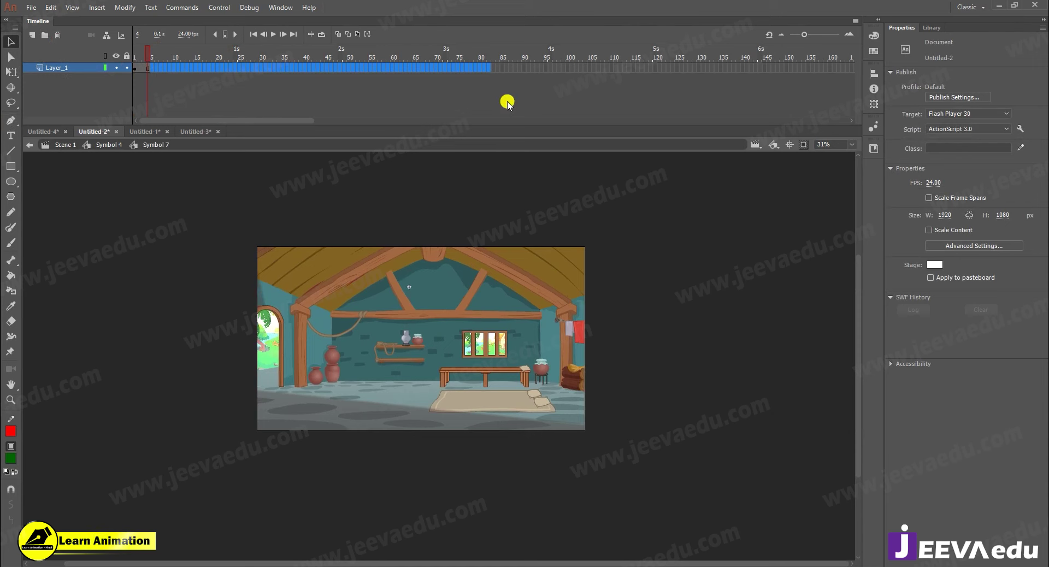
pyautogui.click(110, 145)
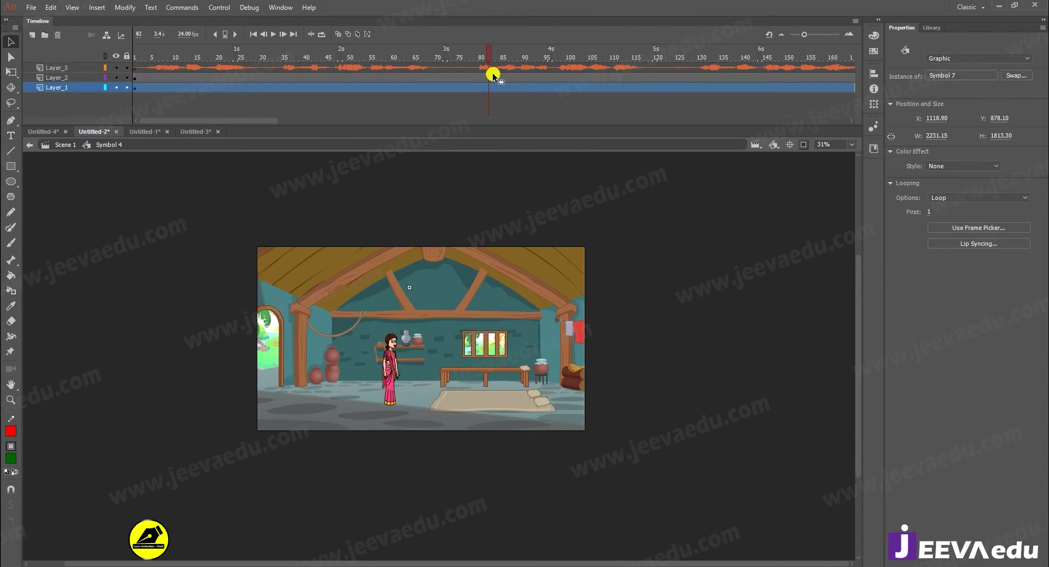
pyautogui.click(134, 57)
pyautogui.click(438, 306)
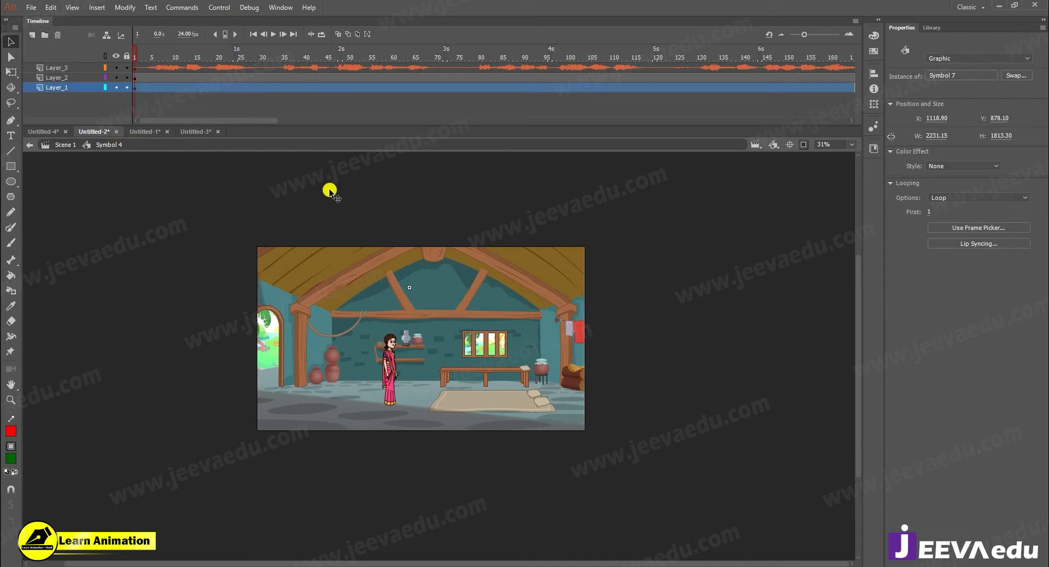
pyautogui.doubleClick(435, 310)
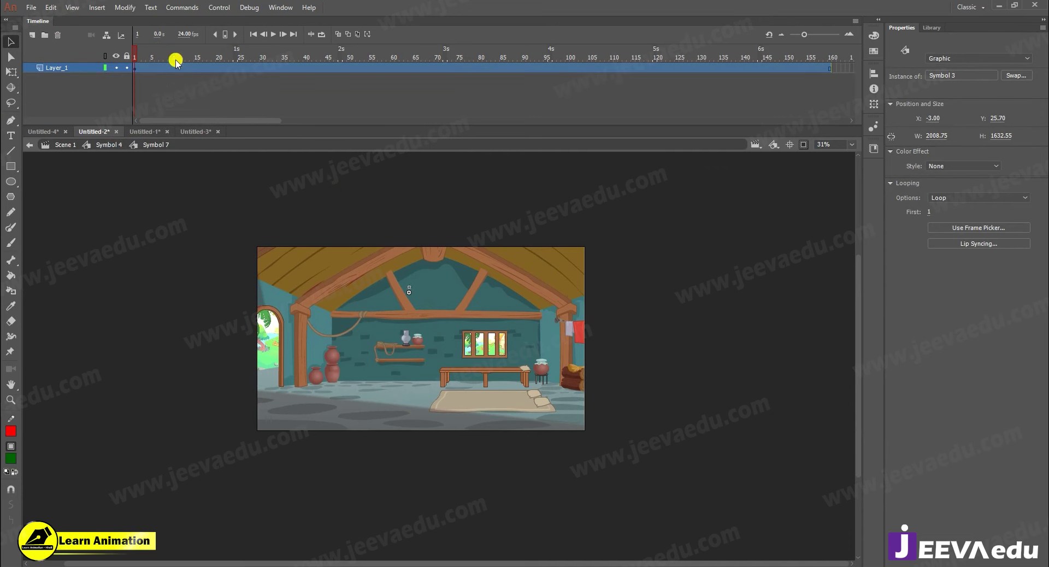
pyautogui.click(99, 144)
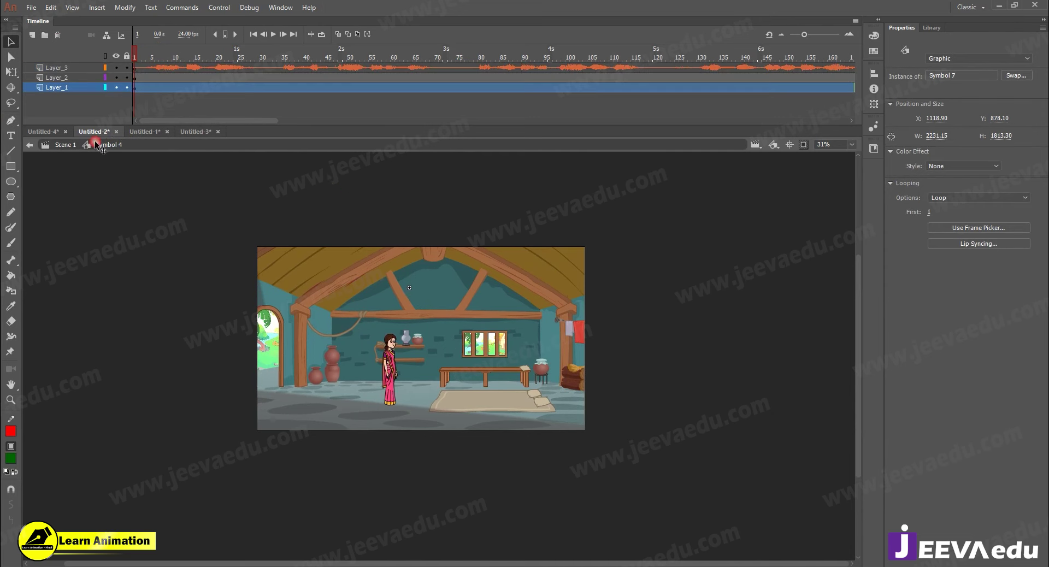
# - Select the woman and the hut background together at frame 1 and scale both to 150%
pyautogui.click(171, 106)
pyautogui.click(134, 88)
pyautogui.hotkey('ctrl', 'alt', 's')
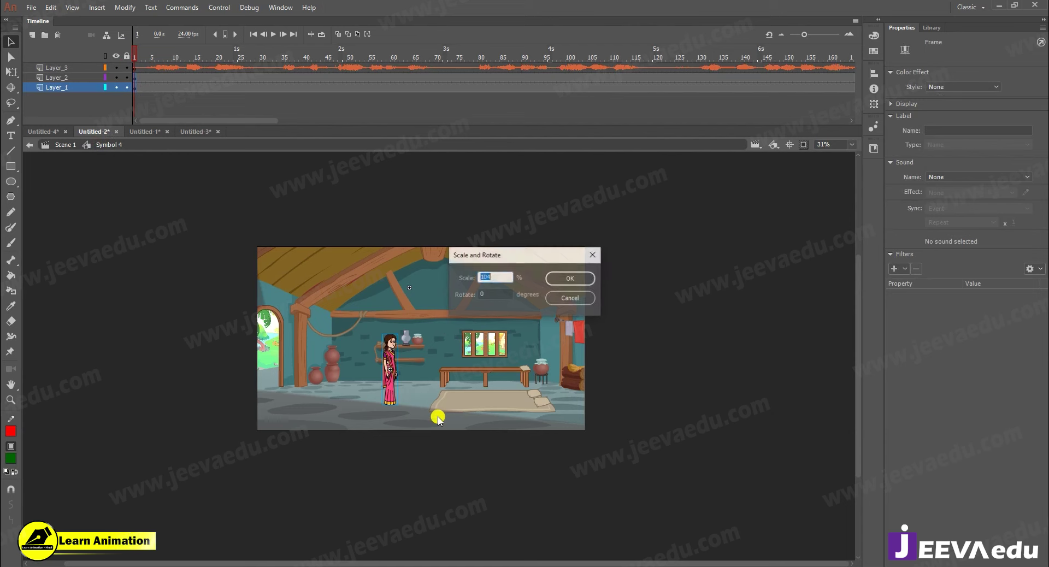
pyautogui.write('150')
pyautogui.press('Return')
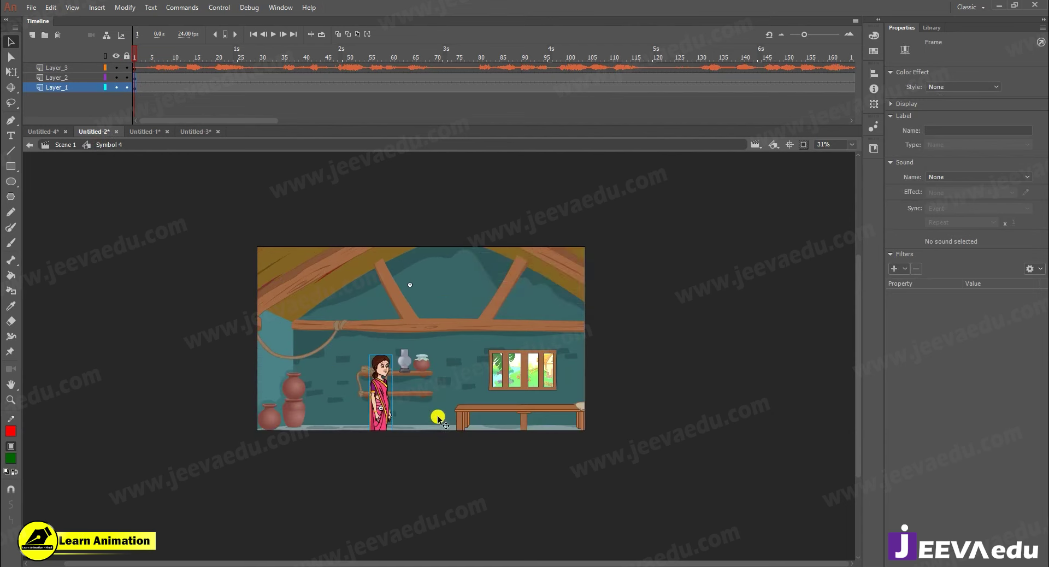
# - Move the woman and background upward together and enlarge them further, with a final scale of 105%
pyautogui.moveTo(434, 385); pyautogui.dragTo(432, 306)
pyautogui.hotkey('ctrl', 'alt', 's')
pyautogui.write('105')
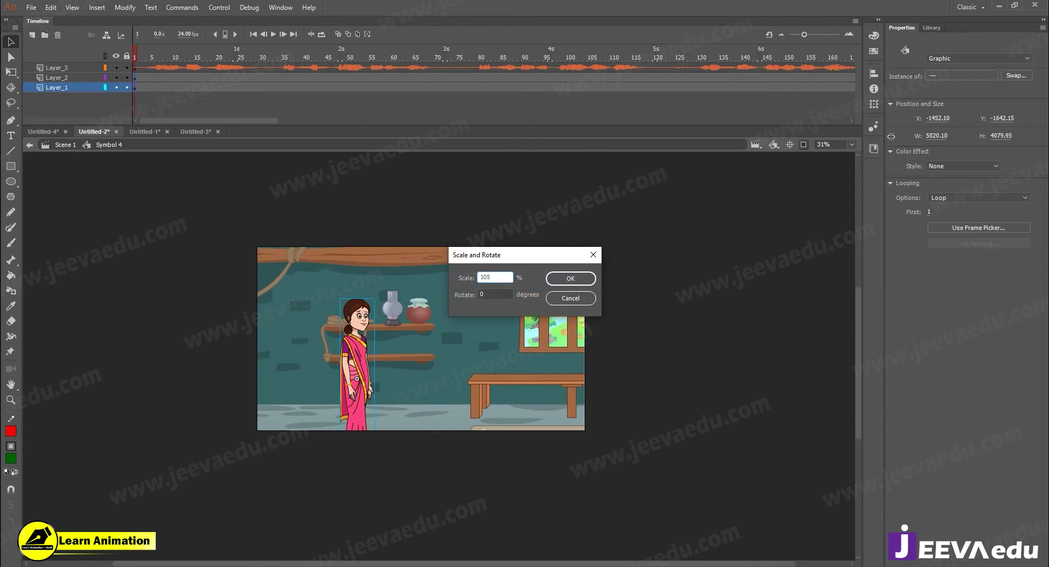
pyautogui.press('Return')
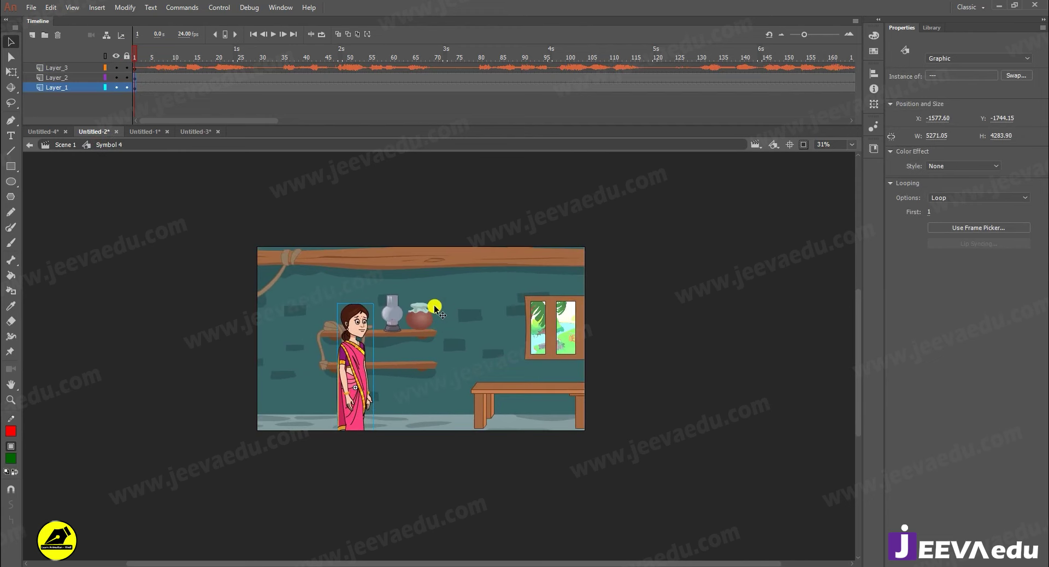
# - Shift the woman and background to the right together and scale them to 80%
pyautogui.moveTo(440, 342); pyautogui.dragTo(542, 348)
pyautogui.hotkey('ctrl', 'alt', 's')
pyautogui.write('80')
pyautogui.press('Return')
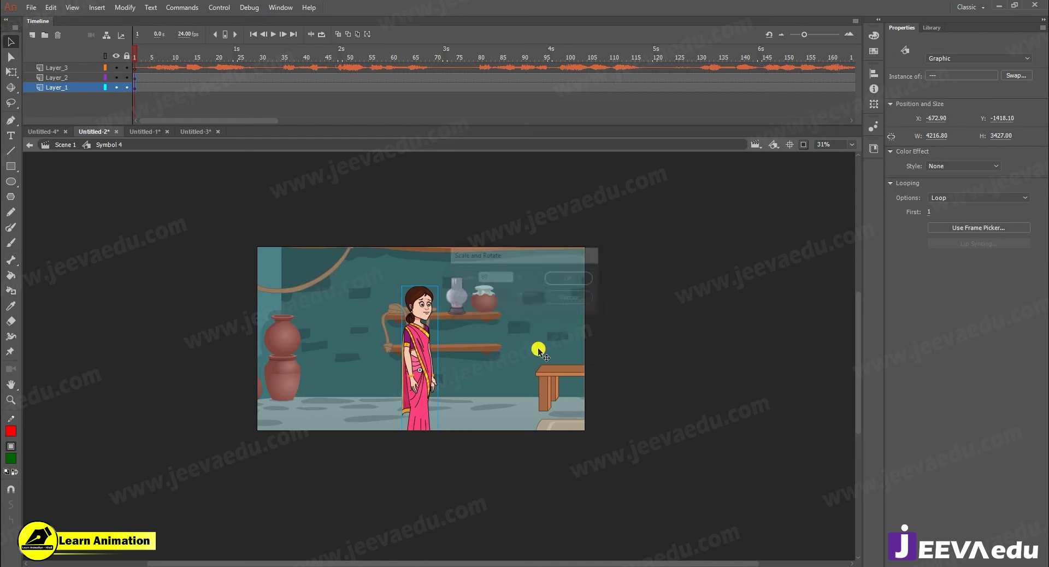
# - Scale the woman and background together by a further 80% and move them down and slightly left on the stage
pyautogui.hotkey('ctrl', 'alt', 's')
pyautogui.press('Return')
pyautogui.moveTo(483, 356); pyautogui.dragTo(470, 401)
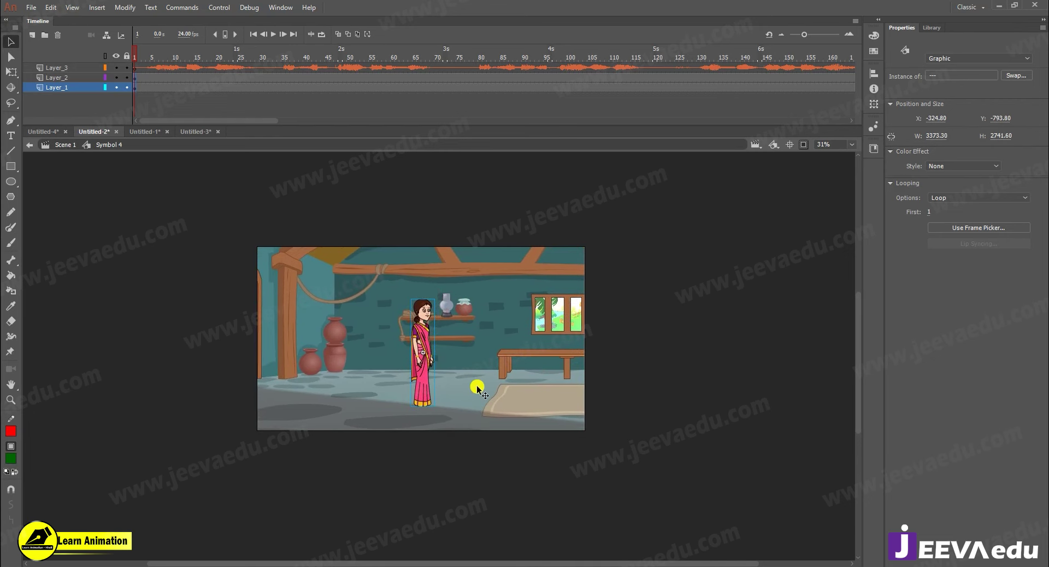
pyautogui.hotkey('ctrl', '=')
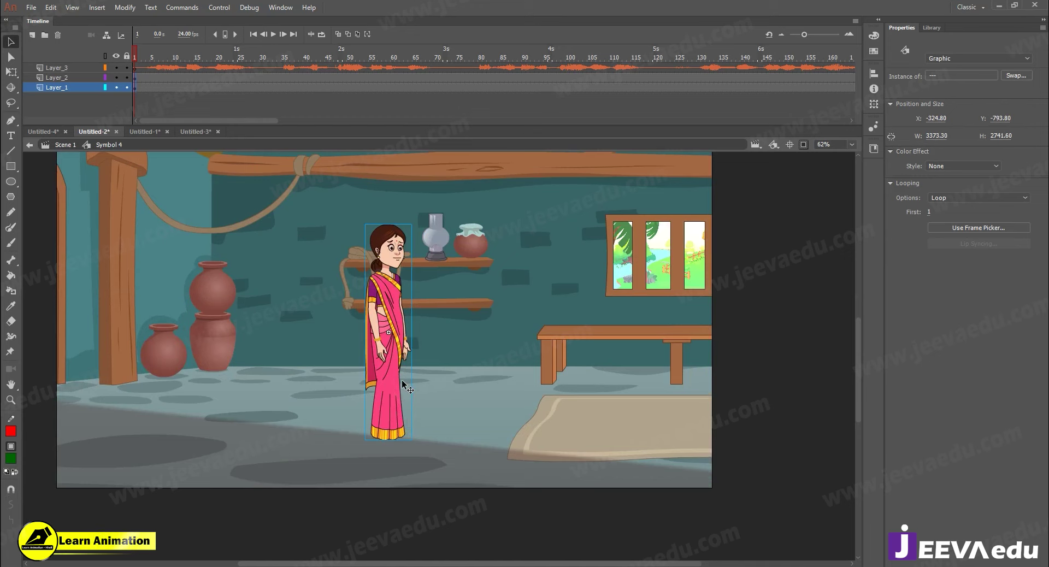
pyautogui.keyDown('alt'); pyautogui.click(420, 348); pyautogui.keyUp('alt')
pyautogui.press('v')
# - Play back the scene from frame 1 to check how the woman's talking animation sits in the hut
pyautogui.moveTo(207, 120); pyautogui.dragTo(80, 120)
pyautogui.press('Return')
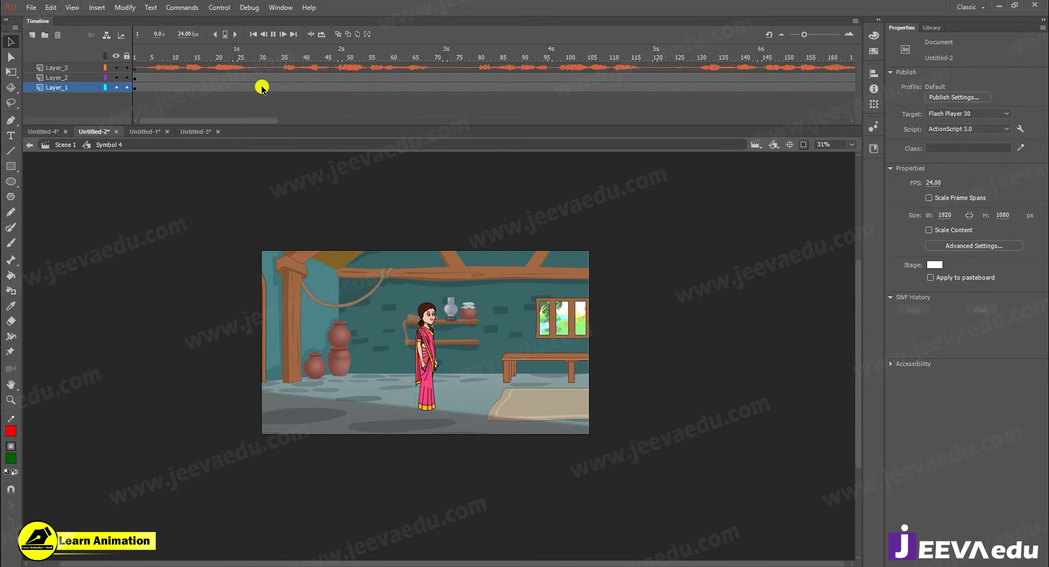
pyautogui.press('Return')
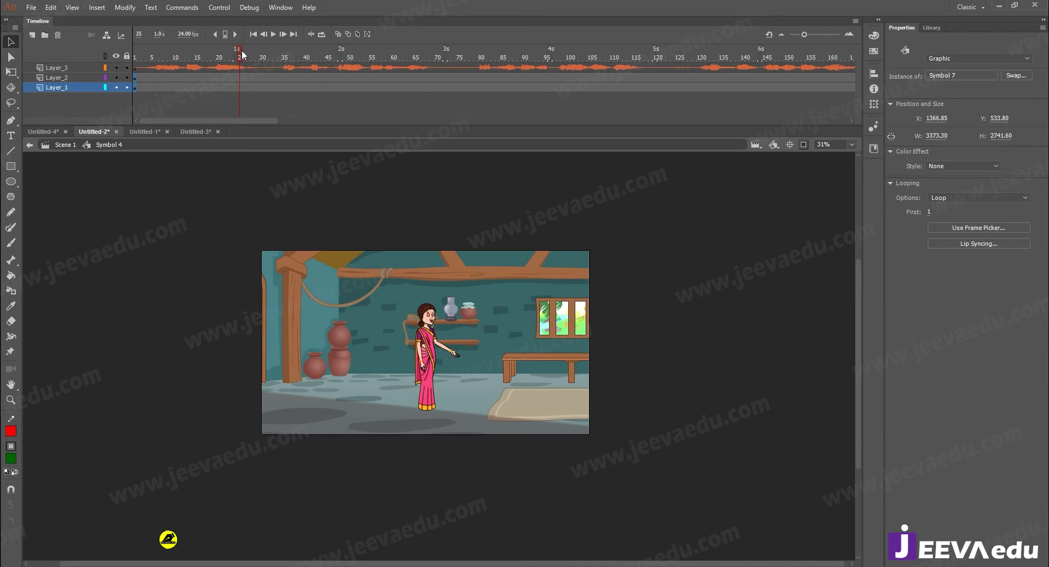
pyautogui.click(135, 78)
pyautogui.press('Return')
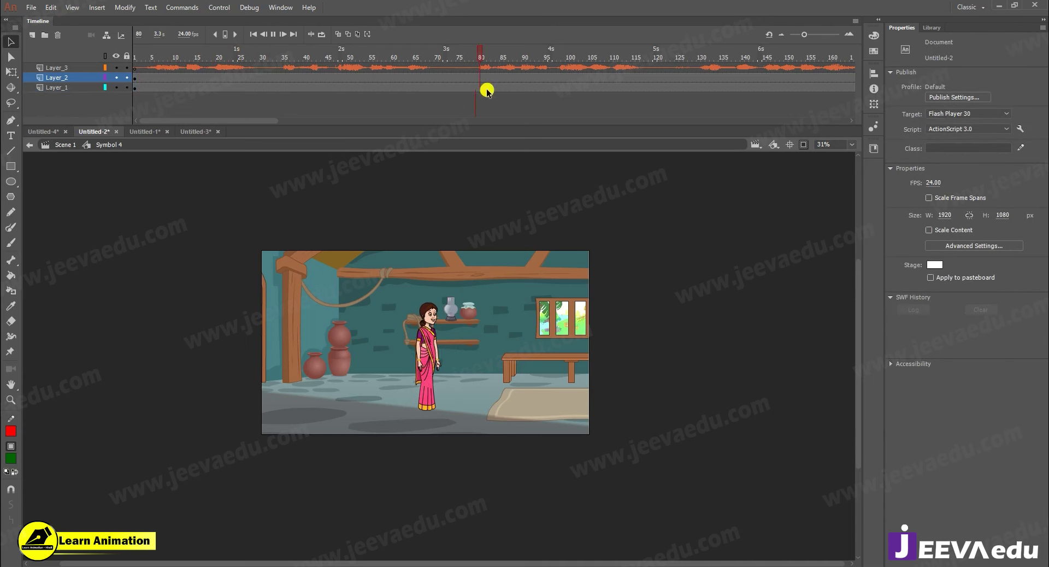
pyautogui.press('Return')
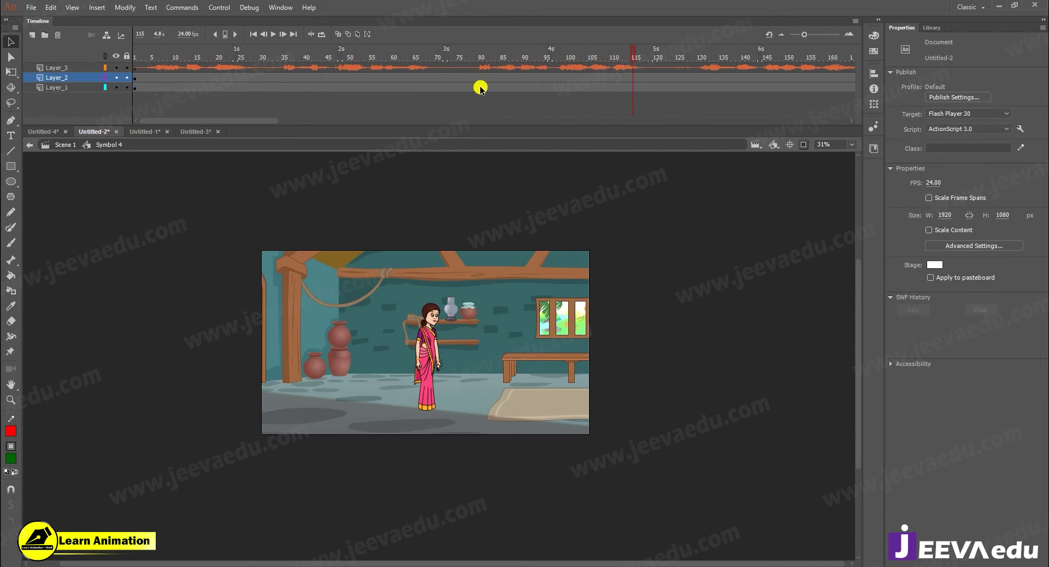
pyautogui.click(463, 86)
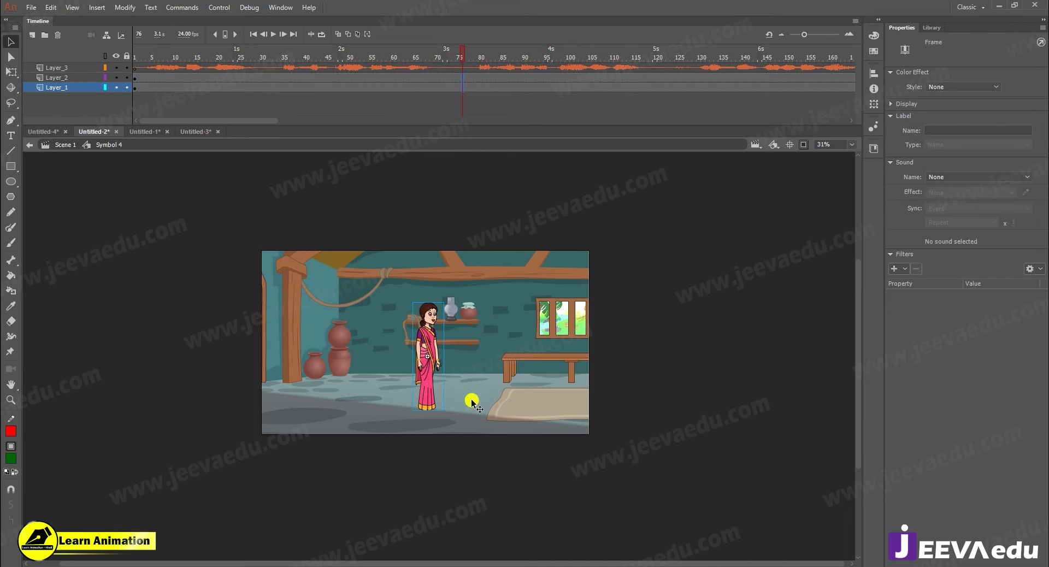
pyautogui.click(401, 103)
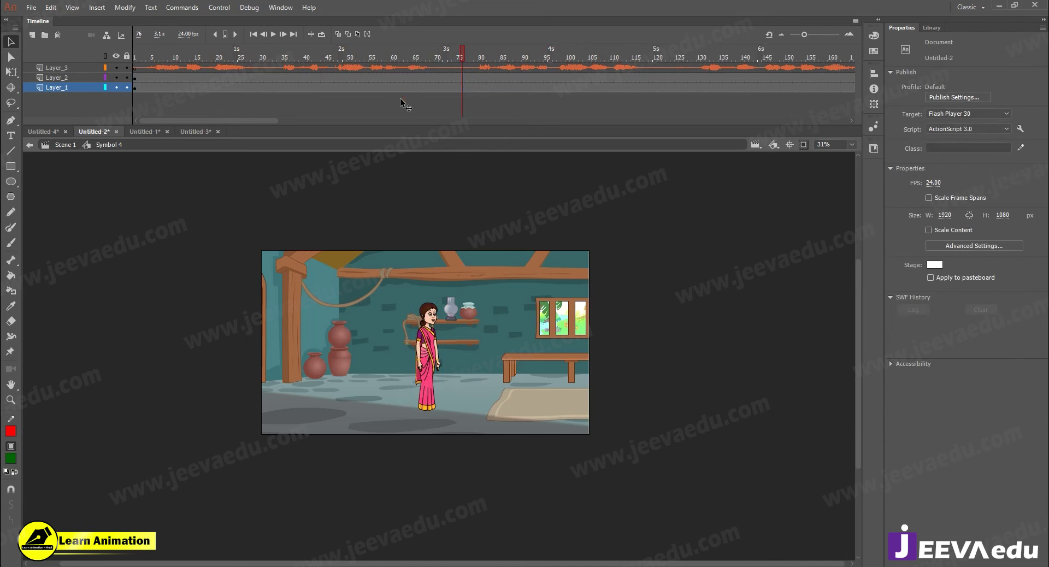
# - Flip the woman horizontally on Layer_2 so she faces the opposite side of the hut
pyautogui.click(437, 369)
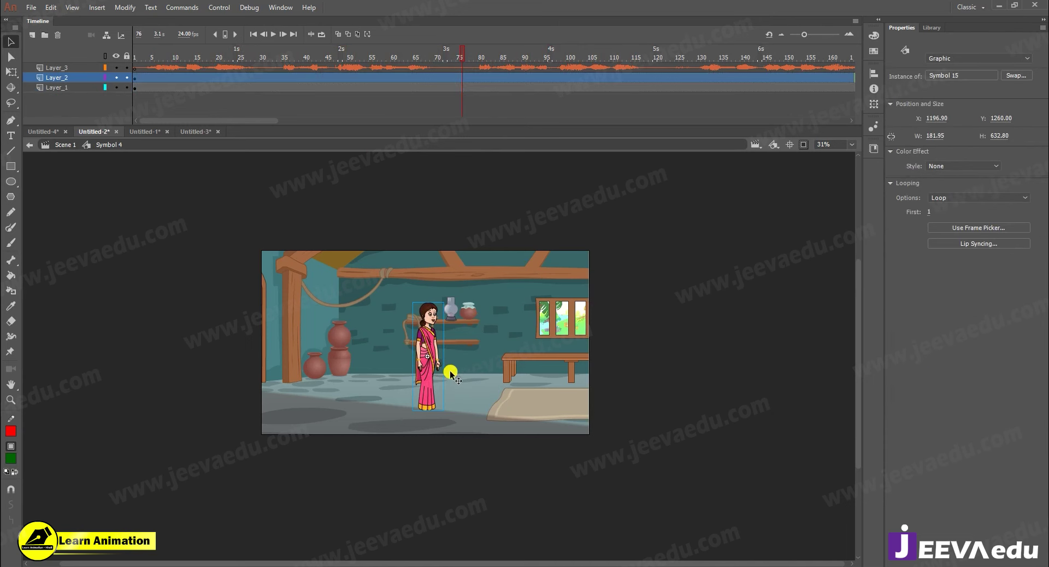
pyautogui.click(124, 7)
pyautogui.moveTo(164, 144)
pyautogui.click(304, 262)
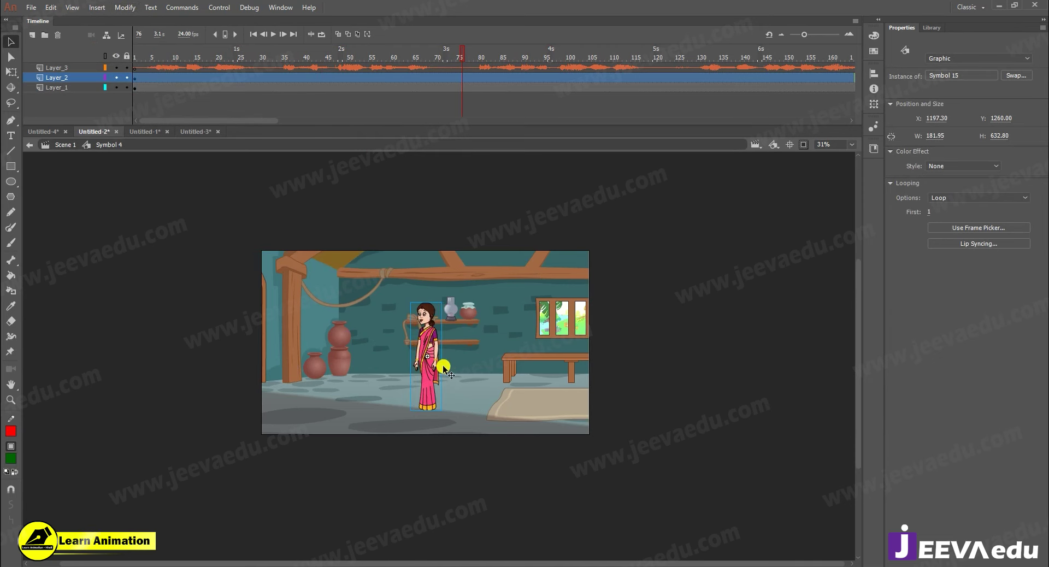
# - Add keyframes at frame 76 on Layer_1 and Layer_2 and create classic tweens from frame 1 to frame 76 on both
pyautogui.moveTo(417, 51); pyautogui.dragTo(463, 74)
pyautogui.click(462, 87)
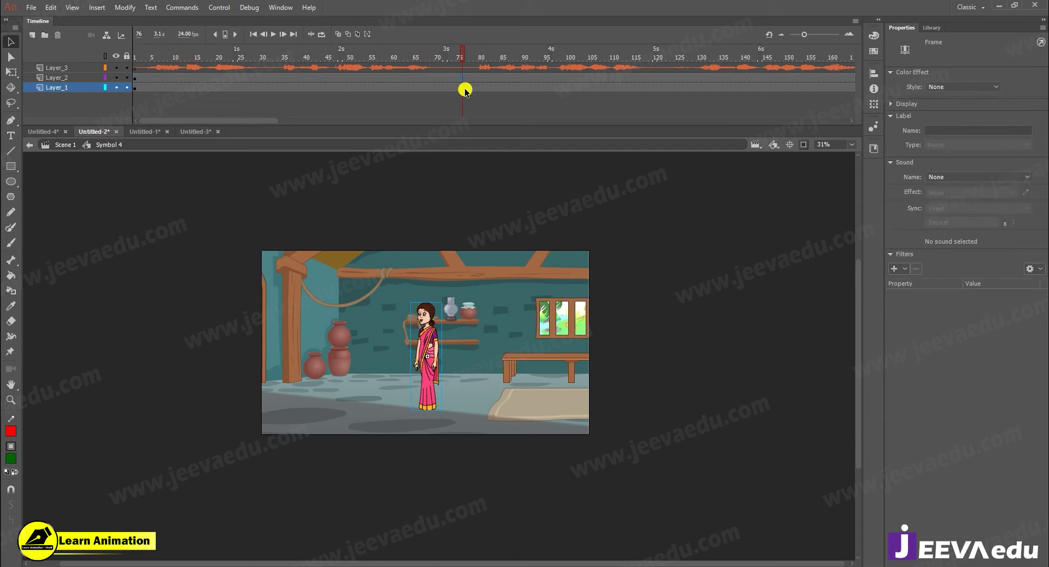
pyautogui.rightClick(447, 80)
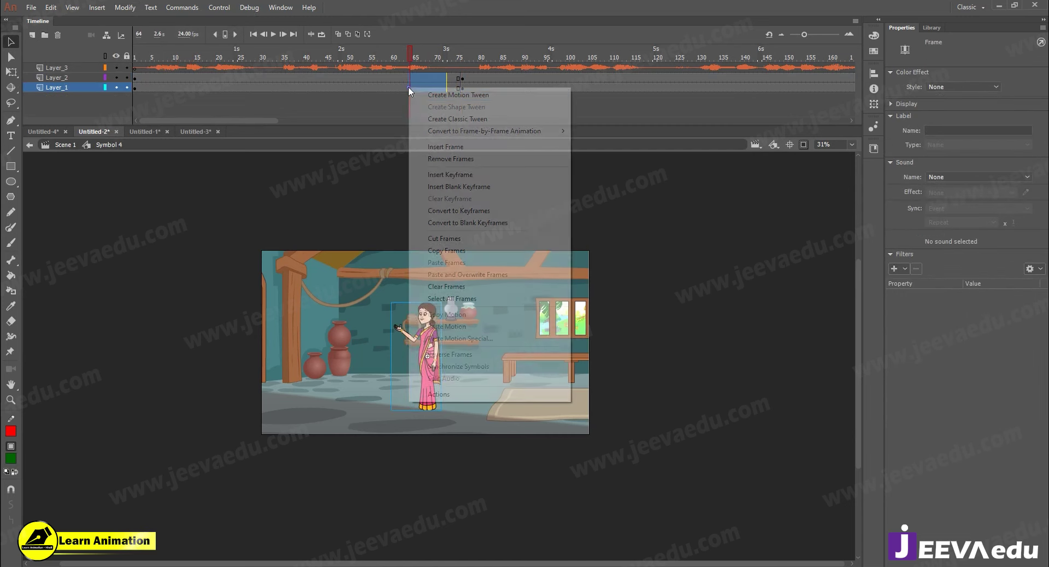
pyautogui.click(464, 117)
# - Give both classic tweens a custom S-shaped ease with a slow start and slow end, and save and apply it
pyautogui.click(1003, 195)
pyautogui.click(389, 360)
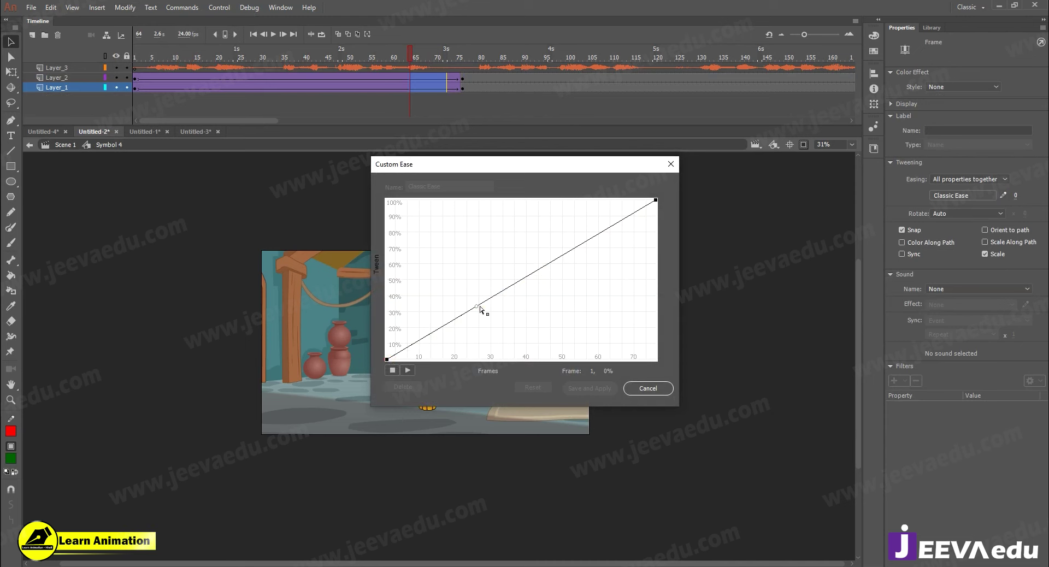
pyautogui.moveTo(479, 308); pyautogui.dragTo(507, 343)
pyautogui.click(657, 204)
pyautogui.moveTo(565, 248); pyautogui.dragTo(560, 209)
pyautogui.click(589, 388)
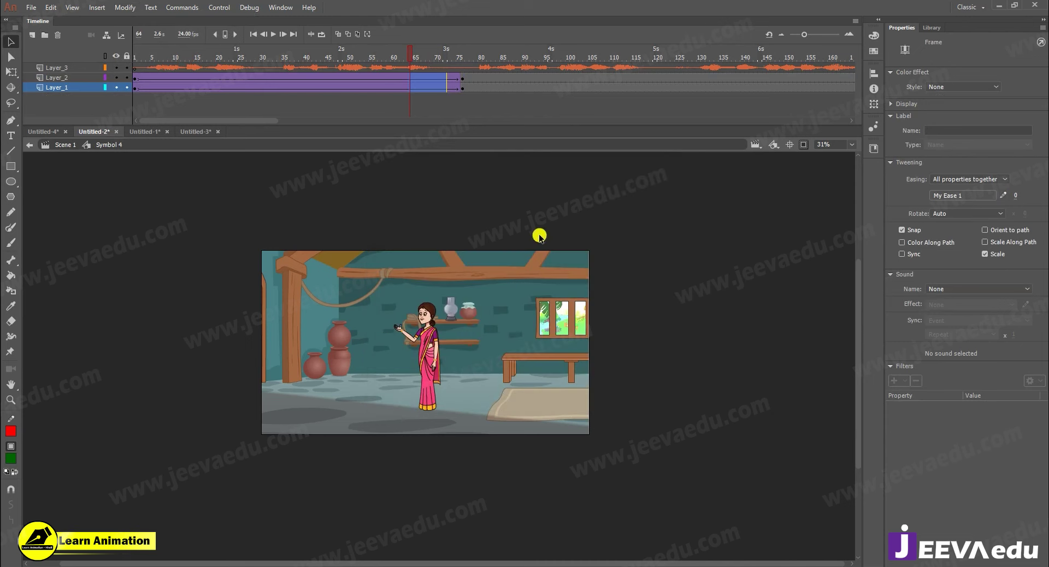
# - Scale the woman and background at frame 76 to 105%, shift them slightly up, and preview the tween from frame 1
pyautogui.click(463, 88)
pyautogui.hotkey('ctrl', 'alt', 's')
pyautogui.write('105')
pyautogui.press('Return')
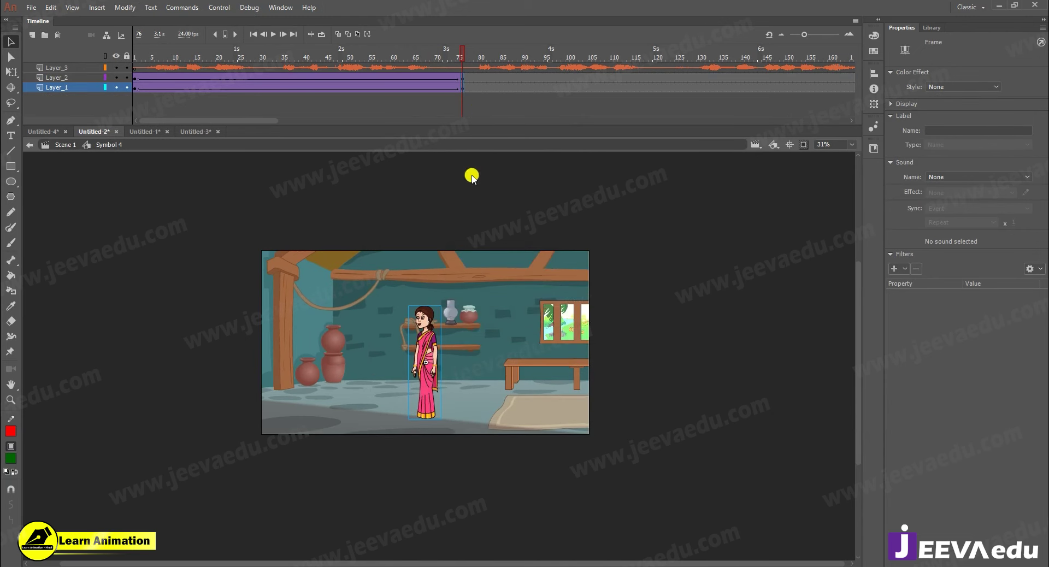
pyautogui.moveTo(460, 57); pyautogui.dragTo(420, 78)
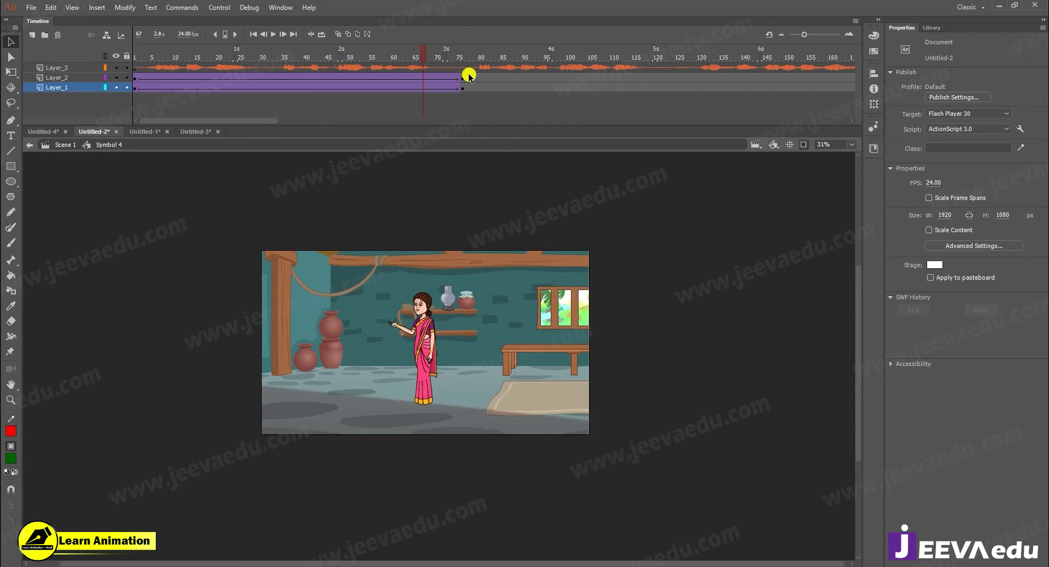
pyautogui.click(461, 94)
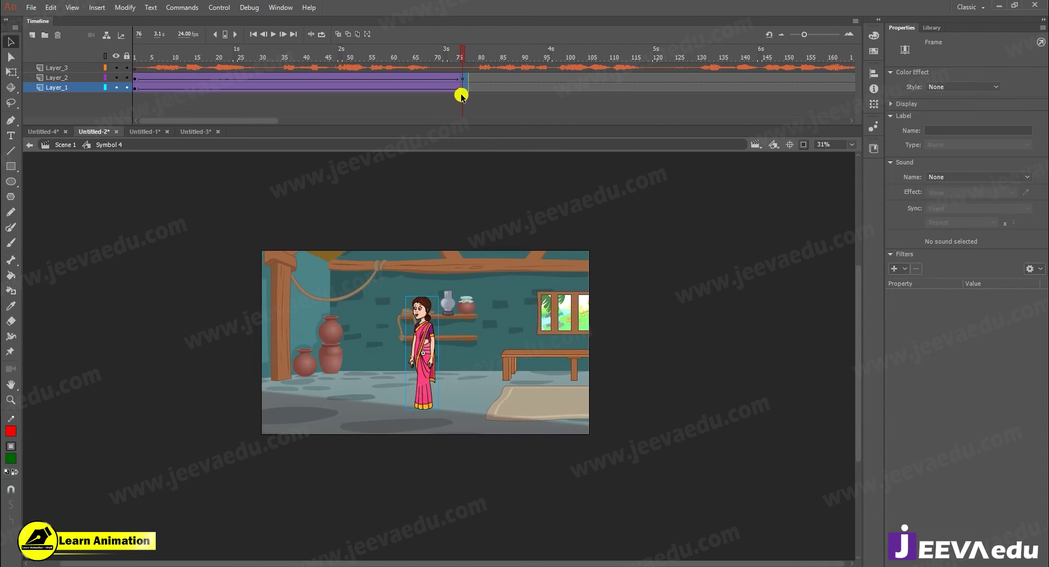
pyautogui.moveTo(460, 57); pyautogui.dragTo(3, 113)
pyautogui.press('Return')
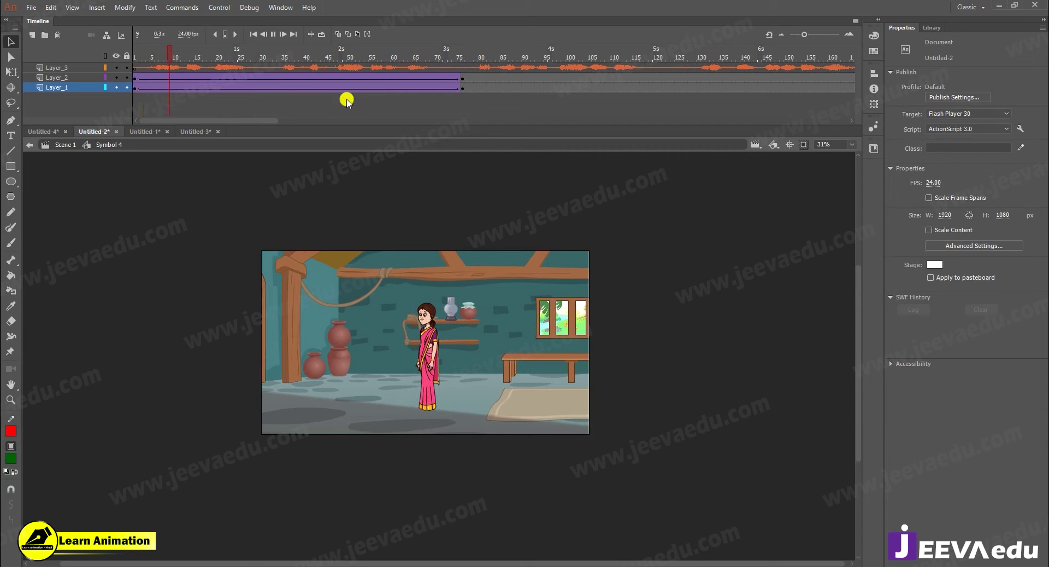
pyautogui.press('Return')
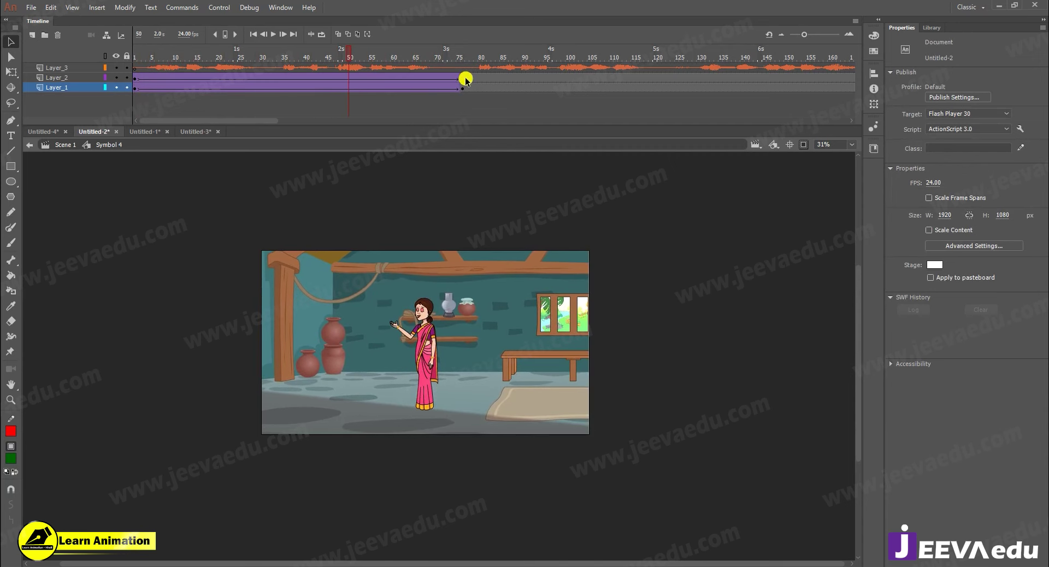
# - Scale the woman and background at frame 76 by another 105% and replay the tween from the start
pyautogui.moveTo(463, 78); pyautogui.dragTo(464, 88)
pyautogui.click(463, 87)
pyautogui.hotkey('ctrl', 'alt', 's')
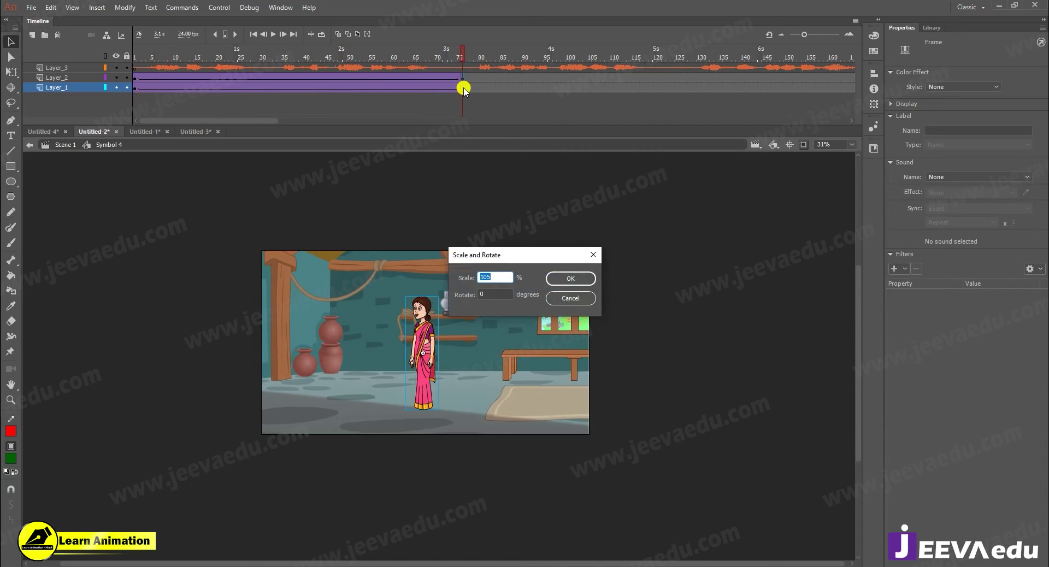
pyautogui.press('Return')
pyautogui.moveTo(453, 59); pyautogui.dragTo(125, 90)
pyautogui.press('Return')
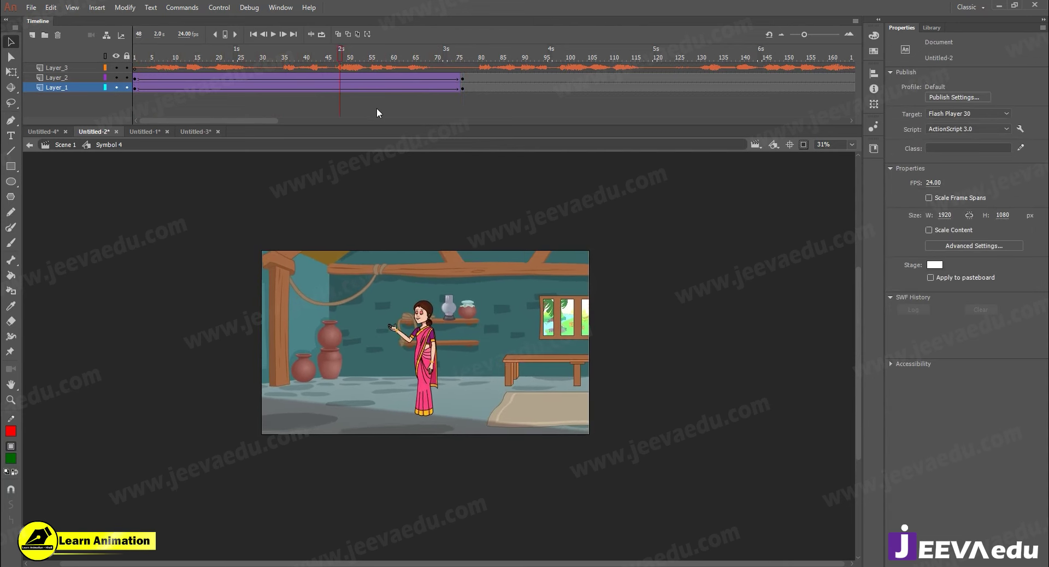
pyautogui.click(462, 94)
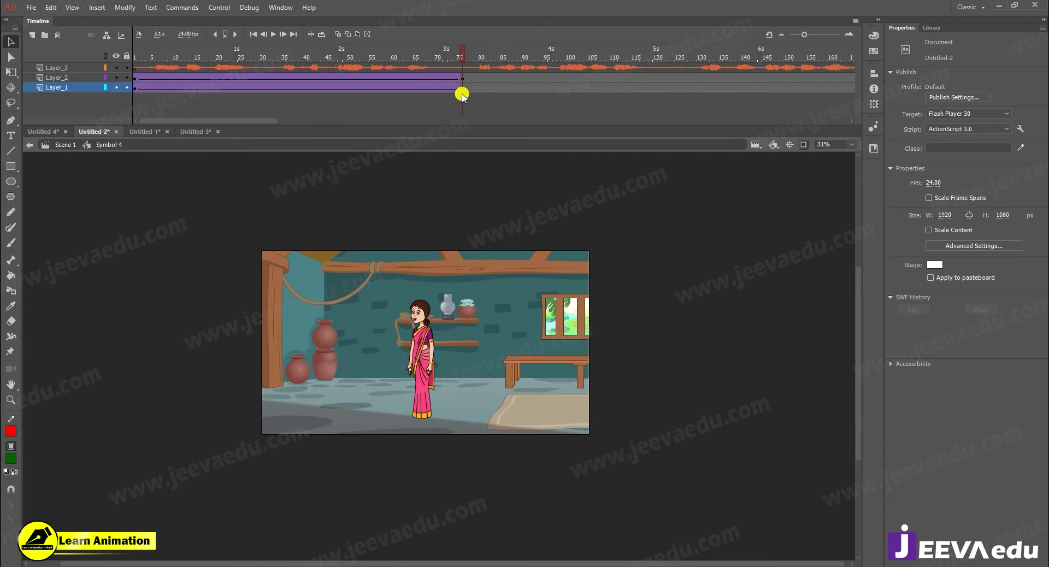
# - Add keyframes at frame 77 on Layer_1 and Layer_2 and hide Layer_3
pyautogui.click(467, 87)
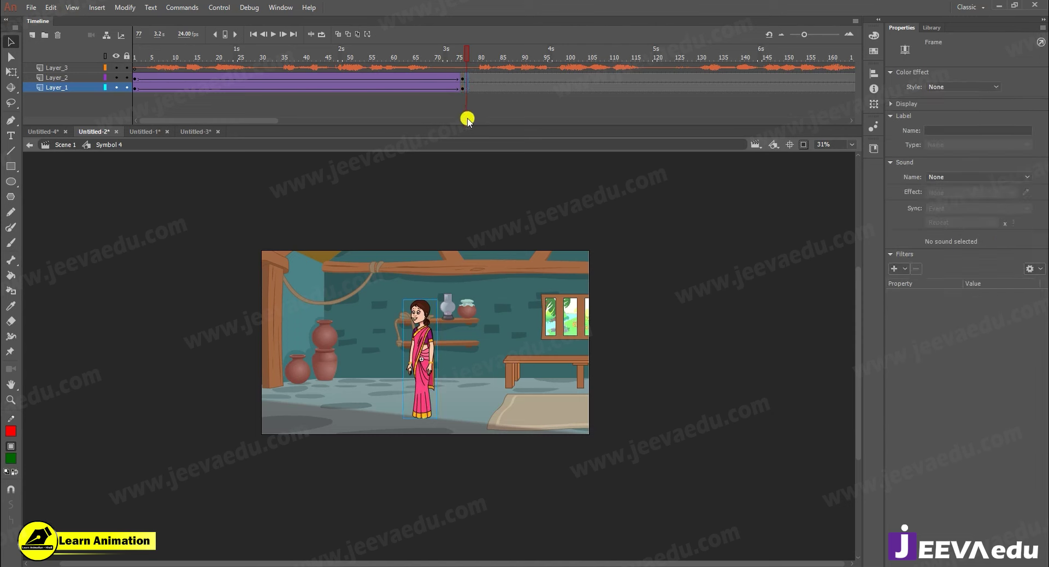
pyautogui.click(116, 68)
pyautogui.hotkey('ctrl', 'alt', 's')
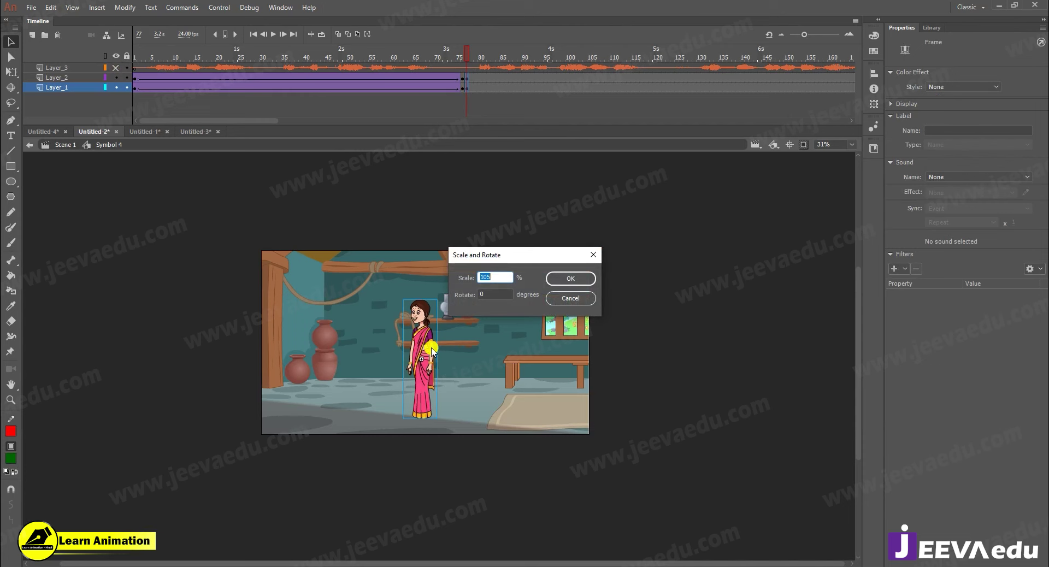
pyautogui.click(573, 298)
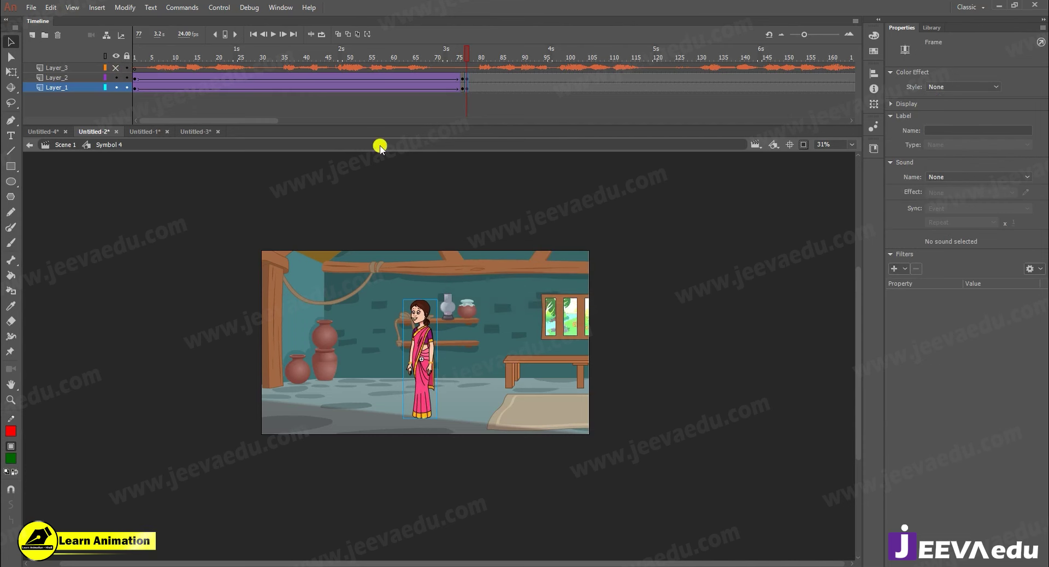
pyautogui.moveTo(235, 121); pyautogui.dragTo(267, 123)
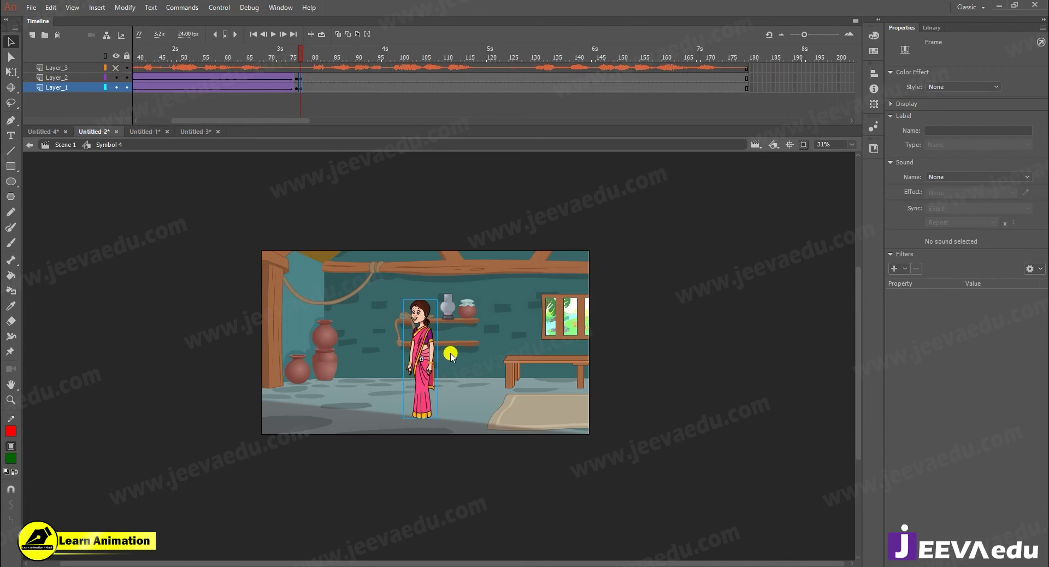
# - Enlarge the woman and background at frame 77 by 150% repeatedly and reposition them into a close-up of her head and shoulders
pyautogui.hotkey('ctrl', 'alt', 's')
pyautogui.write('150')
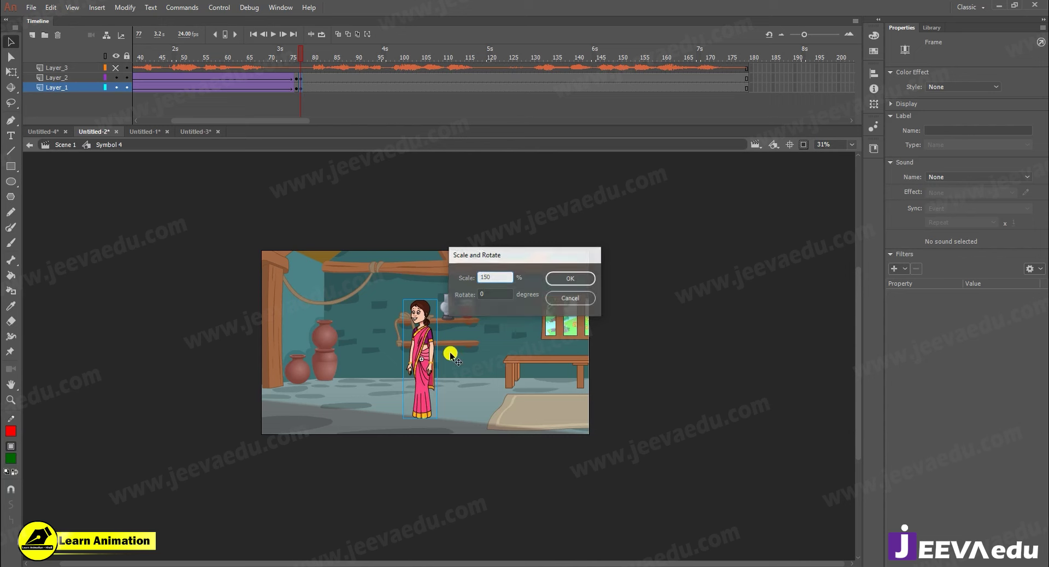
pyautogui.press('Return')
pyautogui.hotkey('ctrl', 'alt', 's')
pyautogui.press('Escape')
pyautogui.moveTo(434, 410); pyautogui.dragTo(474, 310)
pyautogui.hotkey('ctrl', 'alt', 's')
pyautogui.press('Return')
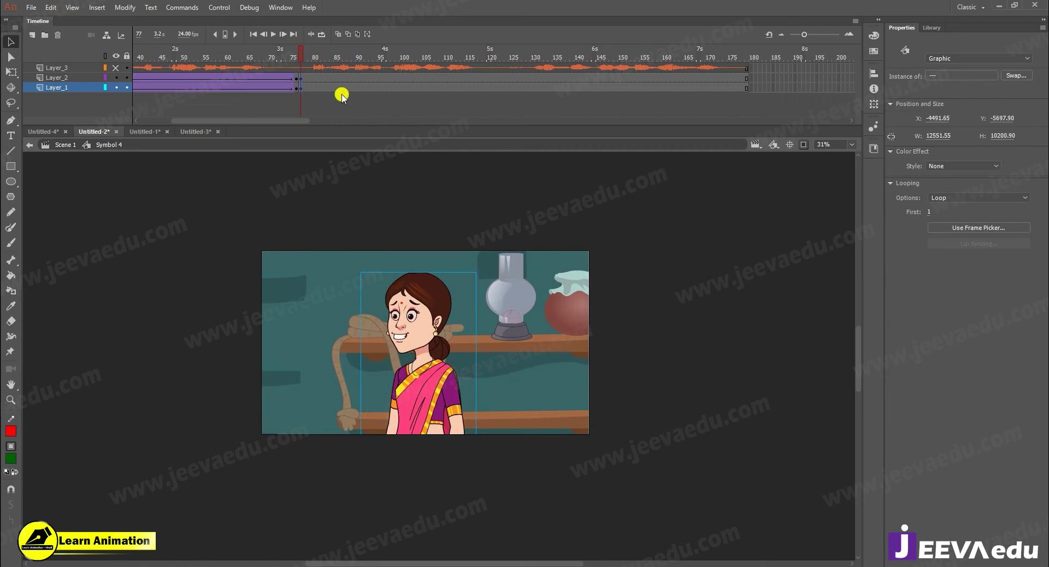
# - Move only the background down and slightly left behind the woman in the frame 77 close-up
pyautogui.click(525, 310)
pyautogui.moveTo(521, 312); pyautogui.dragTo(519, 330)
pyautogui.click(300, 68)
pyautogui.moveTo(297, 54); pyautogui.dragTo(309, 58)
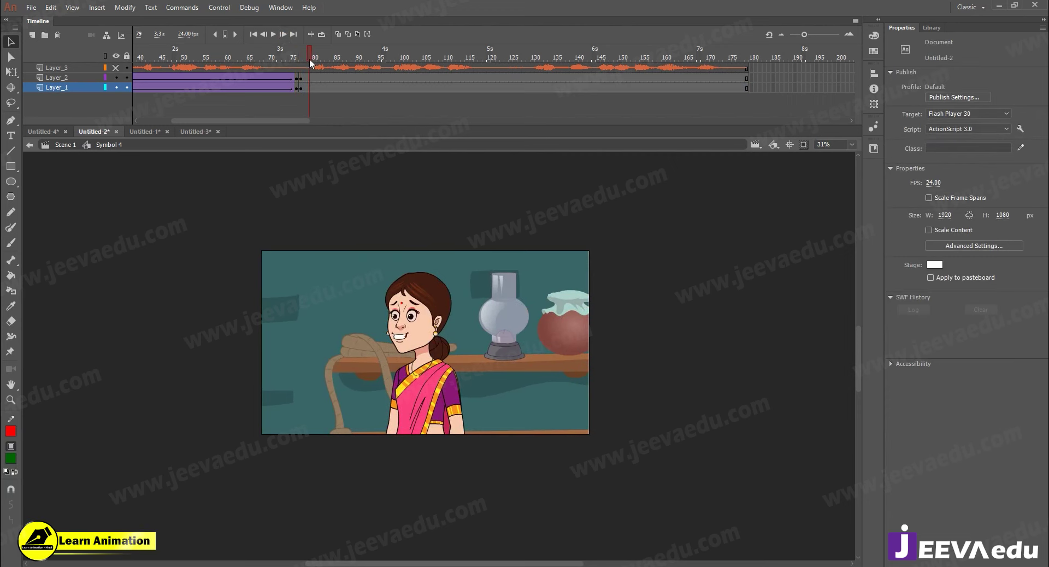
# - Enlarge the woman alone to about 651 by 2683 px with Free Transform and reposition her within the close-up
pyautogui.click(425, 382)
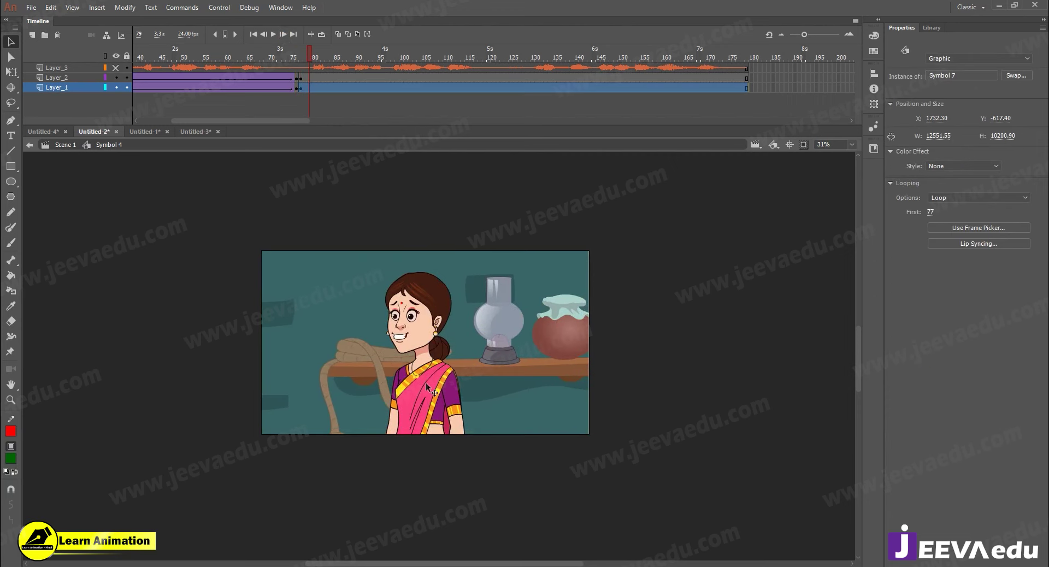
pyautogui.press('q')
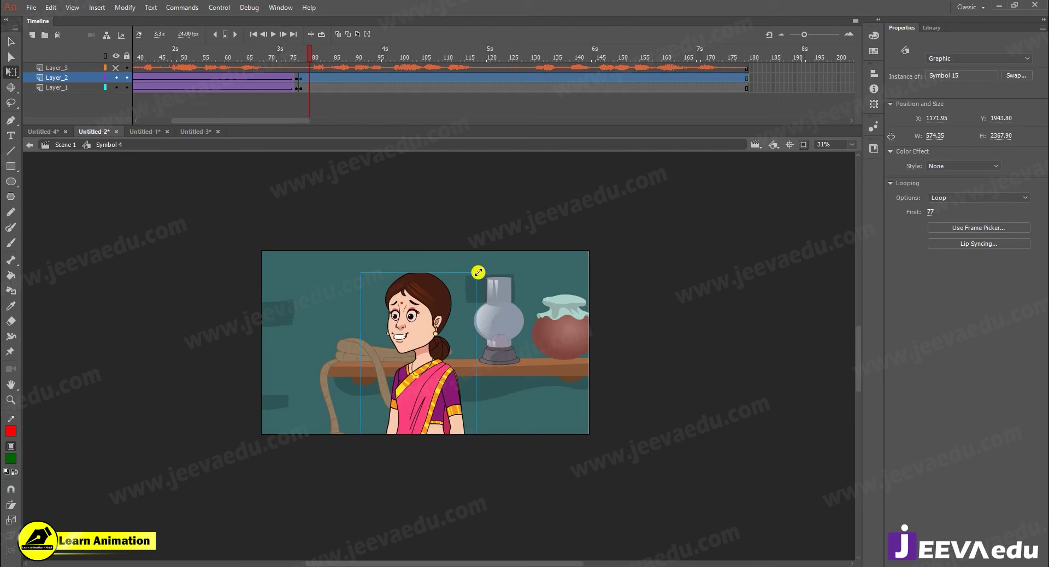
pyautogui.moveTo(476, 273); pyautogui.dragTo(484, 255)
pyautogui.moveTo(429, 294); pyautogui.dragTo(426, 317)
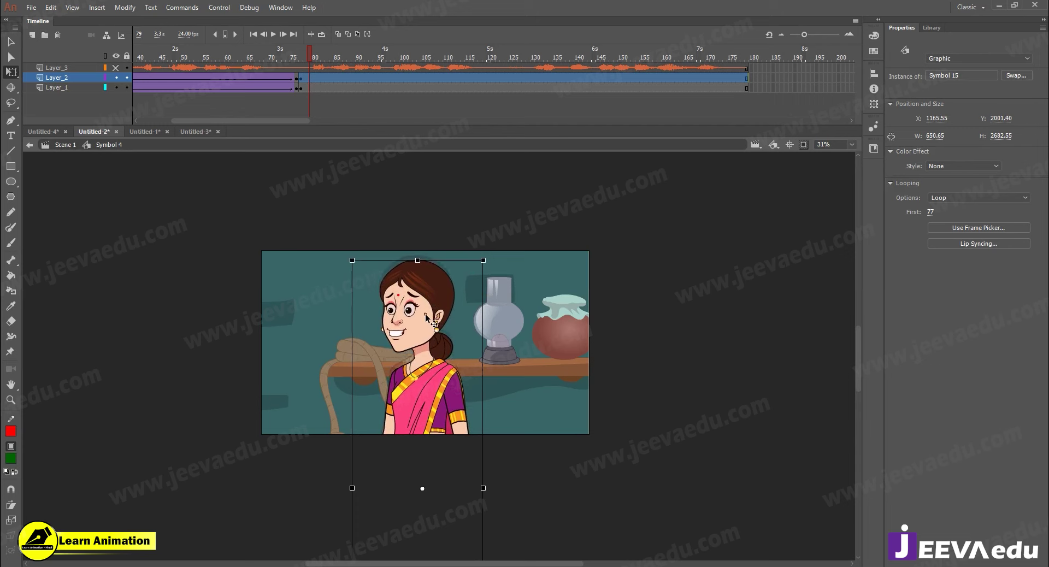
# - Show Layer_3 again and play back the close-up section after frame 77
pyautogui.moveTo(301, 57); pyautogui.dragTo(331, 66)
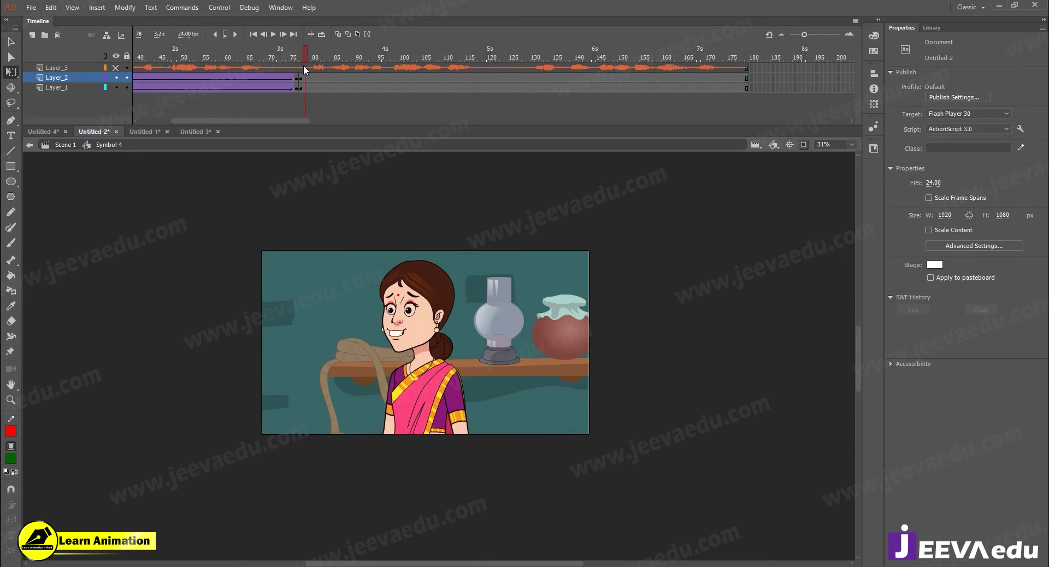
pyautogui.click(116, 68)
pyautogui.press('Return')
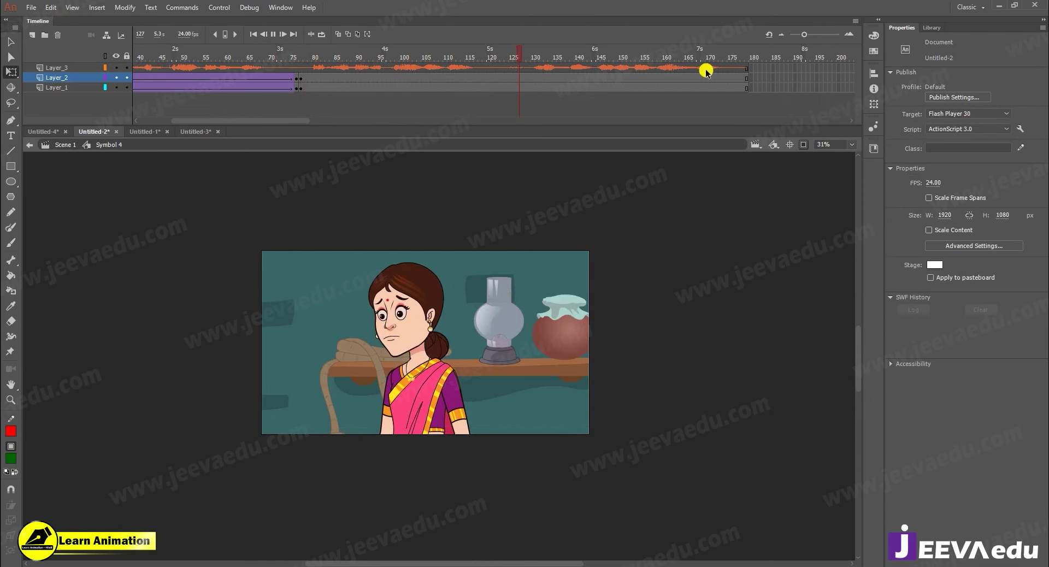
pyautogui.press('Return')
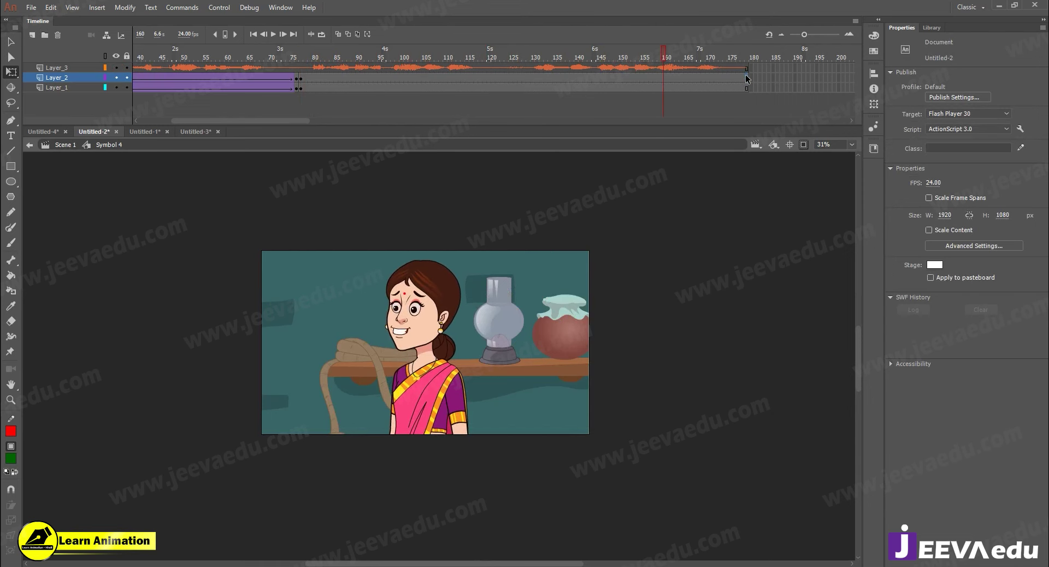
# - Insert keyframes at frame 179 on Layer_1 and Layer_2 and create classic tweens across the close-up section from frame 77
pyautogui.click(745, 78)
pyautogui.rightClick(696, 81)
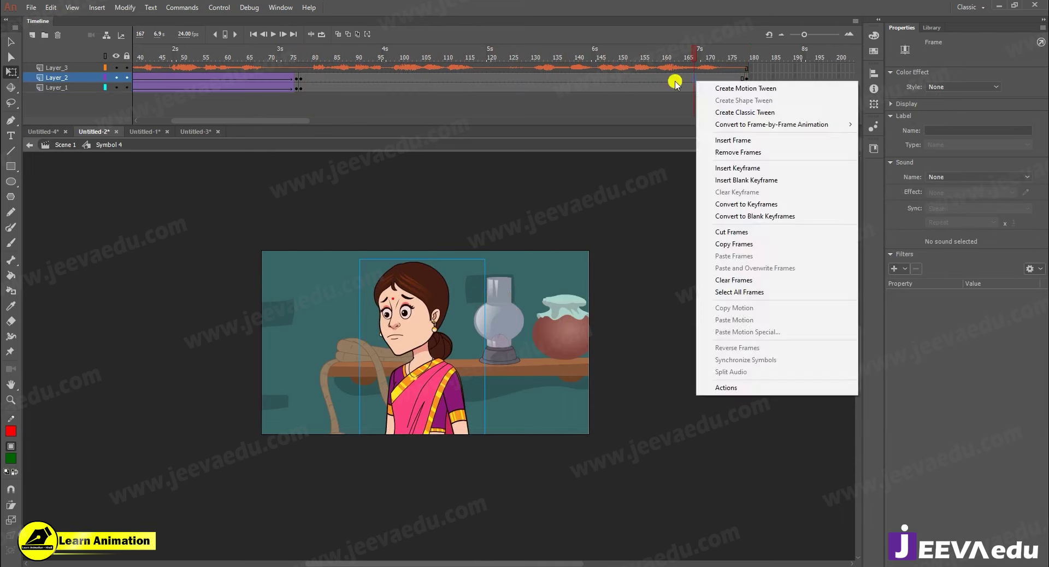
pyautogui.moveTo(668, 78); pyautogui.dragTo(695, 88)
pyautogui.rightClick(688, 85)
pyautogui.click(729, 115)
# - Scale the woman and background to 105% at frame 179
pyautogui.click(748, 89)
pyautogui.hotkey('ctrl', 'alt', 's')
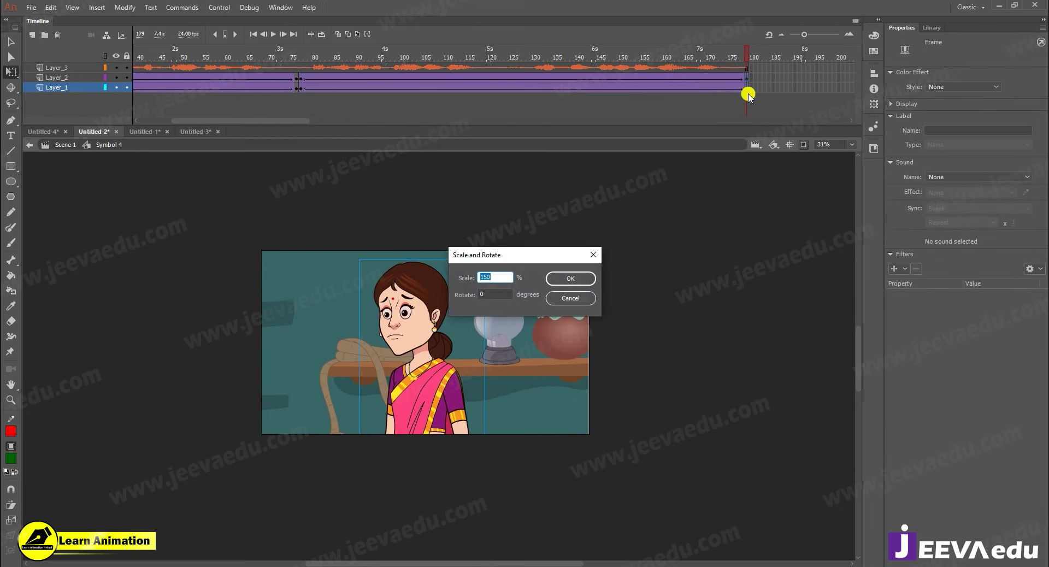
pyautogui.write('1')
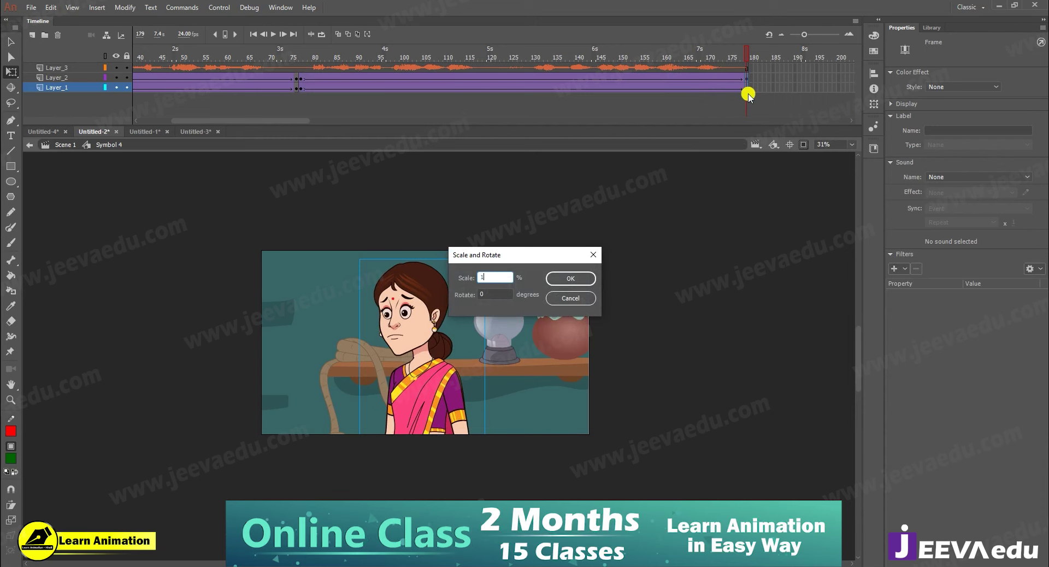
pyautogui.write('05')
pyautogui.press('Return')
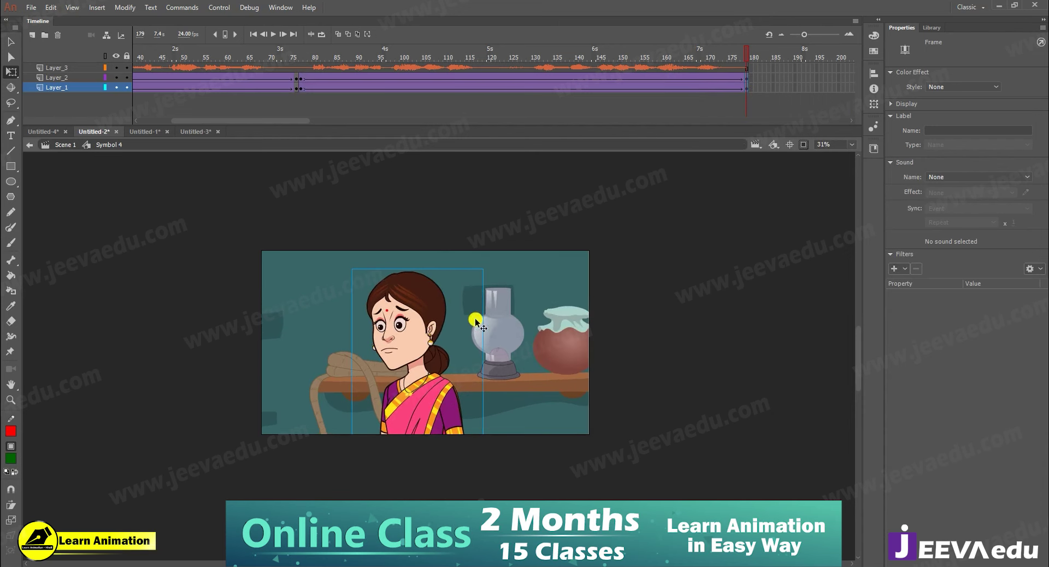
# - Review the close-up push-in and move the woman and background together slightly up at frame 179
pyautogui.press('v')
pyautogui.click(564, 63)
pyautogui.moveTo(565, 57); pyautogui.dragTo(537, 55)
pyautogui.click(747, 55)
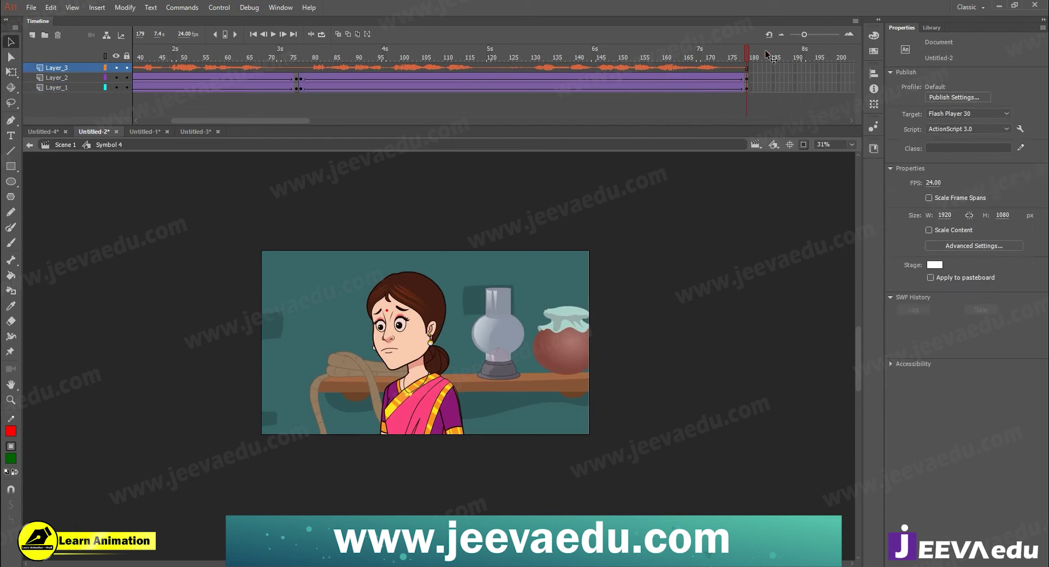
pyautogui.click(747, 87)
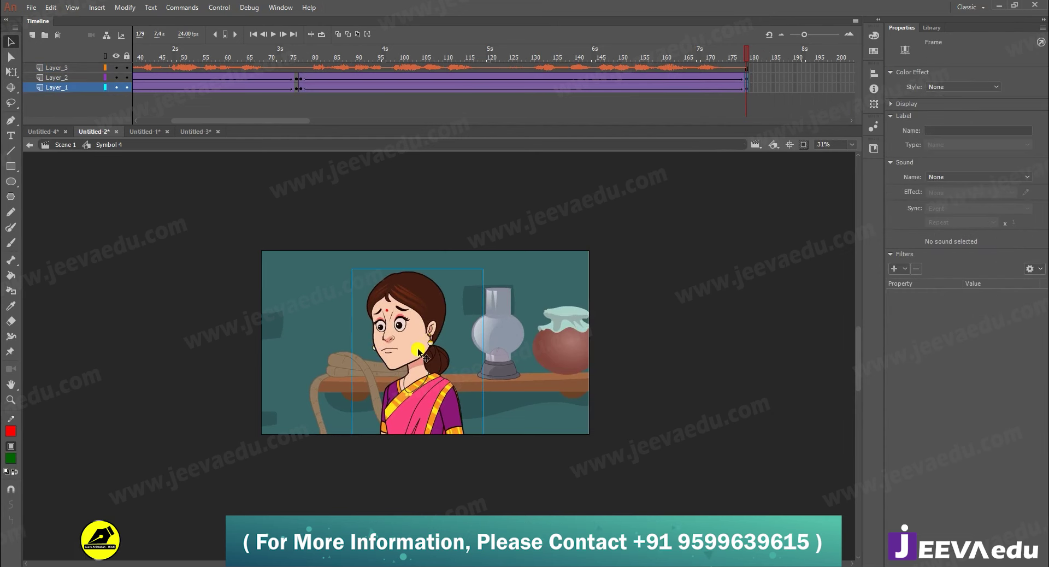
pyautogui.moveTo(418, 345); pyautogui.dragTo(422, 332)
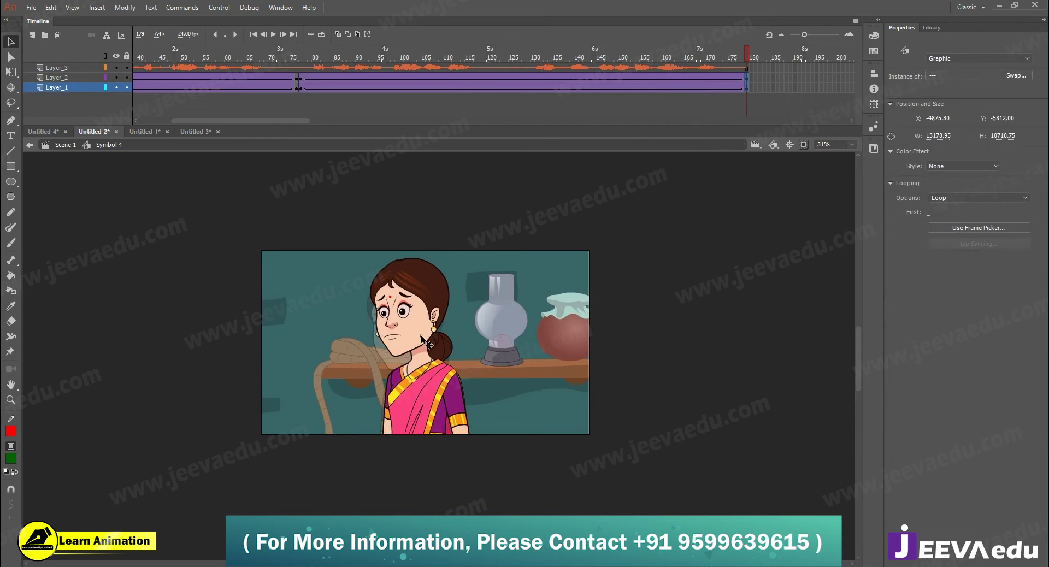
# - Move only the background slightly left behind the woman at frame 179 and play back the close-up
pyautogui.click(307, 68)
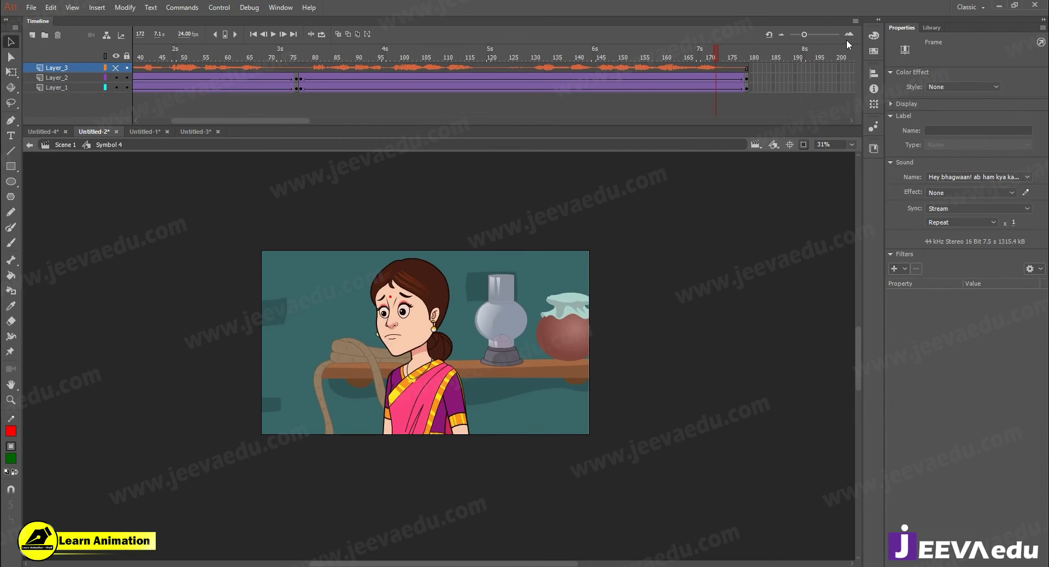
pyautogui.click(537, 351)
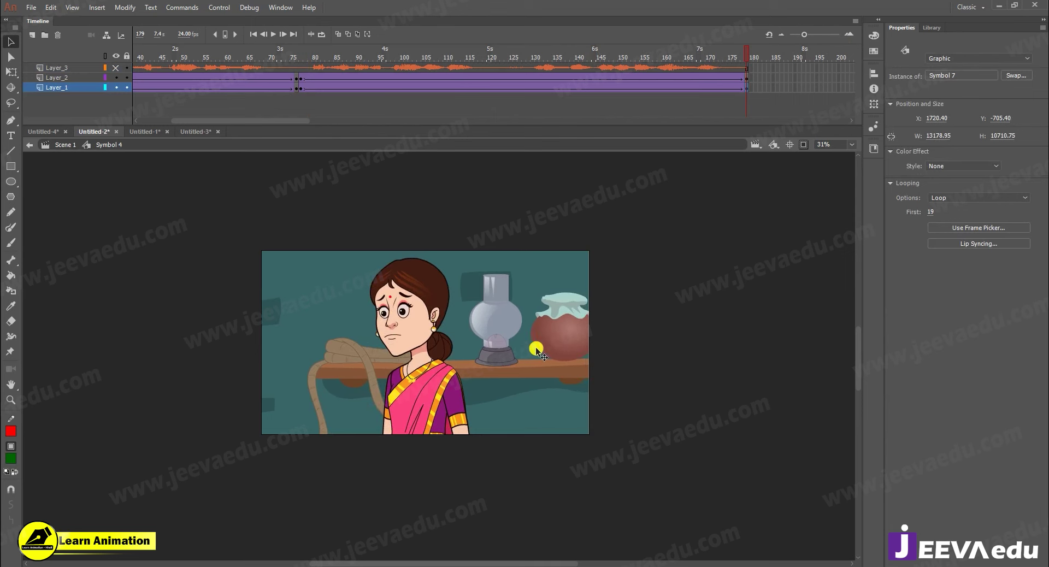
pyautogui.moveTo(662, 54); pyautogui.dragTo(801, 50)
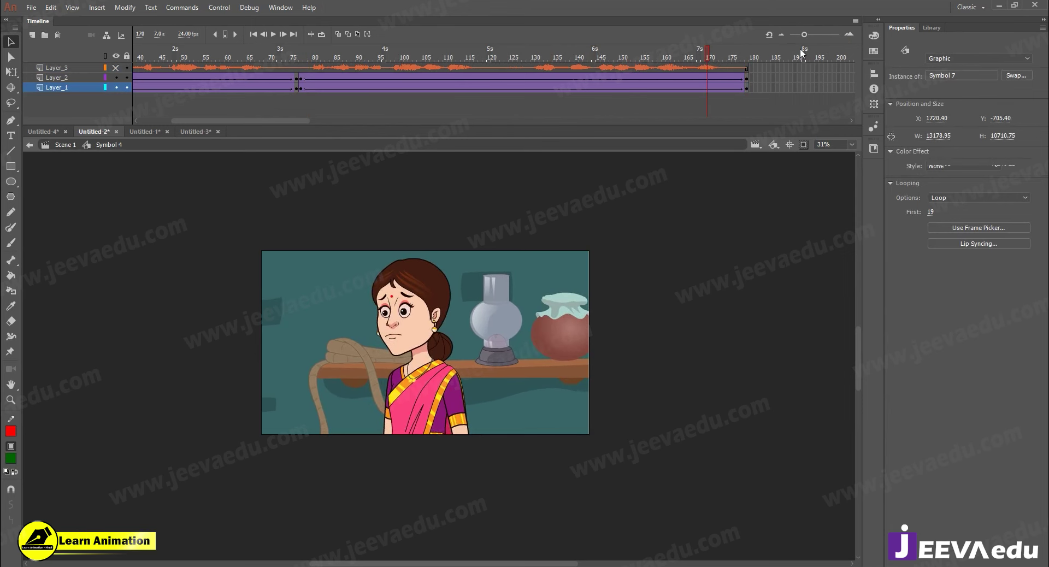
pyautogui.click(583, 232)
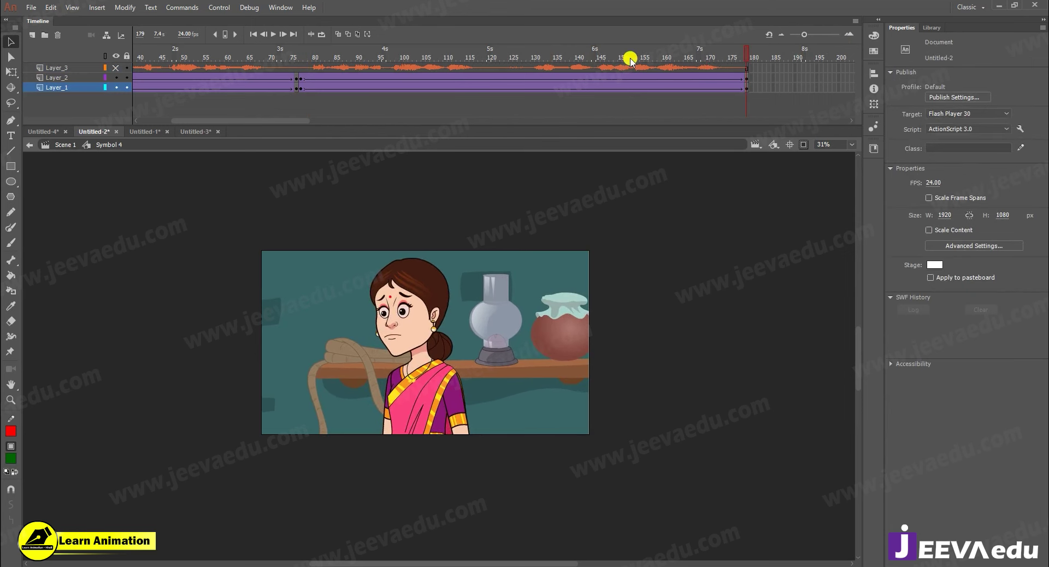
# - Apply a custom ease curve with a slow start to the close-up tweens on both layers and play back the result
pyautogui.click(654, 90)
pyautogui.click(1003, 195)
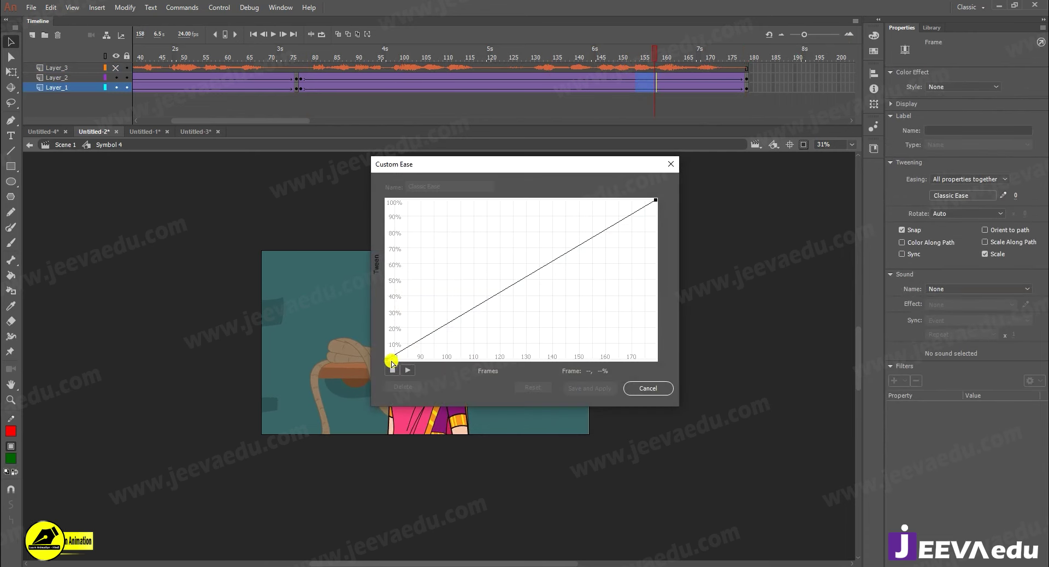
pyautogui.click(390, 362)
pyautogui.moveTo(477, 311); pyautogui.dragTo(492, 349)
pyautogui.click(589, 388)
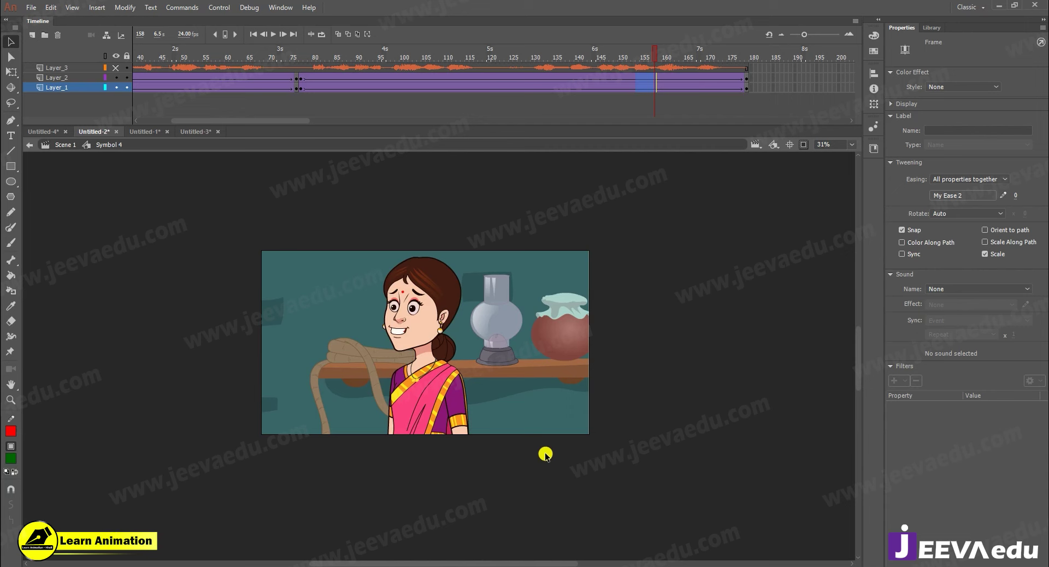
pyautogui.click(663, 54)
pyautogui.click(834, 80)
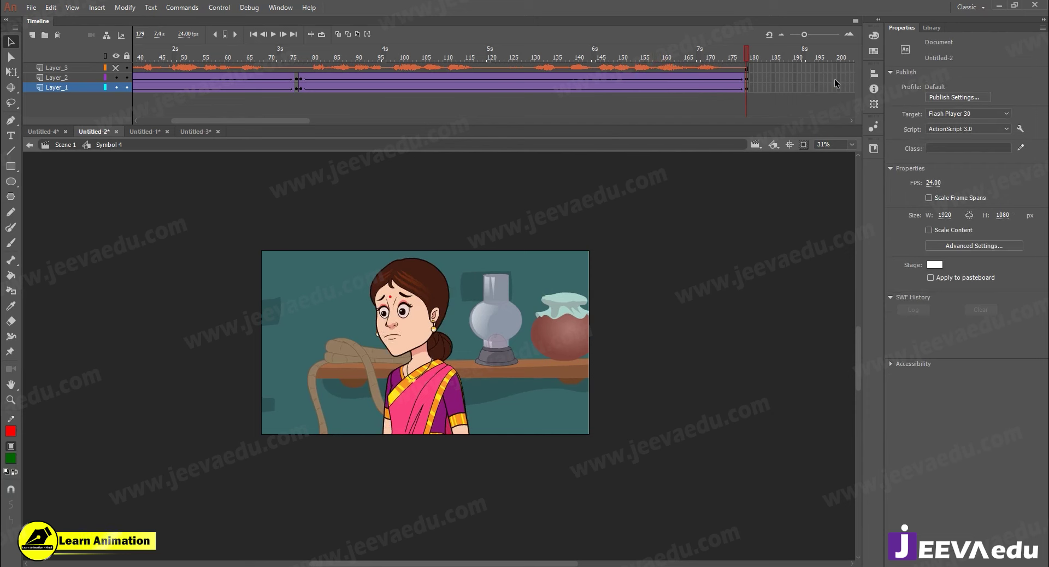
# - Copy the sound layer Layer_3 from Symbol 4 and delete the existing Layer_3 in Scene 1
pyautogui.rightClick(54, 69)
pyautogui.click(95, 169)
pyautogui.click(60, 143)
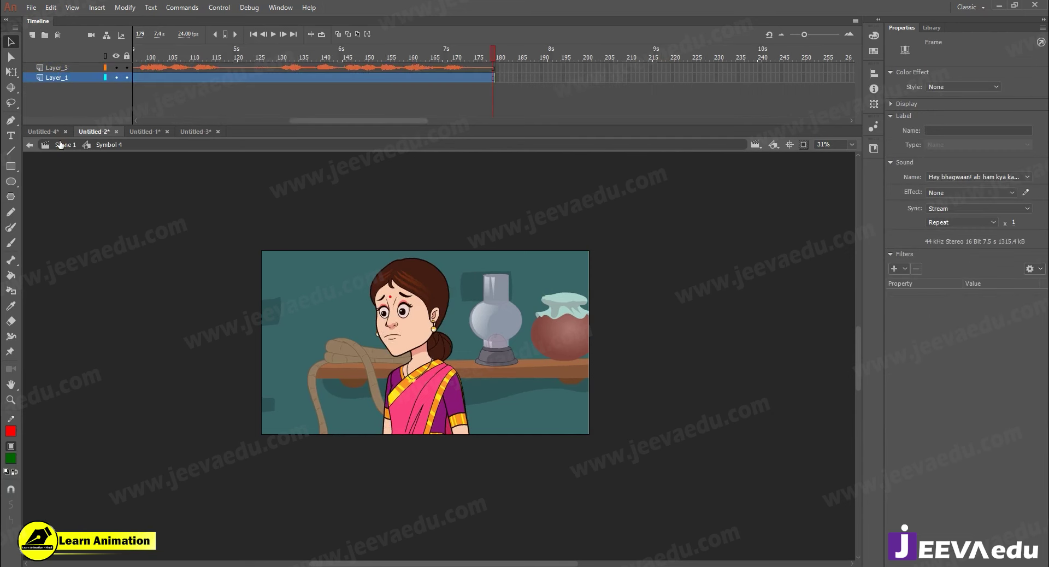
pyautogui.click(67, 69)
pyautogui.moveTo(307, 119); pyautogui.dragTo(188, 119)
pyautogui.click(59, 35)
# - Paste the copied Layer_3 above Layer_1 in Scene 1 and go to its last frame, 179
pyautogui.rightClick(68, 66)
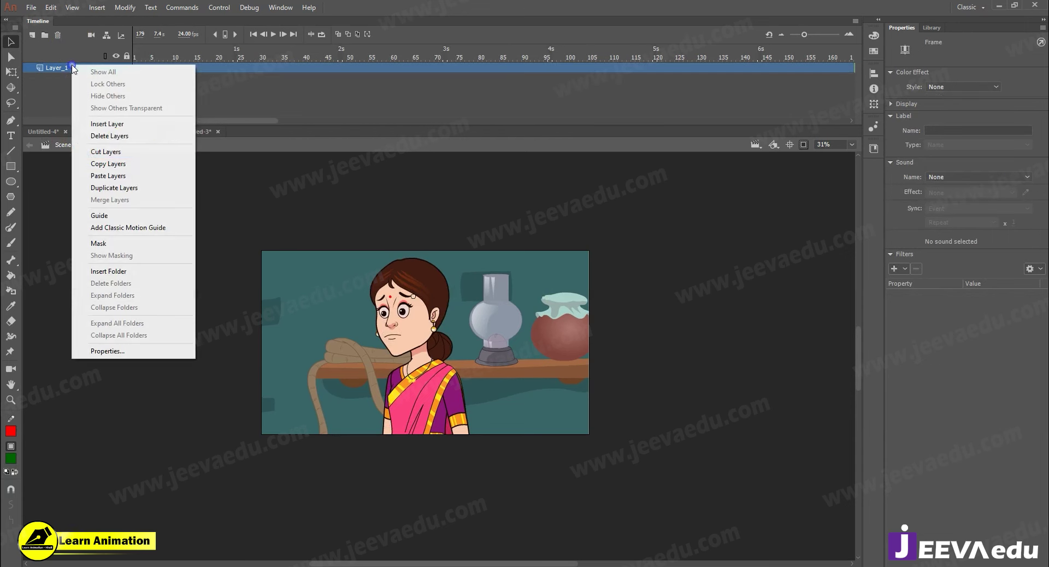
pyautogui.click(109, 171)
pyautogui.moveTo(205, 120); pyautogui.dragTo(285, 120)
pyautogui.click(497, 75)
pyautogui.click(495, 78)
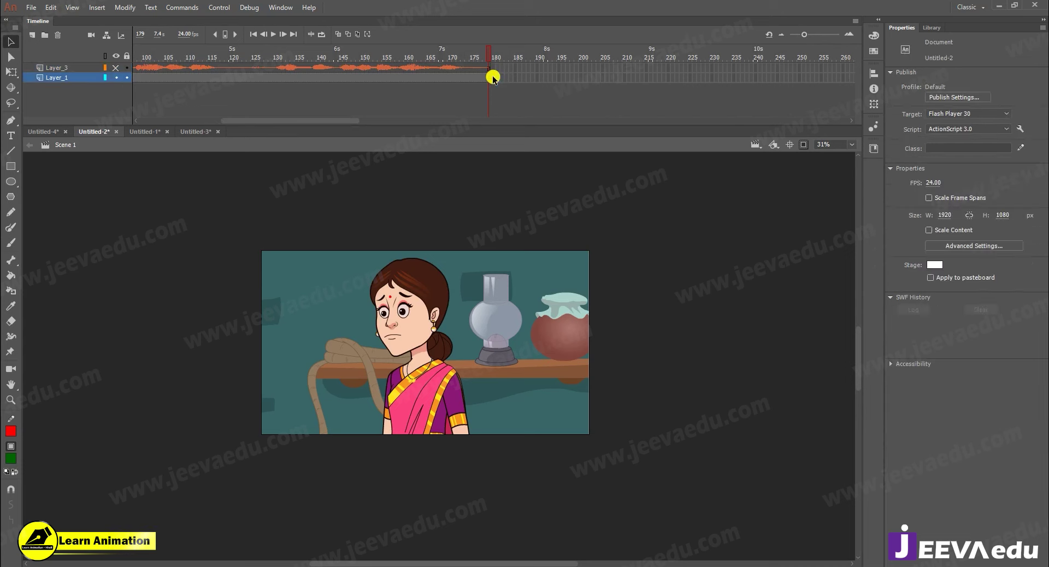
pyautogui.click(488, 79)
# - In the publish settings, set JPEG quality to 100 and the audio stream to MP3, 128 kbps, Best quality
pyautogui.click(646, 110)
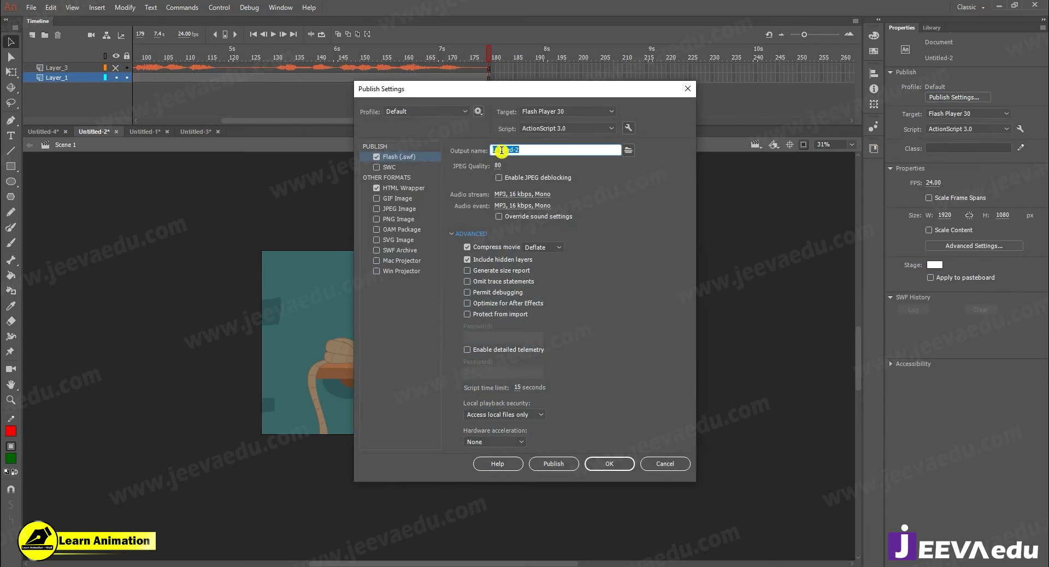
pyautogui.click(523, 195)
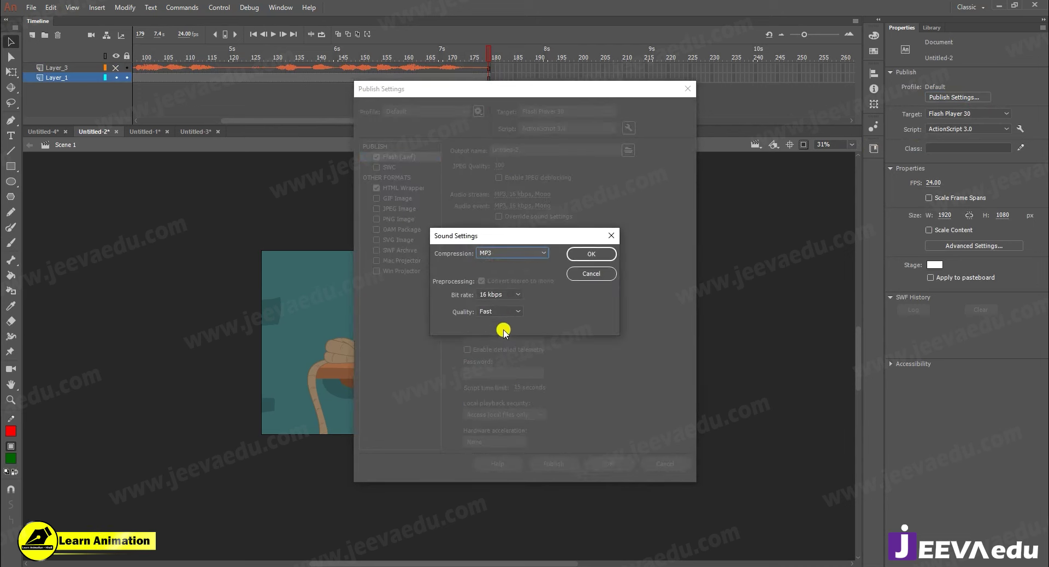
pyautogui.click(503, 320)
pyautogui.click(497, 316)
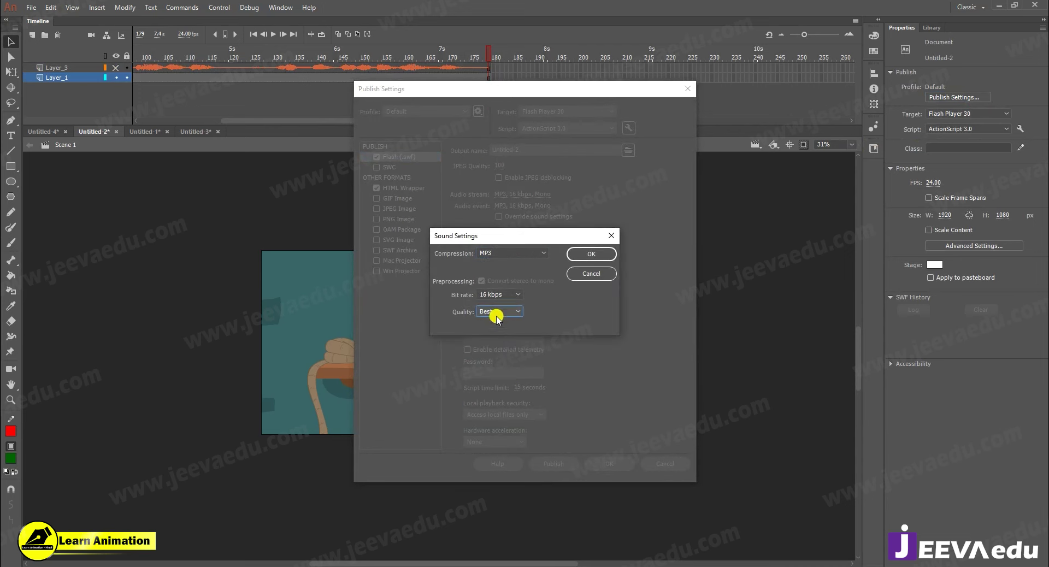
pyautogui.click(499, 298)
pyautogui.click(501, 426)
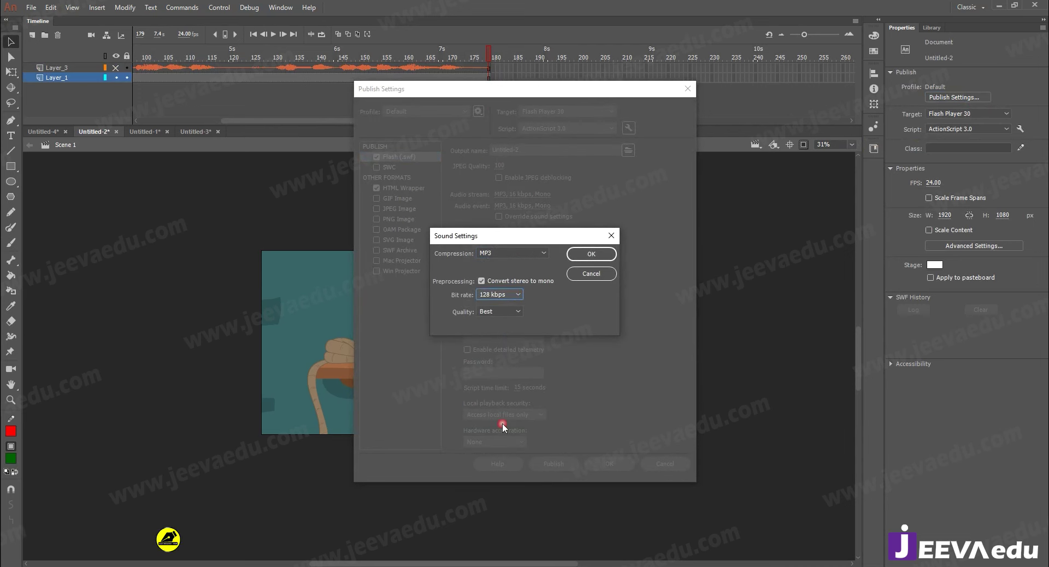
pyautogui.click(591, 254)
# - Set the audio event to MP3, 128 kbps, Best quality and apply the publish settings
pyautogui.click(538, 206)
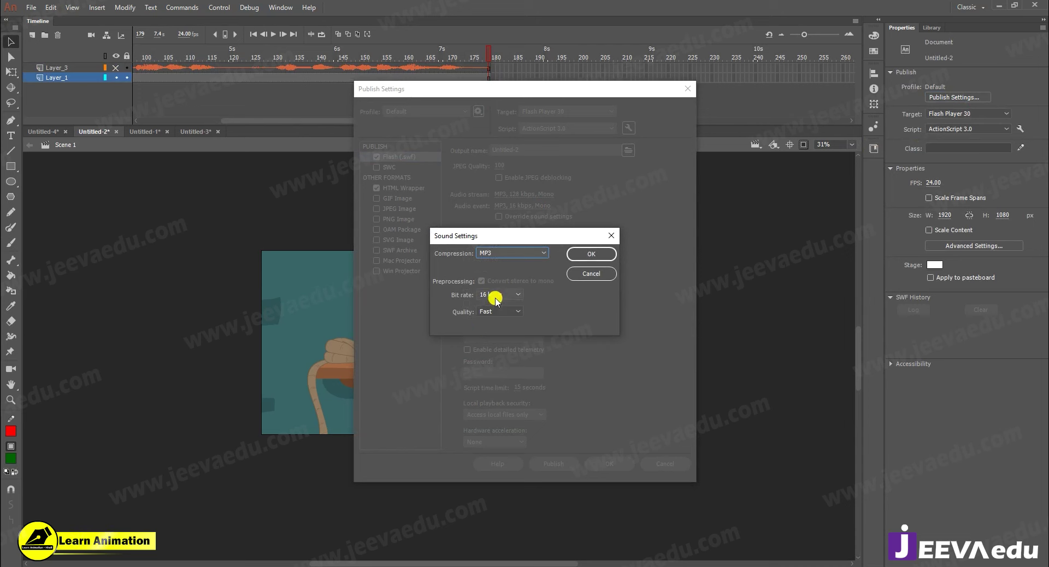
pyautogui.click(497, 295)
pyautogui.click(502, 425)
pyautogui.click(498, 311)
pyautogui.click(499, 352)
pyautogui.click(591, 254)
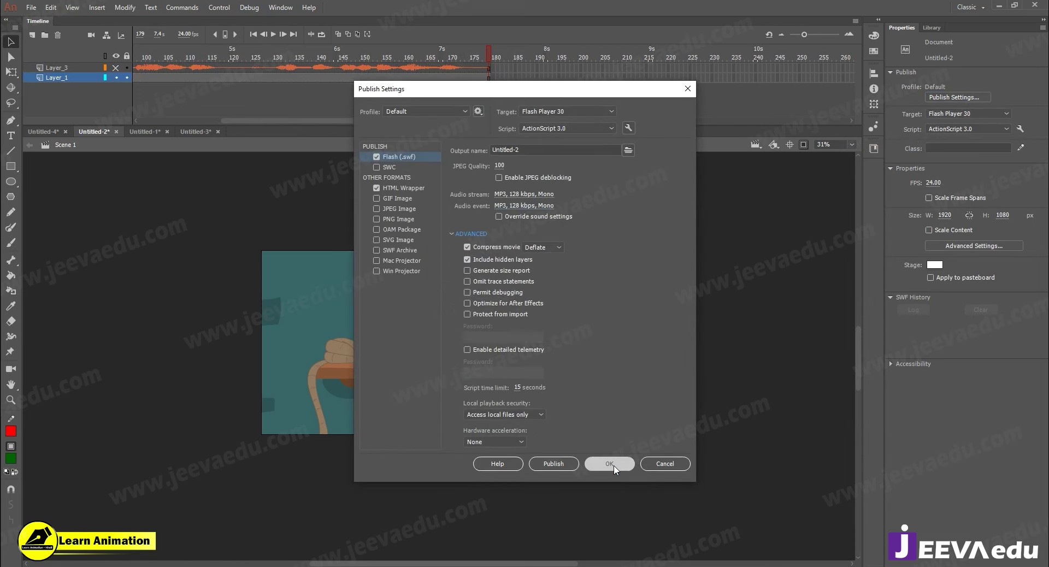
pyautogui.click(610, 463)
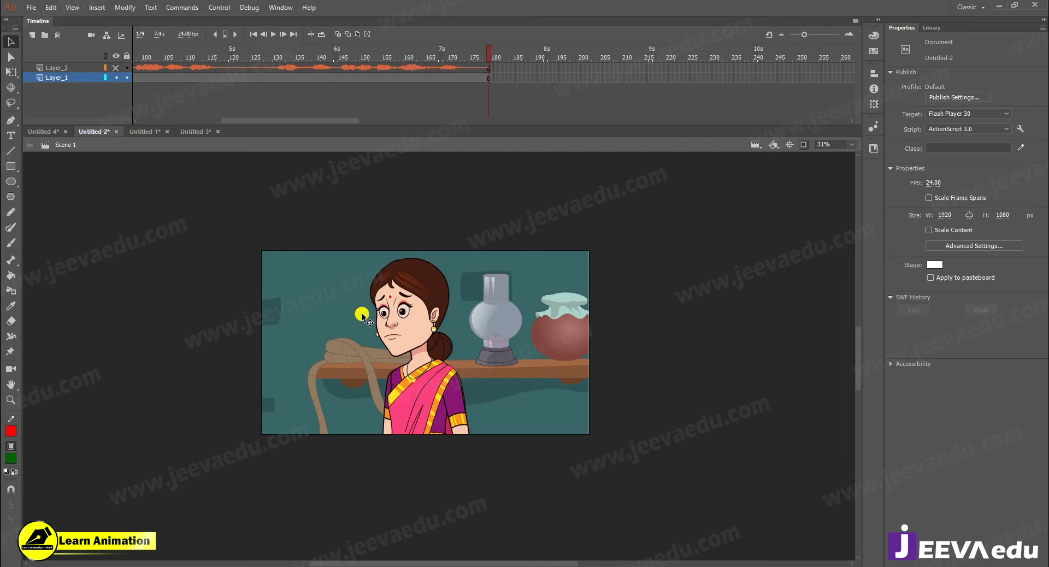
# - Switch to the Untitled-4 document
pyautogui.click(34, 134)
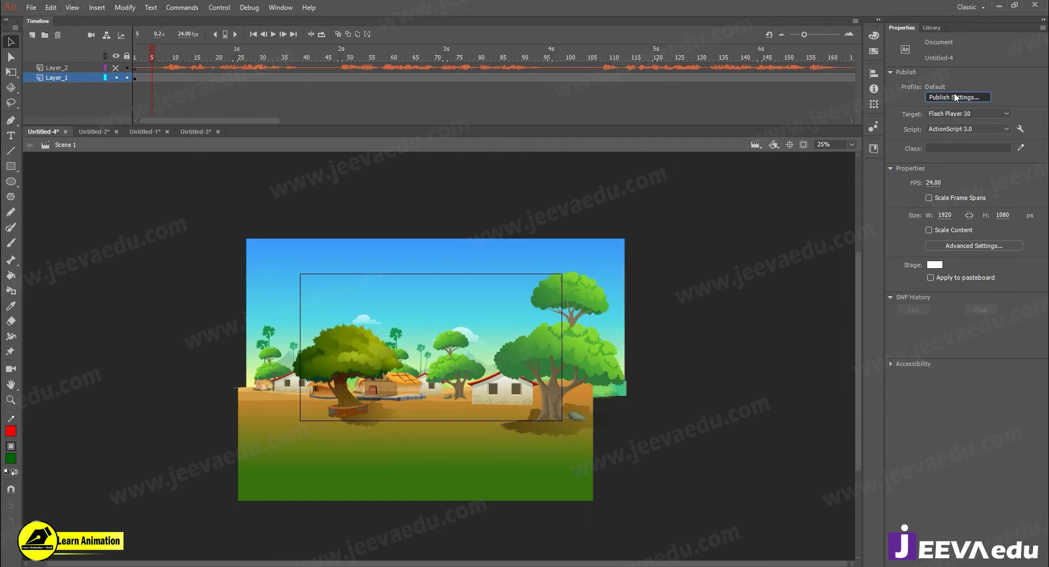
pyautogui.click(955, 98)
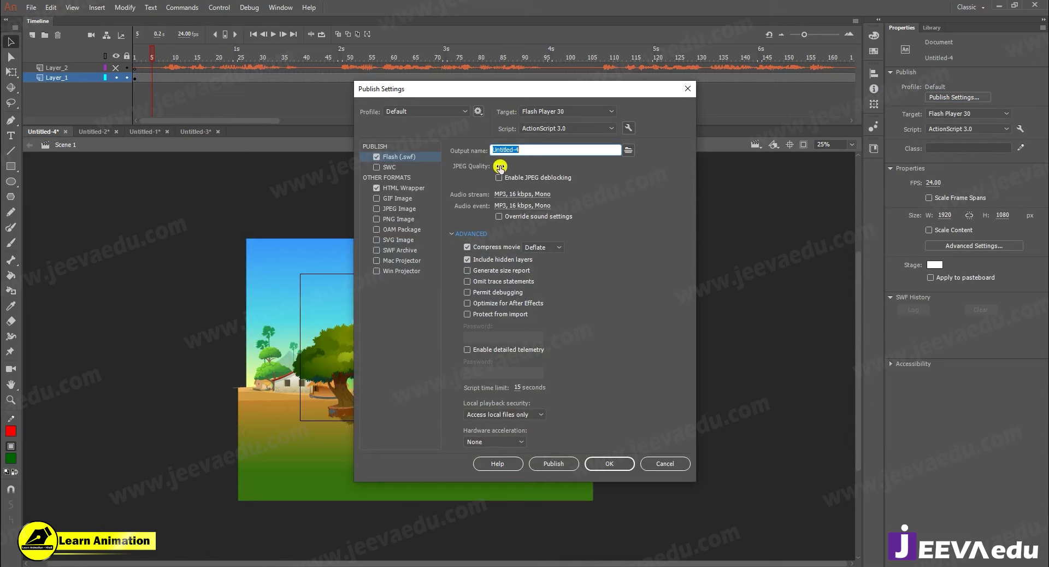
pyautogui.click(542, 158)
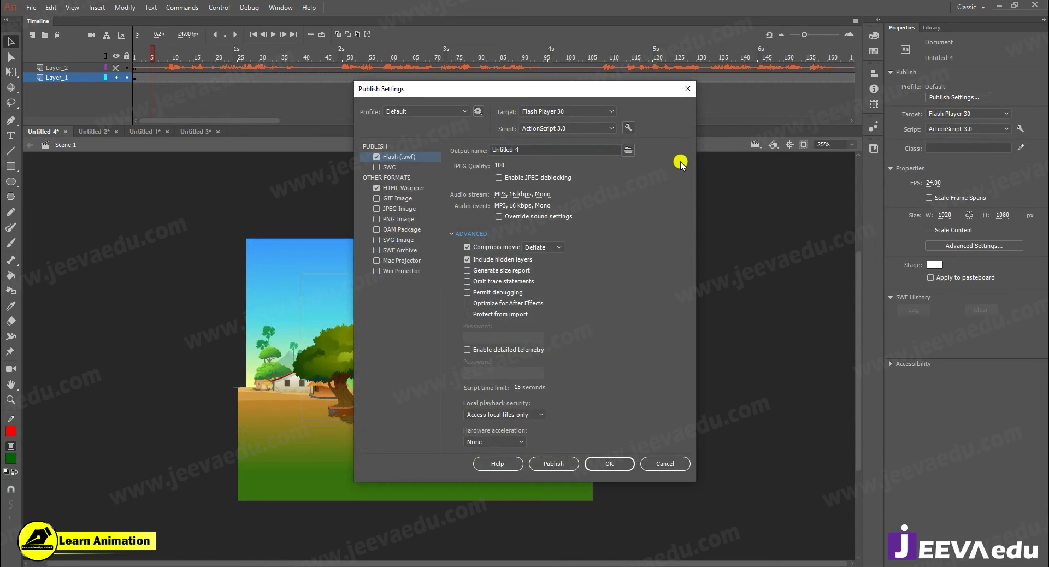
pyautogui.click(688, 89)
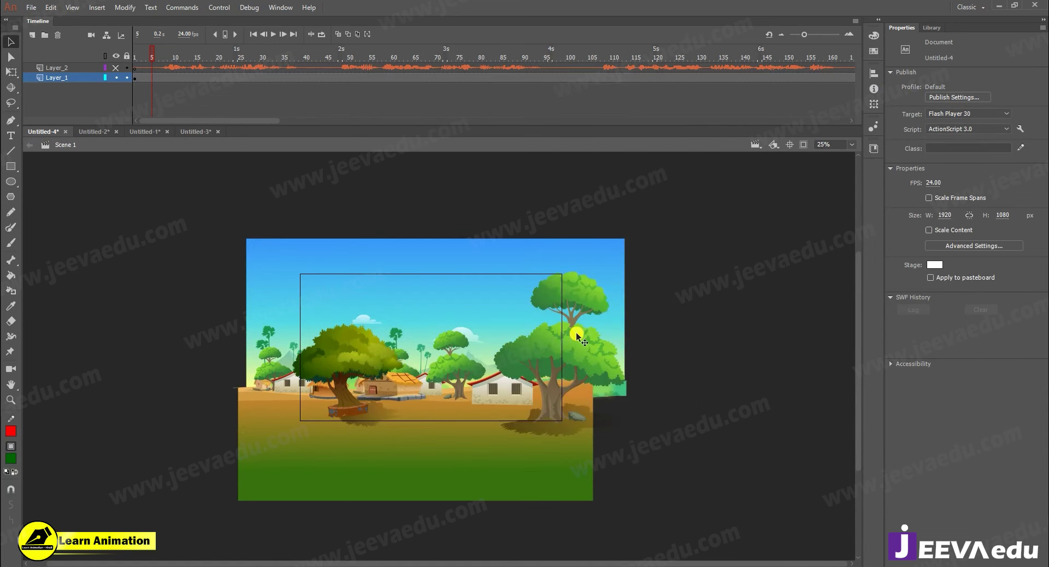
pyautogui.click(598, 300)
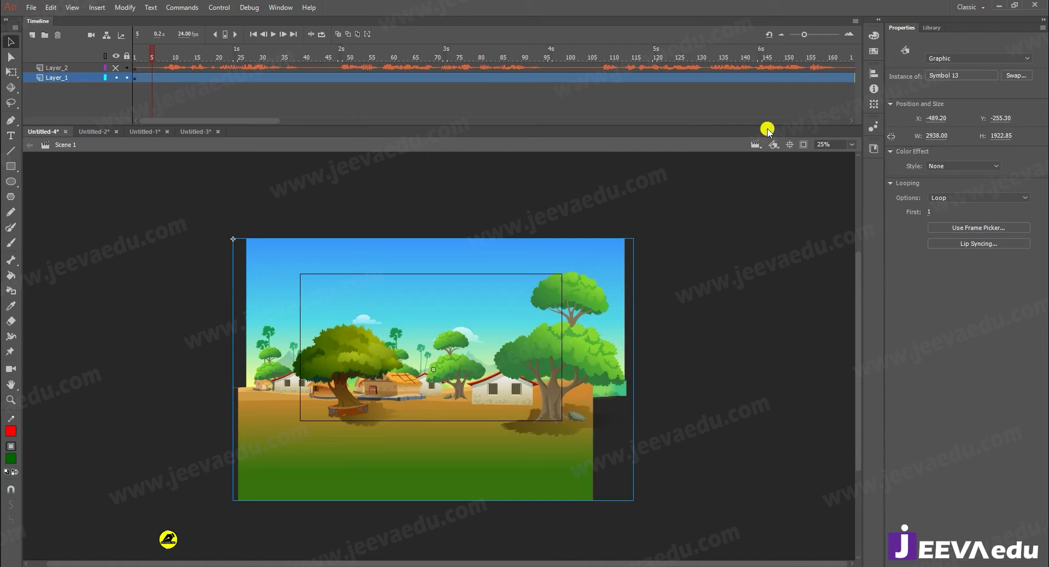
pyautogui.click(737, 117)
# - In Untitled-4's publish settings, set JPEG quality to 100 and the audio stream to MP3, 128 kbps, Best quality
pyautogui.click(935, 98)
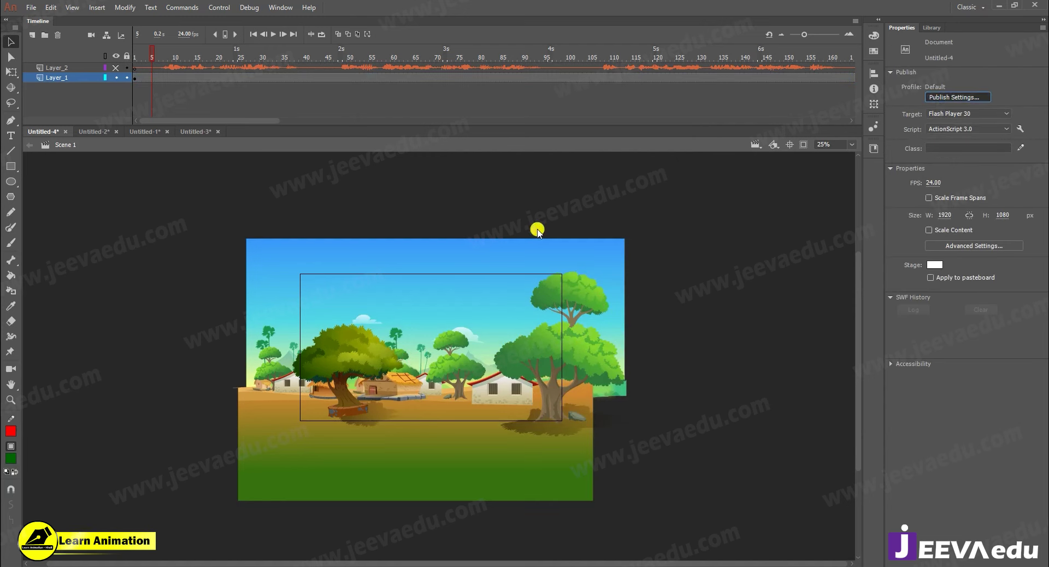
pyautogui.click(499, 166)
pyautogui.click(525, 204)
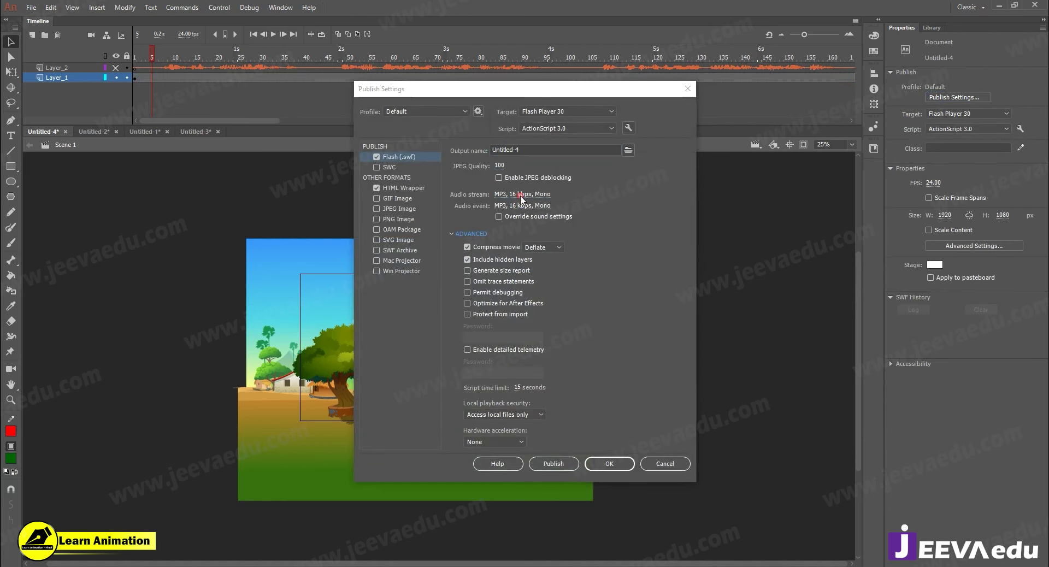
pyautogui.click(503, 294)
pyautogui.click(501, 426)
pyautogui.click(499, 312)
pyautogui.click(496, 351)
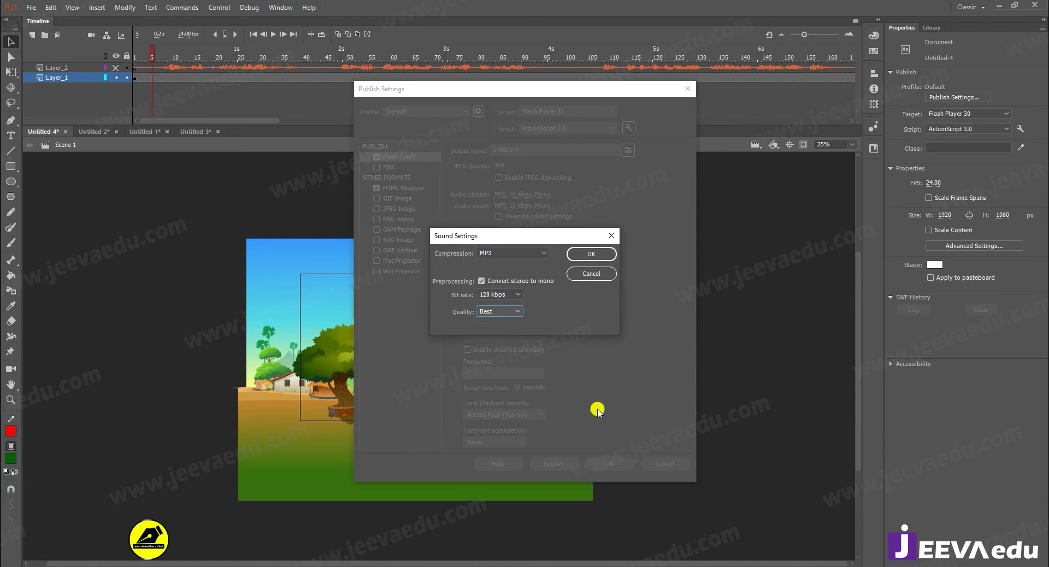
pyautogui.click(591, 254)
# - Set Untitled-4's audio event to MP3, 128 kbps, Best quality and apply the publish settings
pyautogui.click(522, 206)
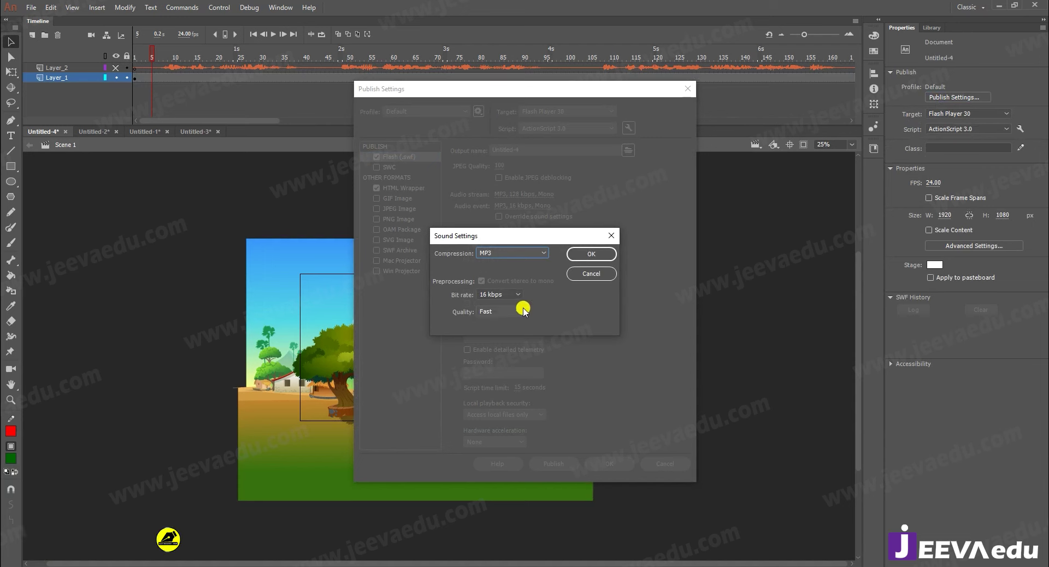
pyautogui.click(500, 295)
pyautogui.click(486, 427)
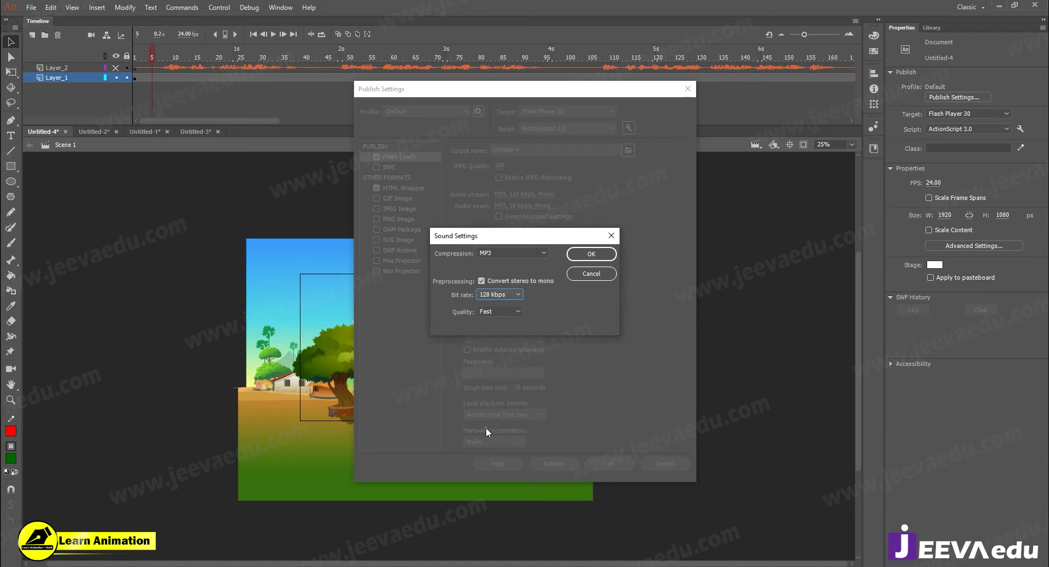
pyautogui.click(493, 310)
pyautogui.click(503, 345)
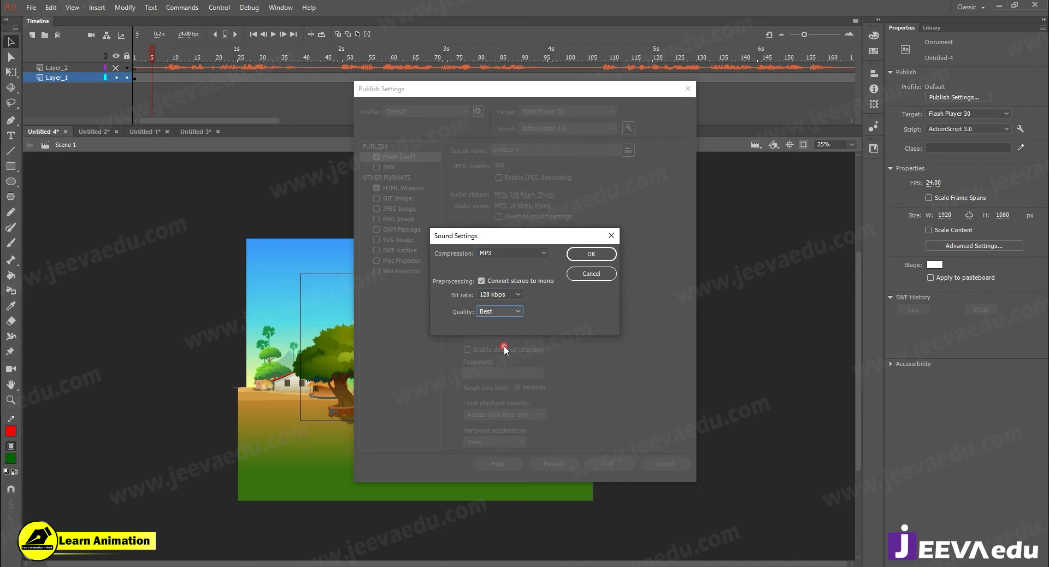
pyautogui.click(608, 256)
pyautogui.click(611, 464)
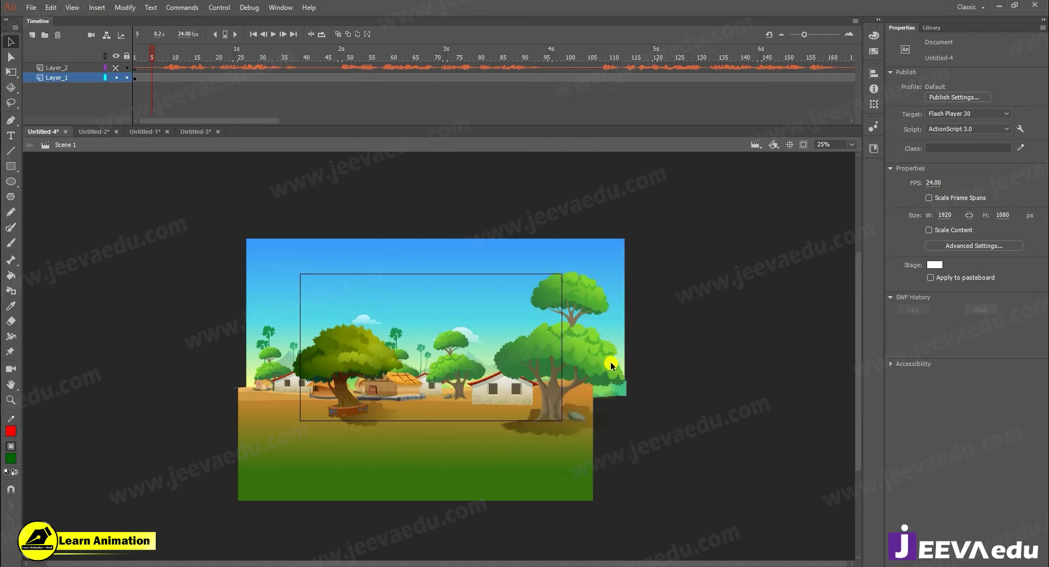
# - Preview the village scene at frame 44, clip the content outside the stage and make Layer_2 visible
pyautogui.moveTo(152, 55); pyautogui.dragTo(321, 58)
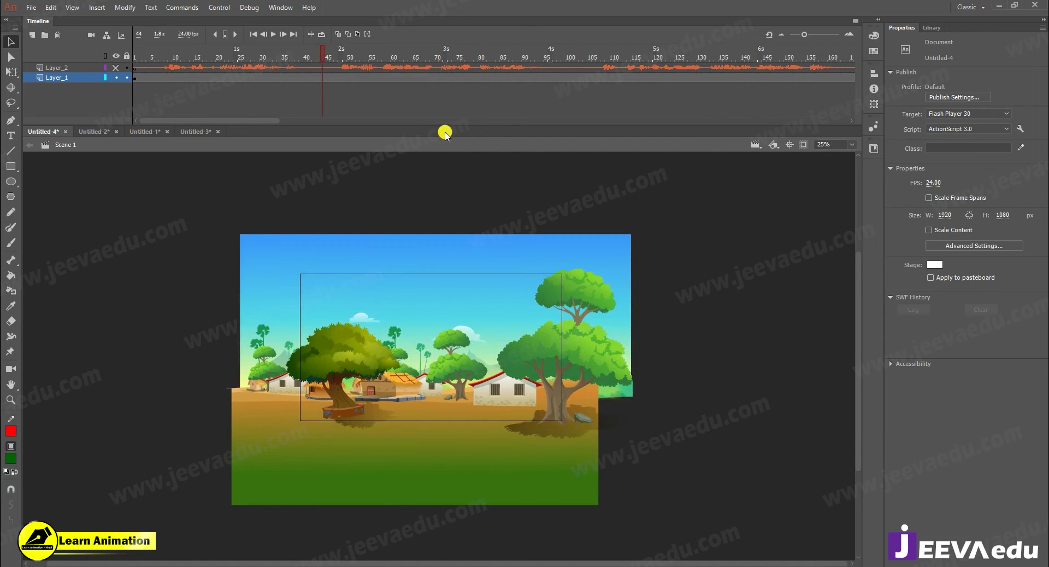
pyautogui.click(803, 144)
pyautogui.press('z')
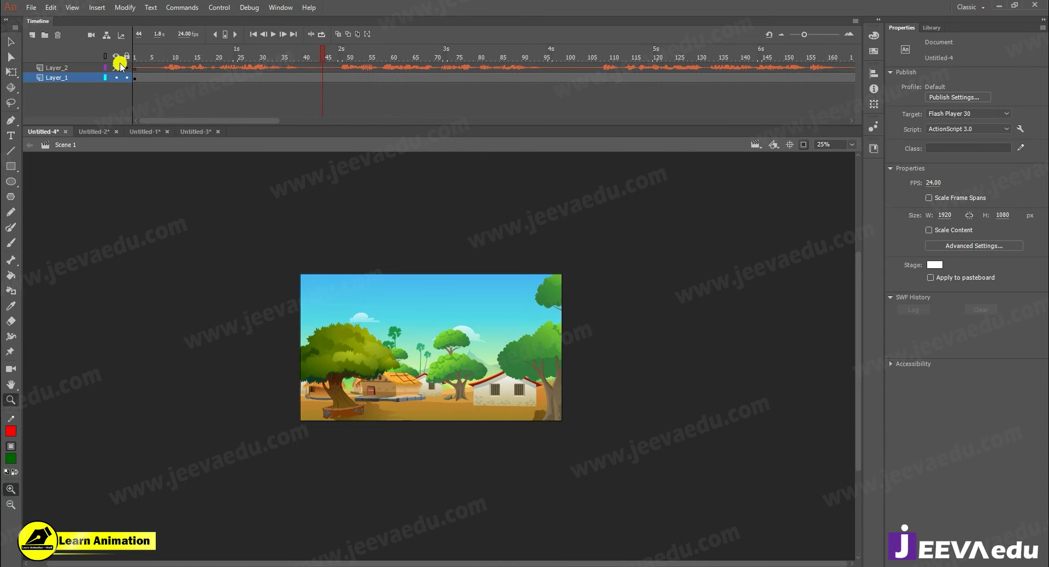
# - Export the Untitled-4 document as a QuickTime video named sc 1 to the Desktop
pyautogui.click(31, 7)
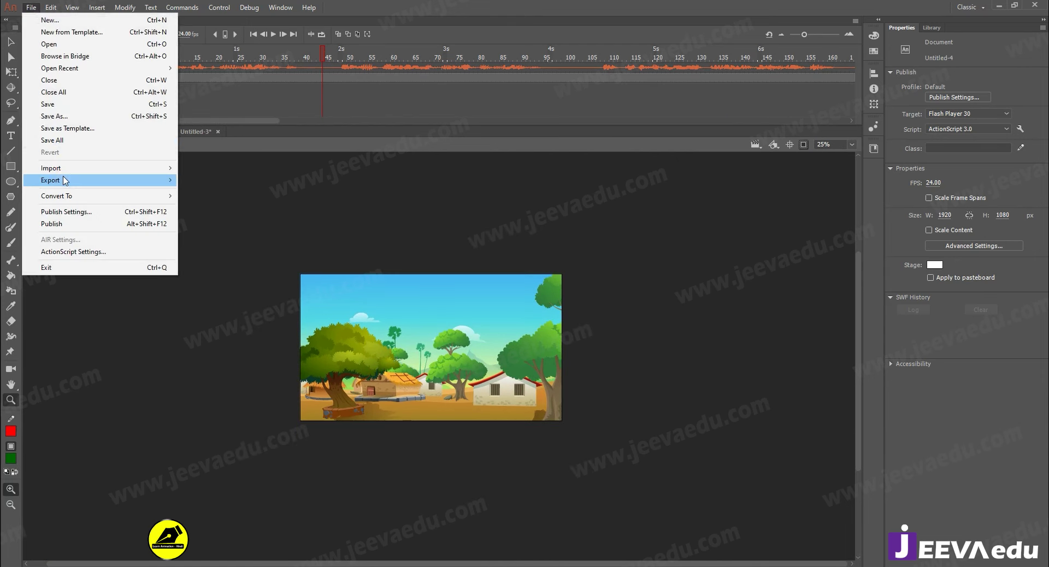
pyautogui.moveTo(168, 183)
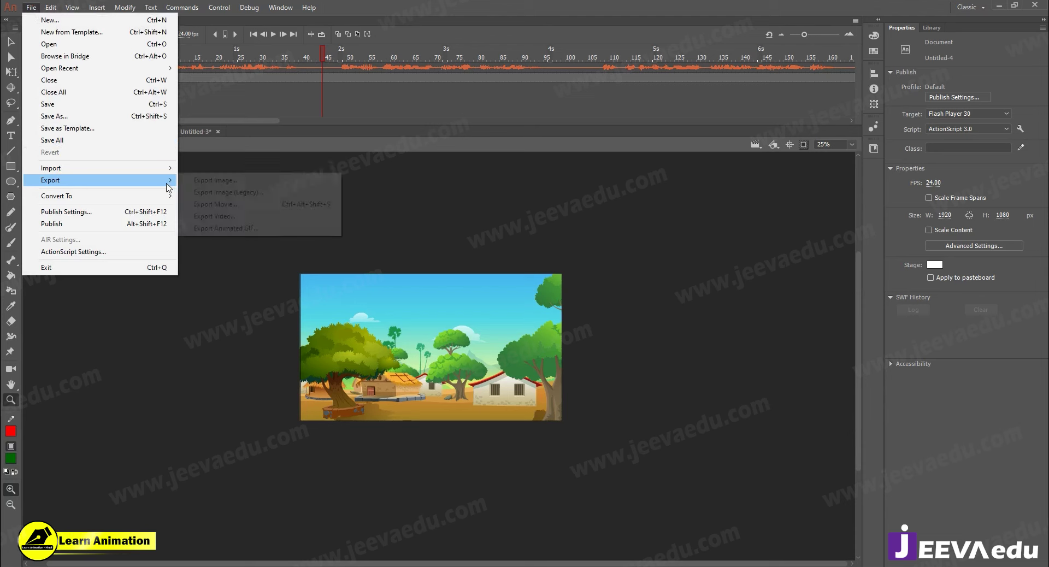
pyautogui.click(209, 216)
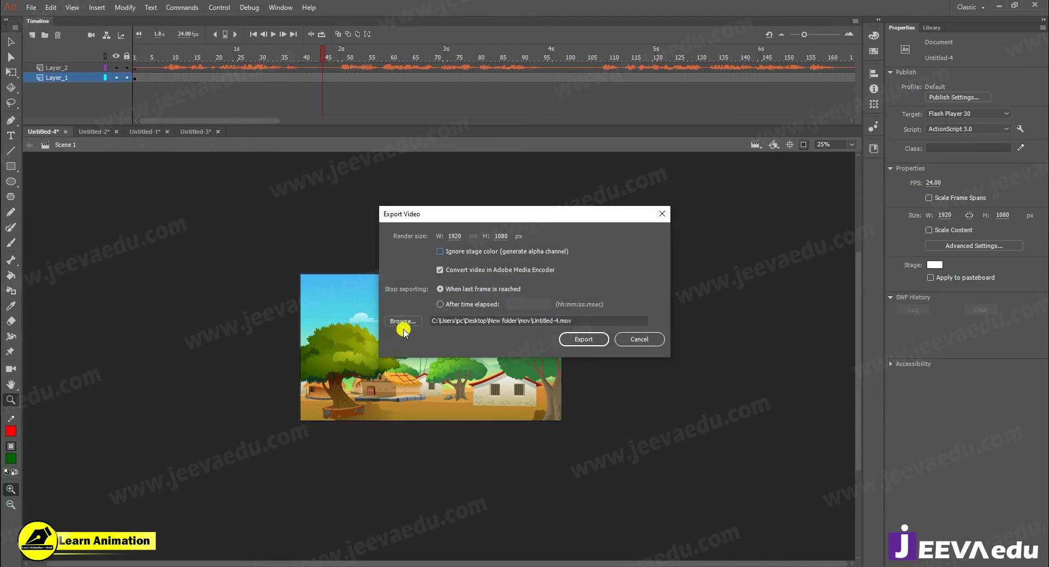
pyautogui.click(403, 321)
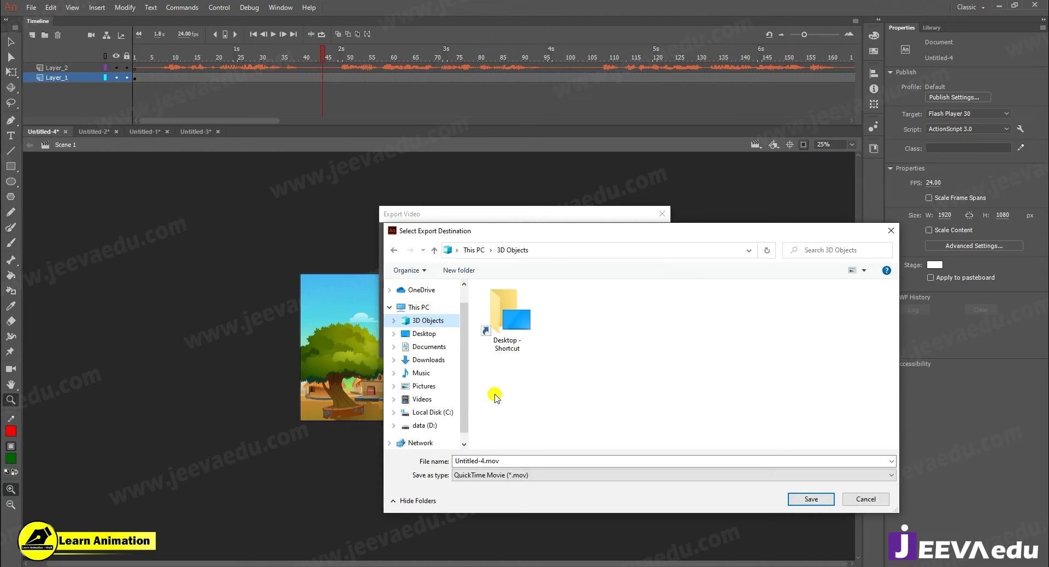
pyautogui.click(426, 334)
pyautogui.doubleClick(480, 460)
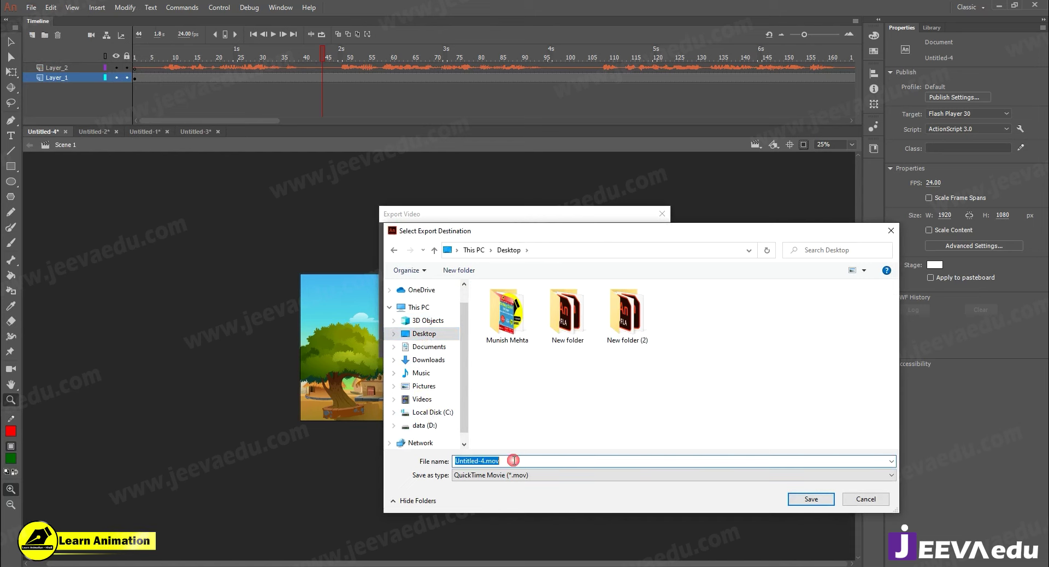
pyautogui.write('sc 1')
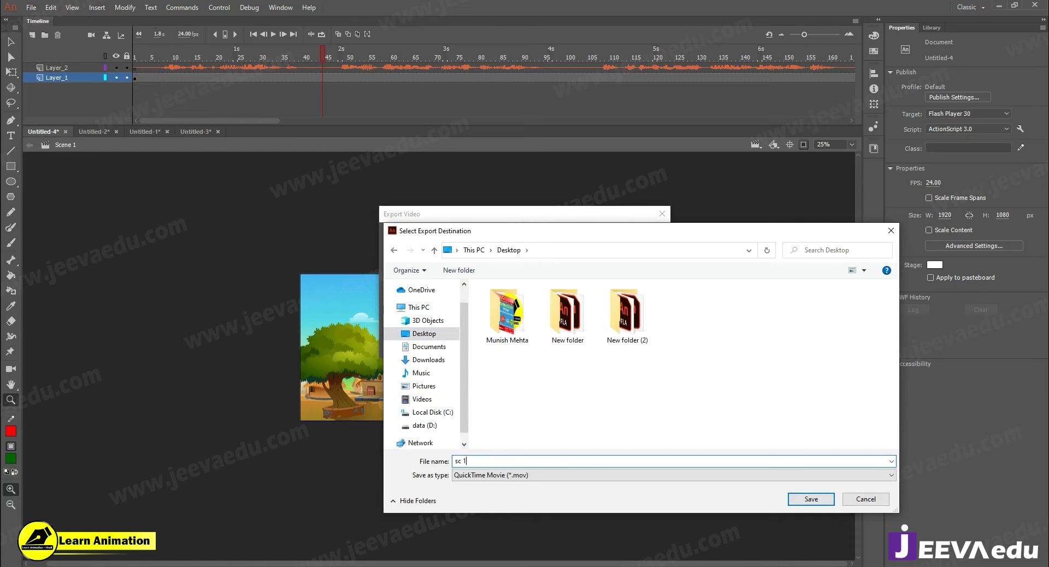
pyautogui.click(811, 499)
pyautogui.click(580, 344)
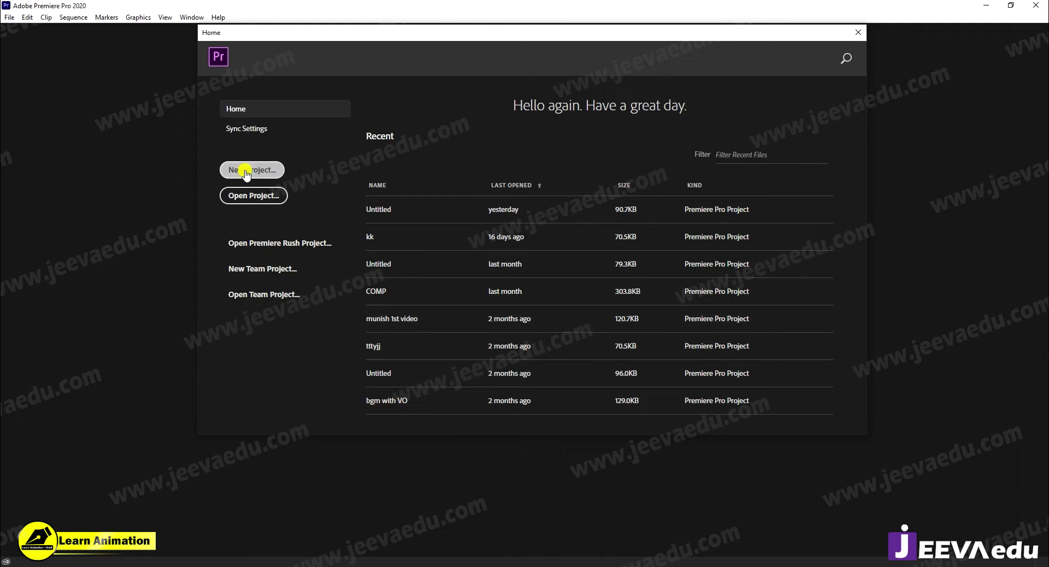
# - In Premiere Pro, create a new project named Untitled on drive D, overwriting the existing one
pyautogui.click(246, 172)
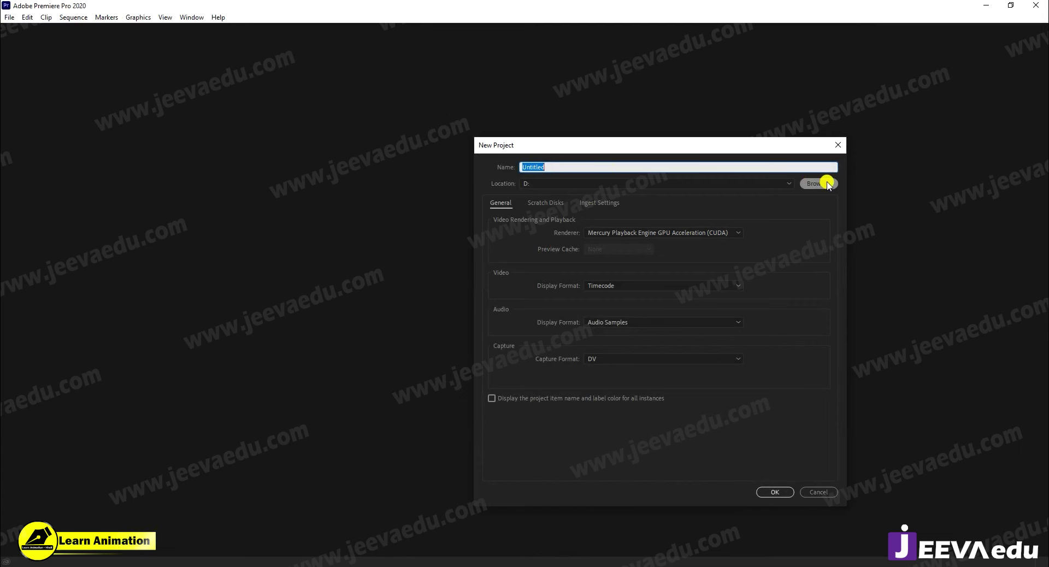
pyautogui.click(782, 493)
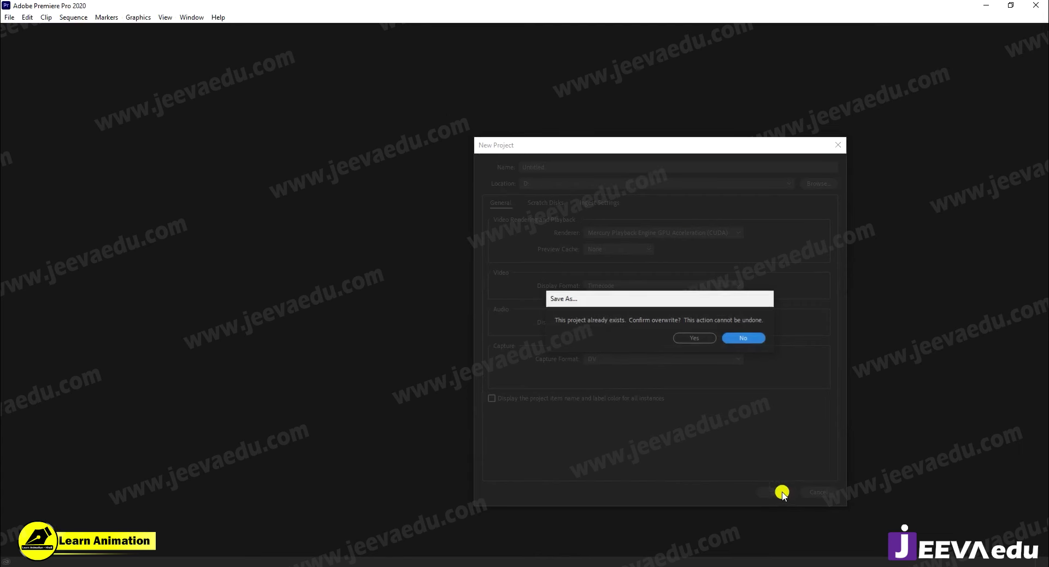
pyautogui.click(695, 339)
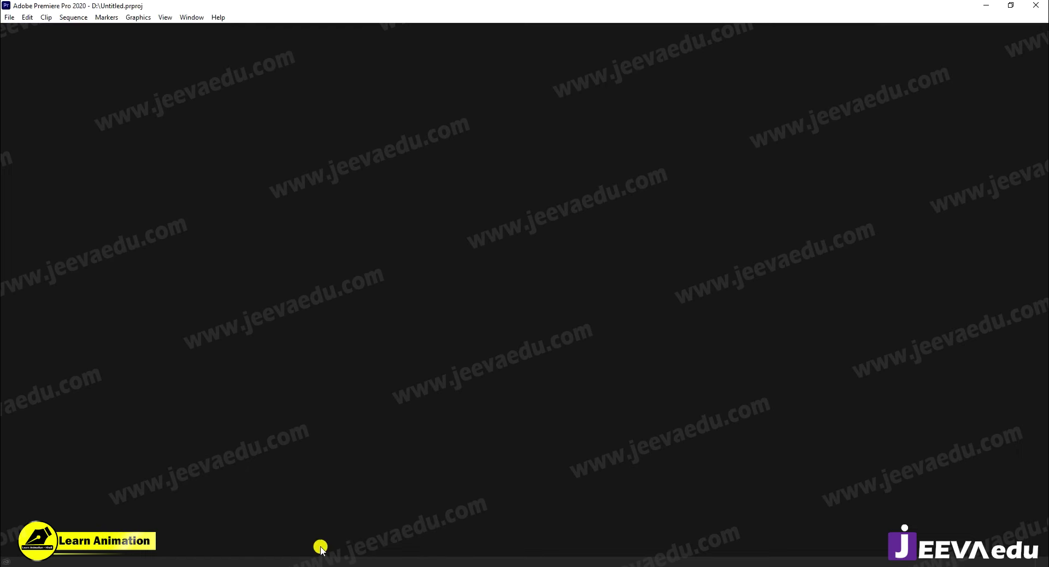
# - Return to Adobe Animate and dismiss the Adobe Media Encoder notice once the recording is done
pyautogui.moveTo(279, 562)
pyautogui.click(277, 543)
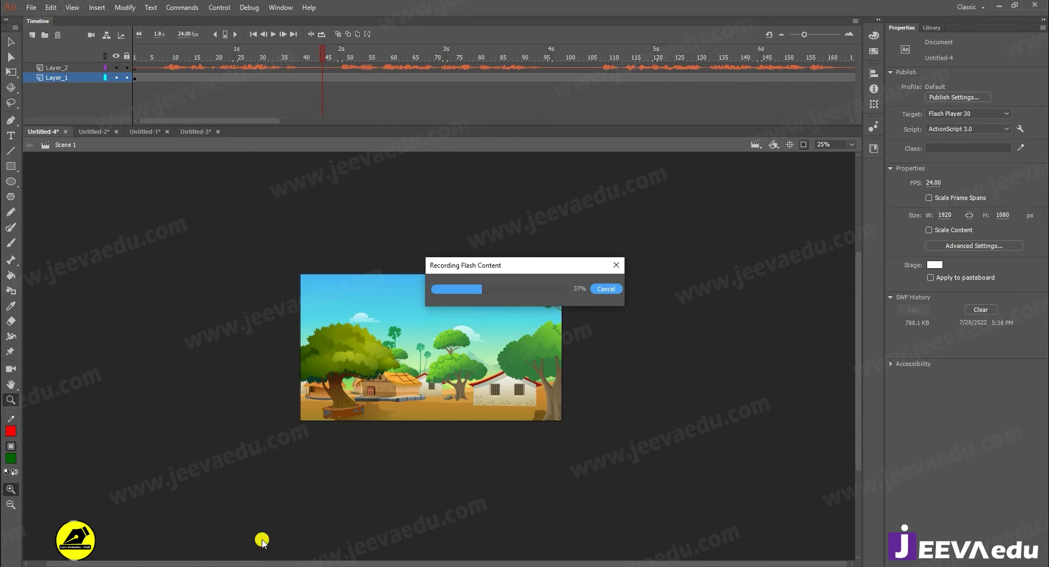
pyautogui.moveTo(255, 561)
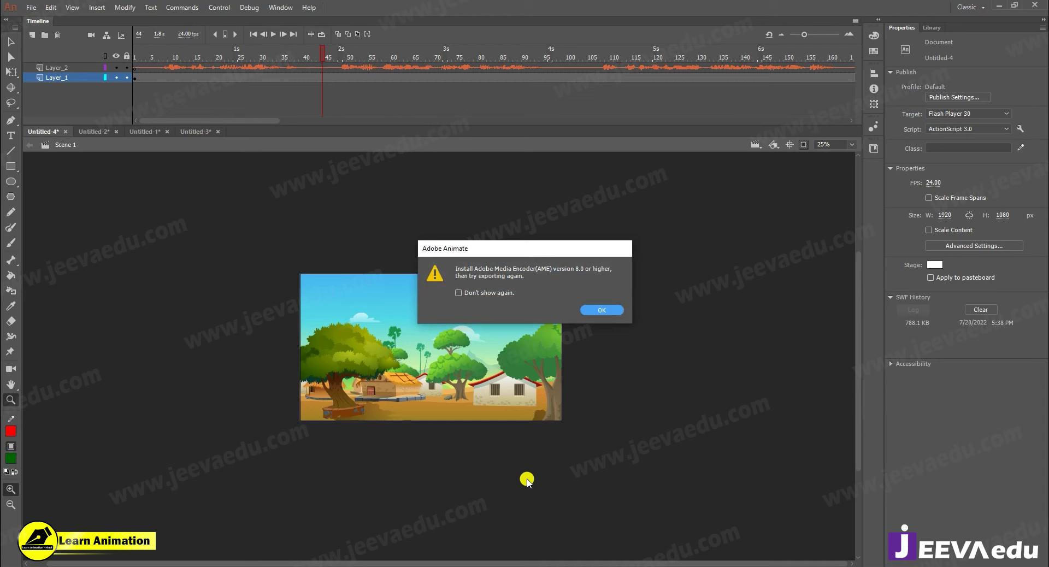
pyautogui.click(603, 310)
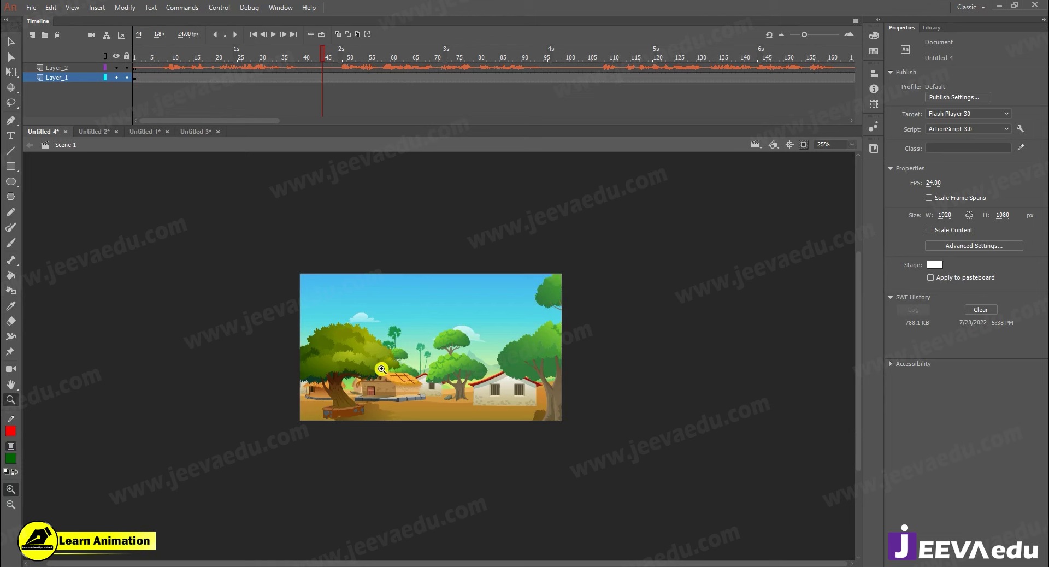
# - Switch to the Untitled-2 document and make Layer_3 visible
pyautogui.click(90, 131)
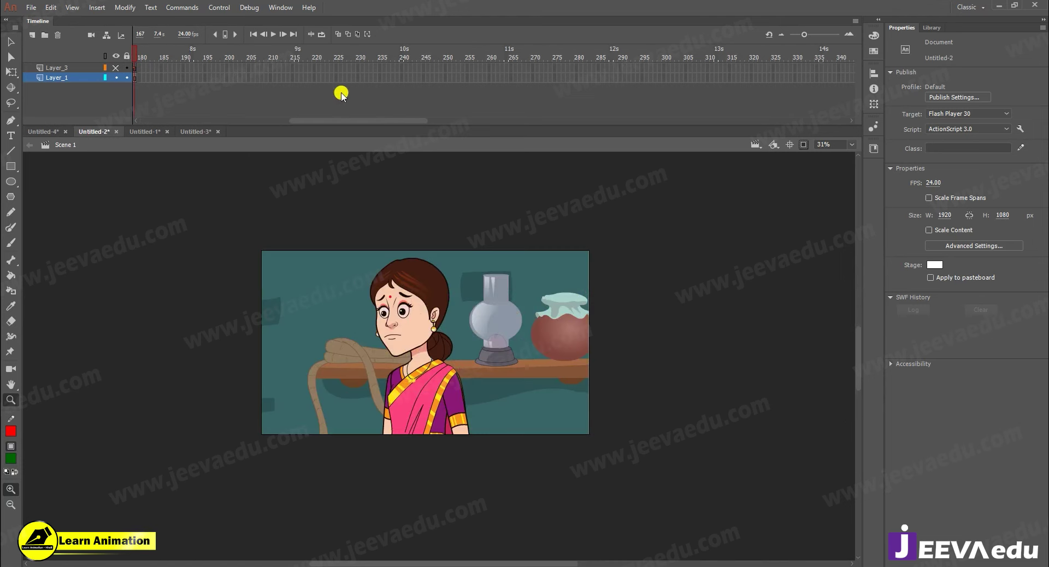
pyautogui.click(115, 68)
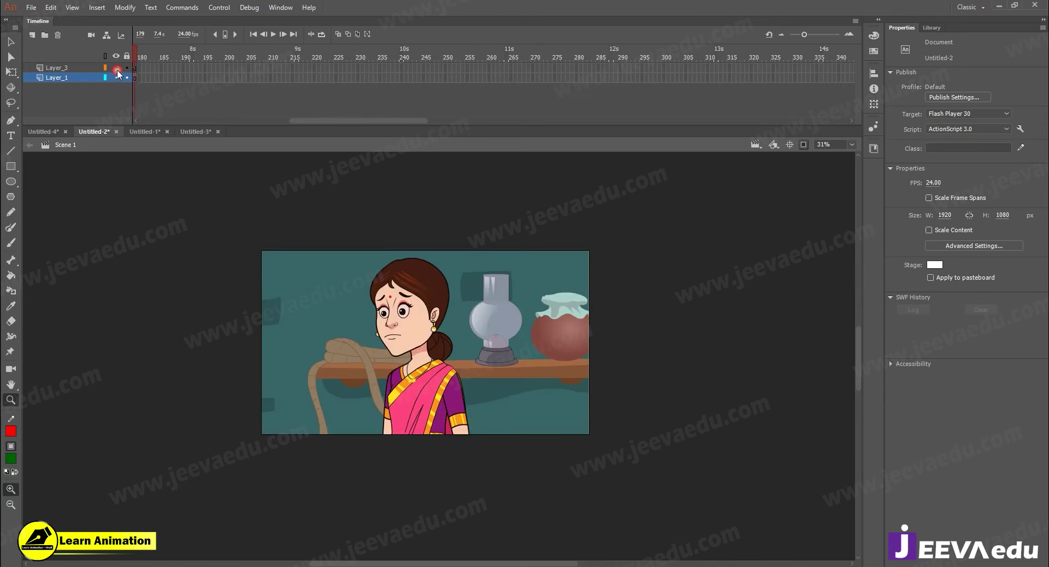
# - Export the Untitled-2 document as a QuickTime video named sc 2 to the Desktop
pyautogui.click(31, 10)
pyautogui.moveTo(66, 180)
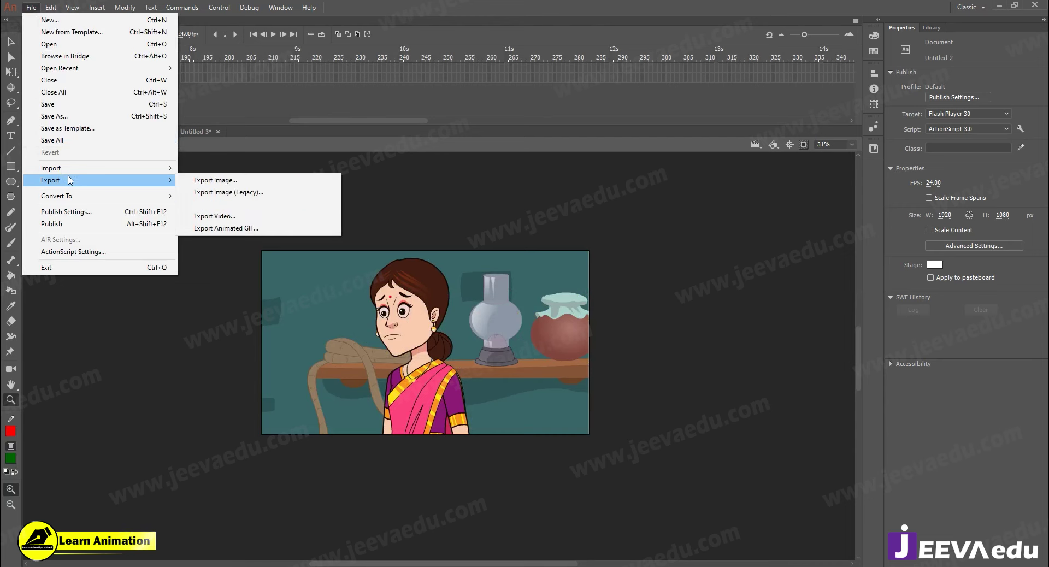
pyautogui.click(219, 216)
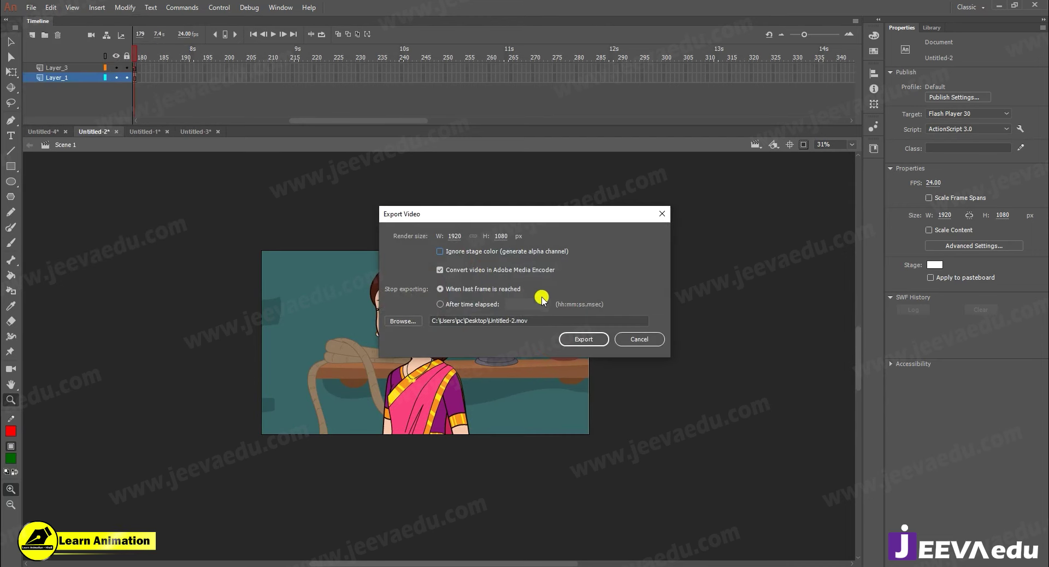
pyautogui.click(407, 322)
pyautogui.click(687, 314)
pyautogui.click(497, 465)
pyautogui.click(498, 465)
pyautogui.press('BackSpace')
pyautogui.press('BackSpace')
pyautogui.press('BackSpace')
pyautogui.press('BackSpace')
pyautogui.press('BackSpace')
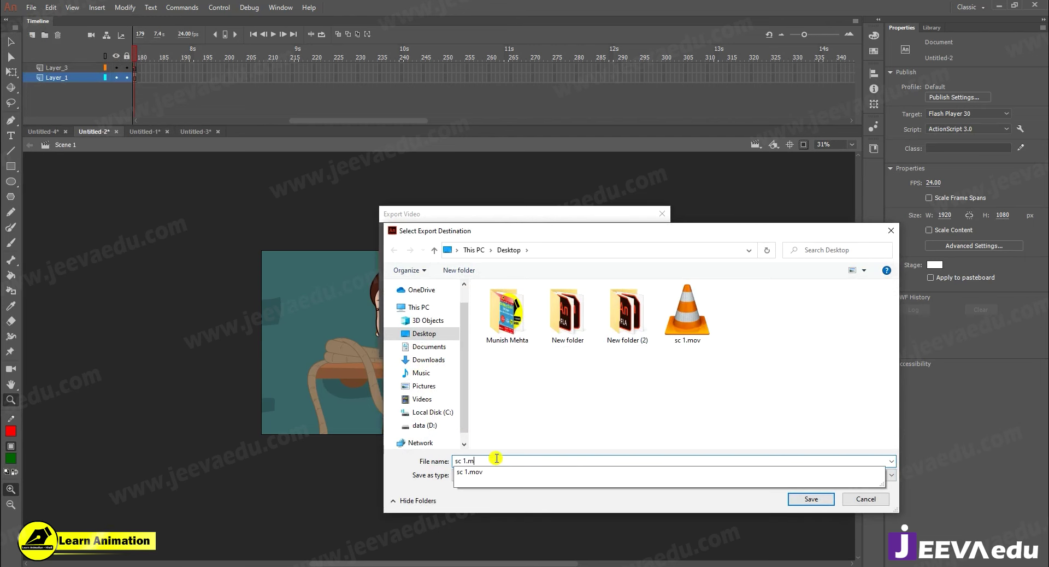
pyautogui.write('2')
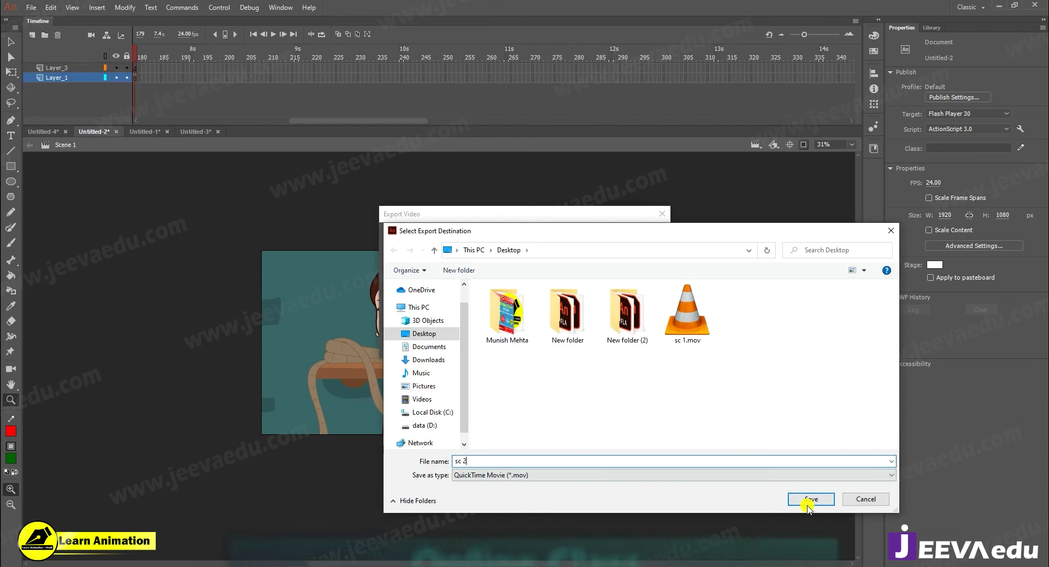
pyautogui.click(810, 499)
pyautogui.click(585, 341)
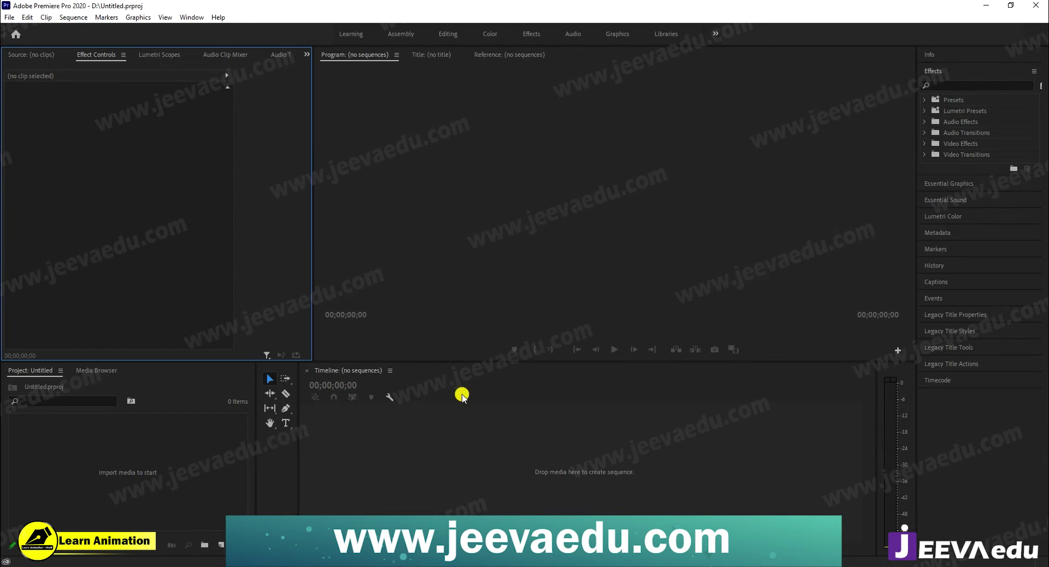
pyautogui.click(419, 436)
pyautogui.click(188, 449)
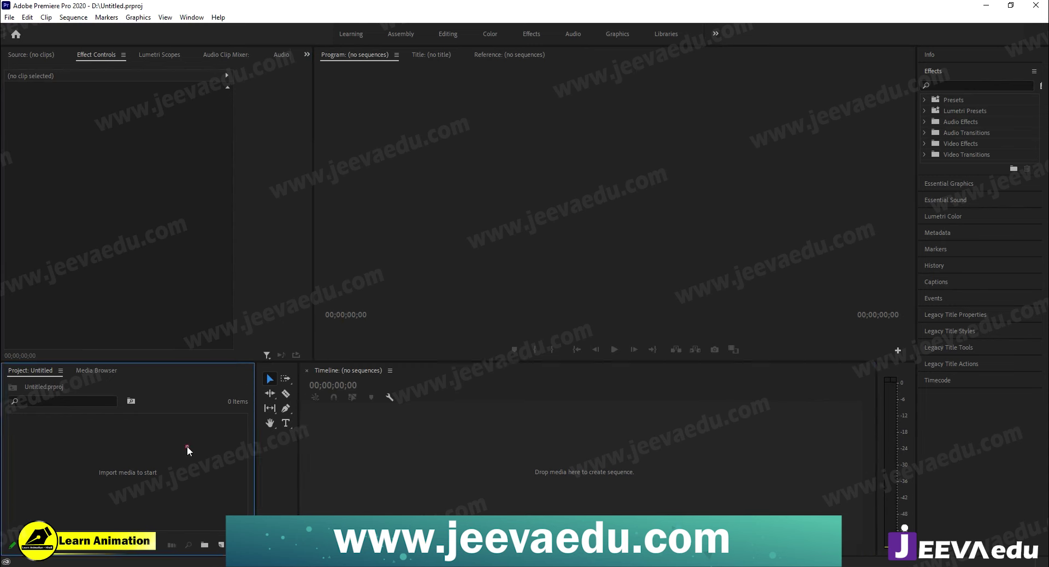
pyautogui.click(185, 330)
pyautogui.click(394, 295)
pyautogui.click(404, 440)
pyautogui.click(346, 270)
pyautogui.click(140, 461)
pyautogui.click(355, 512)
pyautogui.click(441, 291)
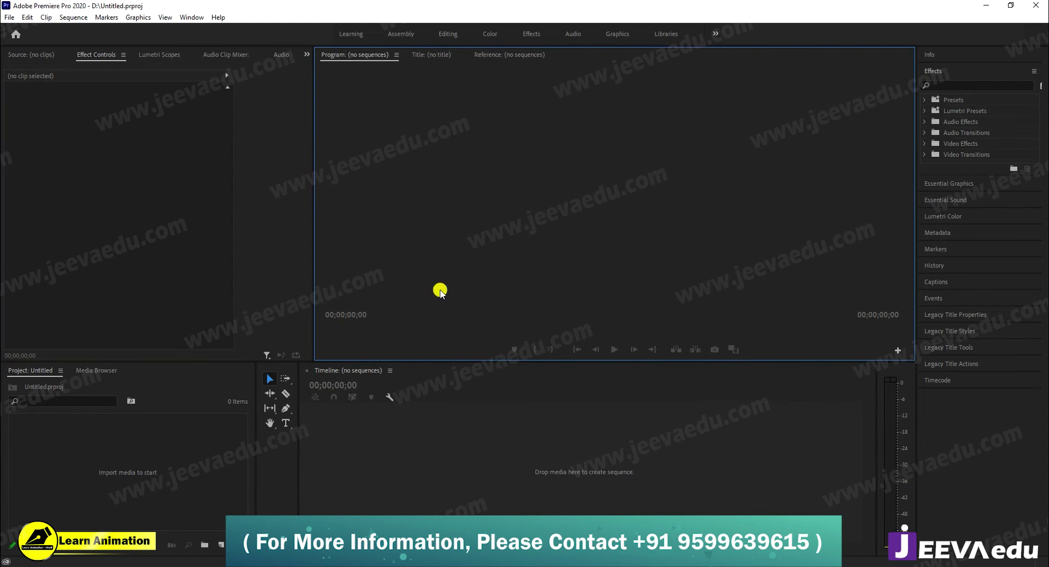